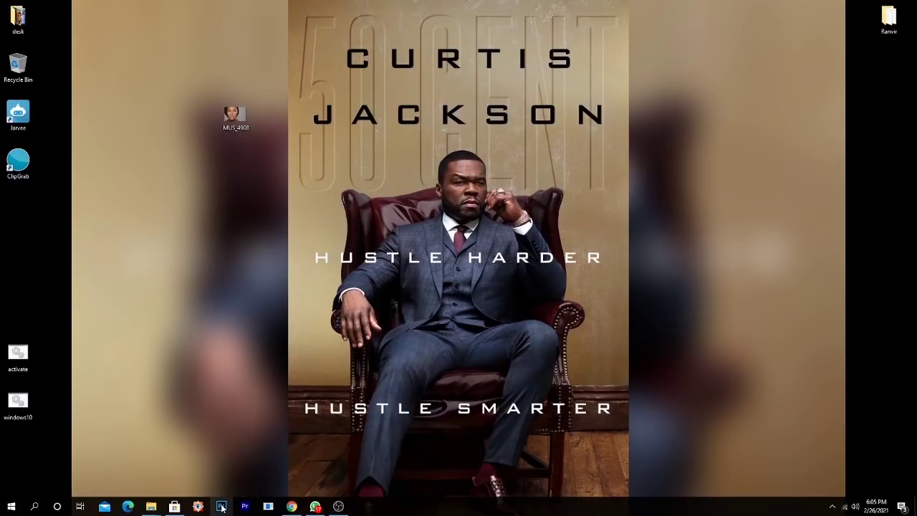
- Switch to Photoshop and open the MUS_4908 portrait from the Desktop folder
left_click(222, 507)
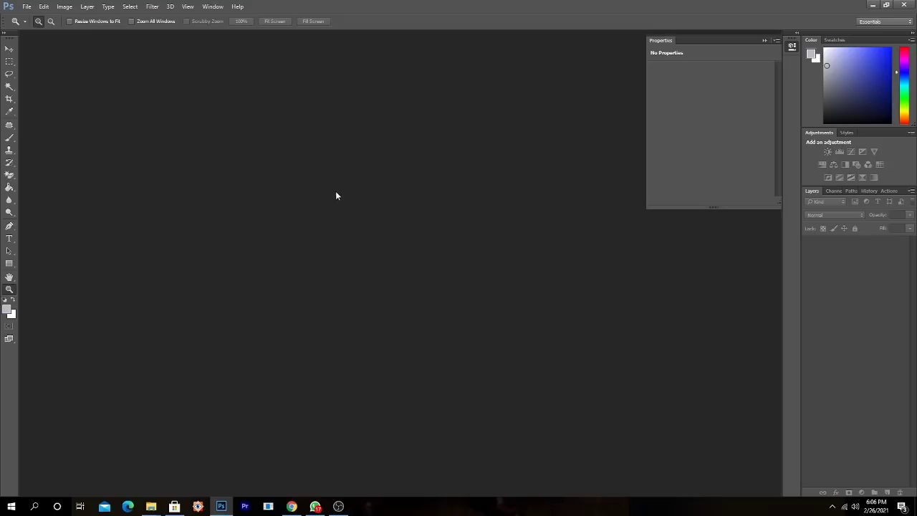
key("ctrl+o")
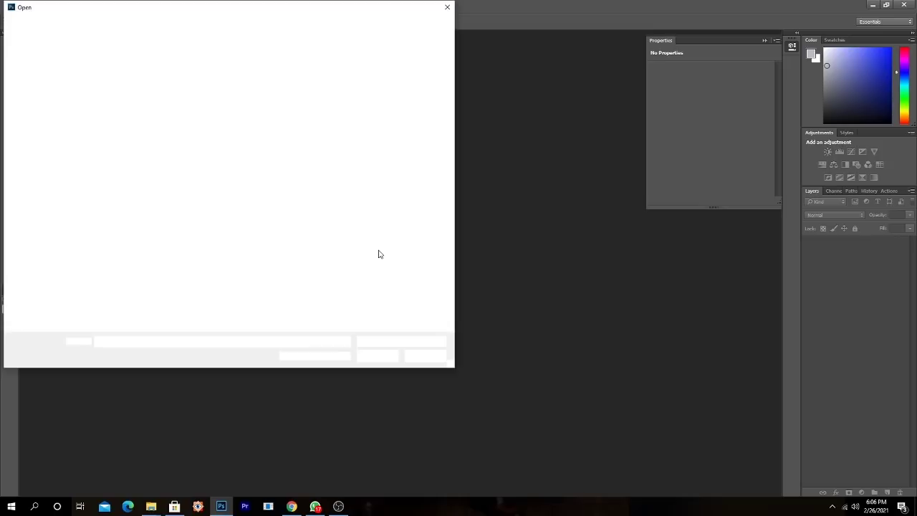
left_click(24, 116)
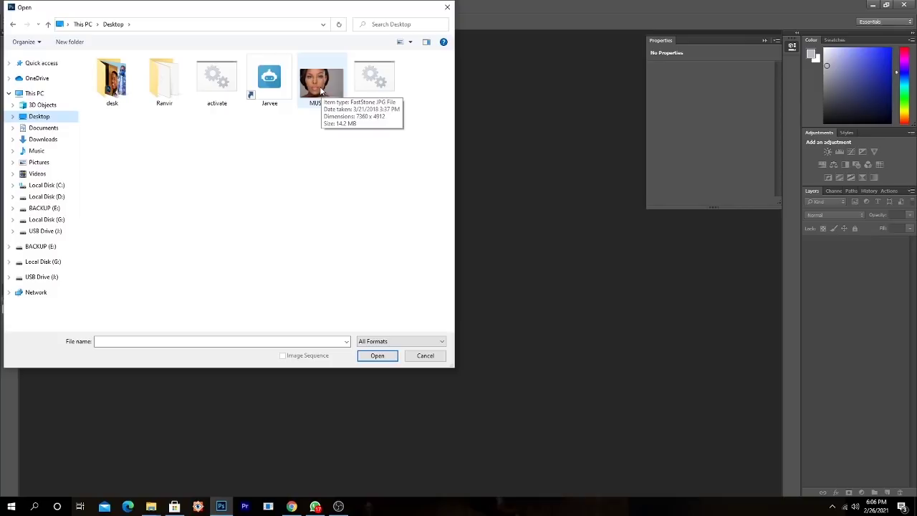
double_click(320, 85)
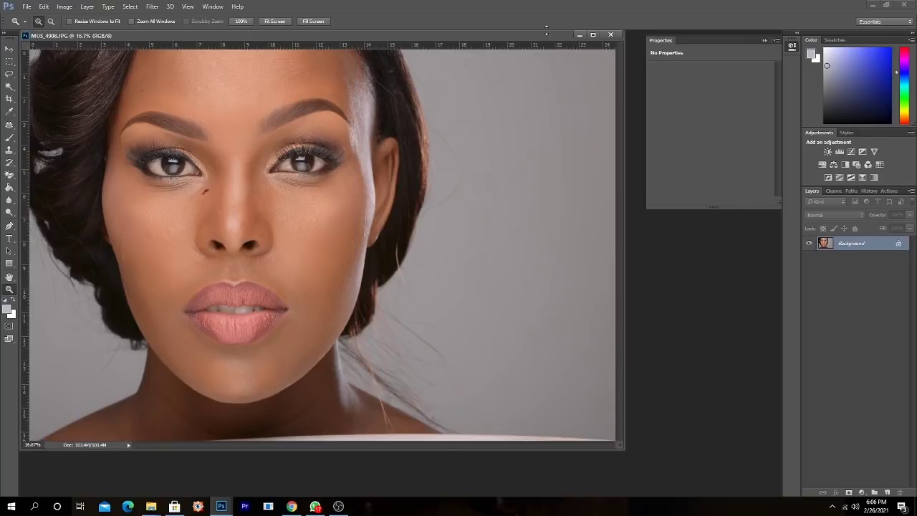
- Open the same MUS_4908 image from the Desktop folder once more
left_click(27, 9)
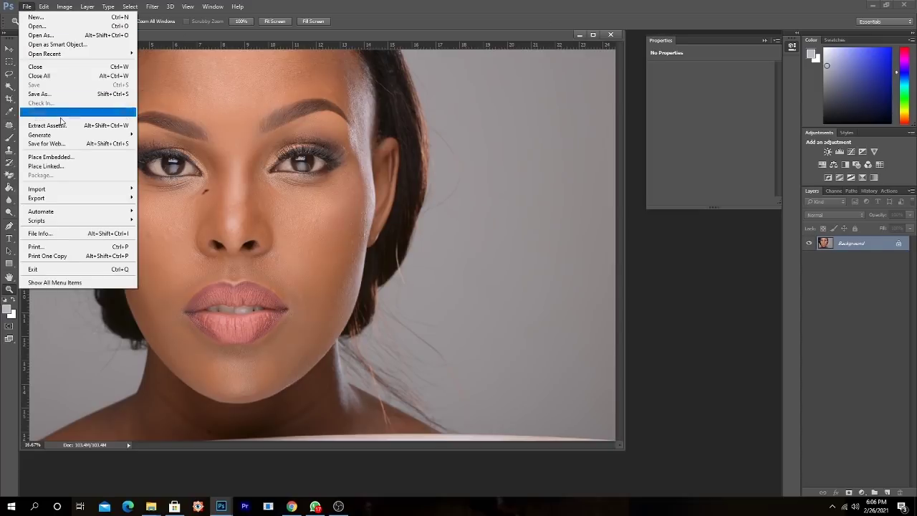
left_click(40, 32)
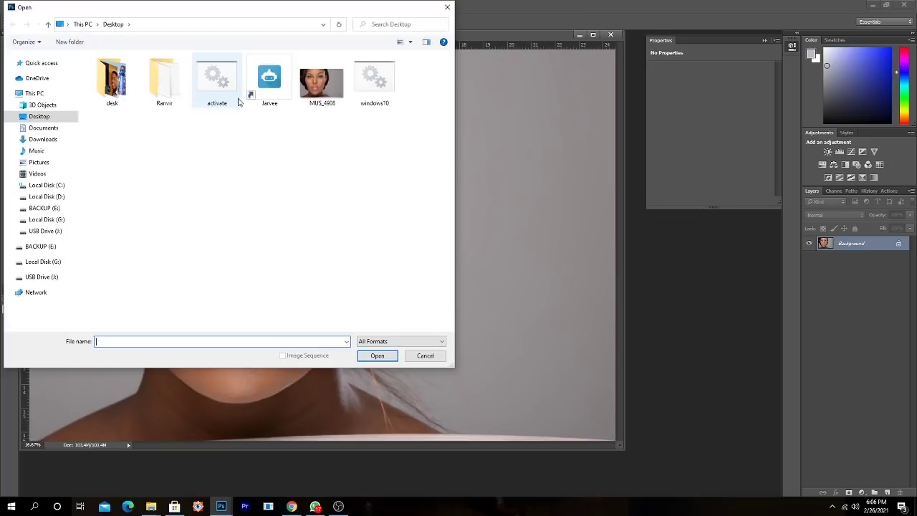
left_click(28, 118)
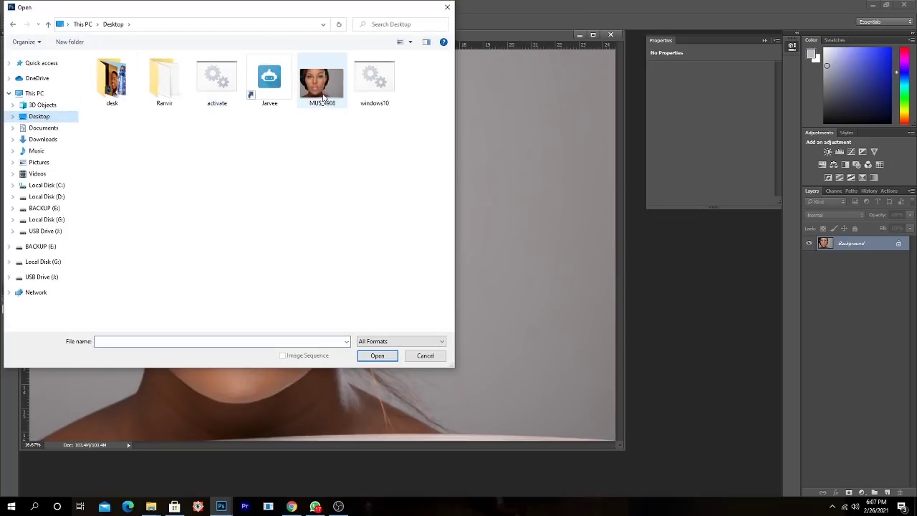
double_click(324, 80)
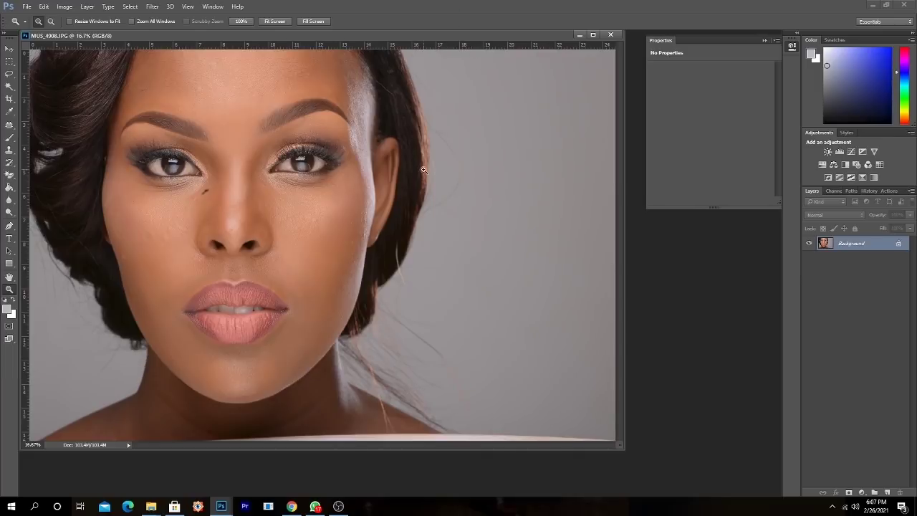
- Maximize the image window and move the floating Properties panel away from the portrait
left_click(592, 35)
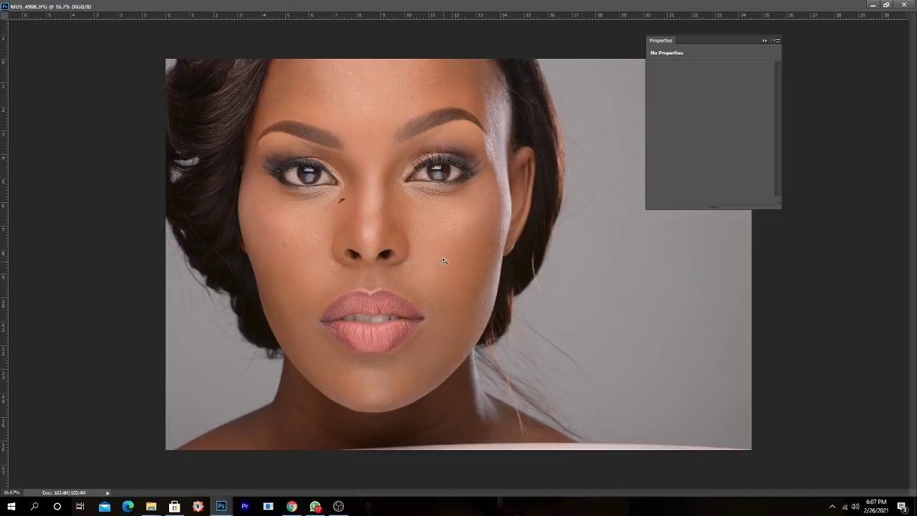
left_click_drag(735, 43, 853, 46)
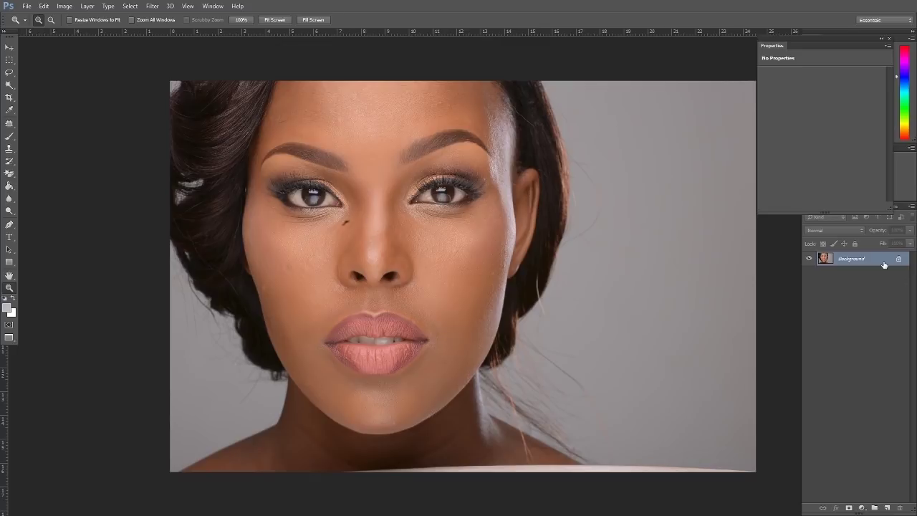
- Add an empty layer above the Background and circle a blemish on the forehead with a small soft brush
left_click(888, 508)
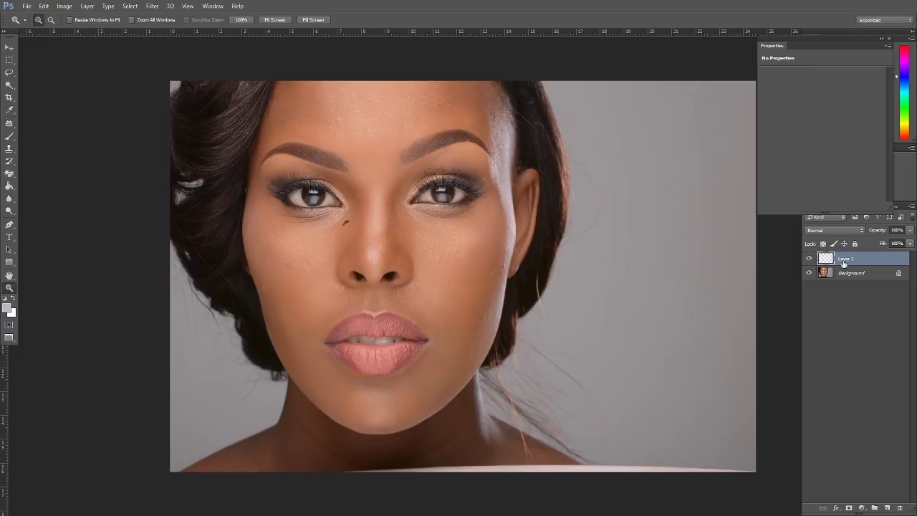
left_click(9, 136)
right_click(328, 188)
left_click_drag(427, 212, 380, 213)
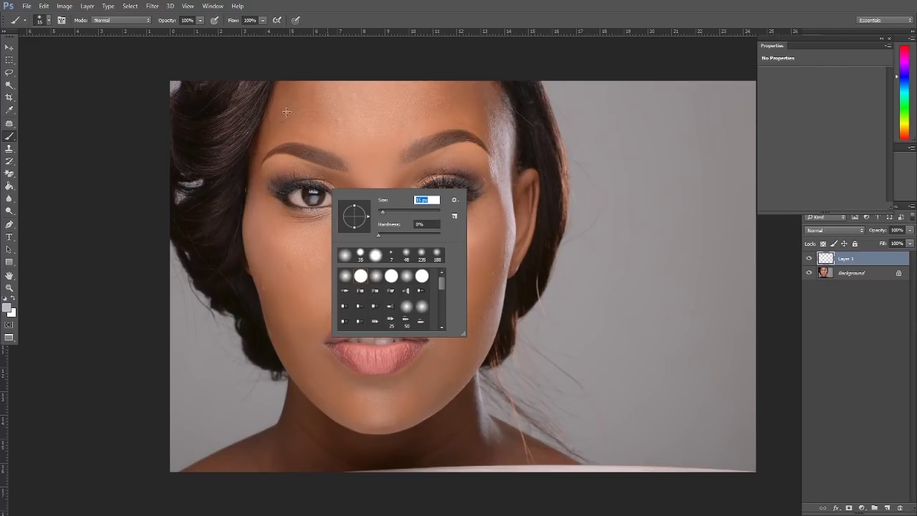
mouse_move(349, 114)
left_mouse_down()
mouse_move(332, 123)
mouse_move(344, 113)
left_mouse_up()
- Set the foreground colour to a bright, saturated red
left_click(7, 307)
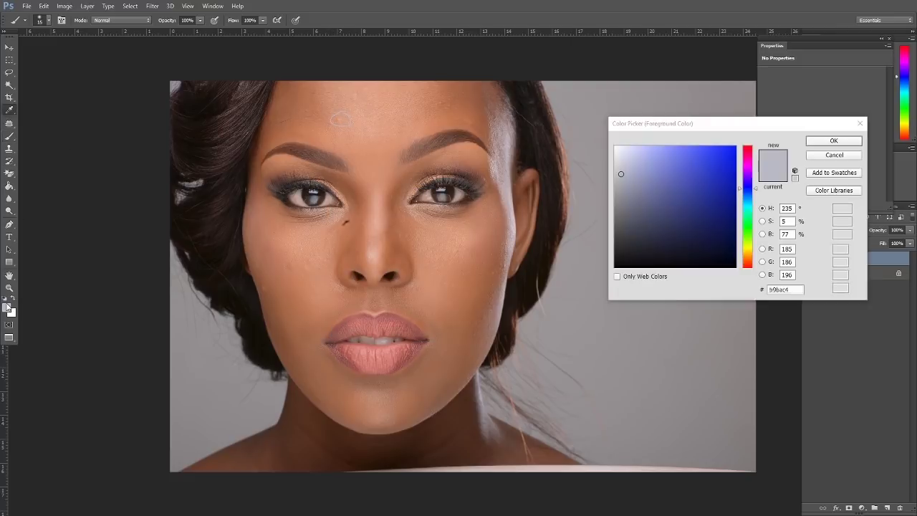
left_click(749, 150)
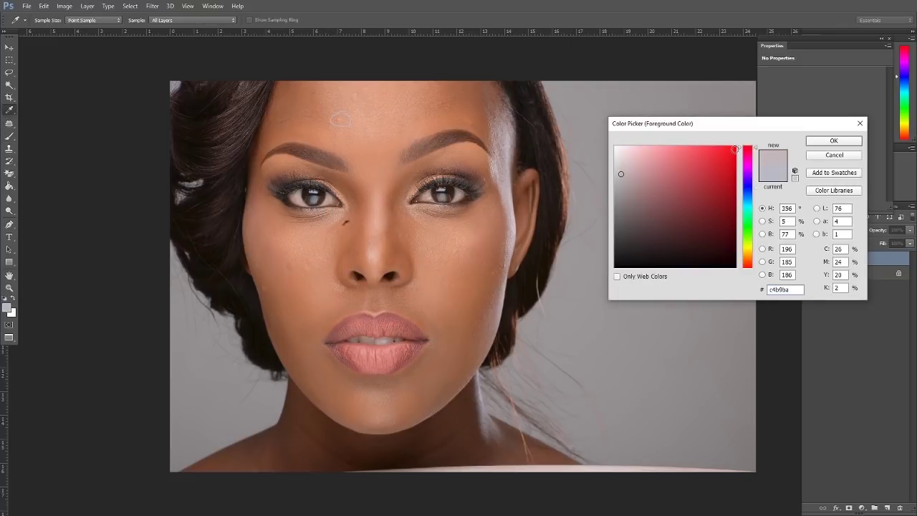
left_click(734, 148)
left_click(833, 141)
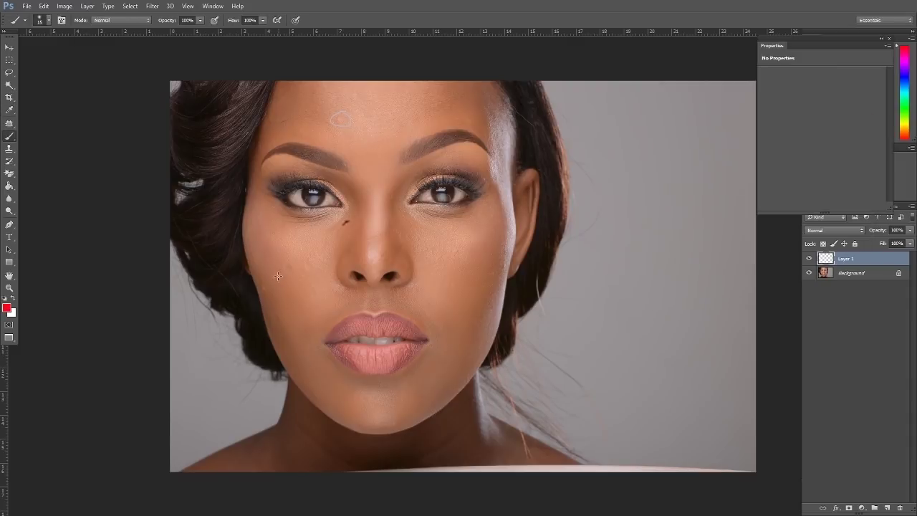
- Mark the blemishes on both cheeks, under the eye and beside the mouth with red brush strokes
mouse_move(260, 285)
left_mouse_down()
mouse_move(275, 297)
mouse_move(262, 273)
left_mouse_up()
left_click_drag(350, 213, 354, 215)
left_click_drag(450, 241, 466, 235)
mouse_move(418, 378)
left_mouse_down()
mouse_move(427, 387)
mouse_move(444, 351)
left_mouse_up()
left_click_drag(471, 289, 478, 299)
scroll(392, 217, "down", 1)
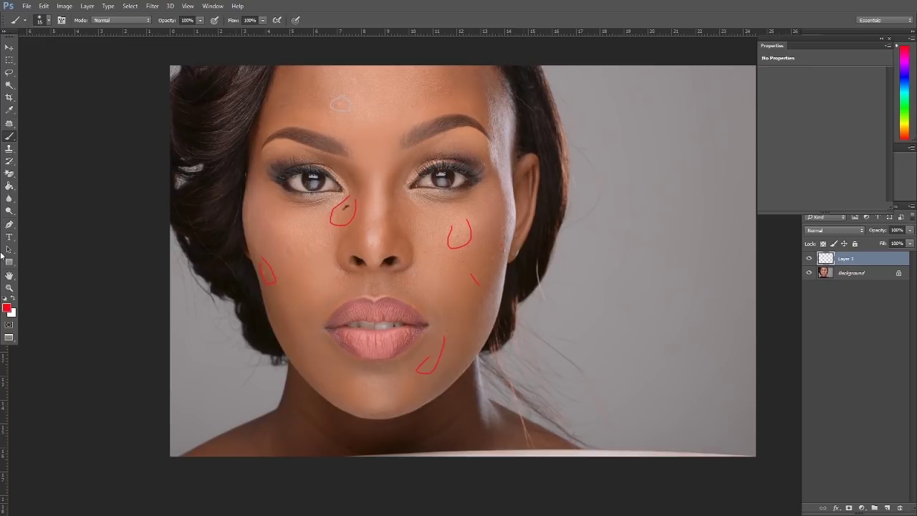
- Examine the skin texture and blemishes around the eyes, cheeks and forehead in close-up, including the marked spots
left_click(9, 287)
left_click_drag(299, 165, 305, 170)
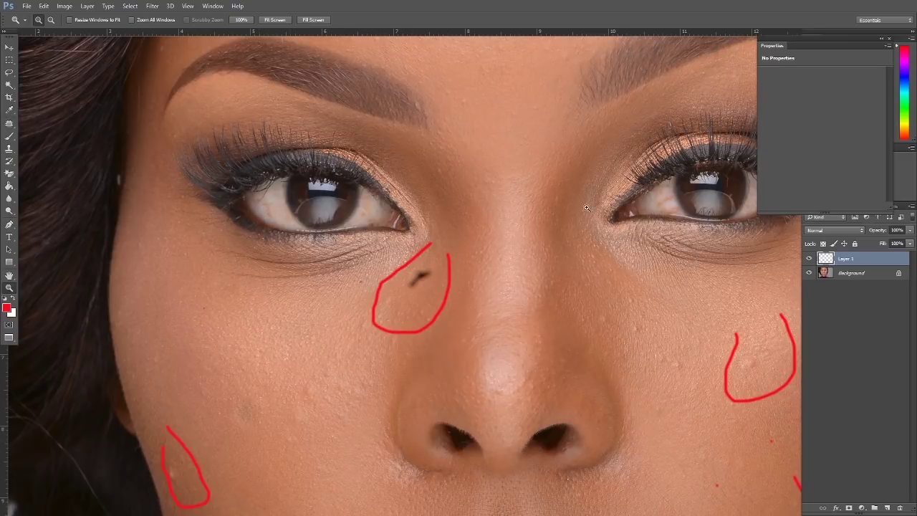
scroll(609, 159, "right", 5)
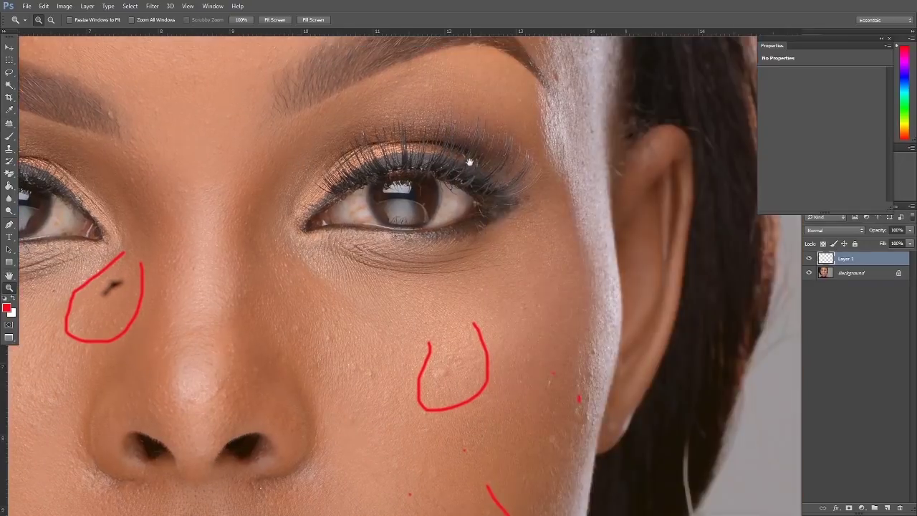
scroll(469, 162, "up", 4)
scroll(469, 162, "right", 3)
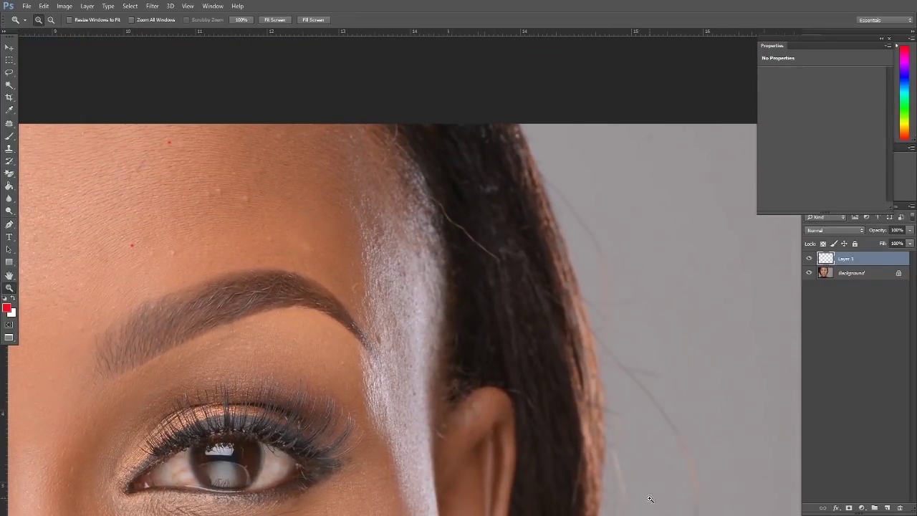
left_click(340, 242, "alt")
left_click(340, 242, "alt")
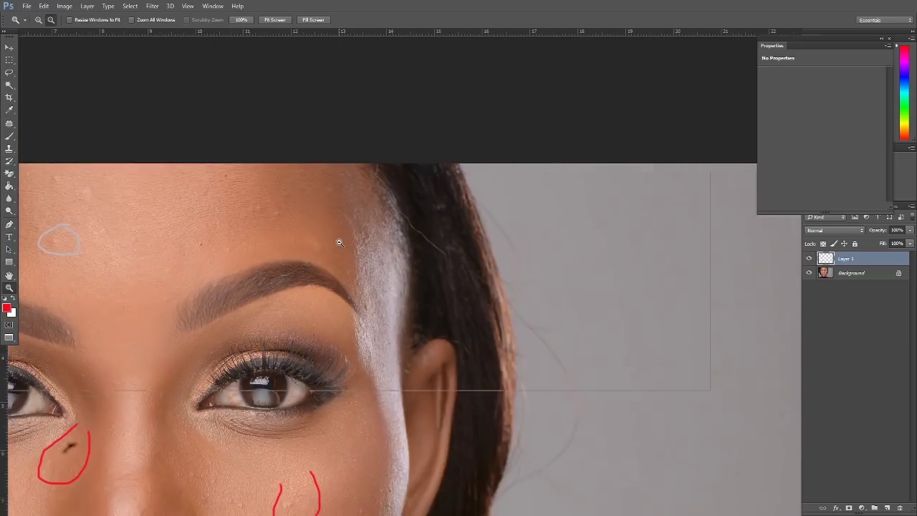
left_click(340, 242, "alt")
left_click(340, 242, "alt")
left_click(339, 242)
left_click_drag(287, 261, 565, 153)
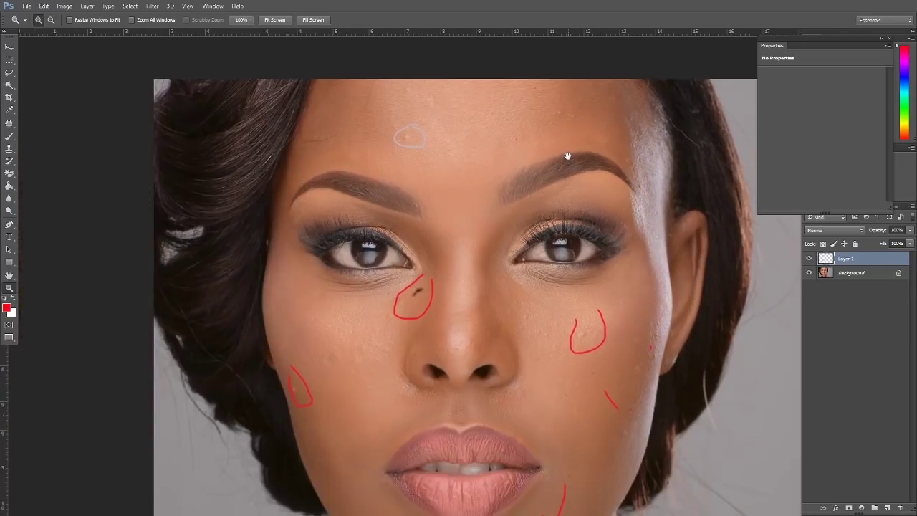
left_click(431, 237, "alt")
left_click(431, 235, "alt")
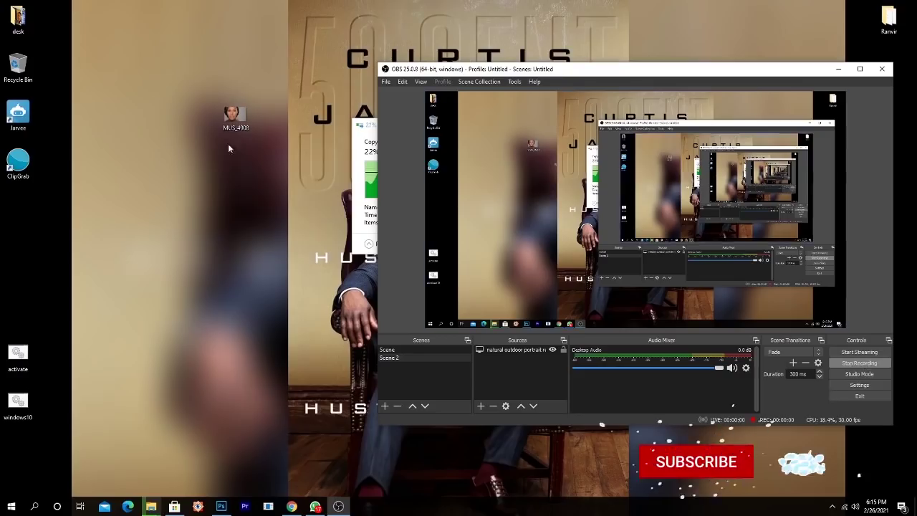
- Minimize the OBS window and switch back to the portrait in Photoshop
left_click(838, 69)
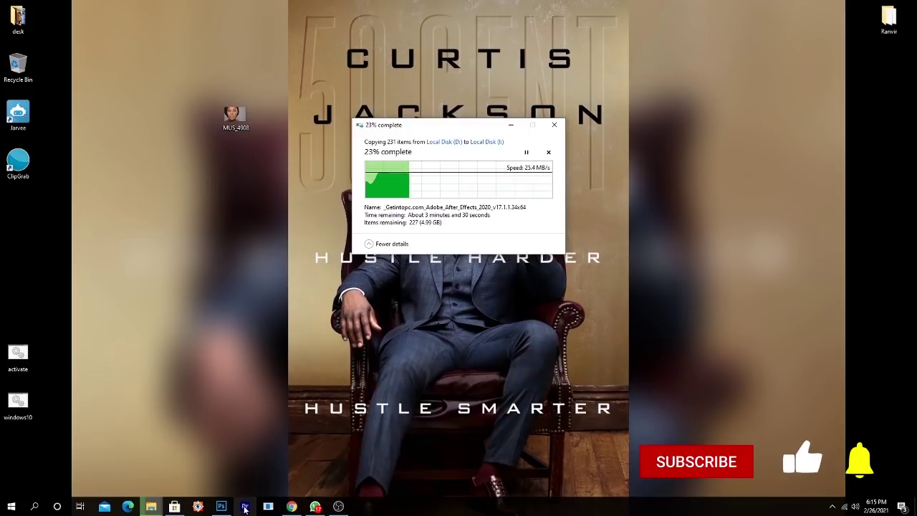
left_click(221, 506)
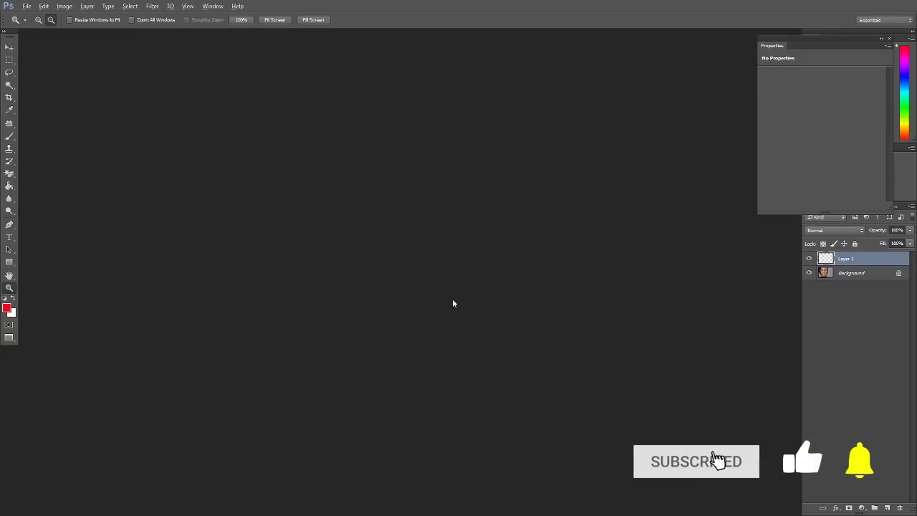
key("alt+Tab")
key("alt+Tab")
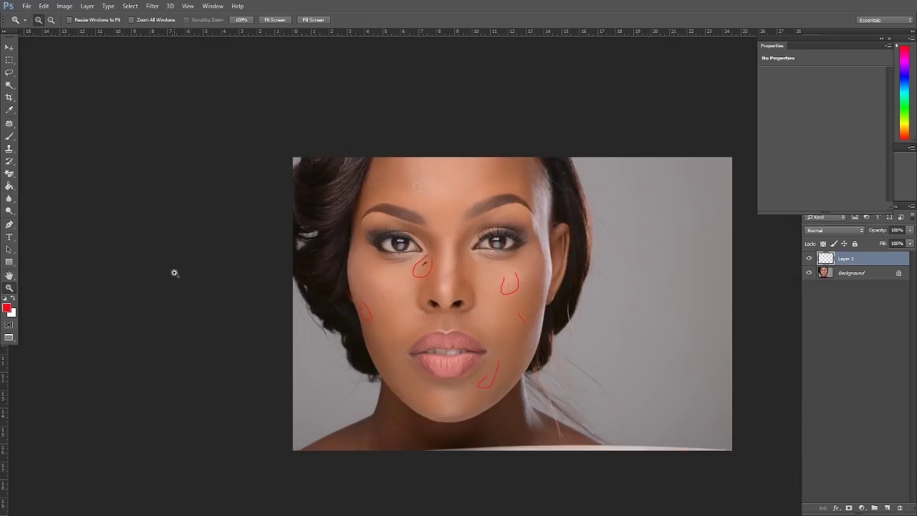
- Delete the layer that holds the brush marks over the portrait
left_click(548, 275)
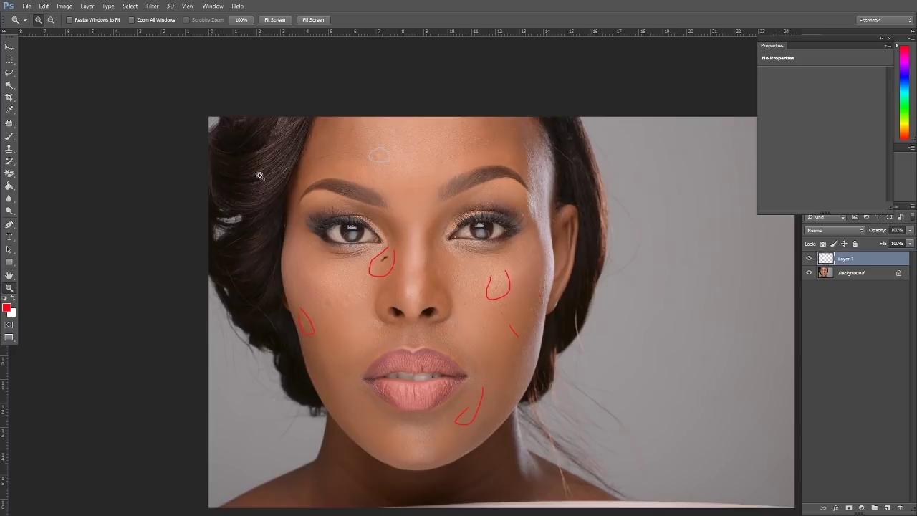
left_click_drag(510, 364, 477, 219)
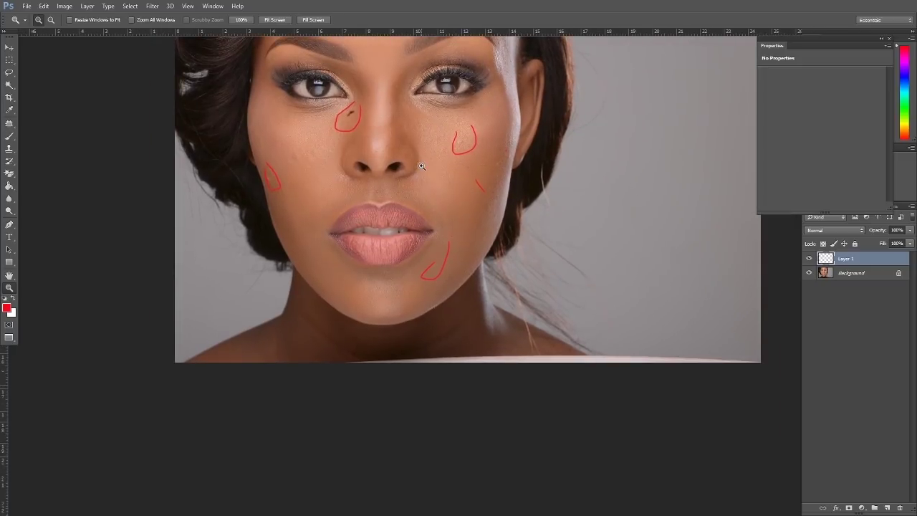
left_click_drag(427, 139, 409, 214)
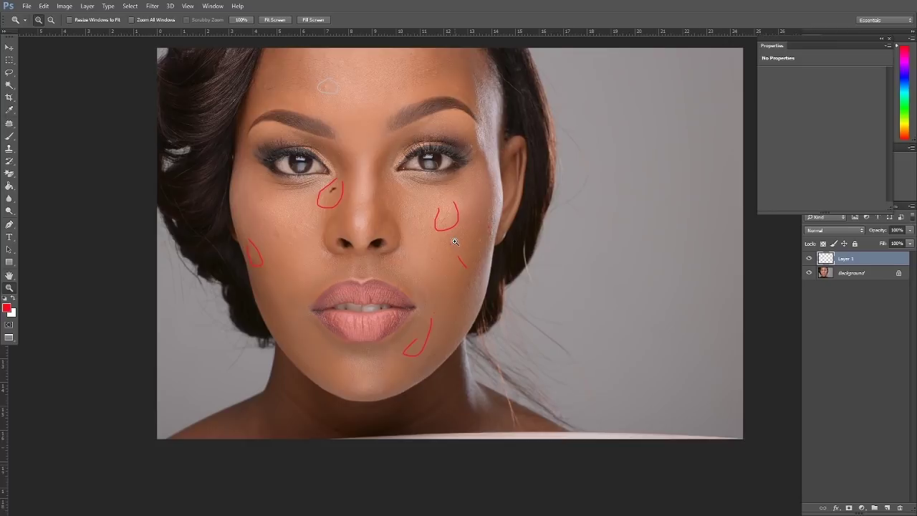
left_click_drag(889, 262, 900, 507)
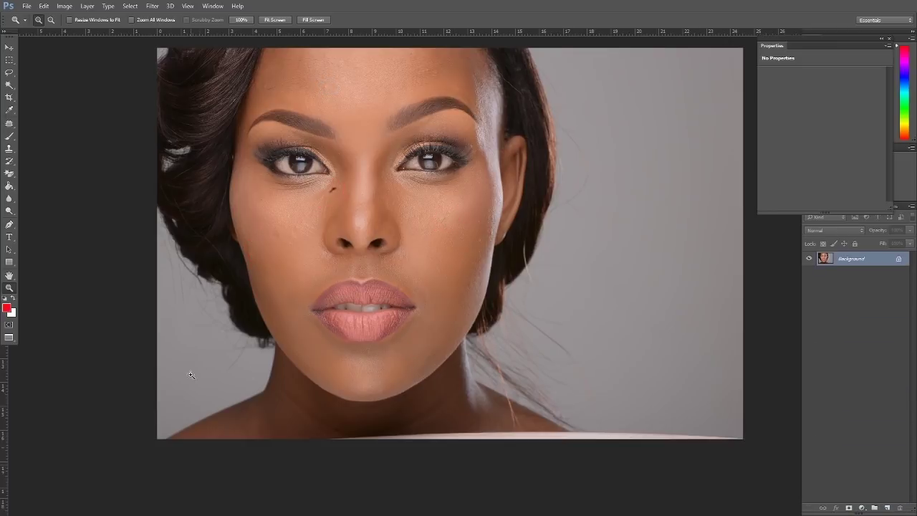
- Activate the Patch Tool and duplicate the Background layer
left_click_drag(381, 155, 419, 187)
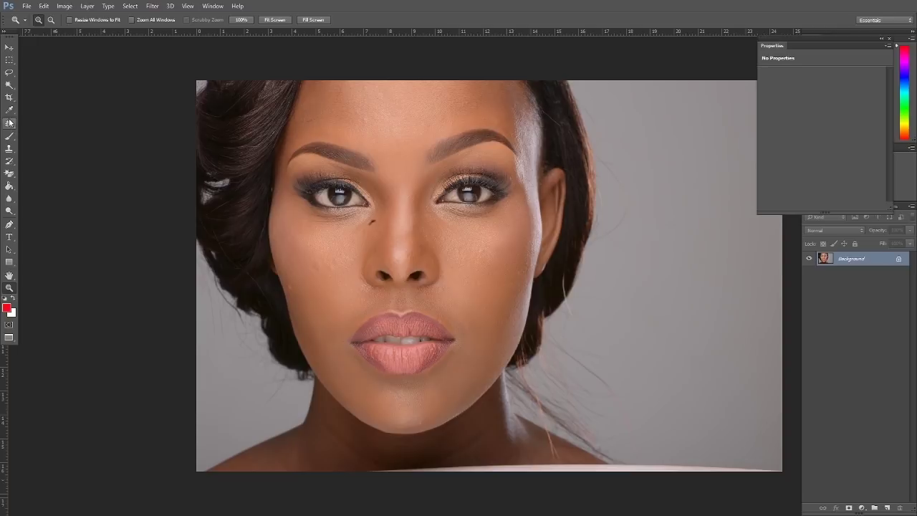
left_click(418, 218)
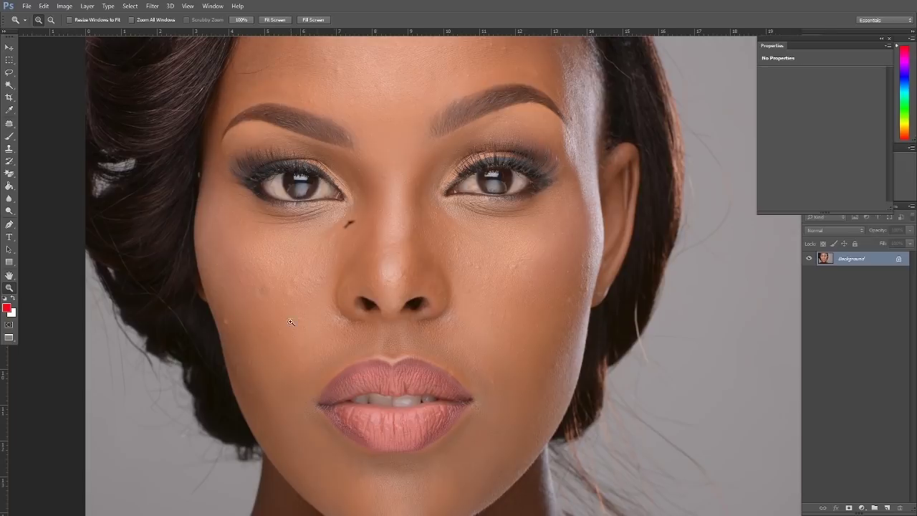
scroll(522, 280, "down", 1)
scroll(523, 281, "down", 5)
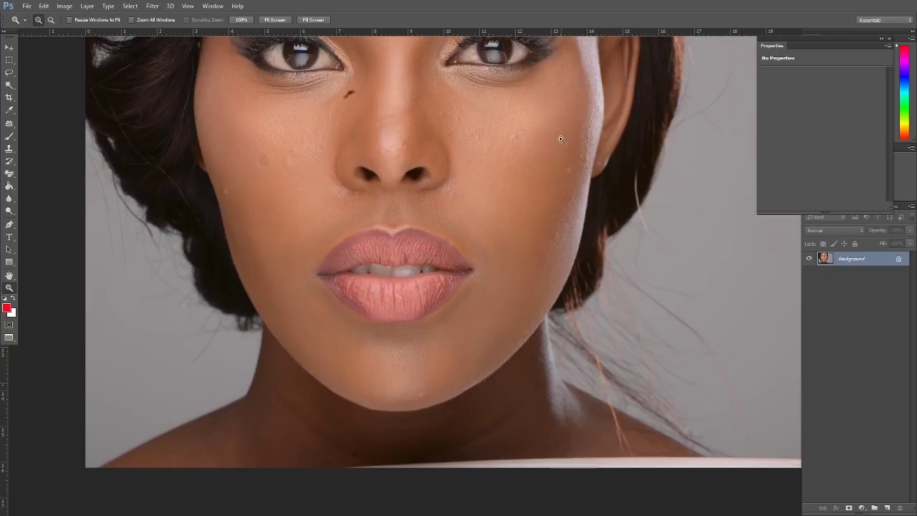
left_click(11, 127)
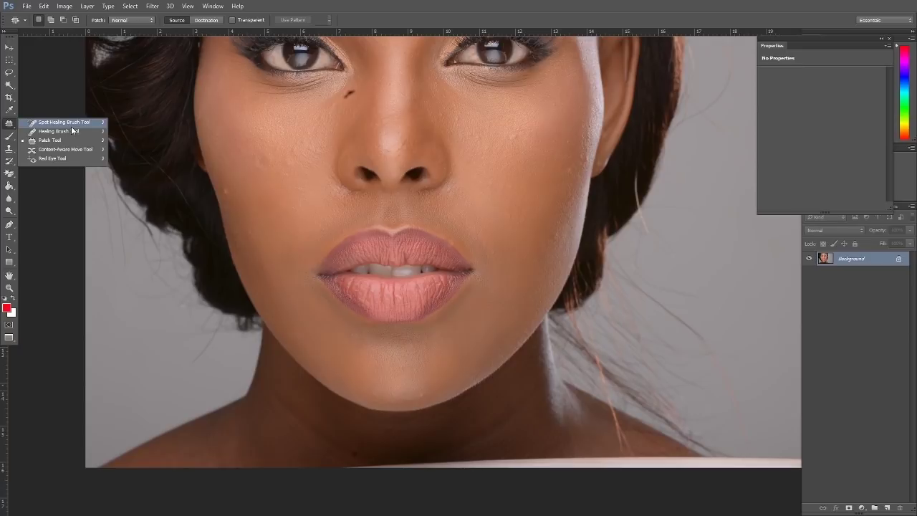
left_click(10, 125)
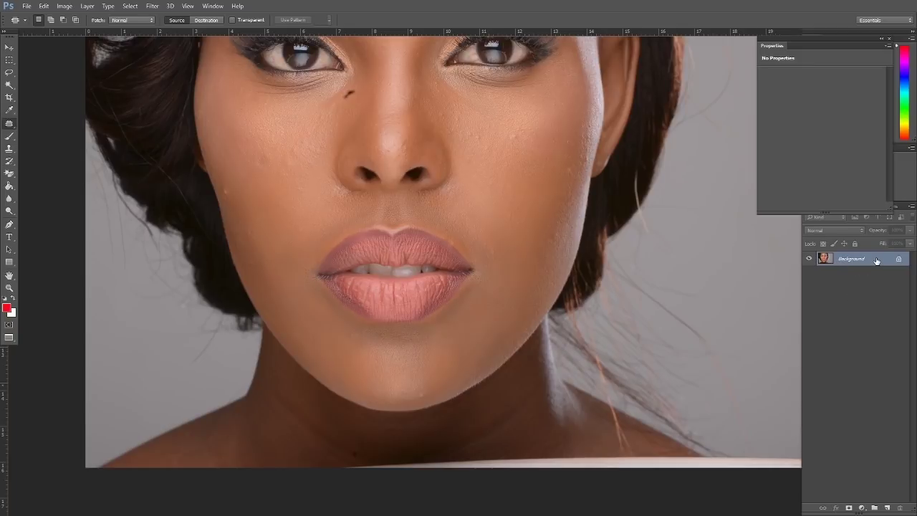
left_click_drag(876, 261, 887, 507)
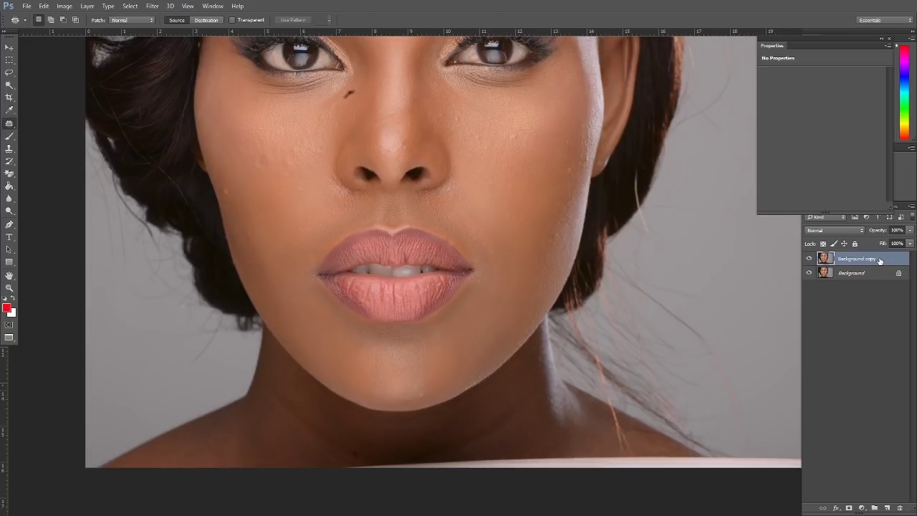
- Delete the Background copy layer and close the floating Properties panel that covers the portrait
left_click_drag(879, 260, 900, 509)
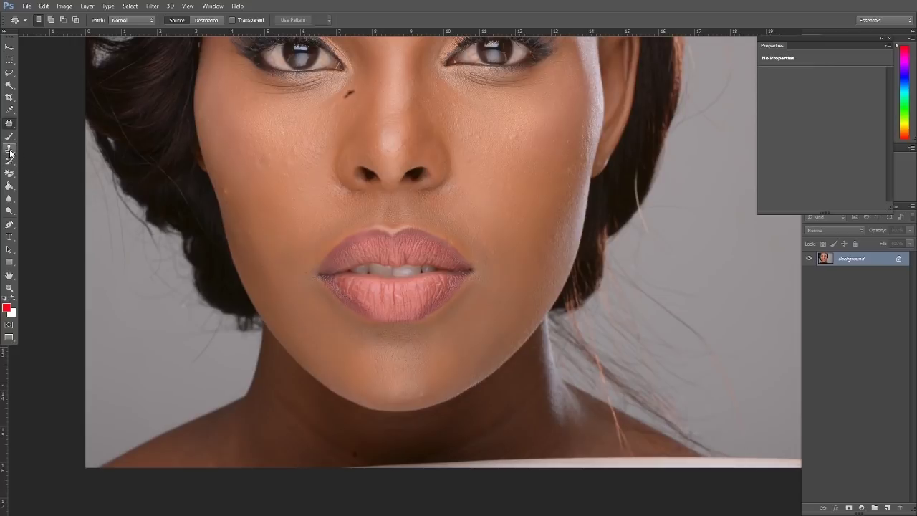
scroll(356, 111, "up", 3)
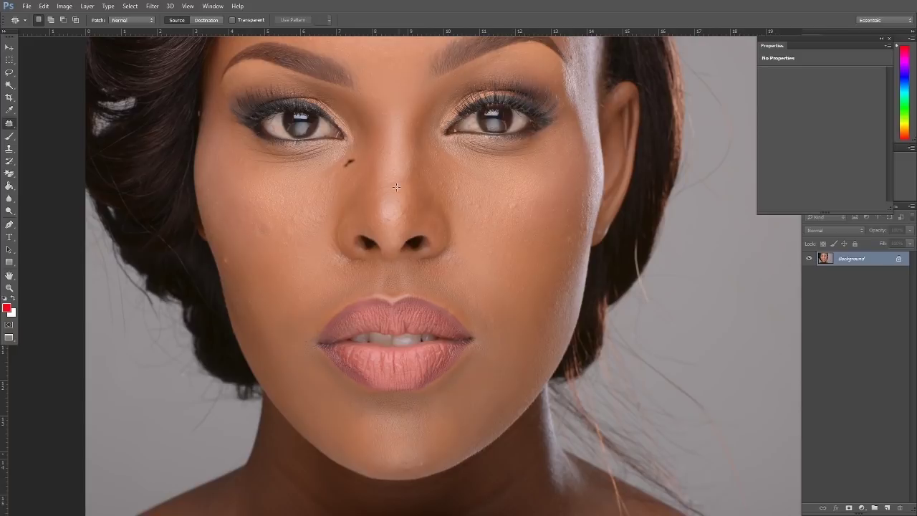
left_click_drag(396, 187, 458, 229)
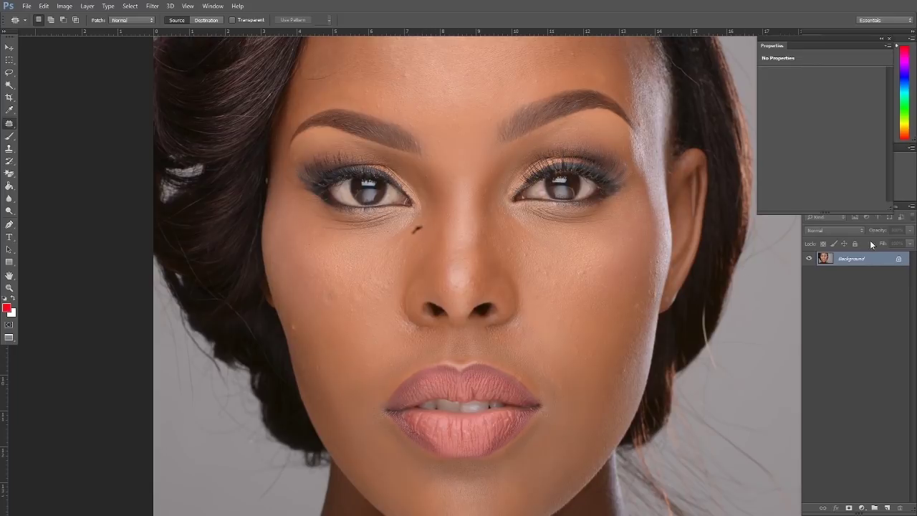
left_click(888, 40)
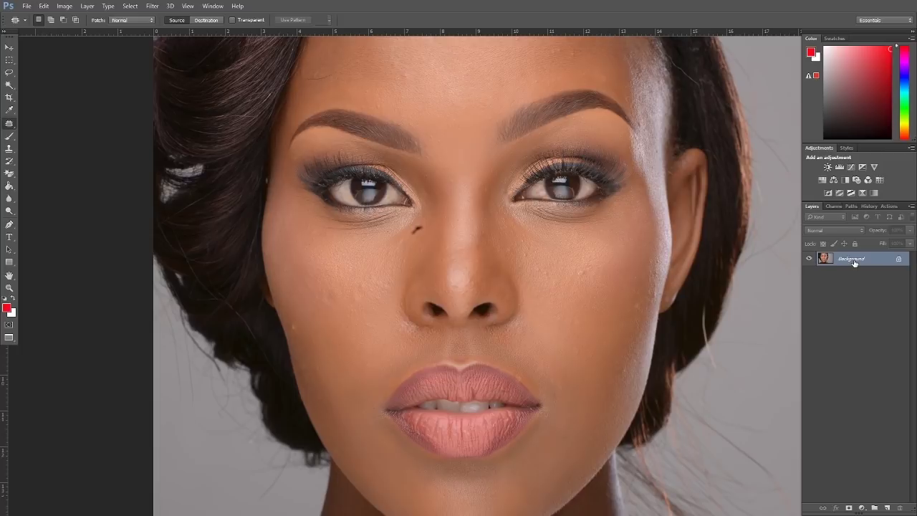
- Duplicate the Background layer and rename the copy EDIT
left_click_drag(878, 265, 887, 508)
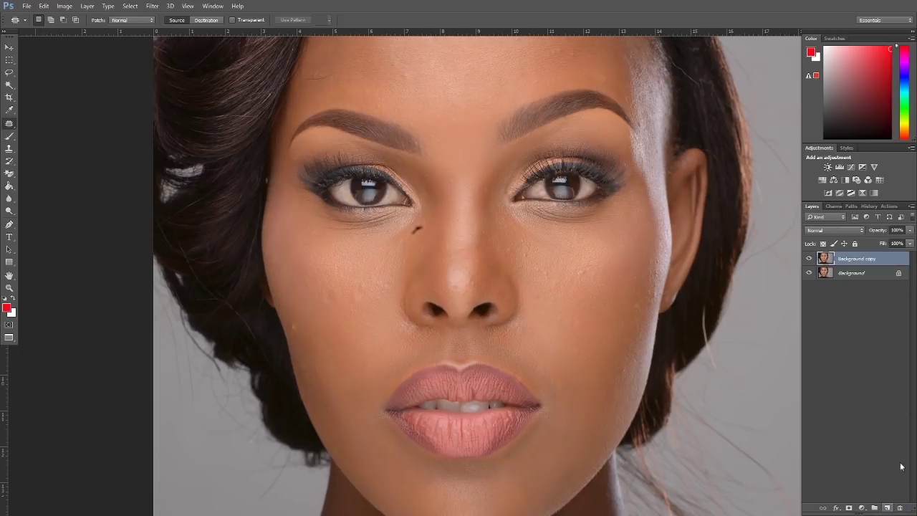
double_click(849, 259)
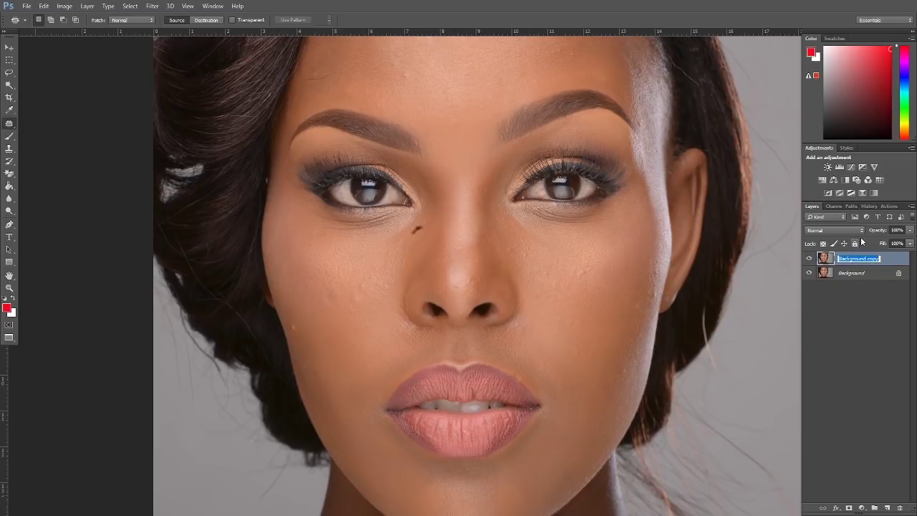
type("EDIT")
key("Return")
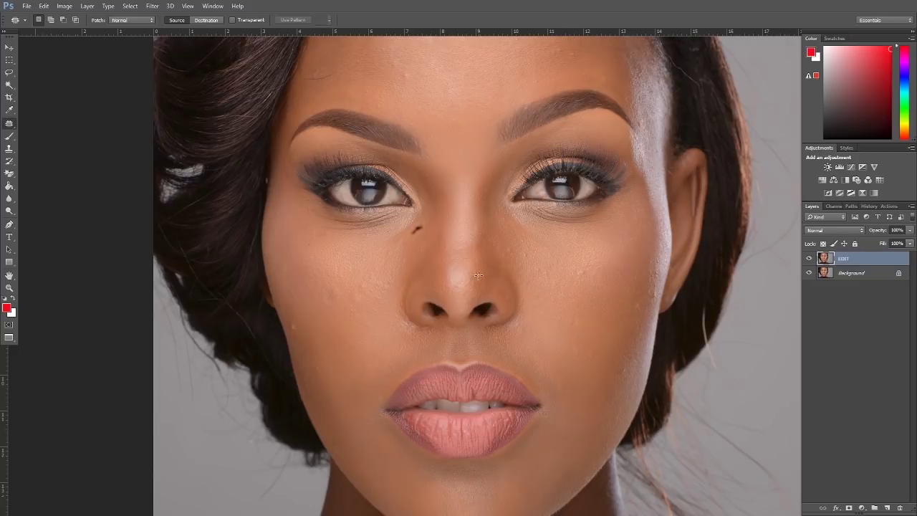
- Patch the dark mark between the inner eye corner and the nose with clean skin from the cheek using the Patch Tool
key("z")
left_click(454, 222)
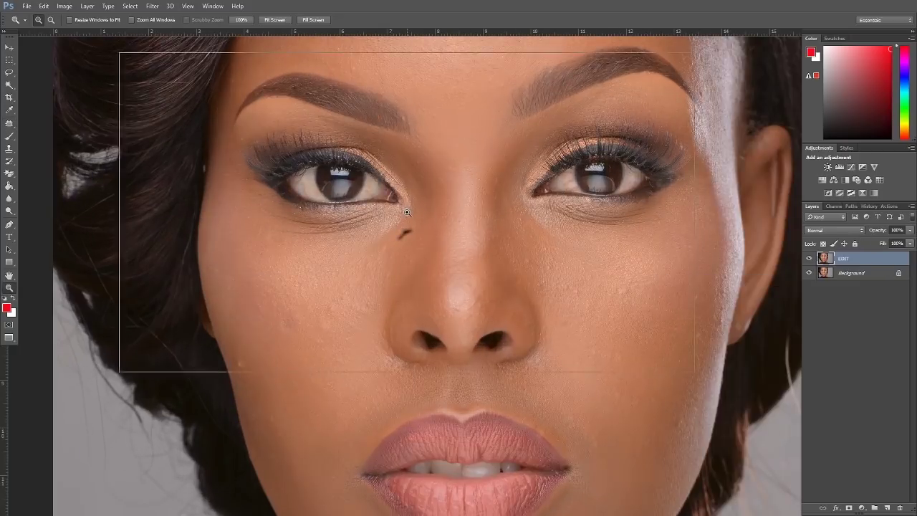
left_click(407, 212)
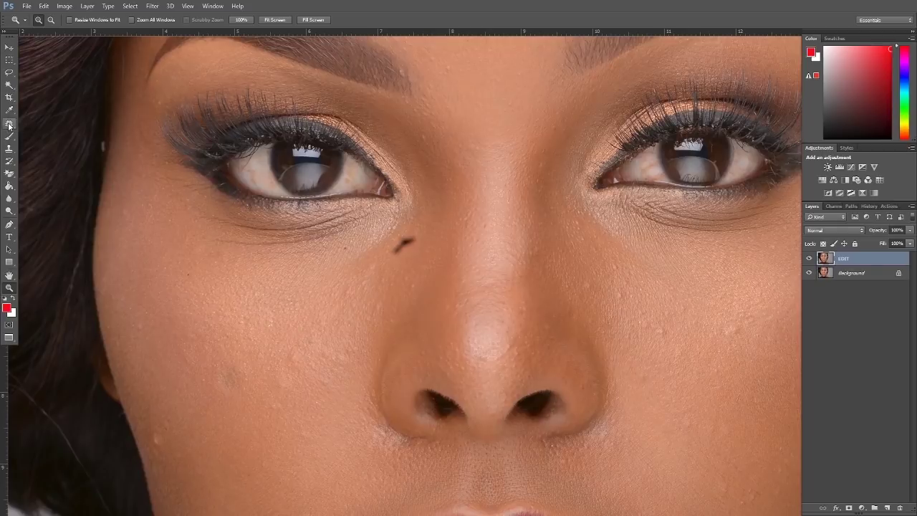
left_click(9, 125)
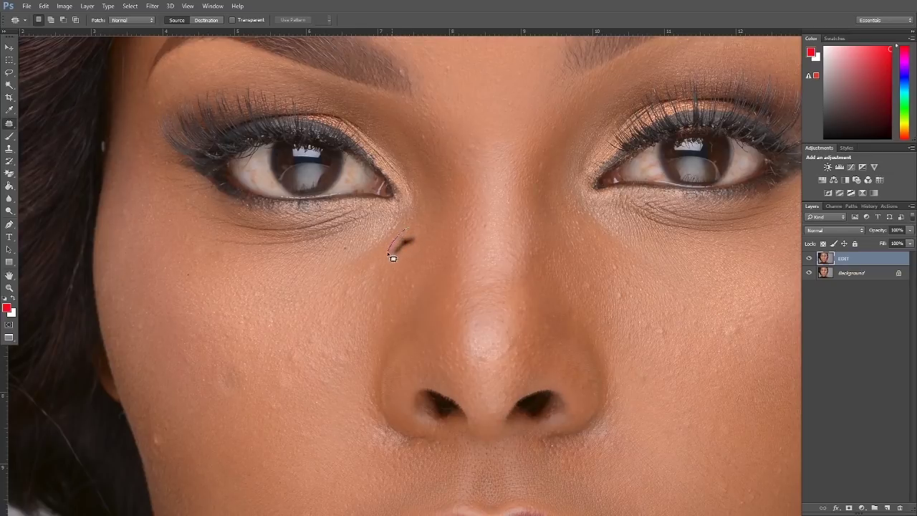
mouse_move(393, 258)
left_mouse_down()
mouse_move(403, 276)
mouse_move(424, 255)
mouse_move(417, 236)
mouse_move(360, 298)
left_mouse_up()
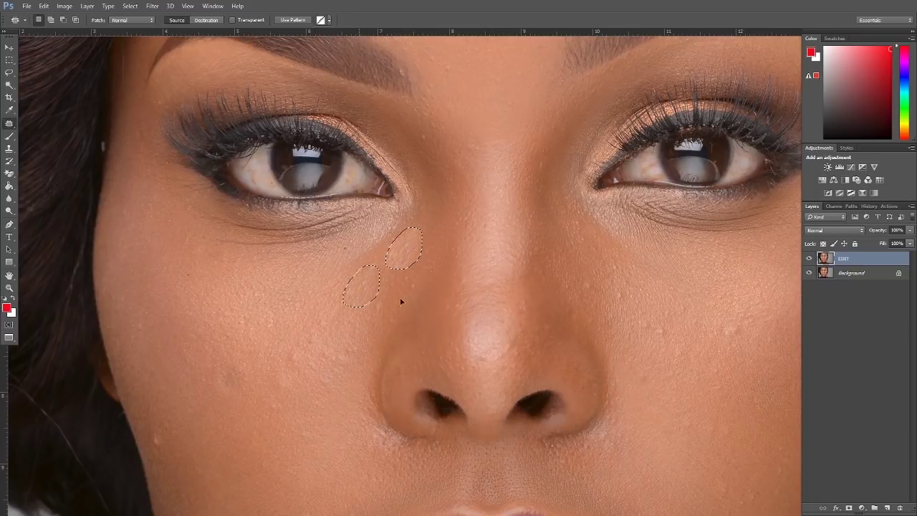
key("ctrl+d")
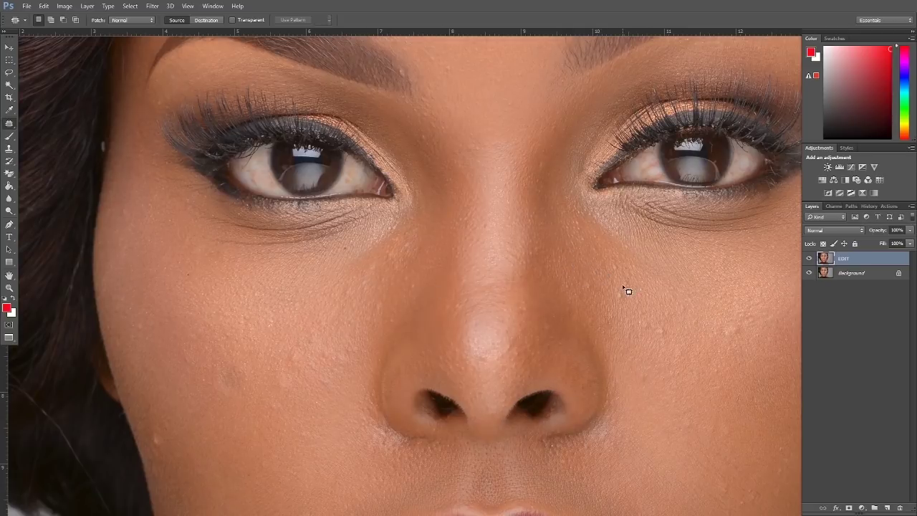
- Patch the small bumps on the cheek below the right-hand eye, sampling nearby clean skin for each spot
mouse_move(624, 295)
left_mouse_down()
mouse_move(590, 281)
mouse_move(621, 268)
left_mouse_up()
key("ctrl+d")
left_click_drag(685, 298, 616, 256)
left_click_drag(590, 292, 610, 303)
mouse_move(771, 295)
left_mouse_down()
mouse_move(616, 251)
mouse_move(600, 257)
mouse_move(606, 266)
mouse_move(609, 235)
left_mouse_up()
key("ctrl+d")
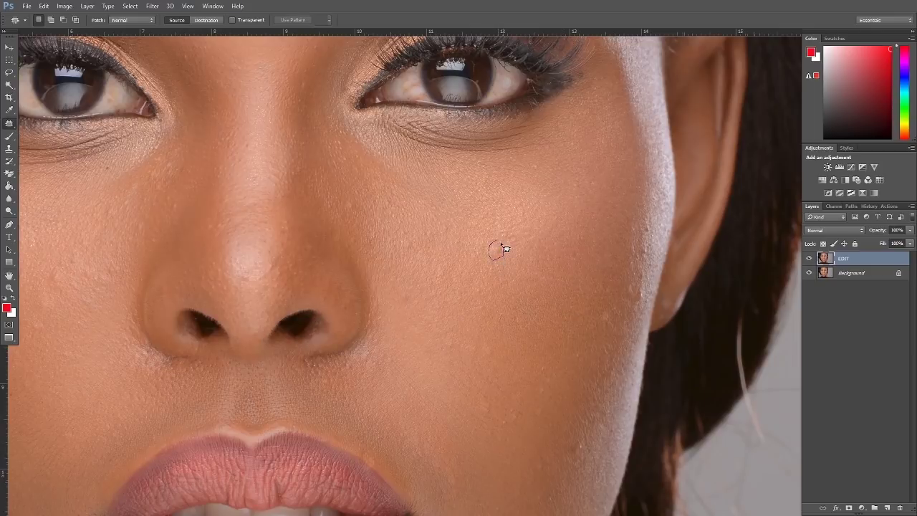
mouse_move(502, 247)
left_mouse_down()
mouse_move(455, 247)
mouse_move(497, 245)
mouse_move(475, 212)
mouse_move(485, 218)
mouse_move(482, 204)
mouse_move(432, 211)
left_mouse_up()
key("ctrl+d")
scroll(406, 289, "left", 5)
key("ctrl+d")
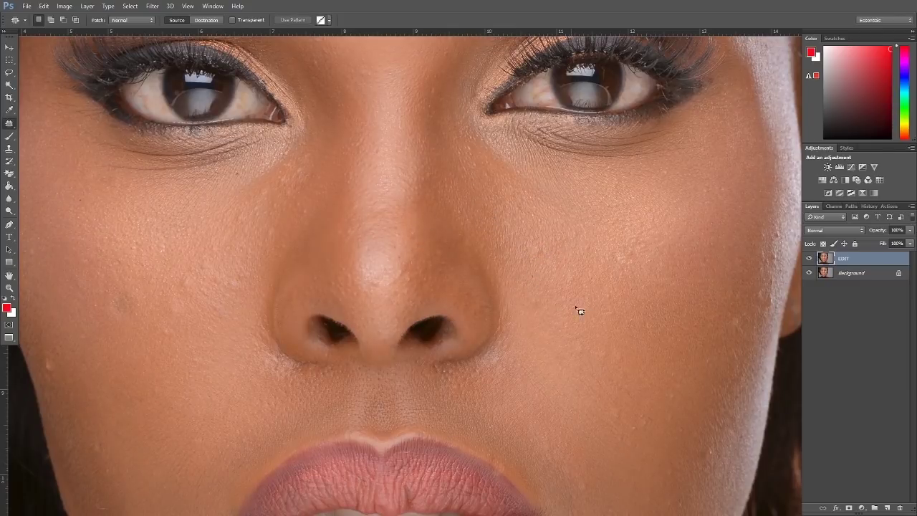
- Patch the blemishes beside the right-hand nostril and on the cheek next to the upper lip
left_click_drag(580, 311, 557, 229)
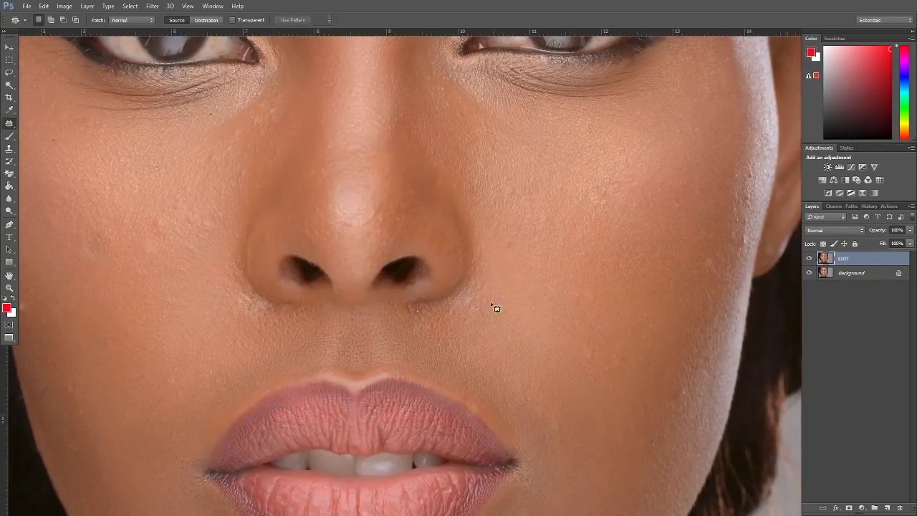
mouse_move(469, 305)
left_mouse_down()
mouse_move(511, 278)
mouse_move(427, 318)
left_mouse_up()
key("ctrl+d")
mouse_move(552, 305)
left_mouse_down()
mouse_move(419, 225)
mouse_move(541, 320)
mouse_move(553, 312)
mouse_move(525, 368)
mouse_move(596, 279)
mouse_move(571, 338)
left_mouse_up()
key("ctrl+d")
key("ctrl+d")
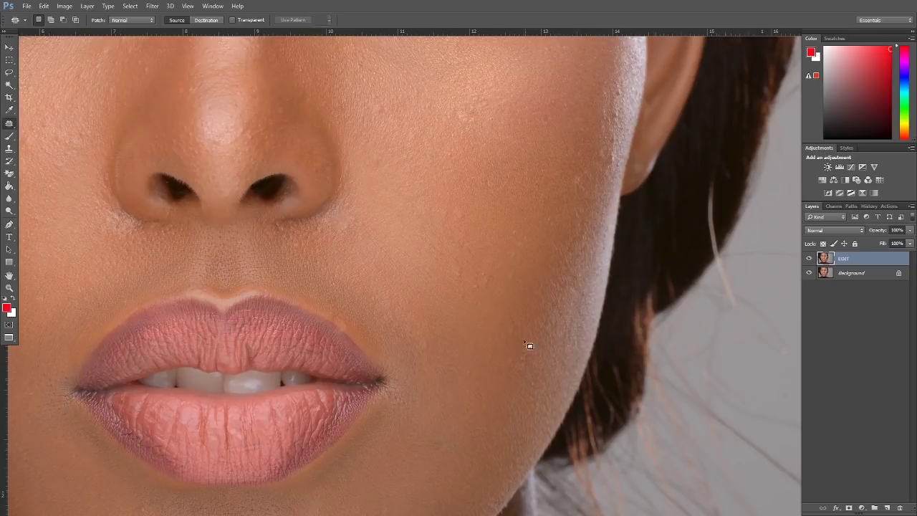
- Undo the last change and patch the spot on the lower right-hand cheek near the jawline
key("ctrl+z")
left_click_drag(522, 362, 526, 319)
key("ctrl+d")
- Patch the bump at the outer edge of the left-hand cheek and the spot lower down along the jaw
left_click_drag(428, 405, 522, 282)
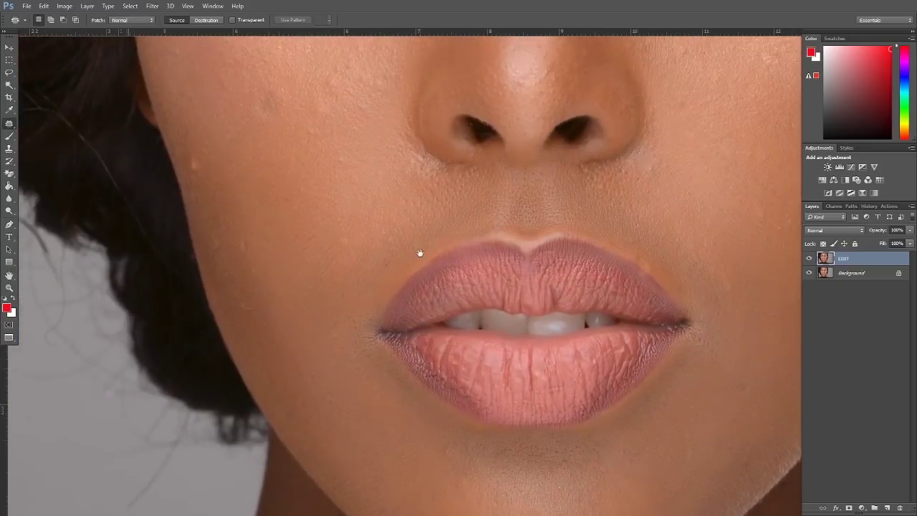
left_click_drag(420, 253, 434, 270)
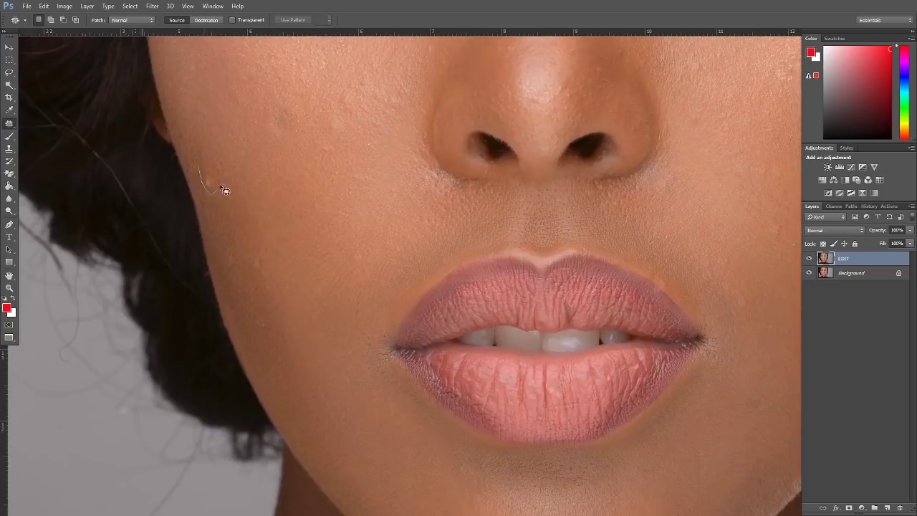
left_click_drag(224, 190, 207, 176)
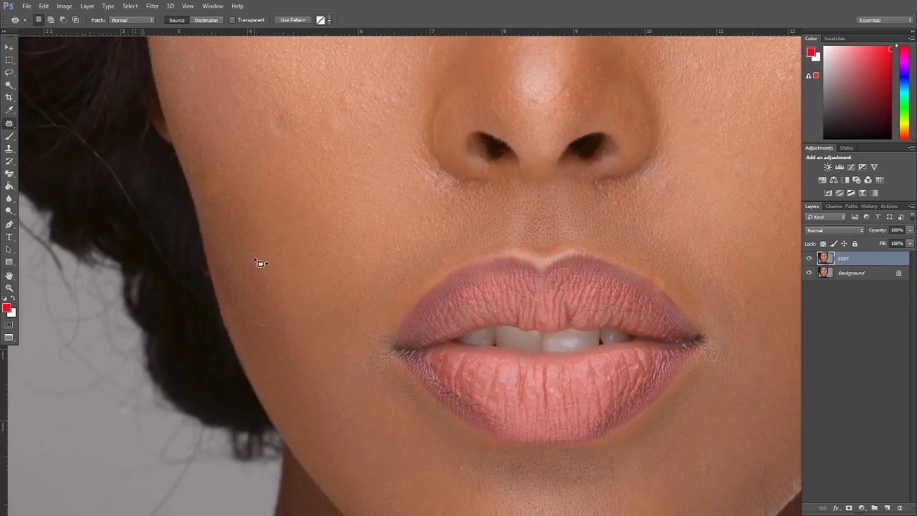
left_click_drag(250, 310, 271, 331)
scroll(313, 257, "up", 3)
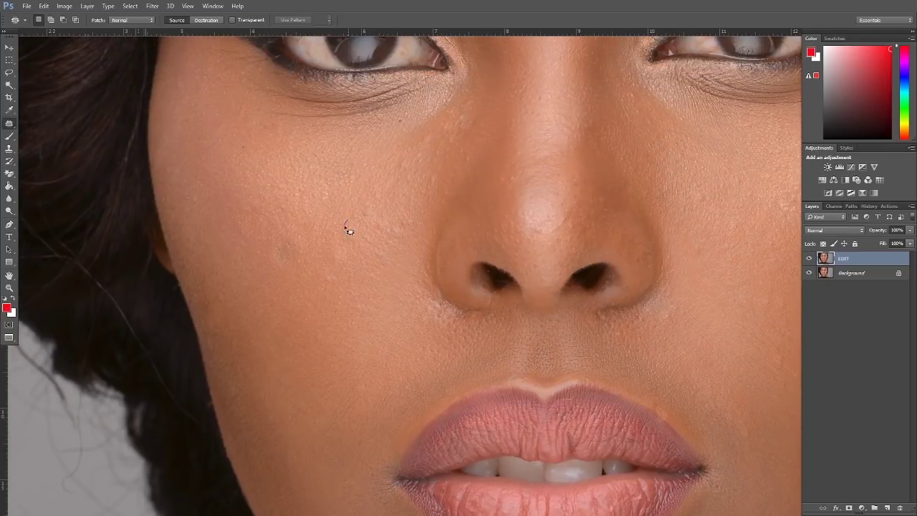
- Patch the blemishes around the inner end of the left-hand eyebrow and on the forehead above it
scroll(375, 160, "up", 2)
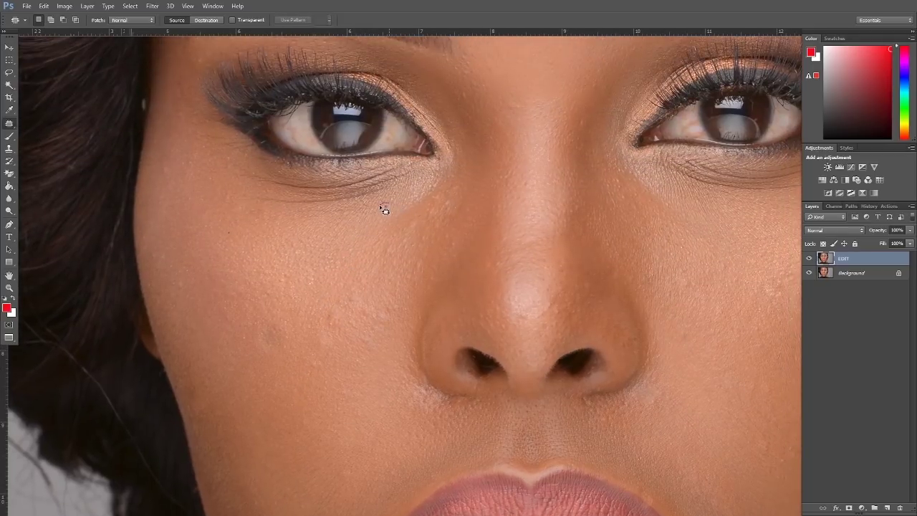
scroll(382, 208, "up", 2)
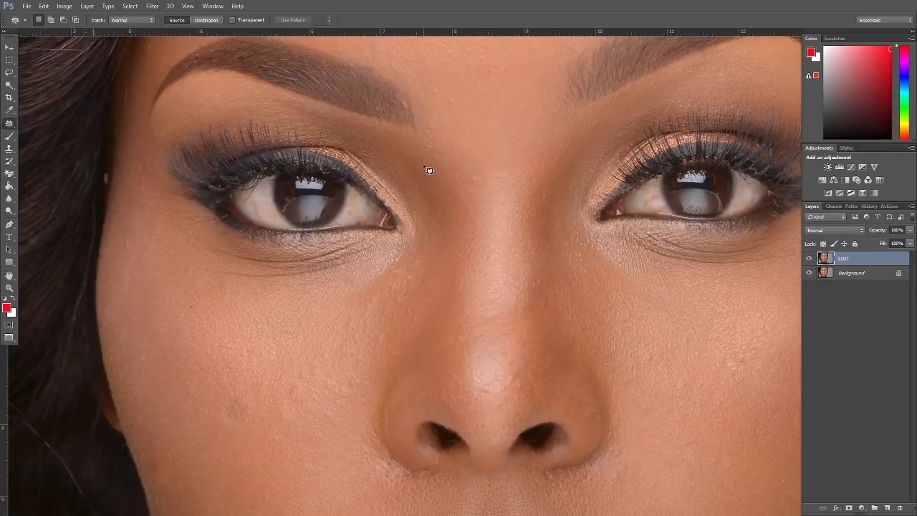
mouse_move(428, 170)
left_mouse_down()
mouse_move(436, 141)
mouse_move(411, 180)
left_mouse_up()
scroll(432, 178, "up", 2)
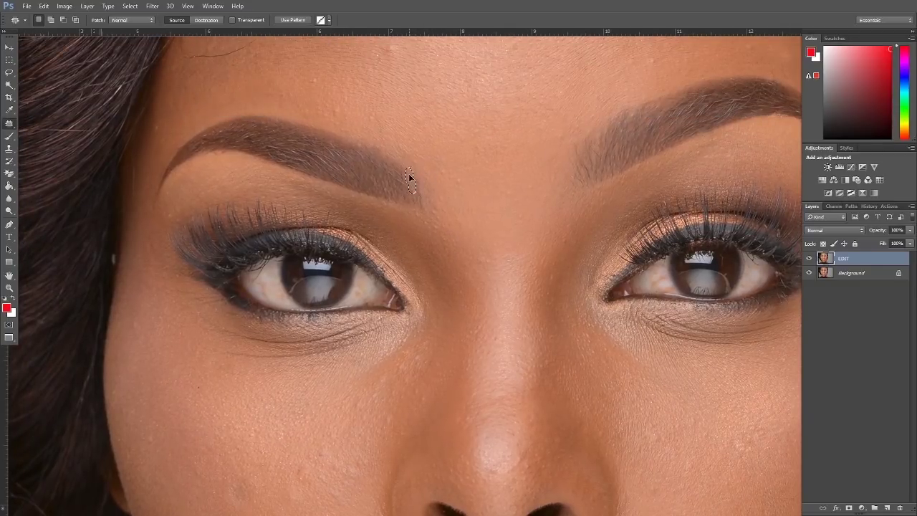
key("ctrl+d")
scroll(467, 175, "up", 3)
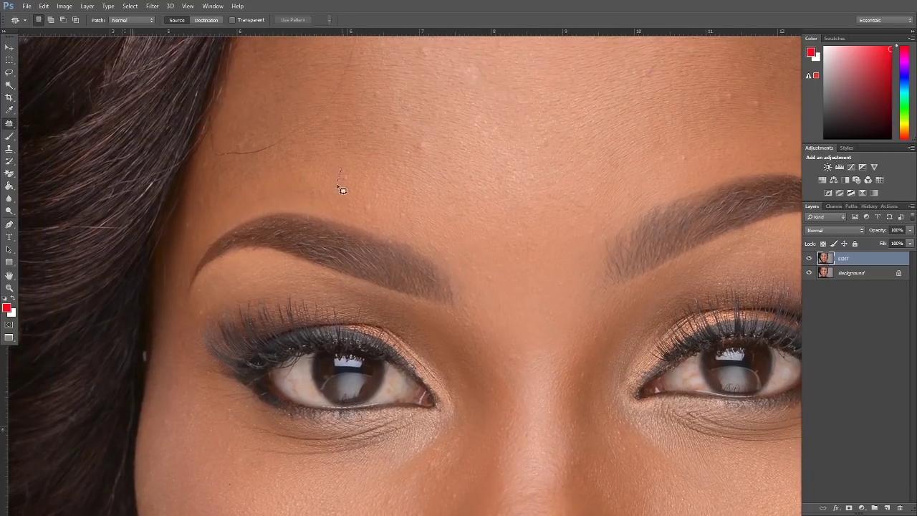
scroll(366, 208, "up", 4)
mouse_move(384, 179)
left_mouse_down()
mouse_move(384, 188)
mouse_move(405, 189)
mouse_move(401, 173)
left_mouse_up()
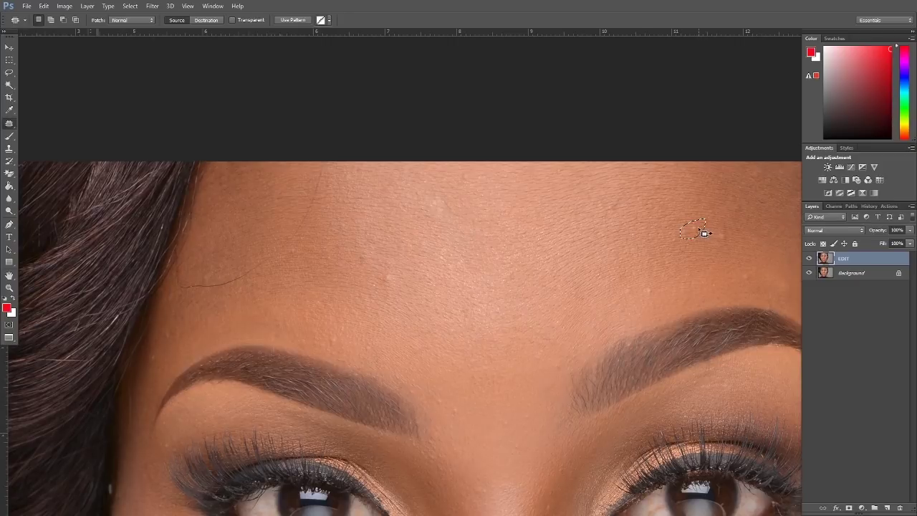
- Patch the spots on the forehead above the right-hand eyebrow with nearby clean skin, one after another
left_click_drag(703, 233, 659, 235)
key("ctrl+d")
left_click_drag(728, 242, 727, 229)
key("ctrl+d")
mouse_move(724, 236)
left_mouse_down()
mouse_move(761, 270)
mouse_move(753, 266)
left_mouse_up()
left_click_drag(754, 272, 716, 277)
key("ctrl+d")
mouse_move(645, 284)
left_mouse_down()
mouse_move(640, 298)
mouse_move(650, 288)
left_mouse_up()
left_click_drag(647, 291, 674, 260)
key("ctrl+d")
- Patch the bumps on the forehead above the left-hand eyebrow, toward the hairline
mouse_move(410, 284)
left_mouse_down()
mouse_move(427, 252)
mouse_move(402, 242)
left_mouse_up()
left_click_drag(405, 248, 405, 228)
mouse_move(378, 216)
left_mouse_down()
mouse_move(380, 234)
mouse_move(379, 218)
left_mouse_up()
left_click_drag(383, 230, 393, 212)
left_click_drag(391, 246, 394, 261)
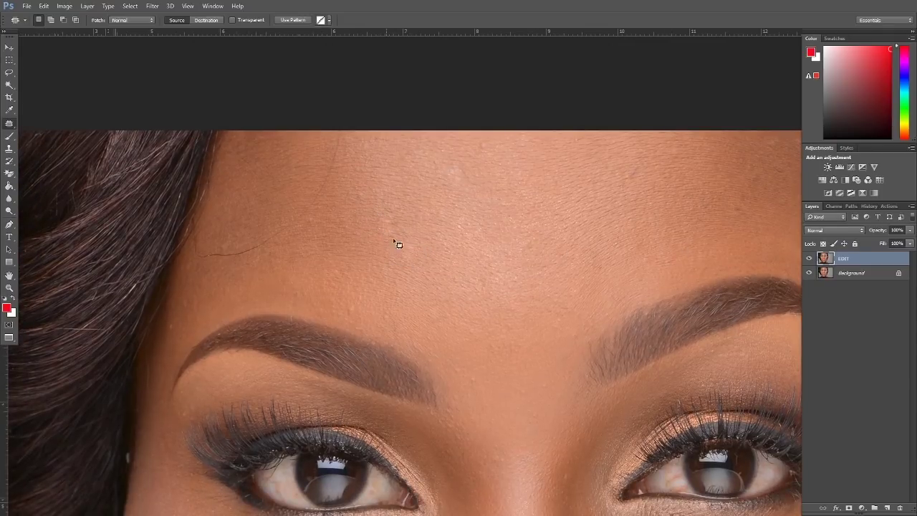
key("ctrl+d")
scroll(528, 273, "down", 10)
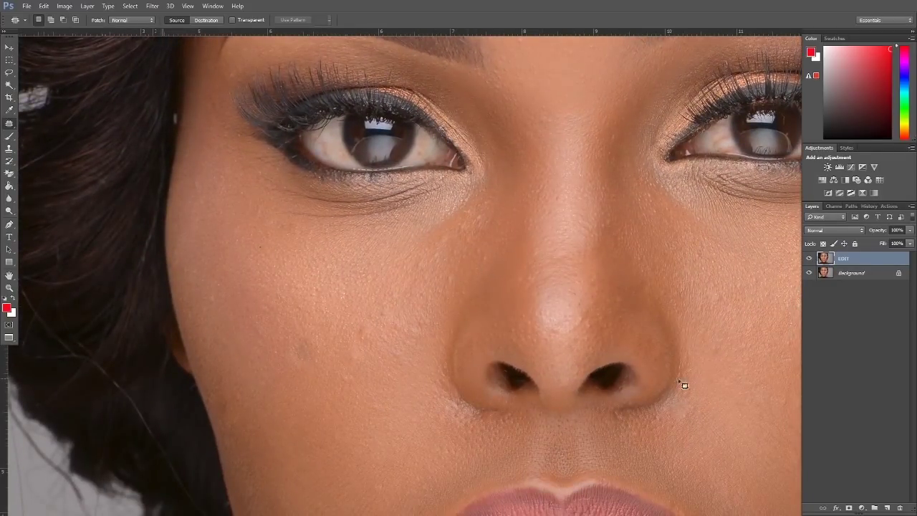
left_click_drag(609, 317, 471, 292)
left_click_drag(561, 321, 554, 314)
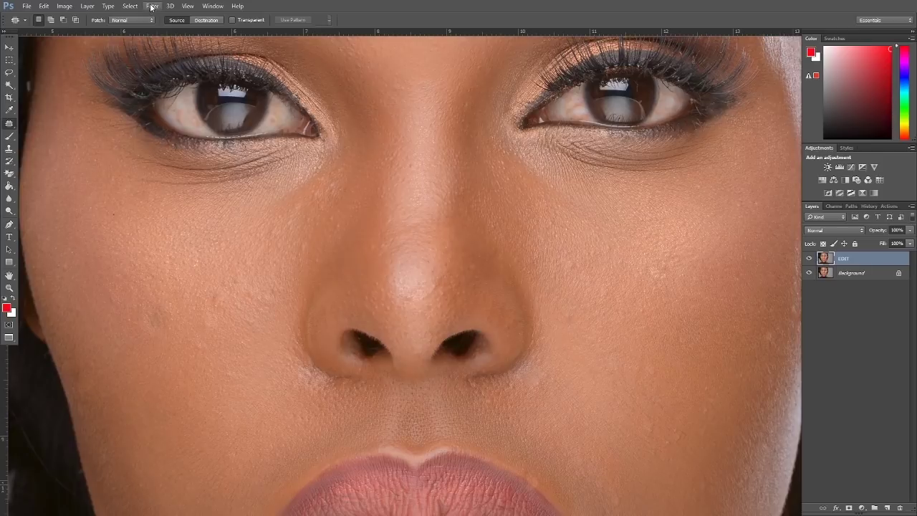
left_click(211, 7)
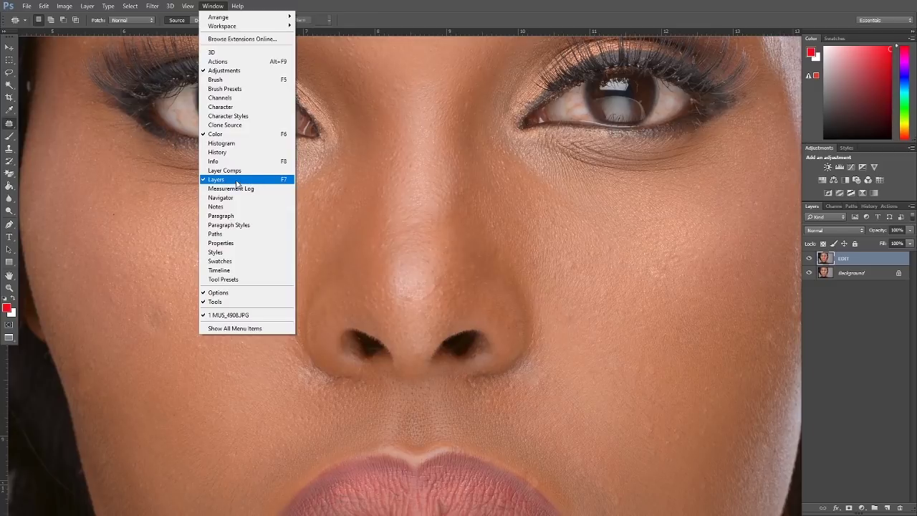
left_click(887, 150)
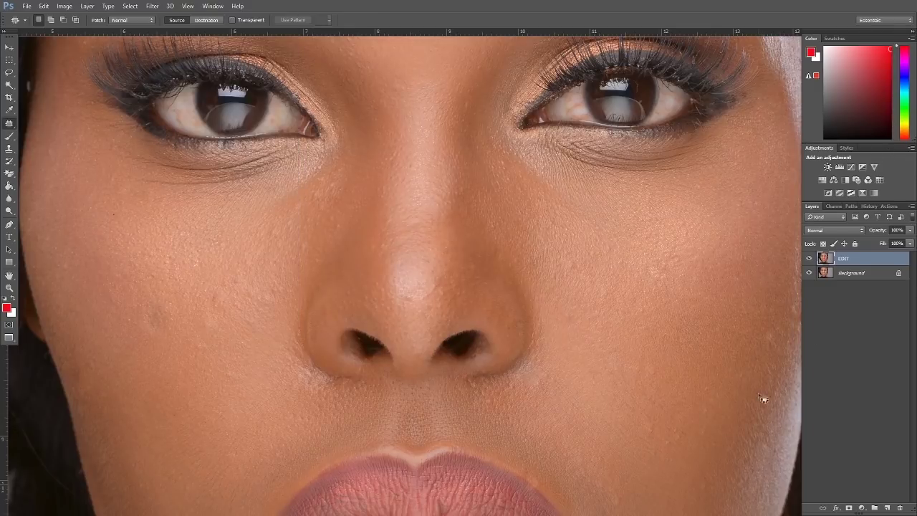
- Apply the Essentials (Default) workspace
left_click(214, 8)
mouse_move(223, 27)
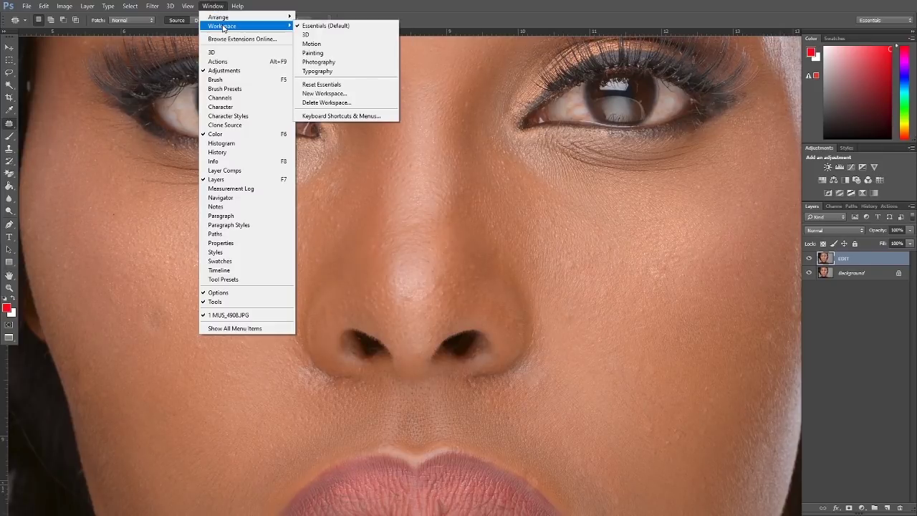
left_click(331, 27)
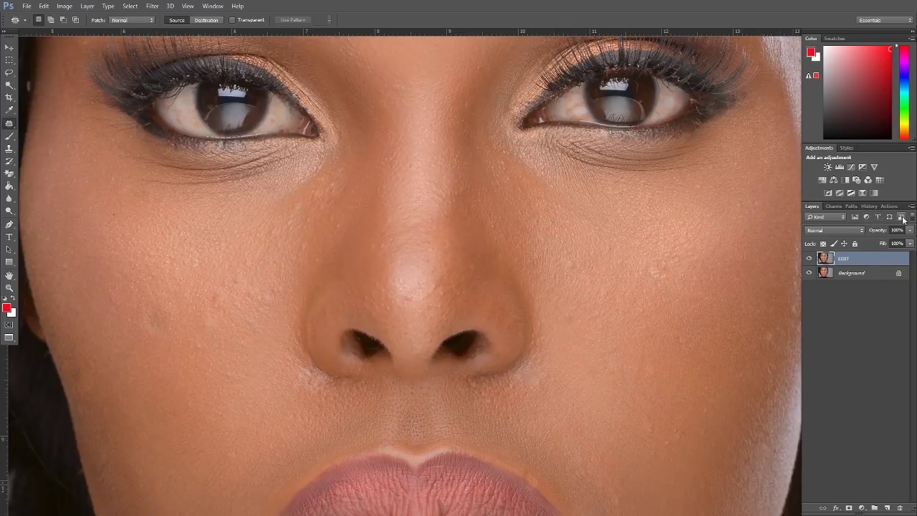
- Undock the Layers panel as a floating panel, close the Color tab group, and place Layers below the Adjustments panel
left_click_drag(904, 208, 764, 154)
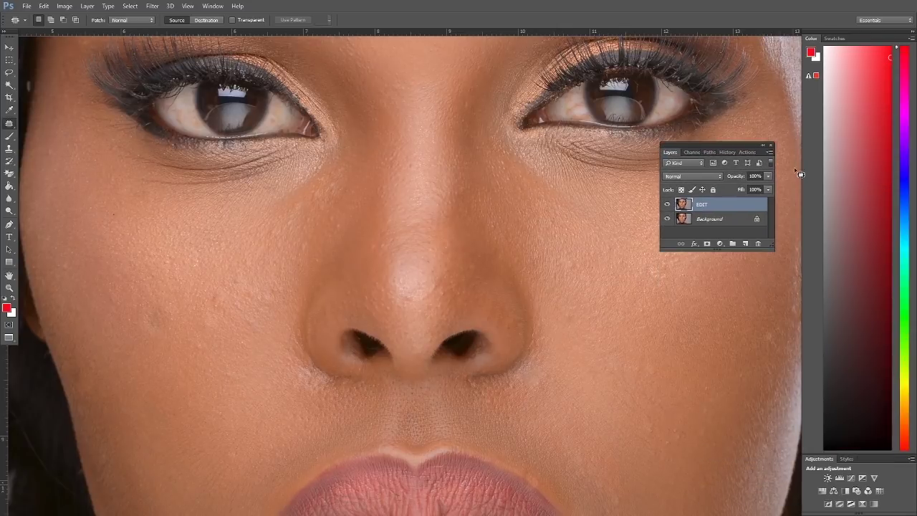
left_click(911, 39)
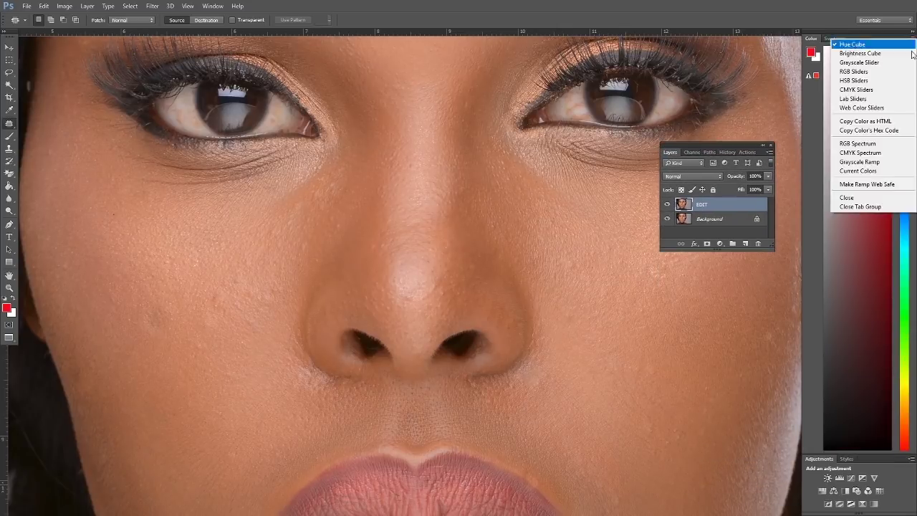
left_click(859, 207)
left_click_drag(737, 146, 861, 124)
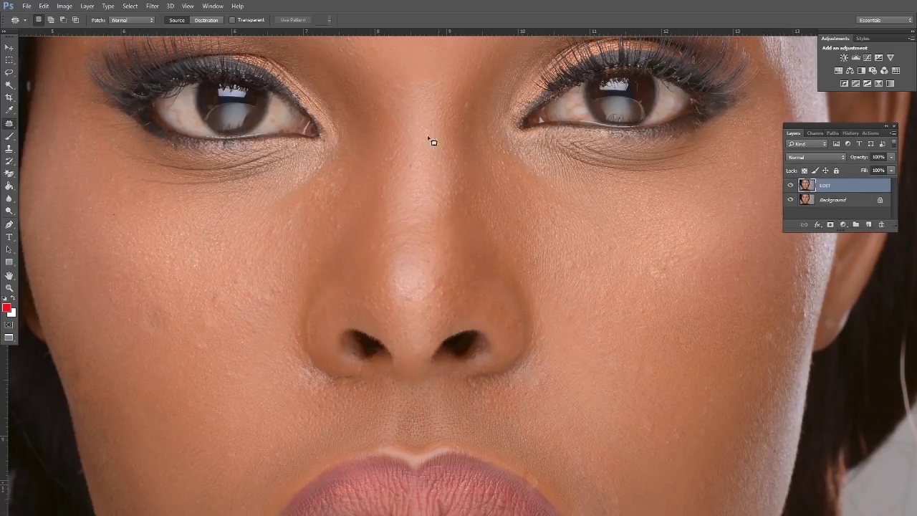
- Add a Black & White adjustment layer above the EDIT layer with Reds set to -111
left_click(843, 224)
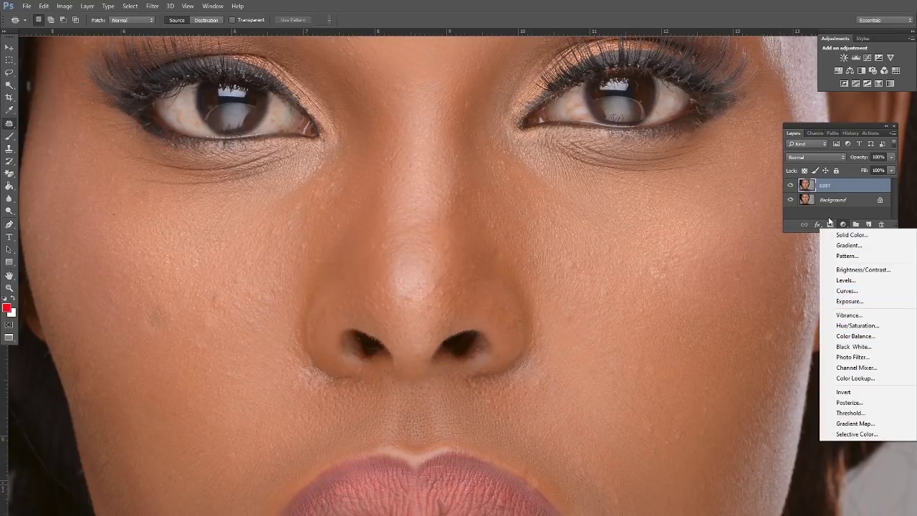
left_click(848, 189)
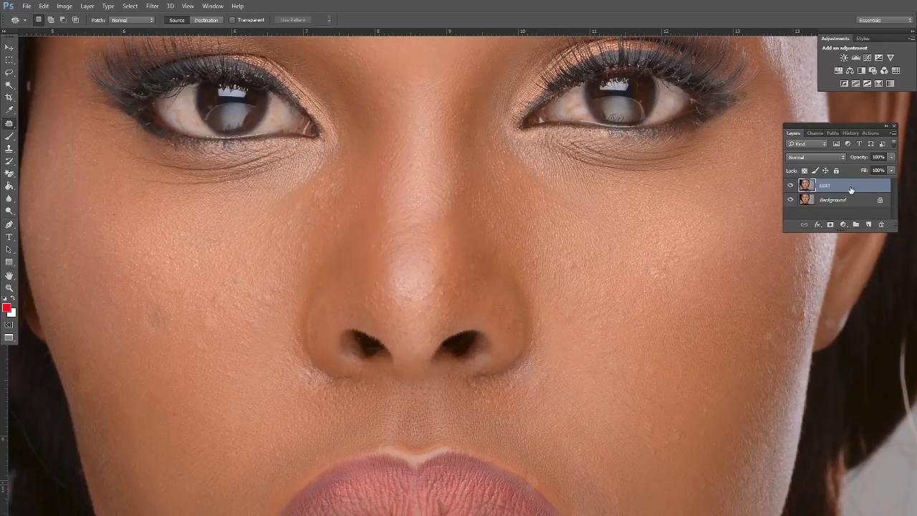
left_click(844, 226)
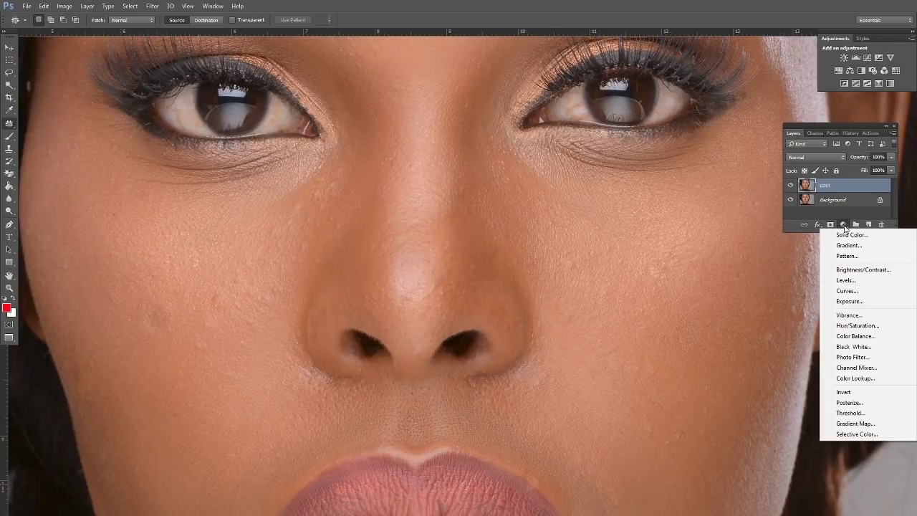
left_click(852, 346)
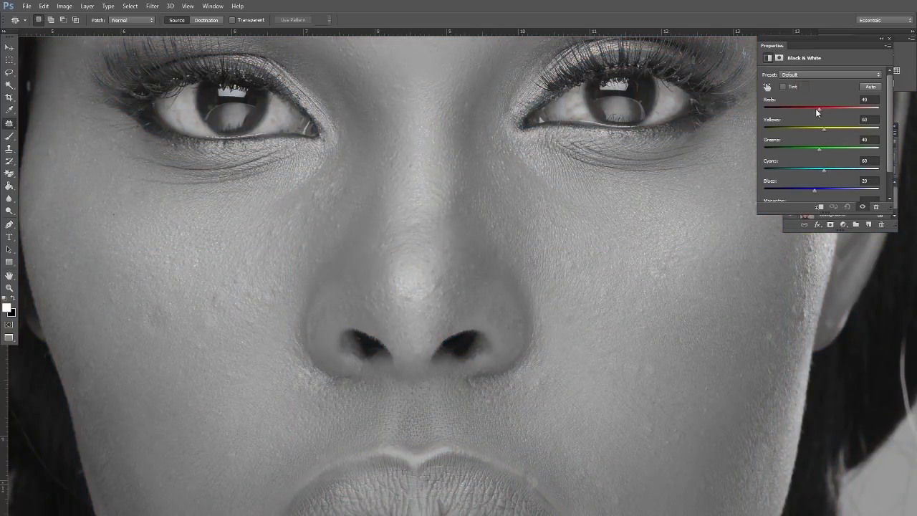
left_click_drag(815, 108, 785, 111)
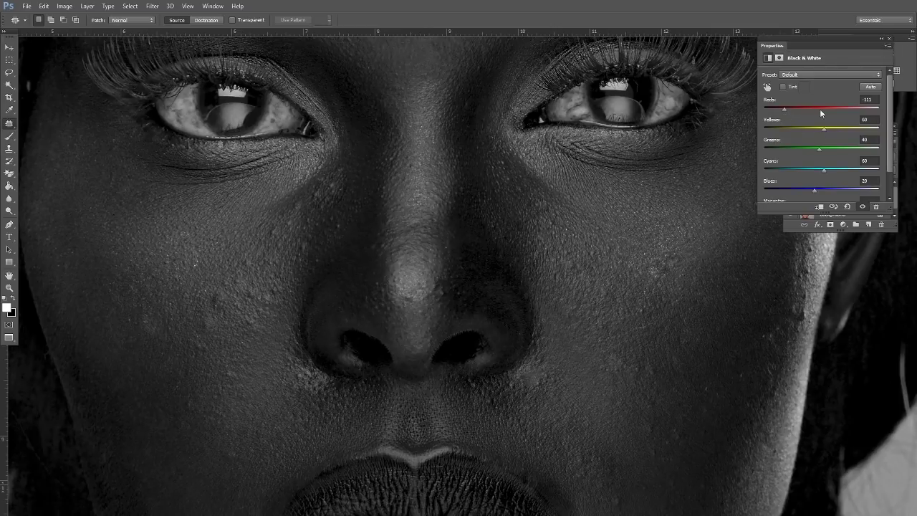
left_click(889, 41)
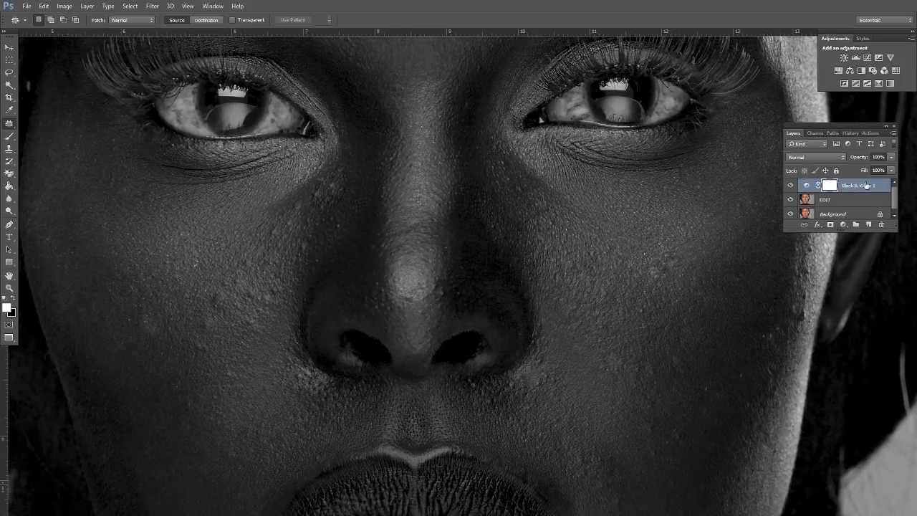
- On the EDIT layer, ready the Healing Brush with a slightly larger brush and sample clean skin on the left-hand cheek
left_click(841, 201)
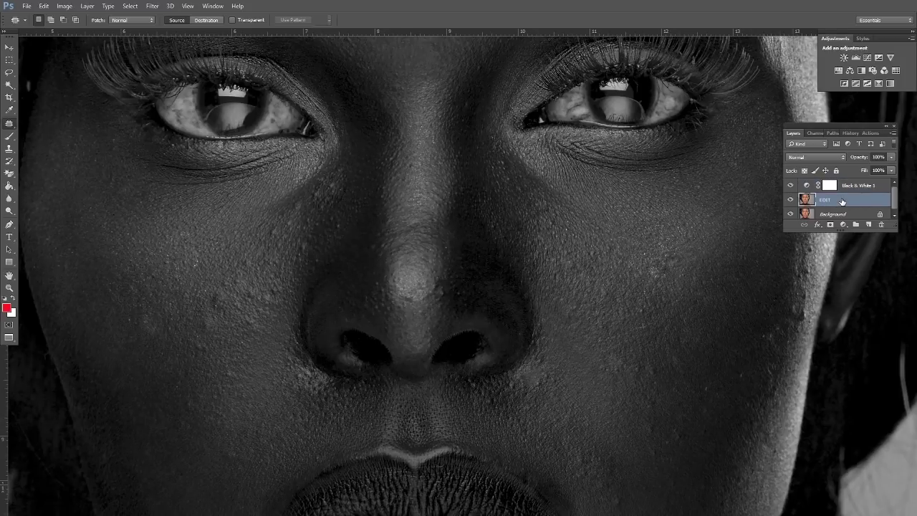
scroll(289, 243, "left", 3)
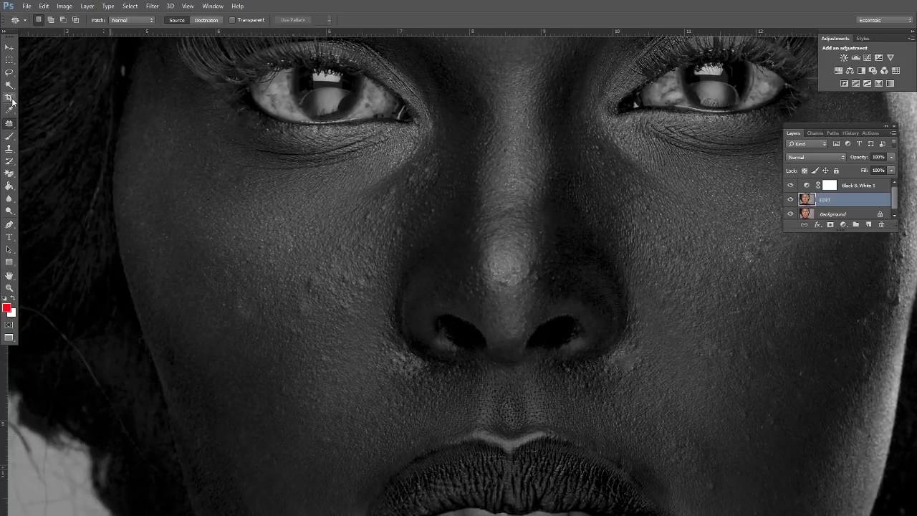
right_click(12, 127)
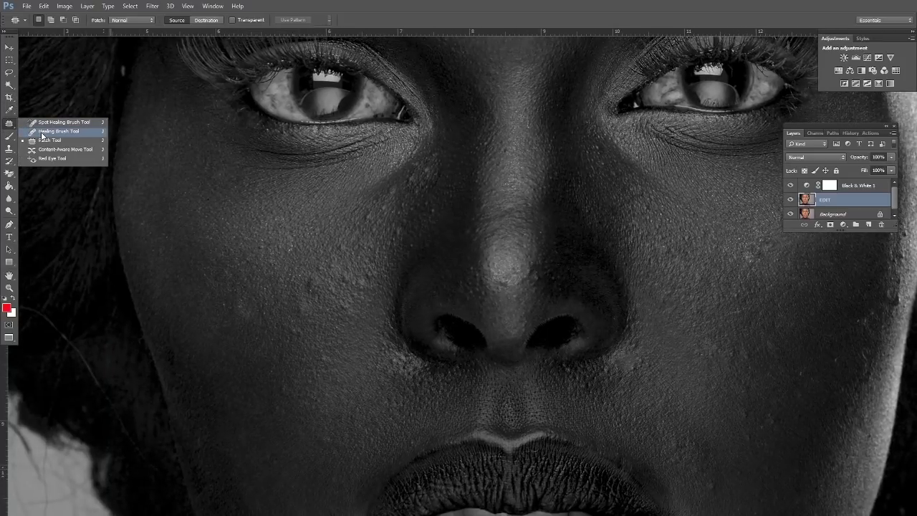
left_click(43, 132)
left_click(311, 291)
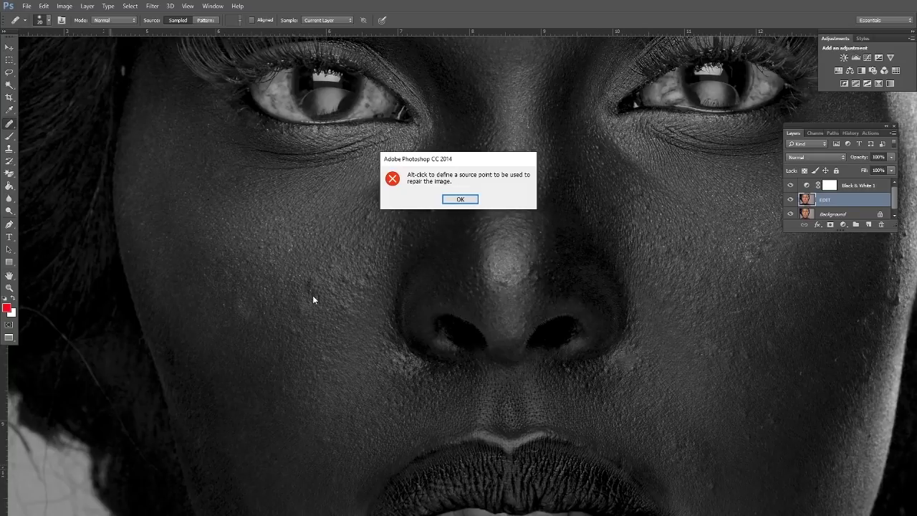
key("Return")
right_click(321, 301)
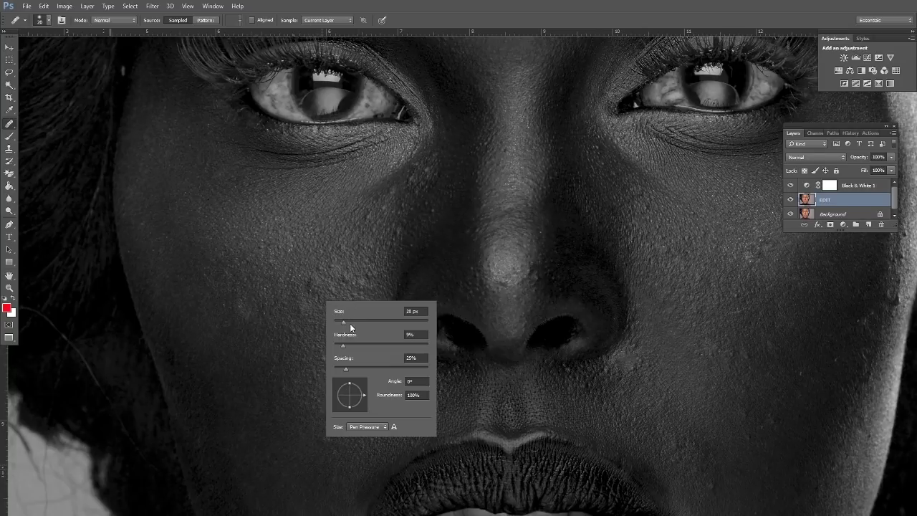
left_click_drag(348, 323, 350, 322)
left_click(293, 296, "alt")
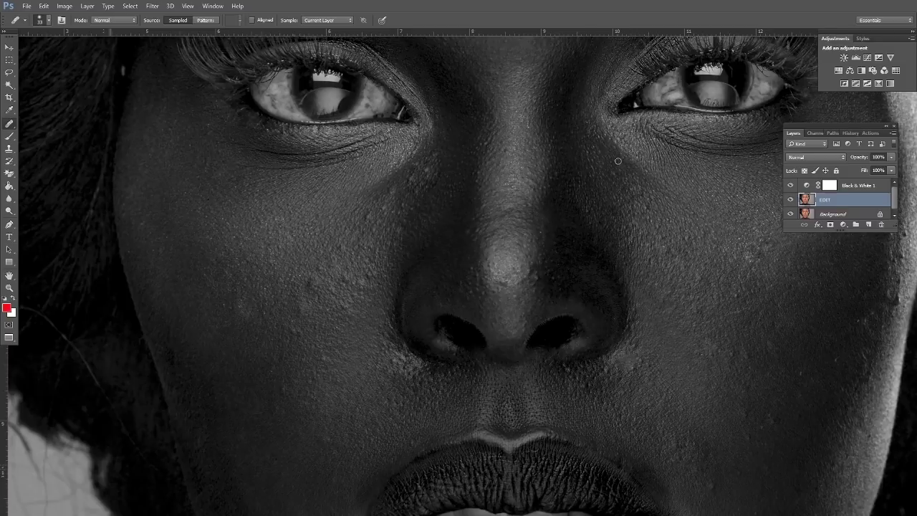
mouse_move(706, 214)
left_mouse_down()
mouse_move(593, 161)
mouse_move(614, 184)
mouse_move(594, 214)
left_mouse_up()
left_click_drag(257, 219, 333, 217)
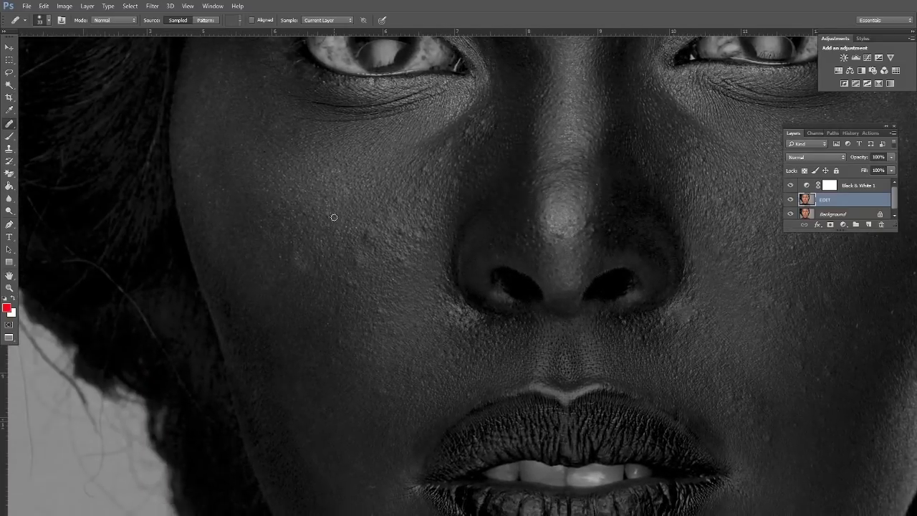
- Heal the blemishes along the outer edge of the right-hand cheek using the Spot Healing Brush with a larger brush
left_click(10, 124)
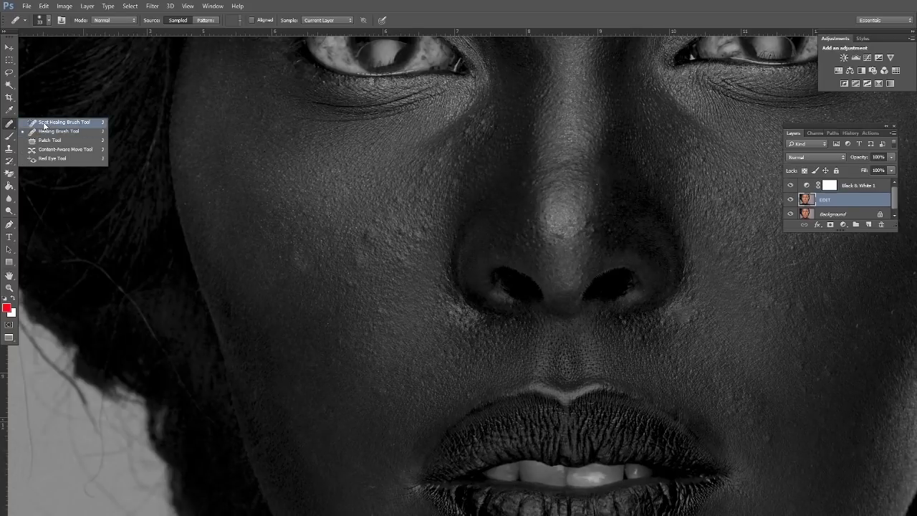
left_click(43, 124)
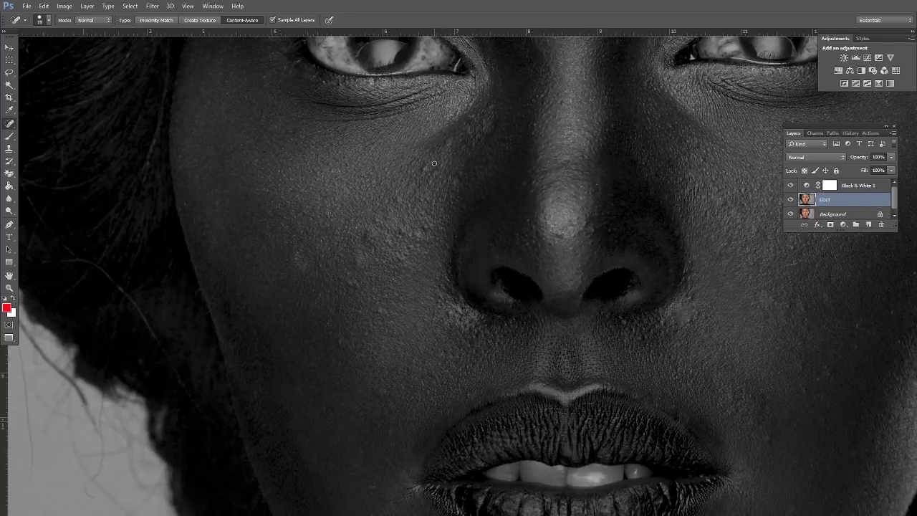
left_click_drag(584, 185, 405, 186)
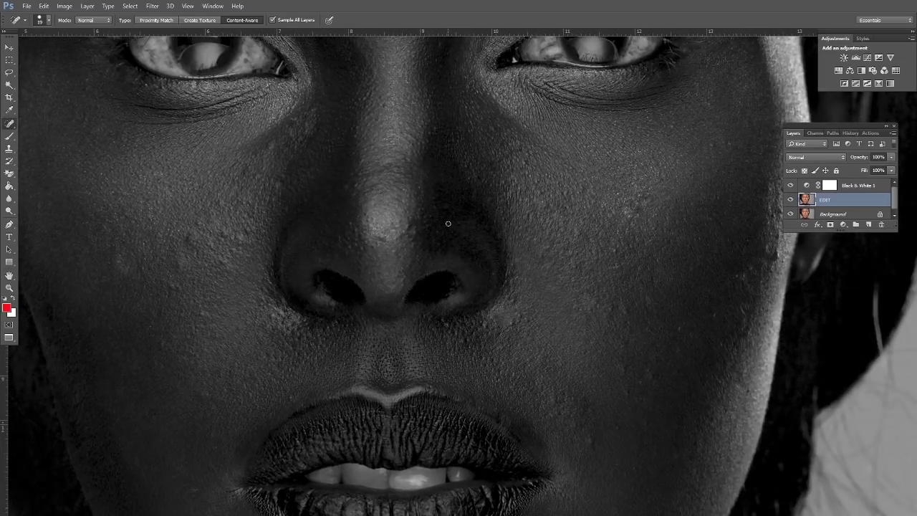
left_click_drag(655, 213, 562, 183)
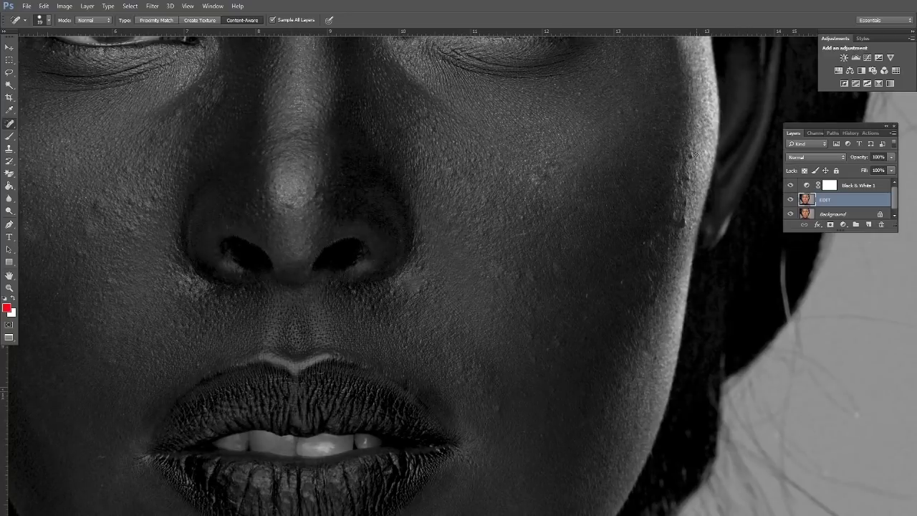
right_click(661, 172)
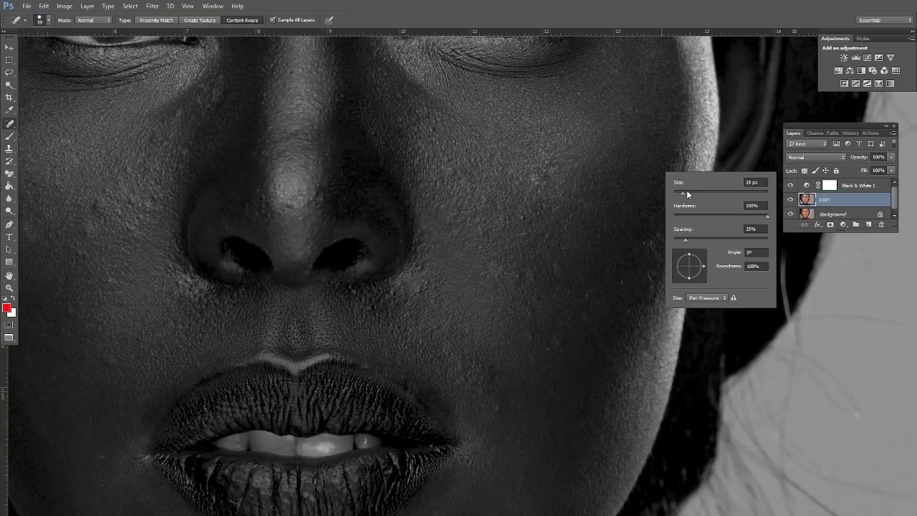
left_click(686, 192)
left_click(651, 185)
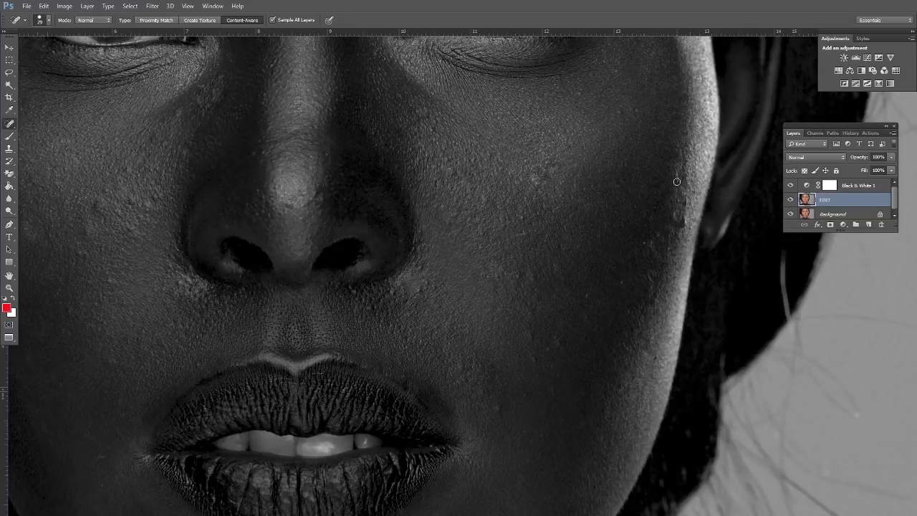
left_click_drag(682, 219, 684, 225)
- Set the Spot Healing Brush to 30 px and heal the spots on the right-hand cheek and above the upper lip
right_click(540, 211)
left_click(559, 230)
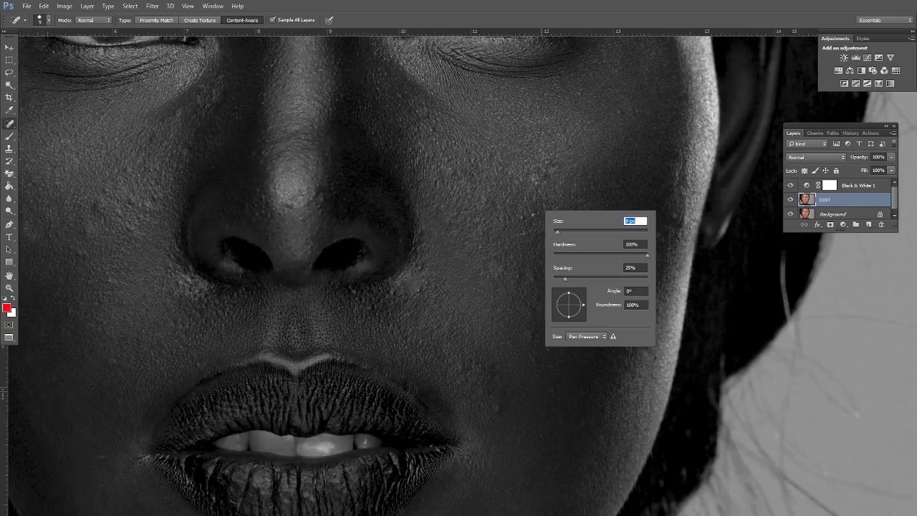
left_click(525, 217)
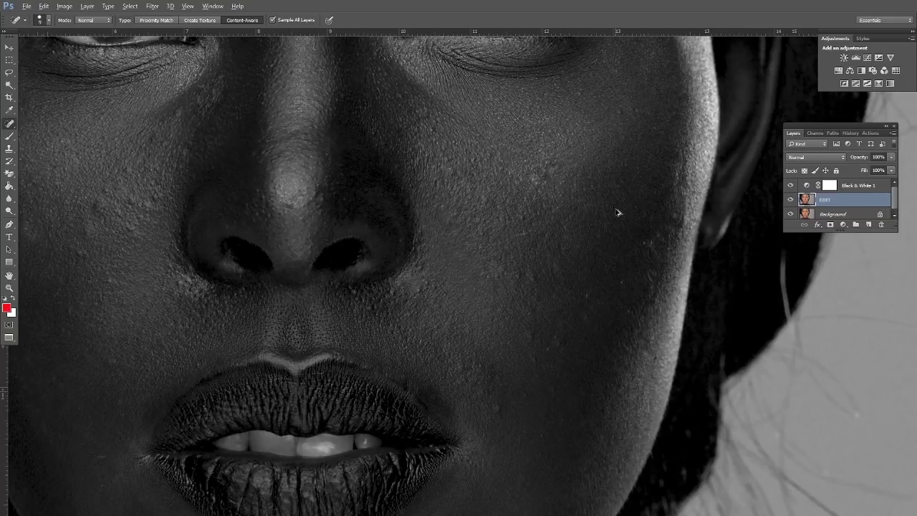
right_click(561, 219)
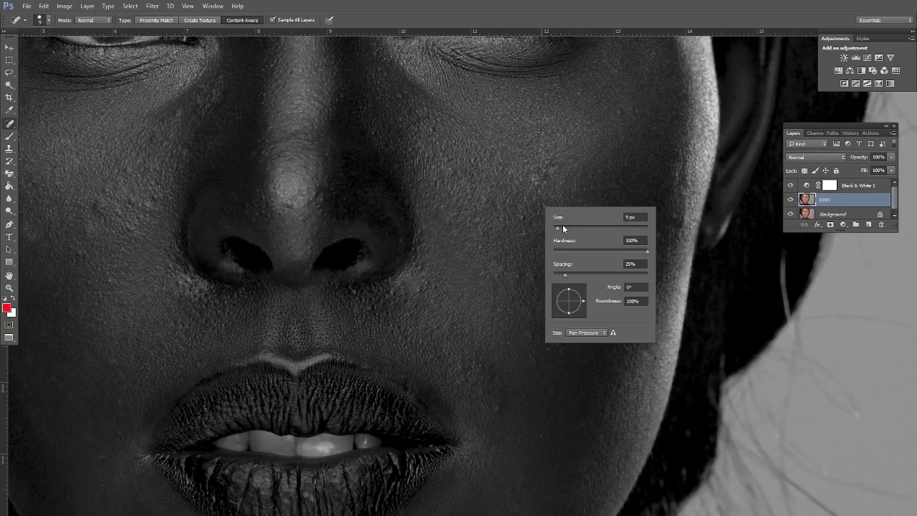
left_click(562, 225)
left_click(522, 217)
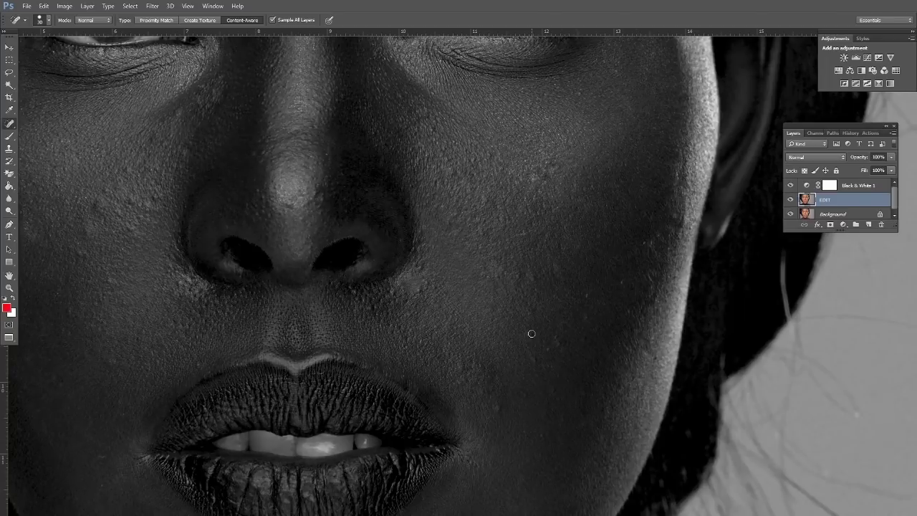
left_click(556, 343)
left_click_drag(555, 284, 598, 201)
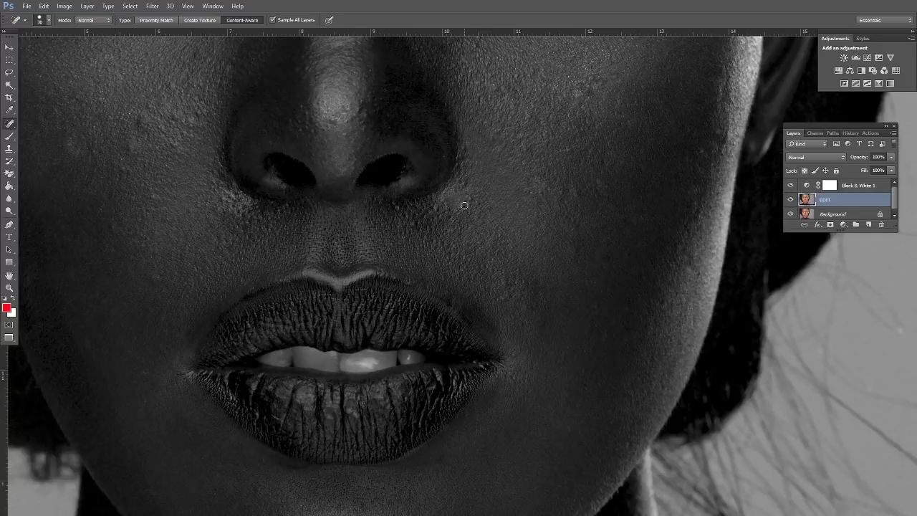
left_click(416, 226)
- Heal the small spots on the skin beside the left-hand corner of the mouth
scroll(281, 254, "left", 3)
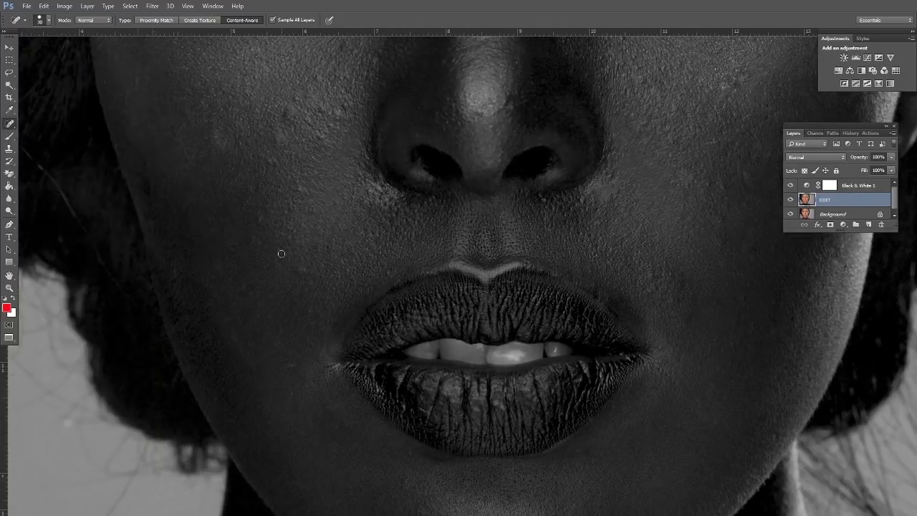
left_click(291, 365)
left_click(331, 369)
left_click_drag(275, 302, 317, 329)
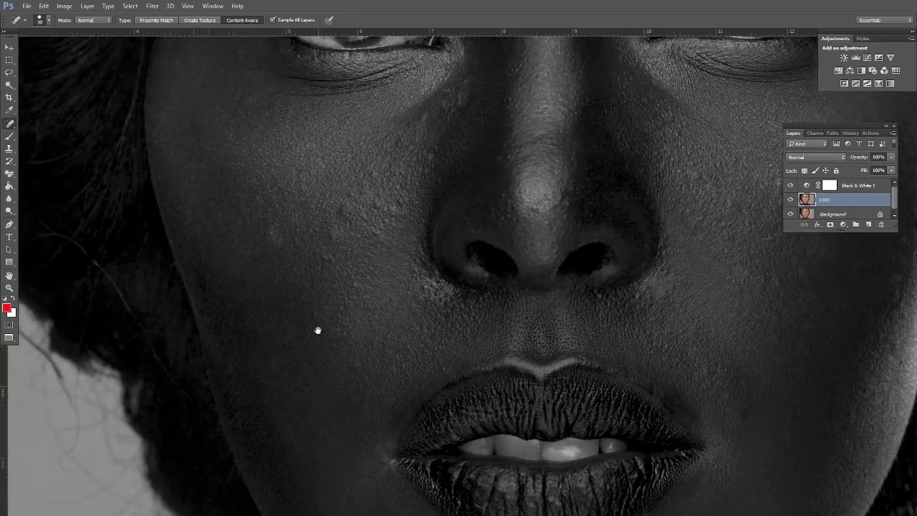
- Hide the Black & White 1 layer and heal the stray hairs and bright spots across the forehead
mouse_move(413, 180)
left_mouse_down()
mouse_move(401, 233)
mouse_move(293, 207)
mouse_move(224, 219)
mouse_move(279, 246)
mouse_move(495, 196)
mouse_move(525, 288)
left_mouse_up()
key("h")
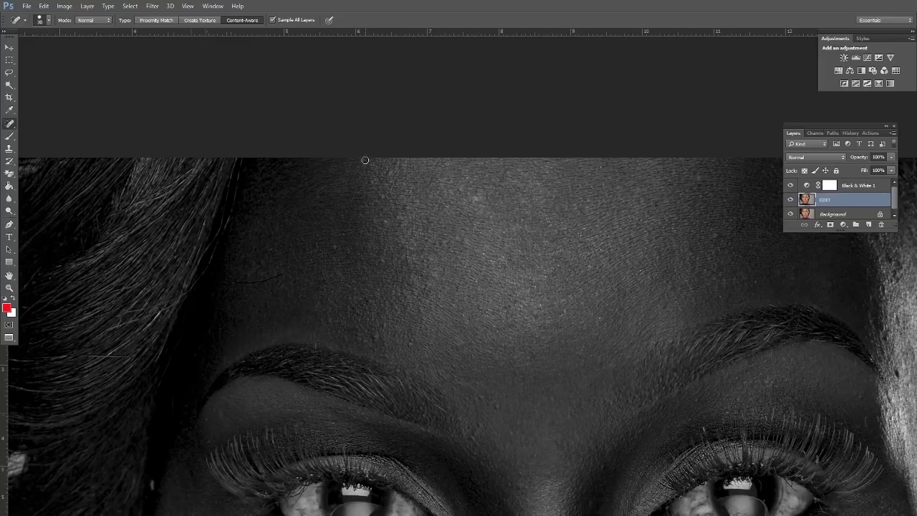
left_click(790, 187)
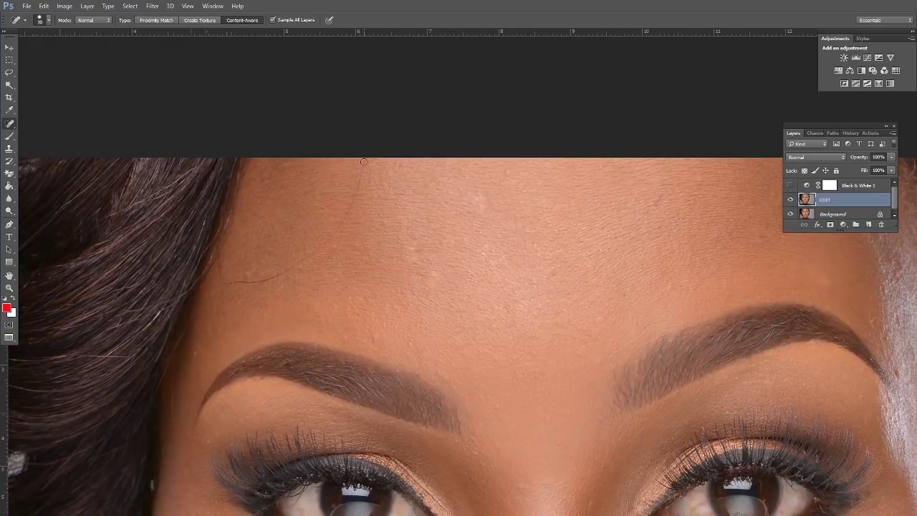
mouse_move(364, 162)
left_mouse_down()
mouse_move(338, 232)
mouse_move(274, 271)
left_mouse_up()
mouse_move(222, 283)
left_mouse_down()
mouse_move(276, 279)
mouse_move(287, 272)
mouse_move(279, 268)
left_mouse_up()
left_click_drag(221, 265, 219, 287)
left_click_drag(461, 190, 462, 195)
mouse_move(626, 194)
left_mouse_down()
mouse_move(497, 182)
mouse_move(522, 196)
mouse_move(518, 235)
left_mouse_up()
- Heal the stray hairs and spots along the right-hand temple and hairline
mouse_move(655, 208)
left_mouse_down()
mouse_move(471, 184)
mouse_move(364, 149)
left_mouse_up()
left_click_drag(516, 160, 599, 232)
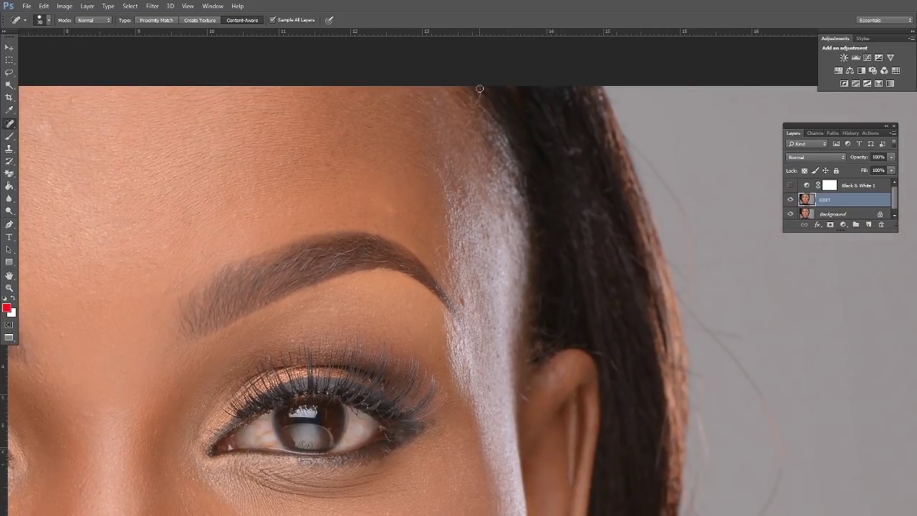
mouse_move(480, 90)
left_mouse_down()
mouse_move(466, 118)
mouse_move(473, 60)
mouse_move(452, 7)
left_mouse_up()
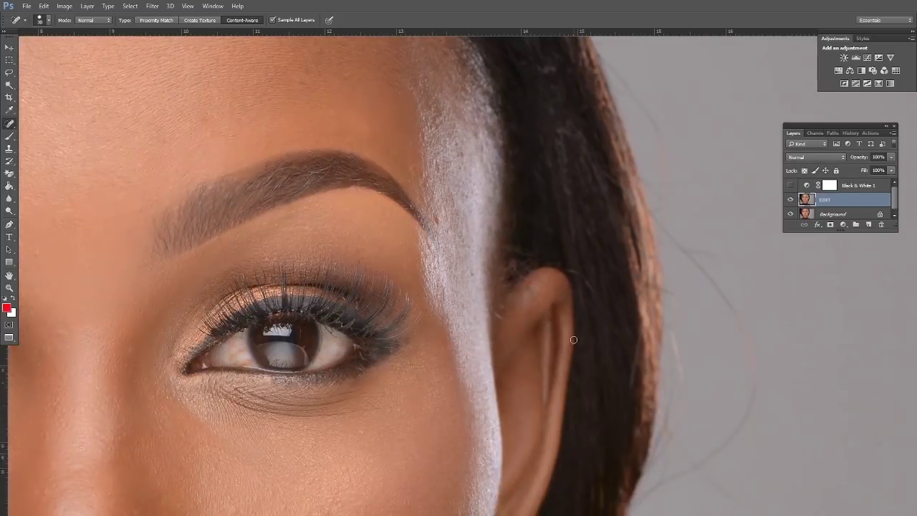
left_click_drag(563, 265, 606, 299)
left_click(425, 186)
left_click(465, 153)
left_click(477, 136)
- Heal the light flyaway strands crossing the dark hair beside the left-hand eyebrow
left_click_drag(344, 222, 590, 172)
left_click_drag(319, 186, 692, 205)
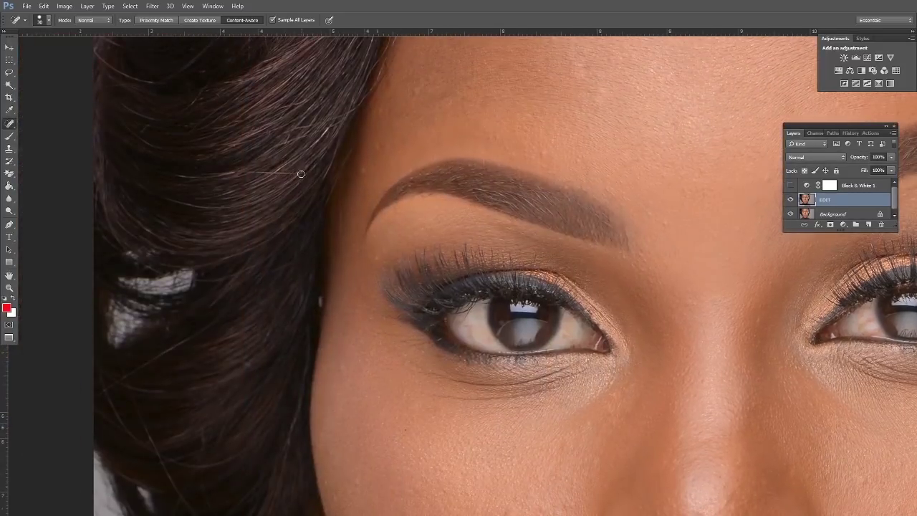
left_click_drag(302, 172, 233, 170)
left_click_drag(353, 108, 273, 131)
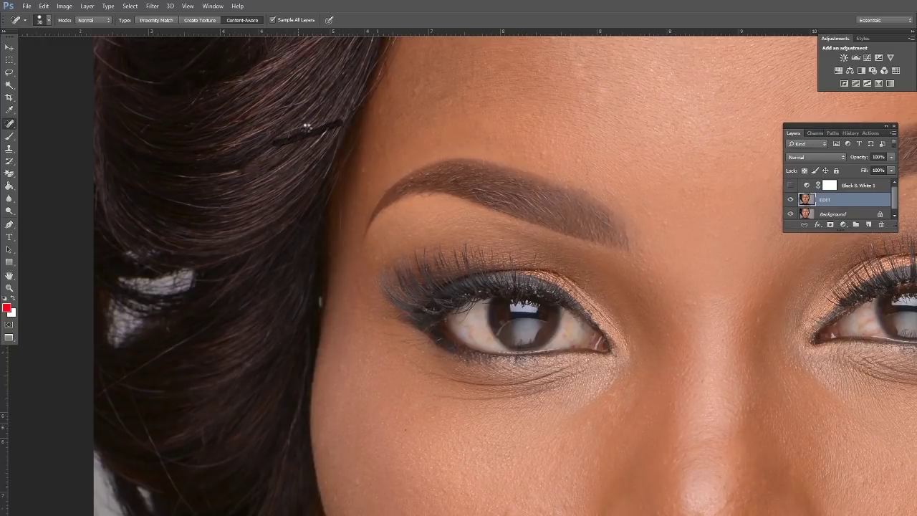
- Heal the light stray strands crossing the dark hair beside the left-hand eye and cheek
left_click_drag(272, 176, 349, 80)
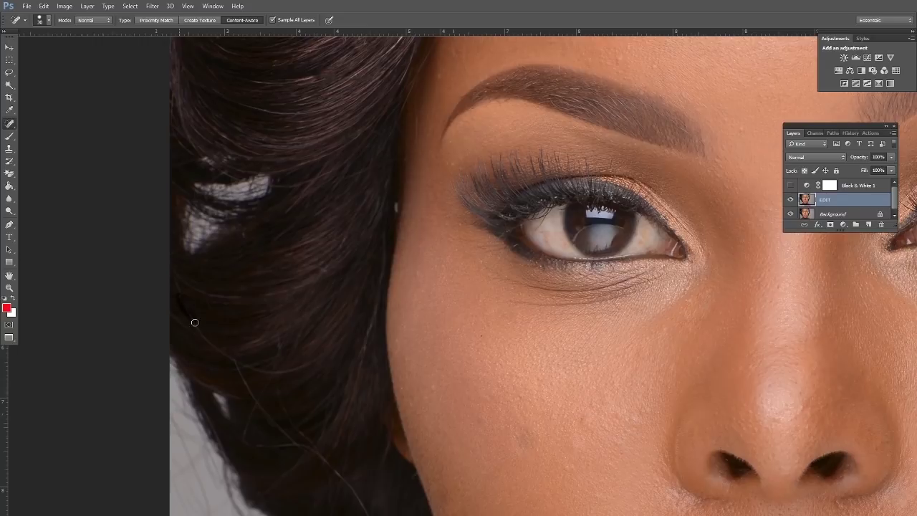
mouse_move(301, 332)
left_mouse_down()
mouse_move(312, 276)
mouse_move(273, 309)
mouse_move(241, 300)
mouse_move(285, 368)
left_mouse_up()
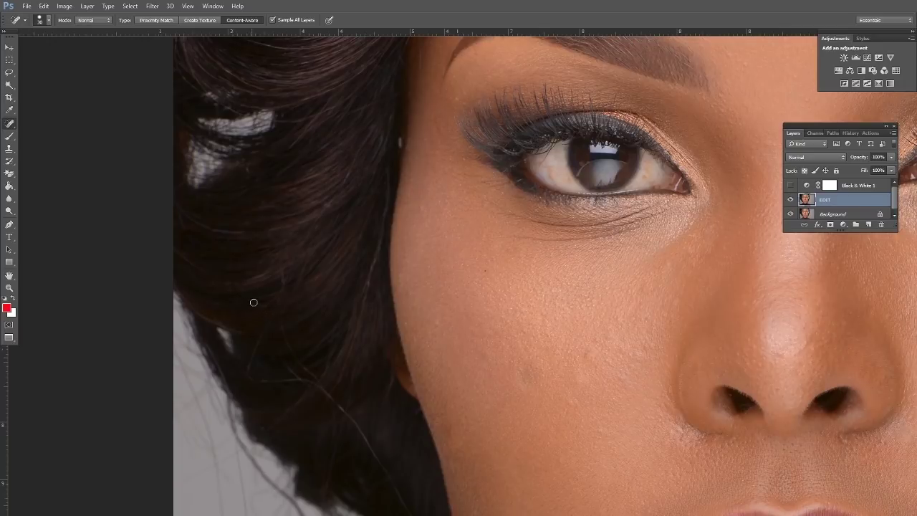
left_click_drag(353, 169, 299, 244)
left_click_drag(279, 326, 274, 262)
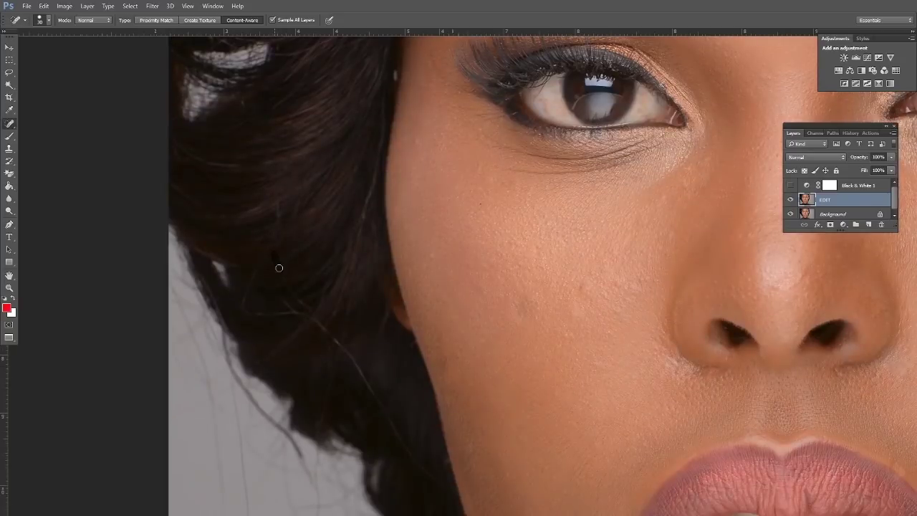
- Heal the long light strands crossing the lower part of the dark hair beside the left-hand cheek
left_click_drag(276, 225, 244, 310)
mouse_move(316, 322)
left_mouse_down()
mouse_move(337, 337)
mouse_move(392, 421)
left_mouse_up()
left_click_drag(418, 389, 372, 321)
left_click_drag(347, 357, 397, 420)
left_click_drag(358, 381, 391, 412)
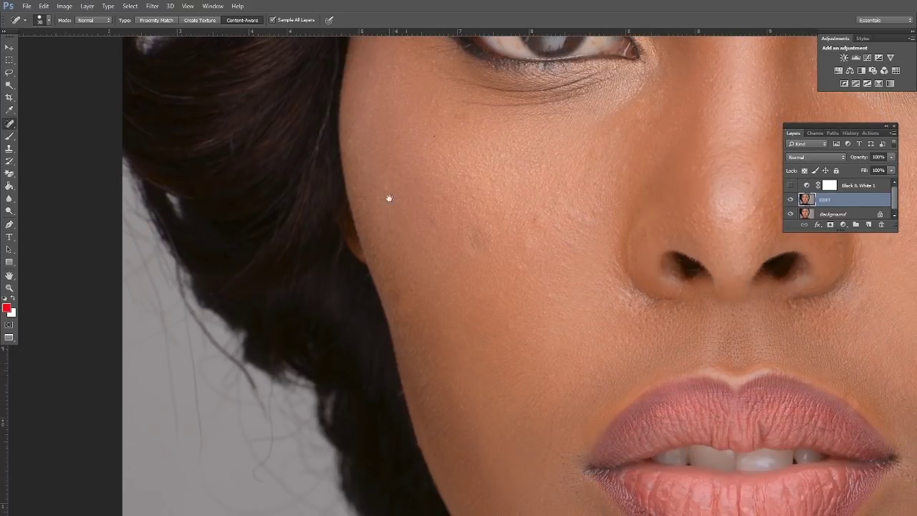
- Heal the stray strands along the hairline from the left-hand cheek up to the temple
left_click_drag(389, 198, 409, 276)
left_click_drag(335, 143, 331, 192)
left_click_drag(359, 103, 355, 151)
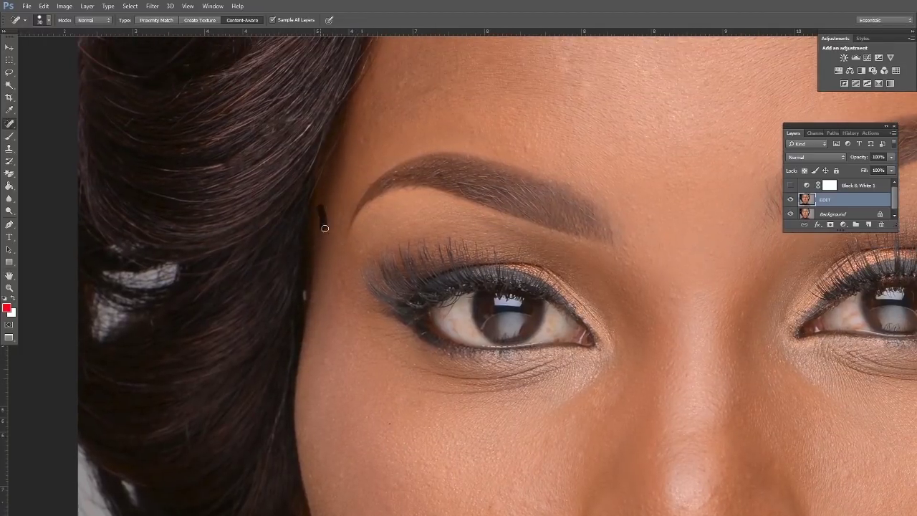
mouse_move(387, 110)
left_mouse_down()
mouse_move(370, 185)
mouse_move(377, 239)
left_mouse_up()
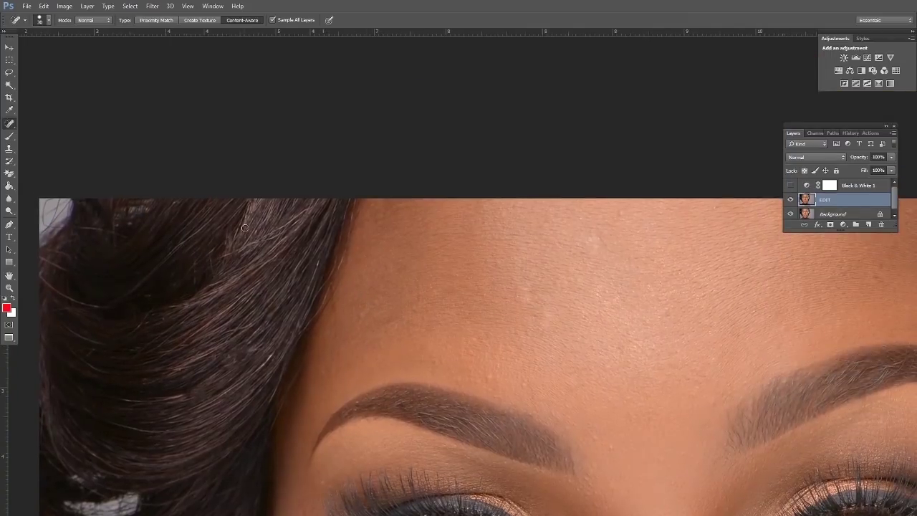
- Show the Black & White 1 layer and examine the eyes, nose, cheeks, mouth and chin for remaining blemishes
left_click_drag(398, 190, 308, 90)
left_click_drag(480, 423, 470, 213)
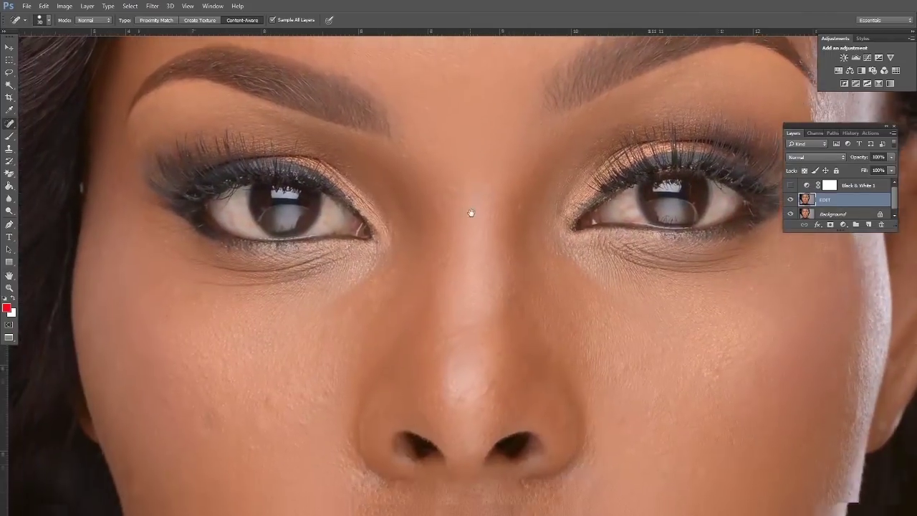
left_click_drag(464, 266, 500, 229)
left_click(792, 185)
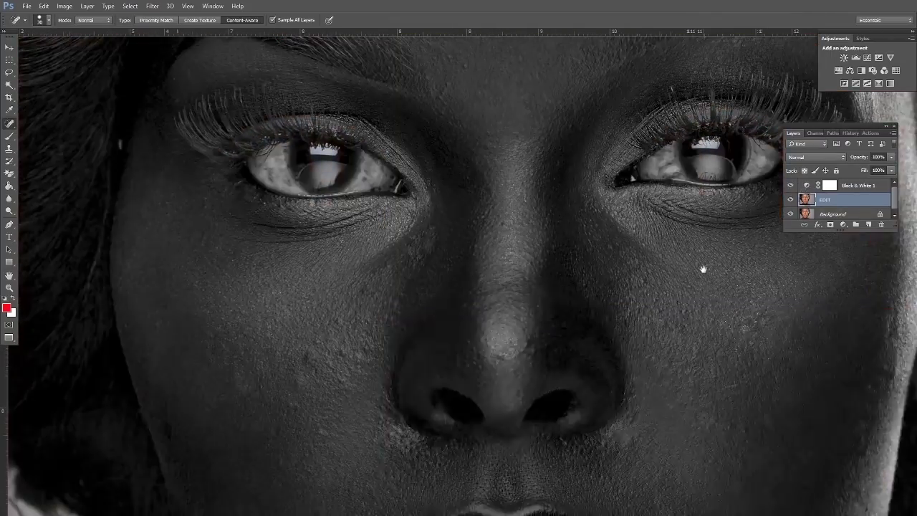
left_click_drag(702, 266, 628, 205)
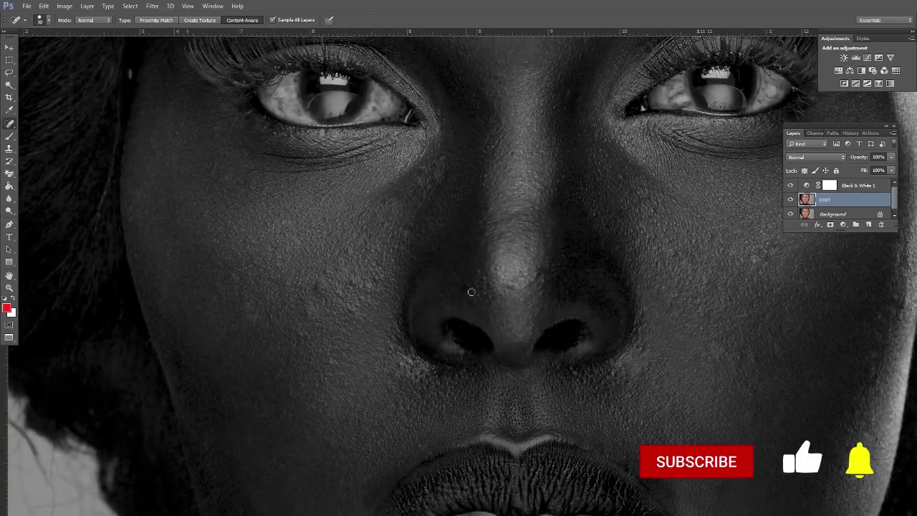
left_click_drag(471, 292, 477, 116)
left_click_drag(532, 195, 506, 171)
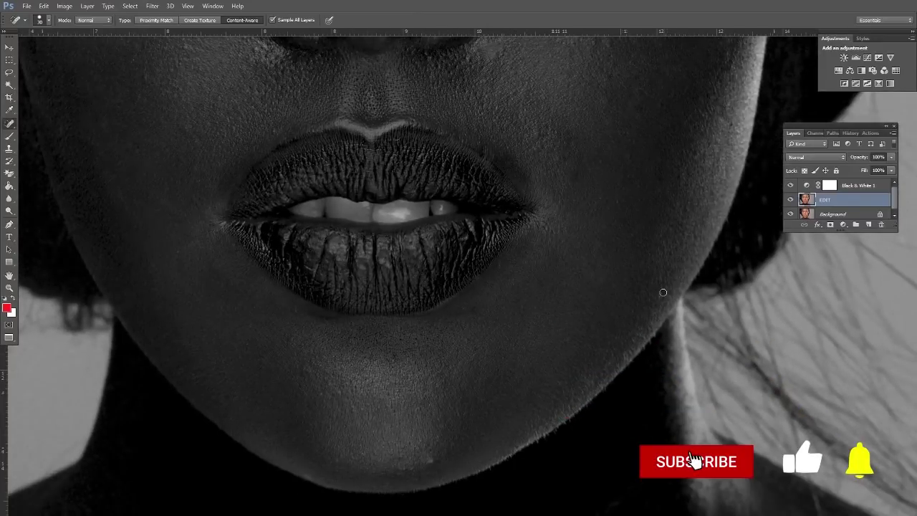
left_click_drag(590, 299, 604, 239)
left_click_drag(444, 401, 436, 402)
left_click_drag(182, 203, 326, 373)
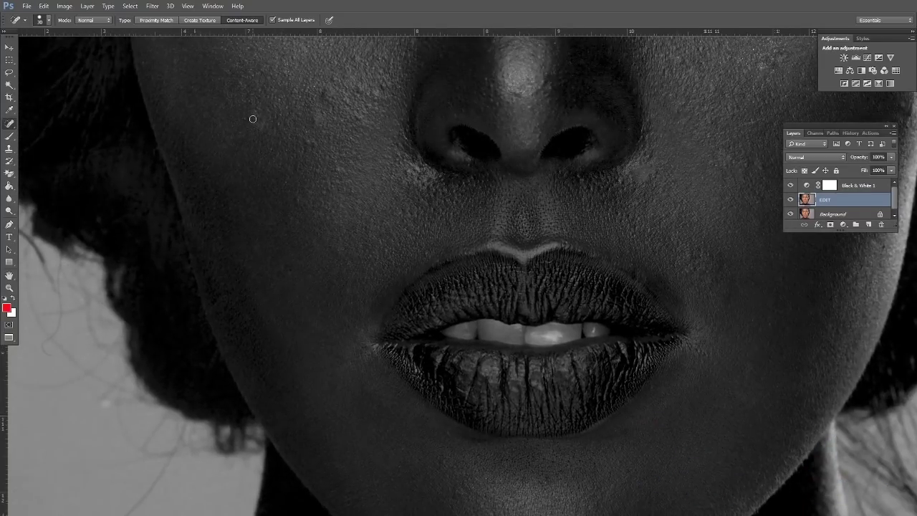
left_click_drag(644, 123, 590, 254)
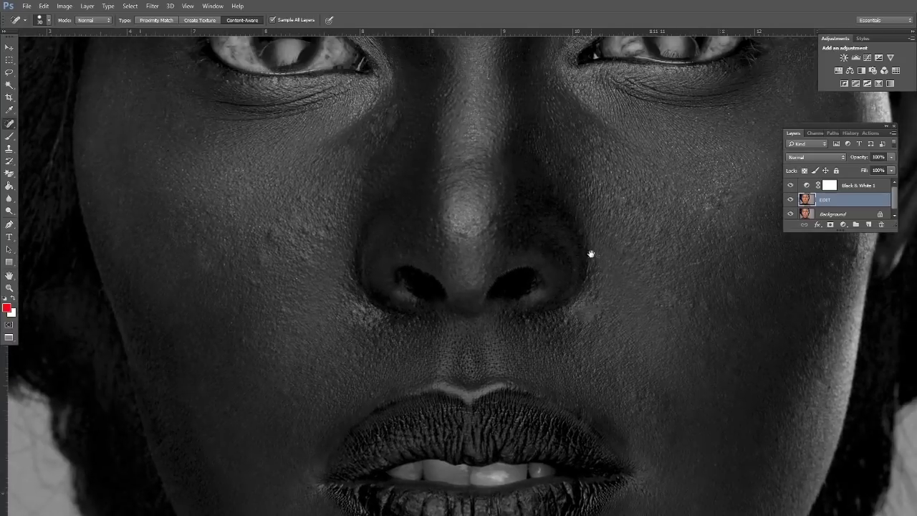
left_click(556, 151, "alt")
left_click(556, 153, "alt")
left_click(556, 153, "alt")
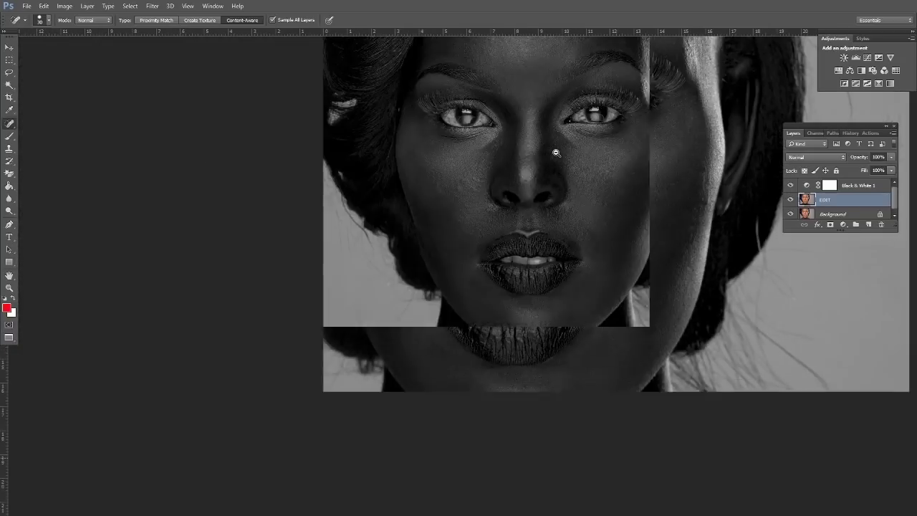
left_click(556, 152, "alt")
- Hide the Black & White 1 layer and delete it
left_click(791, 186)
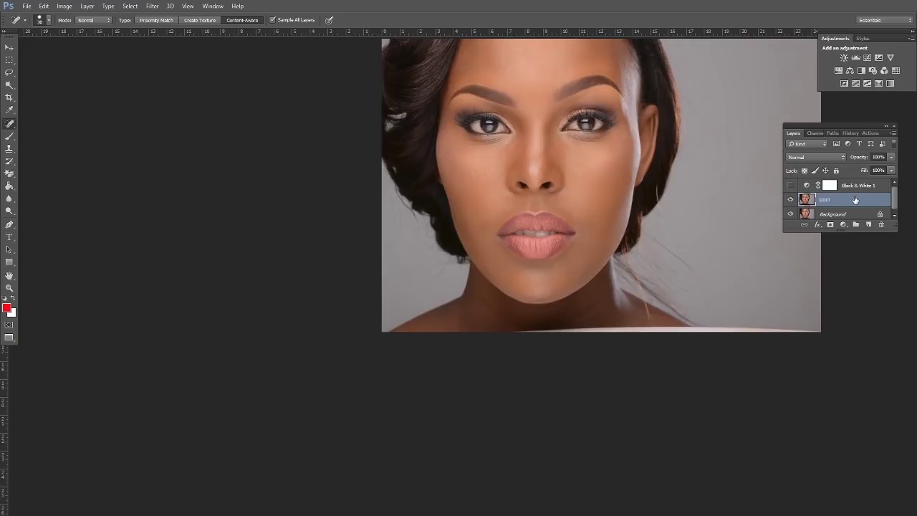
left_click(858, 186)
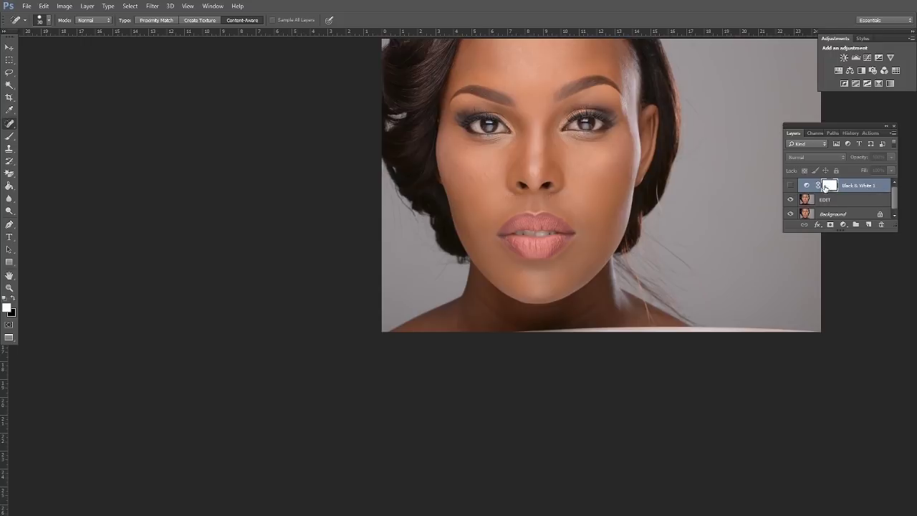
left_click_drag(879, 191, 888, 225)
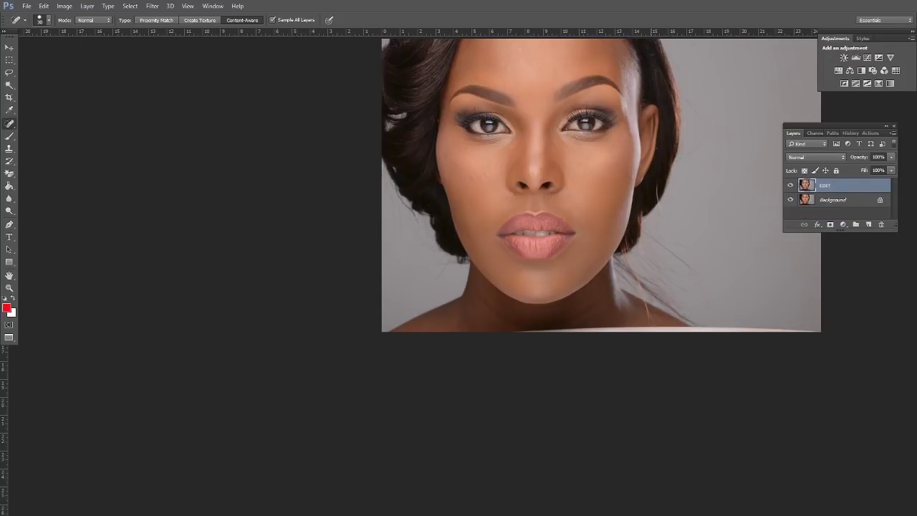
- Compare the retouched face with the original by toggling the EDIT layer's visibility
left_click_drag(655, 146, 638, 170)
left_click(11, 288)
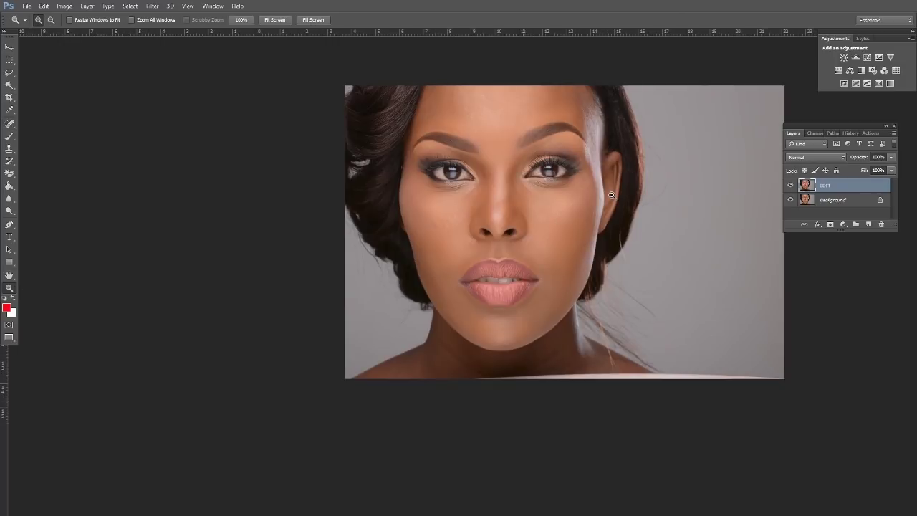
left_click(611, 195)
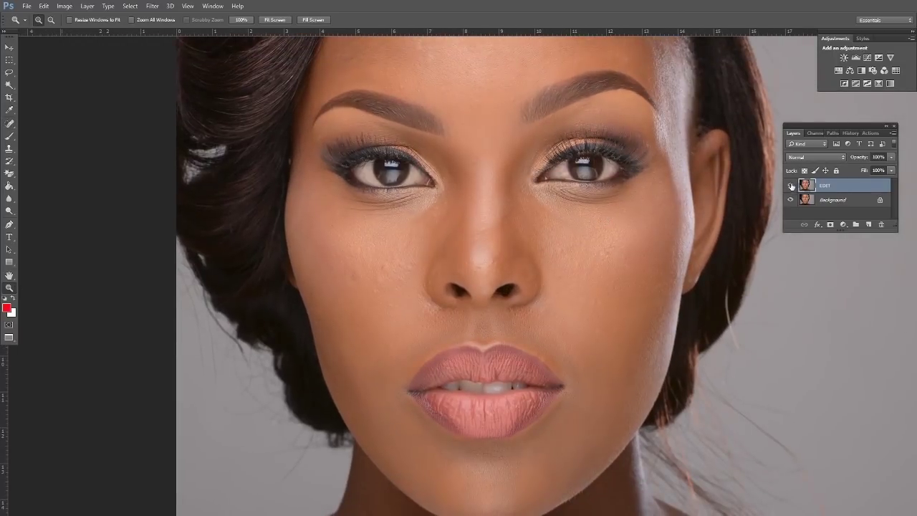
left_click(791, 186)
left_click(790, 187)
left_click(790, 187)
left_click(790, 187)
left_click(507, 187, "alt")
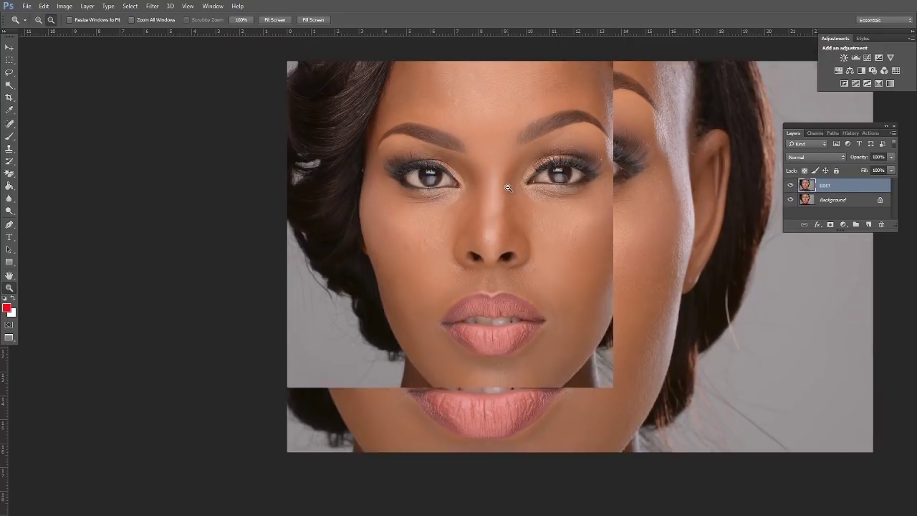
left_click(507, 187, "alt")
- Open the EDIT layer in the Liquify filter
key("alt+space")
left_click(844, 186)
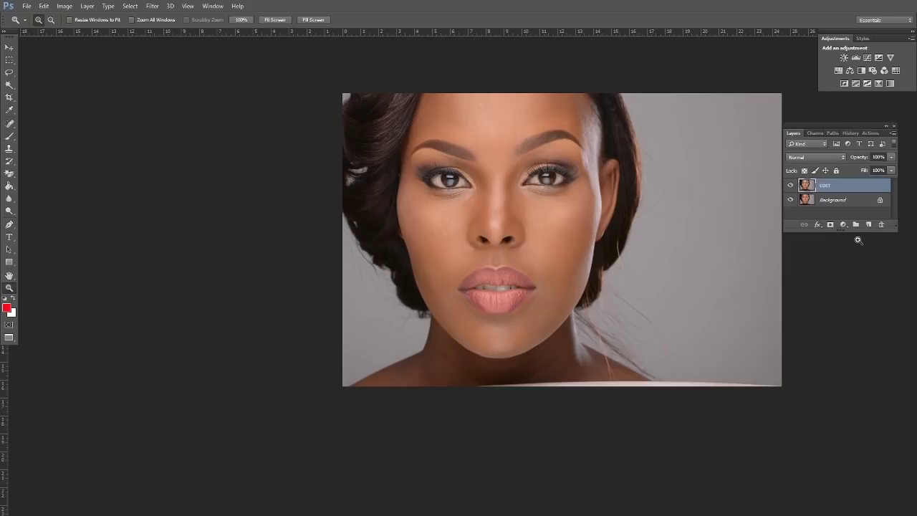
left_click(152, 6)
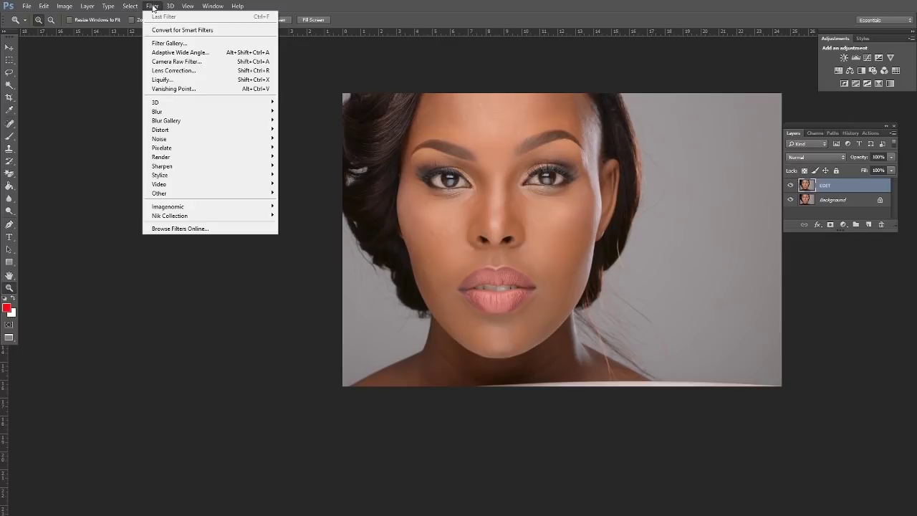
mouse_move(178, 113)
left_click(170, 81)
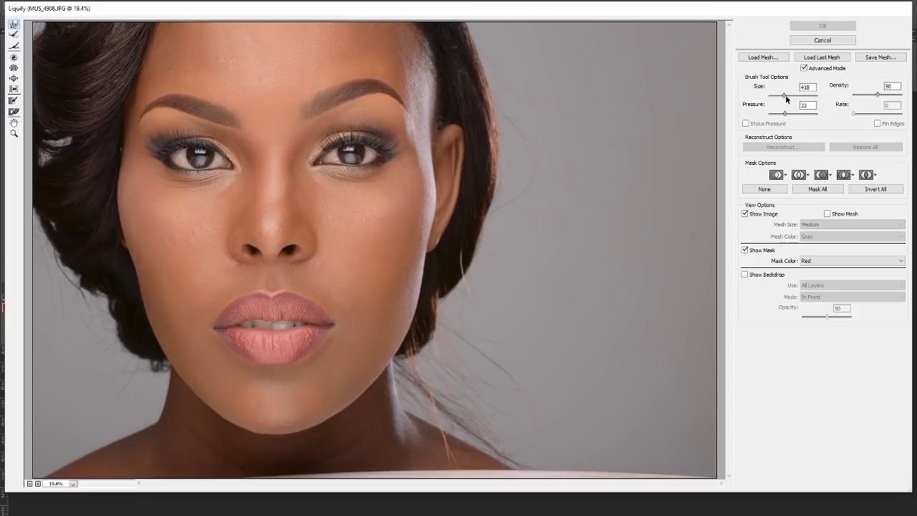
- Slim both sides of the neck and the left-hand edge of the face with the Forward Warp tool at brush size 1606
left_click_drag(785, 95, 787, 94)
left_click(14, 26)
left_click_drag(385, 399, 384, 399)
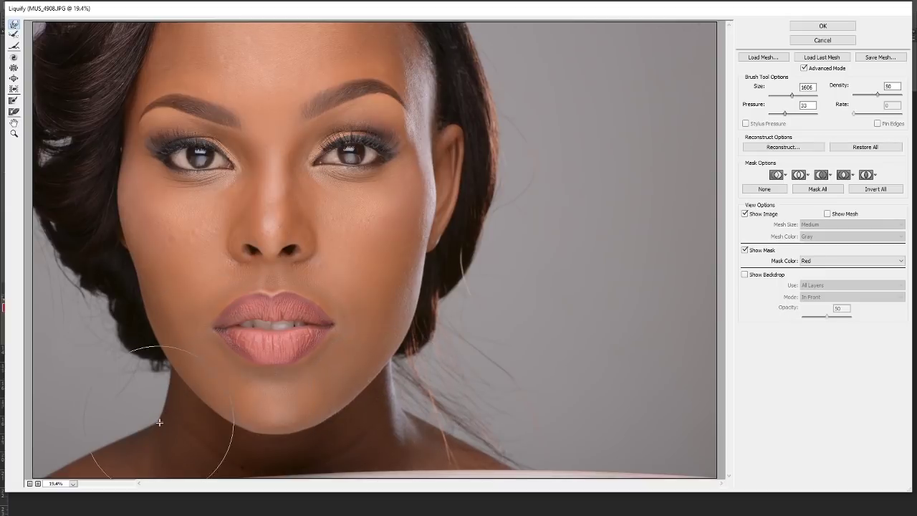
left_click_drag(153, 398, 156, 395)
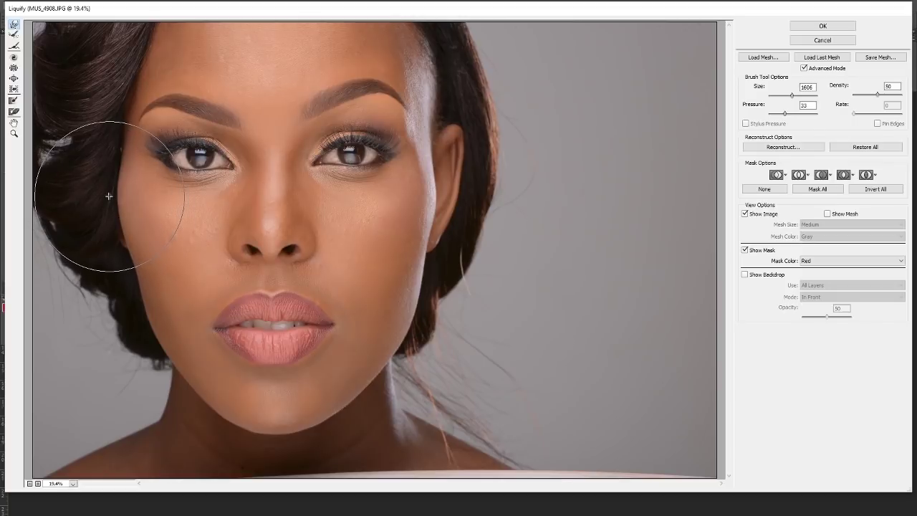
left_click_drag(109, 197, 103, 202)
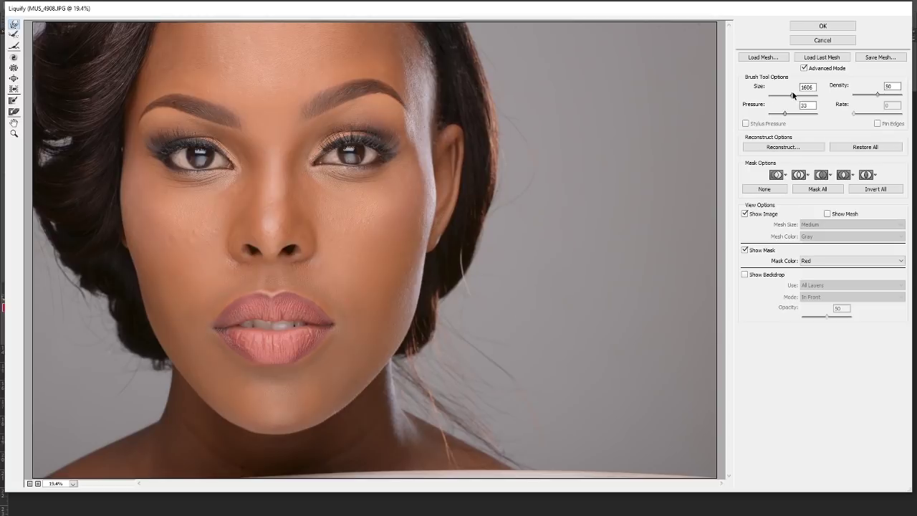
- Refine the shape of the lips with the Forward Warp tool at brush sizes 340 and 664, and apply the Liquify changes
left_click_drag(786, 96, 785, 96)
key("z")
left_click(242, 323)
left_click(323, 269)
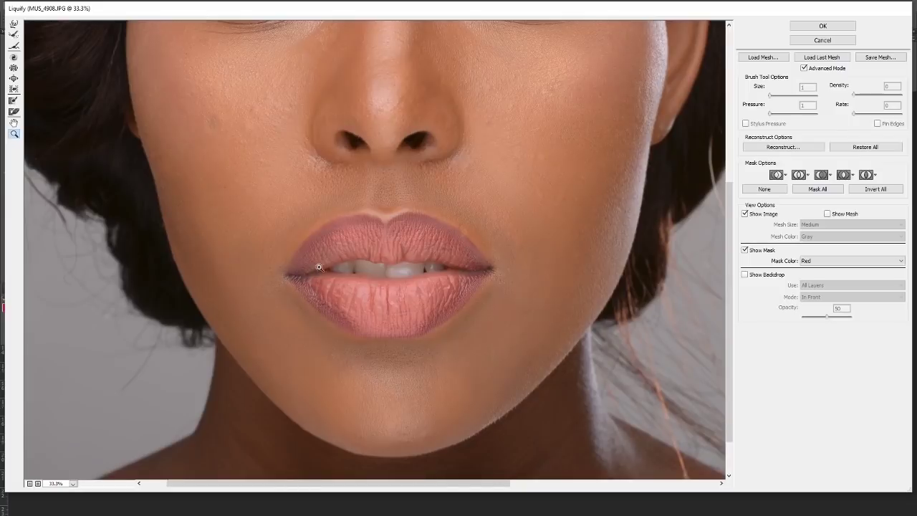
left_click(12, 24)
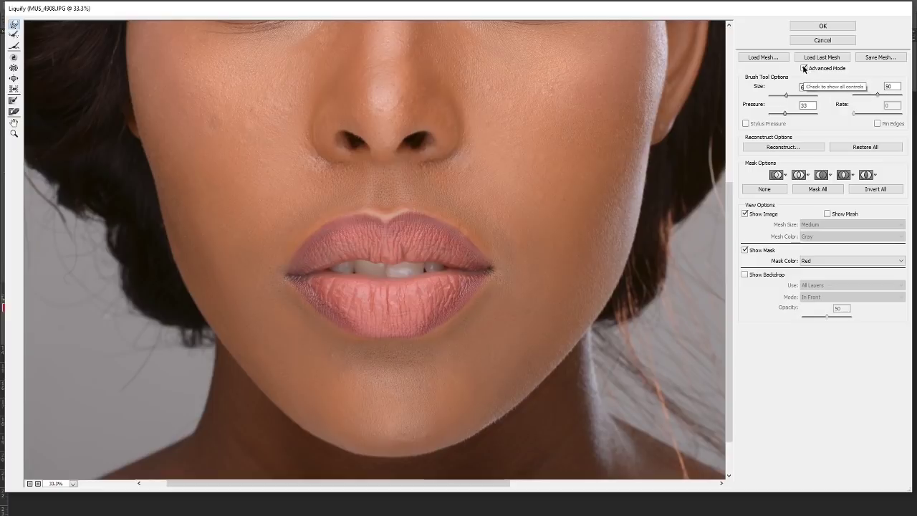
left_click_drag(783, 94, 783, 97)
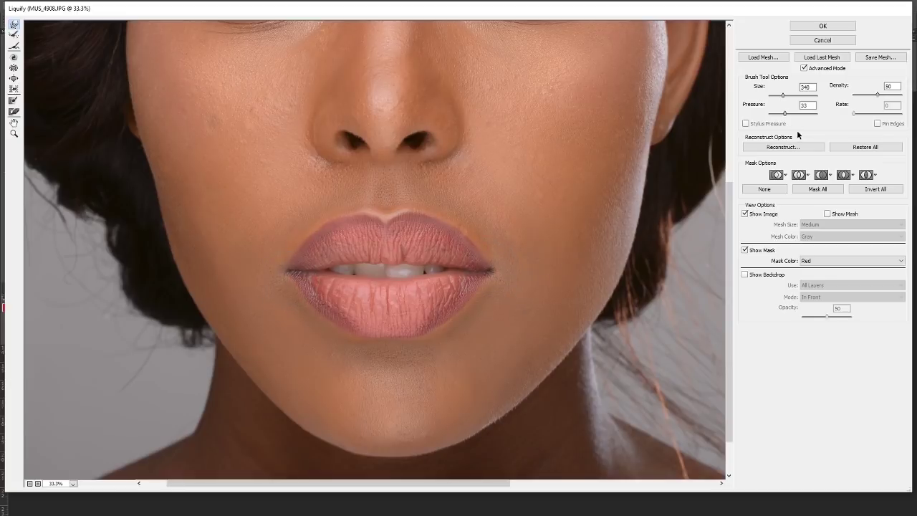
left_click_drag(784, 96, 787, 95)
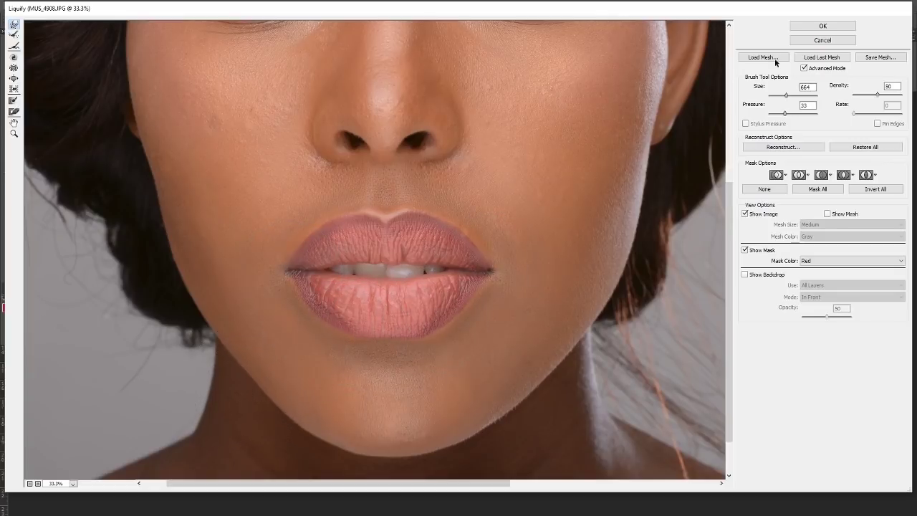
left_click(806, 27)
key("Return")
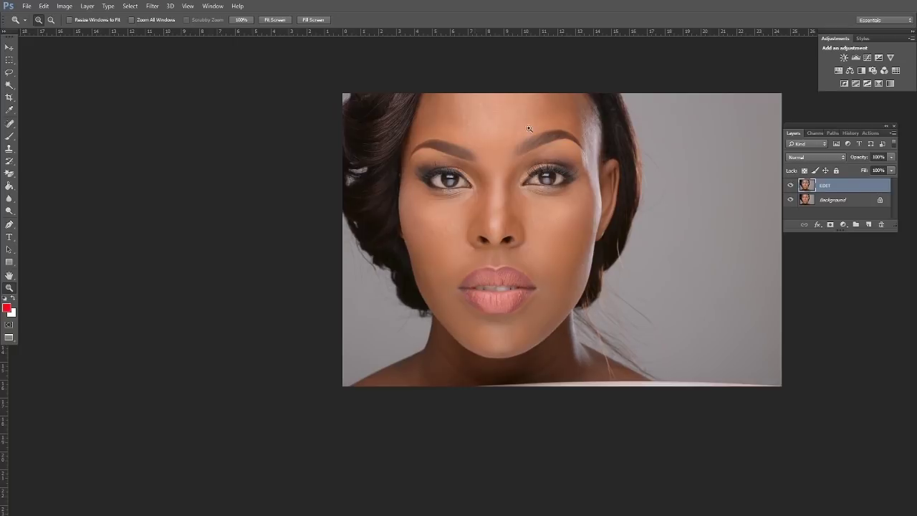
- Compare the liquified portrait with the original by switching the EDIT layer off and on
left_click(791, 185)
left_click(791, 186)
left_click(791, 186)
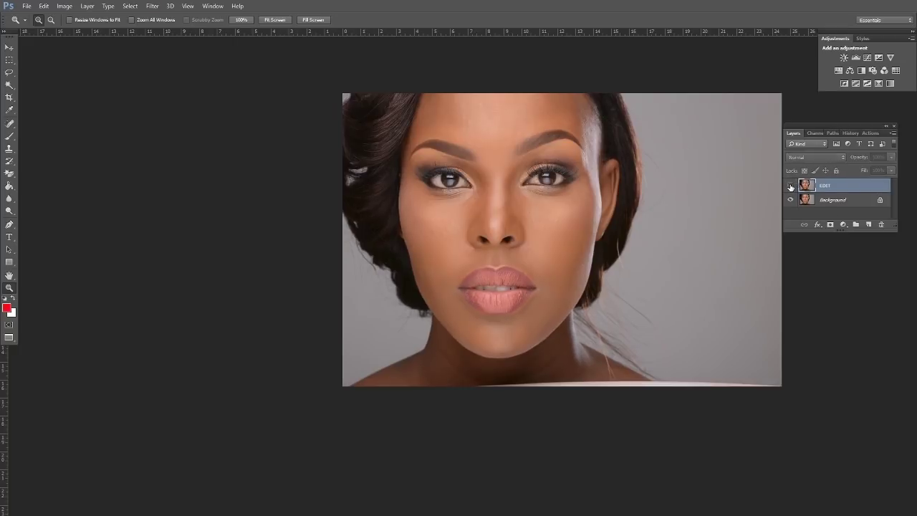
left_click(791, 187)
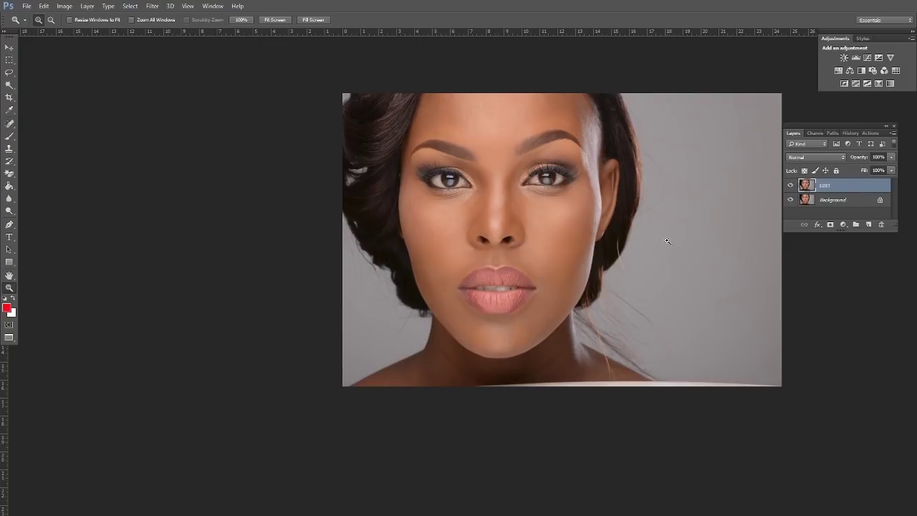
- Merge the EDIT layer into the Background layer
left_click(613, 188)
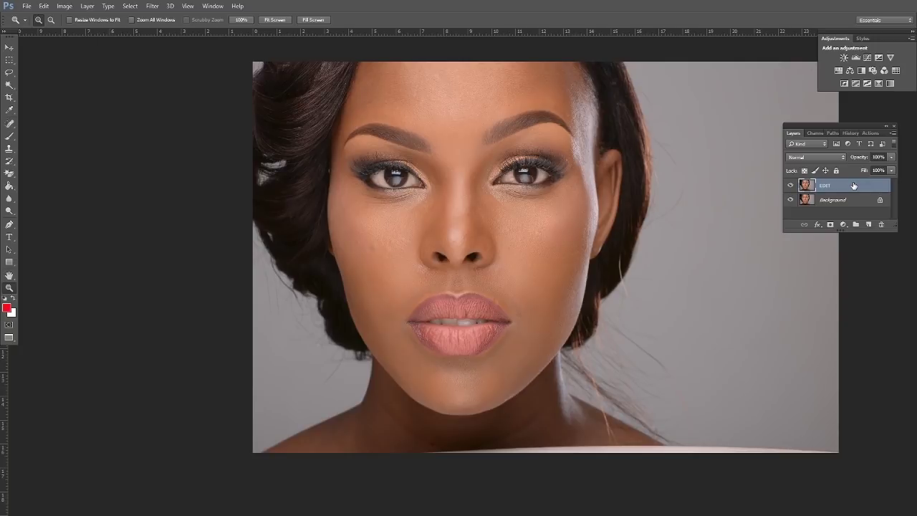
key("Delete")
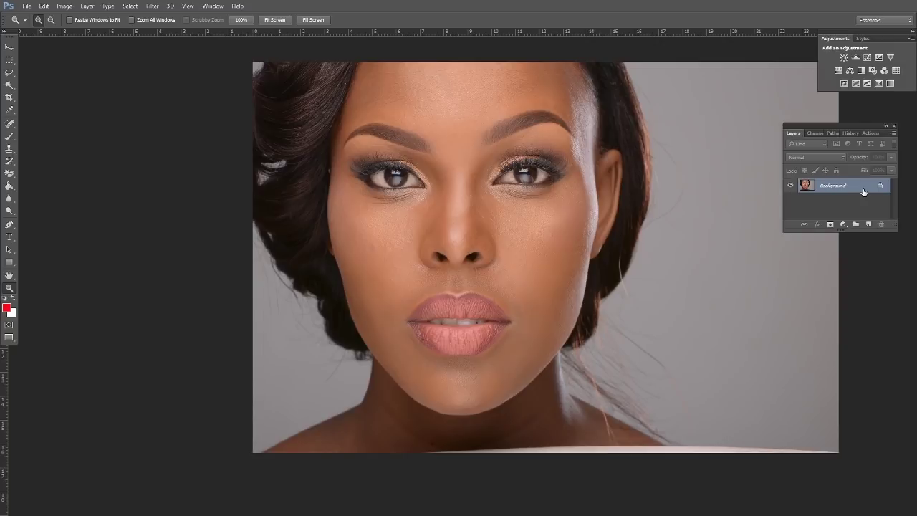
left_click(516, 182)
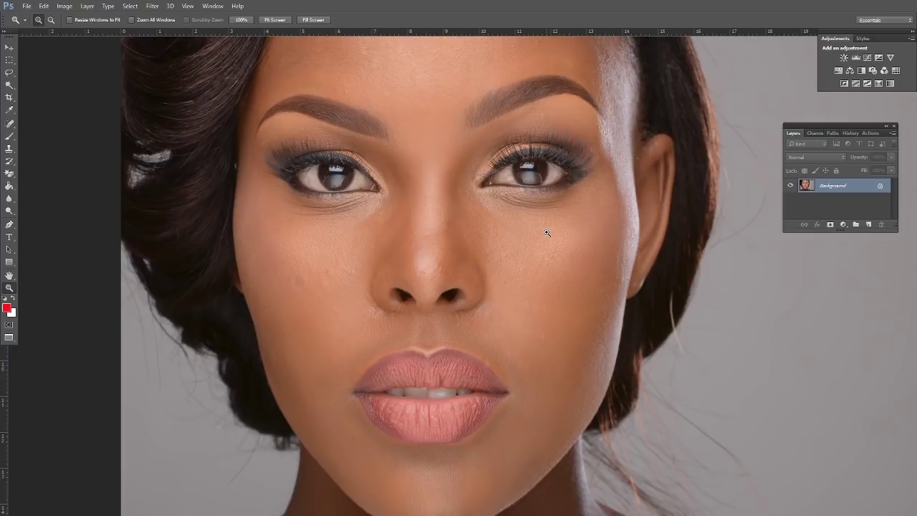
- Duplicate the Background layer twice and rename the lower copy "tones"
left_click(473, 169)
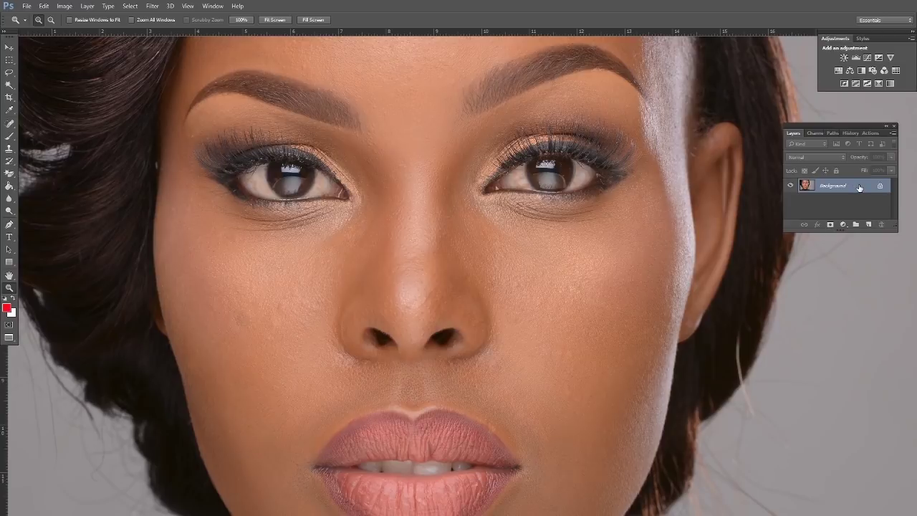
left_click_drag(860, 187, 870, 225)
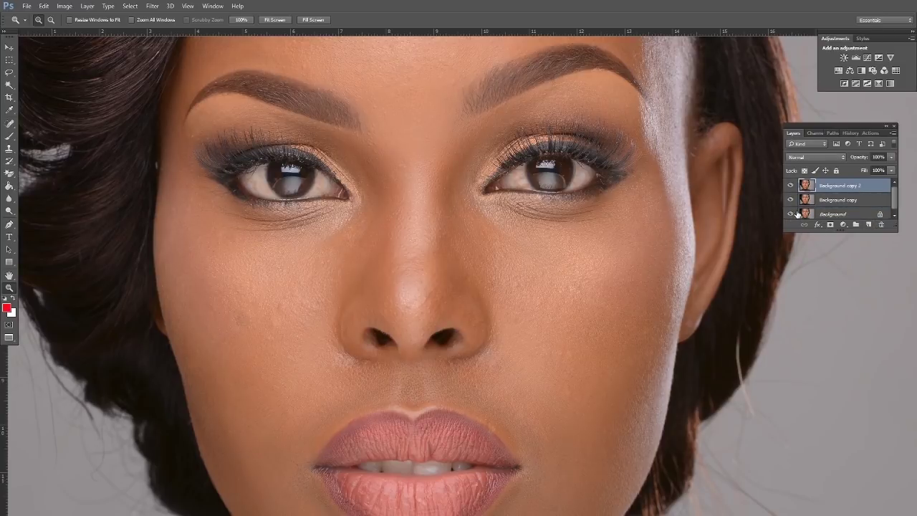
double_click(832, 200)
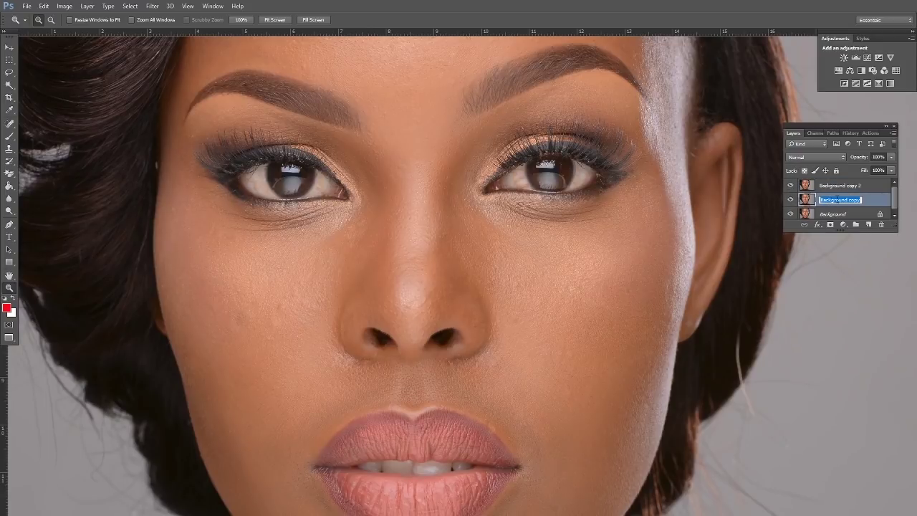
key("BackSpace")
type("tones")
key("Return")
- Rename the upper Background copy "textures" and extend the layer list so all three layers show
double_click(835, 186)
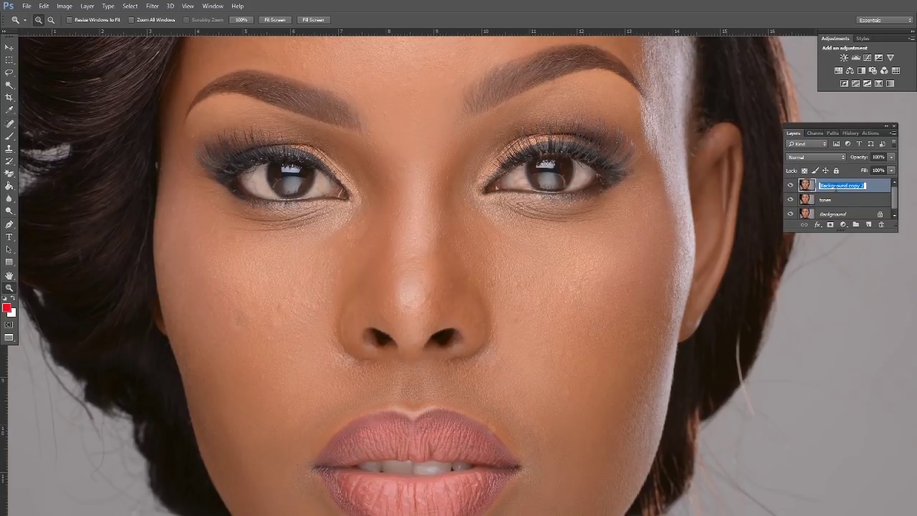
type("textures")
key("Return")
left_click_drag(861, 232, 871, 345)
- Hide the textures layer
left_click(839, 202)
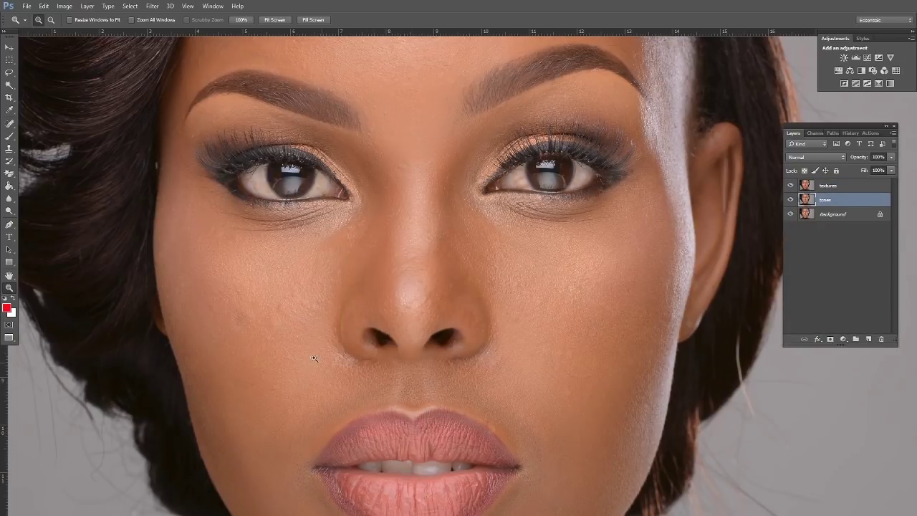
scroll(528, 326, "down", 3)
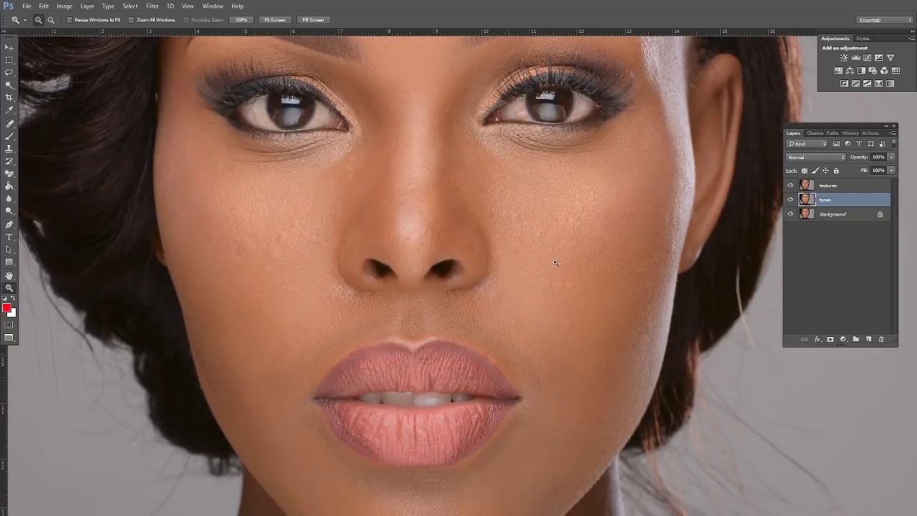
left_click(843, 186)
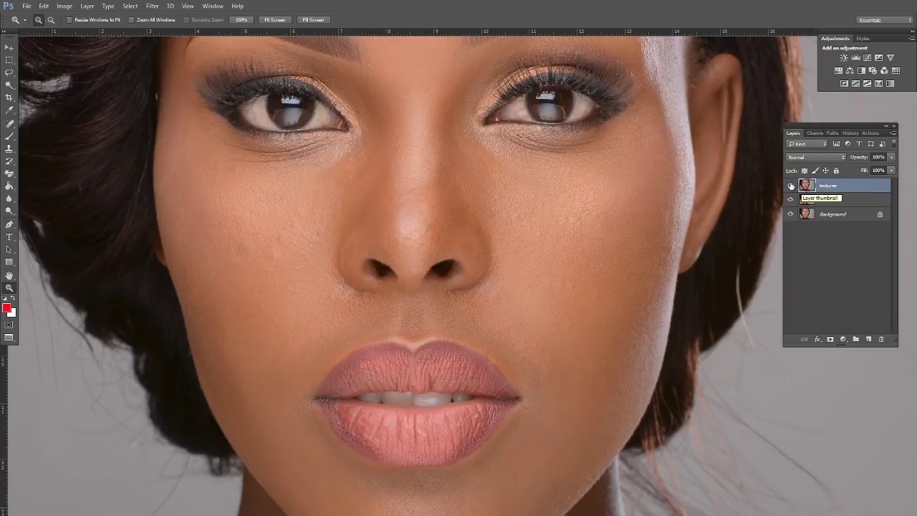
left_click(790, 186)
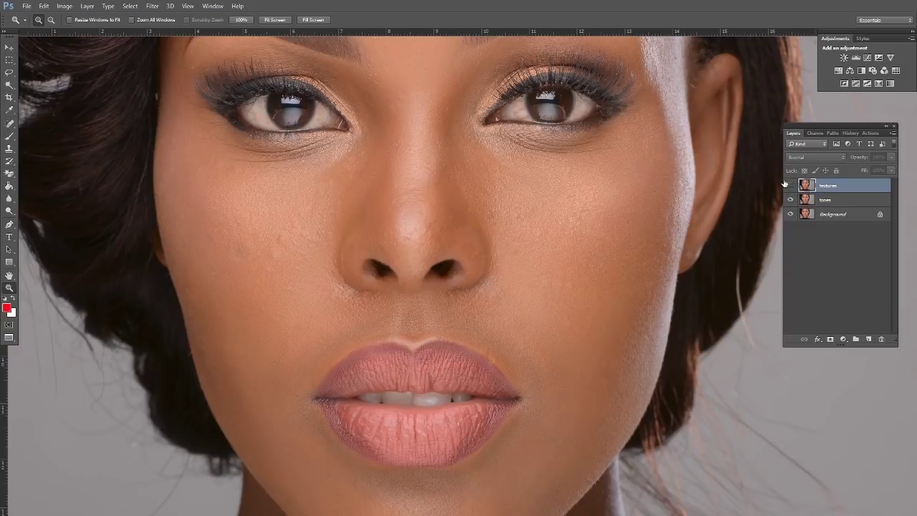
- Open Gaussian Blur for the tones layer at radius 0.1 pixels, with its preview on the forehead at 25%
left_click(838, 202)
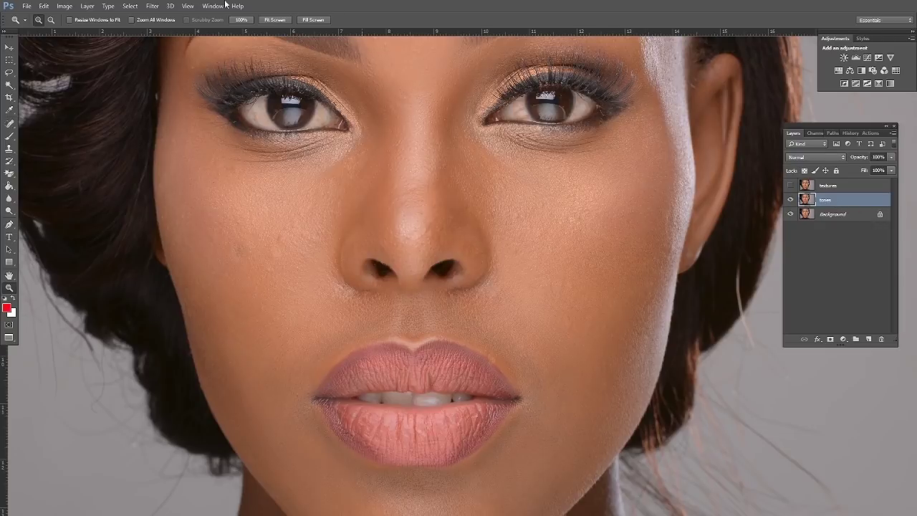
left_click(152, 7)
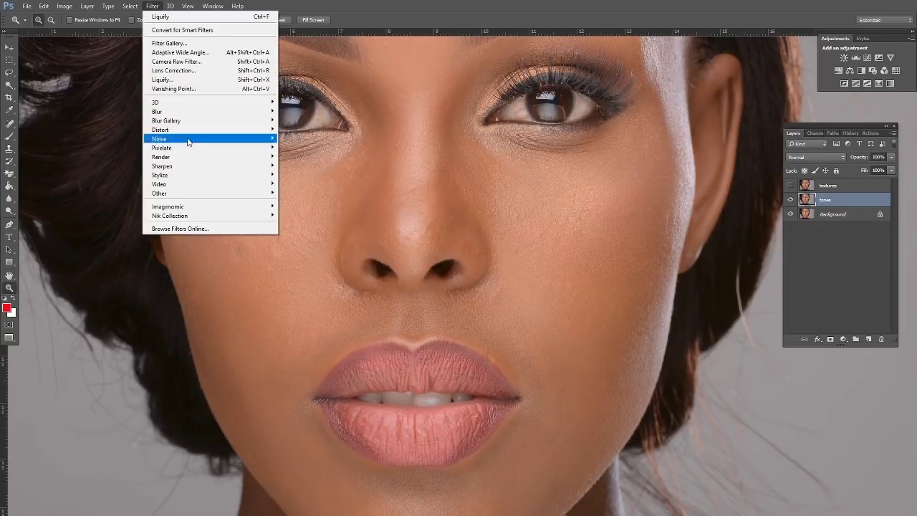
mouse_move(195, 194)
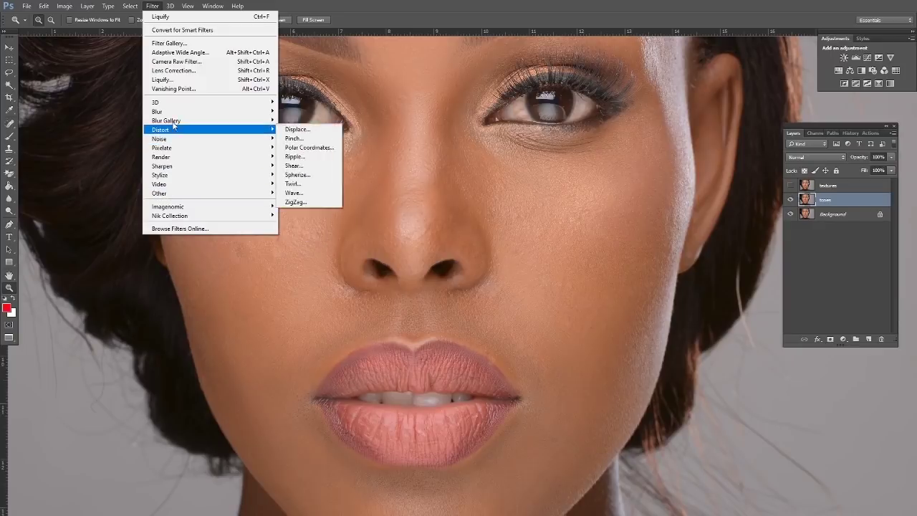
mouse_move(190, 112)
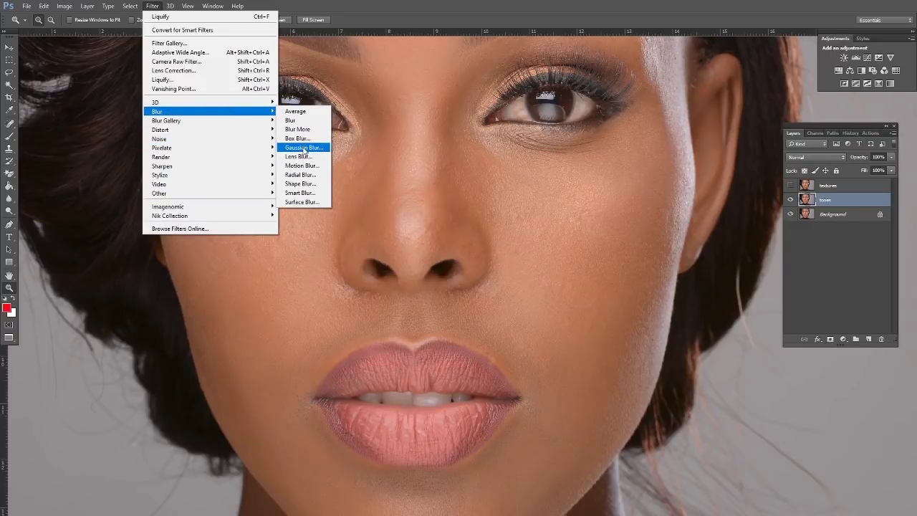
left_click(304, 148)
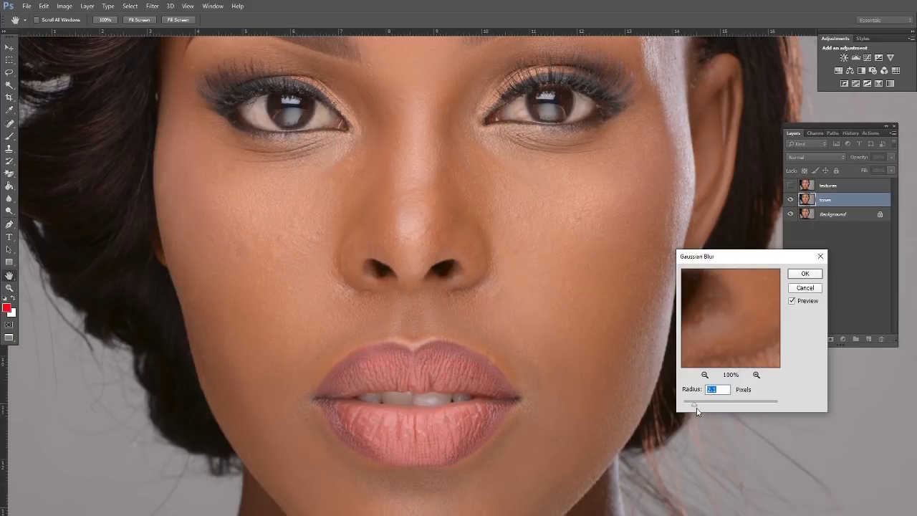
left_click_drag(692, 407, 684, 405)
scroll(548, 211, "down", 1)
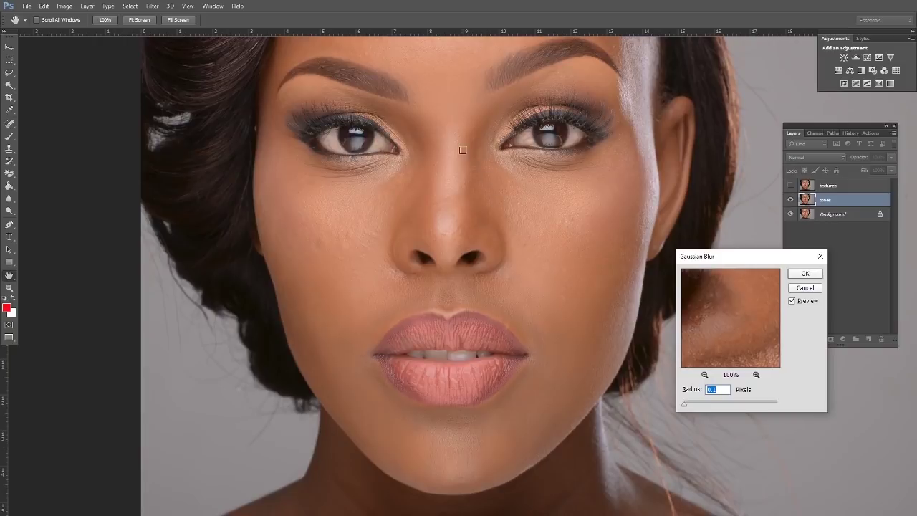
left_click_drag(446, 117, 454, 198)
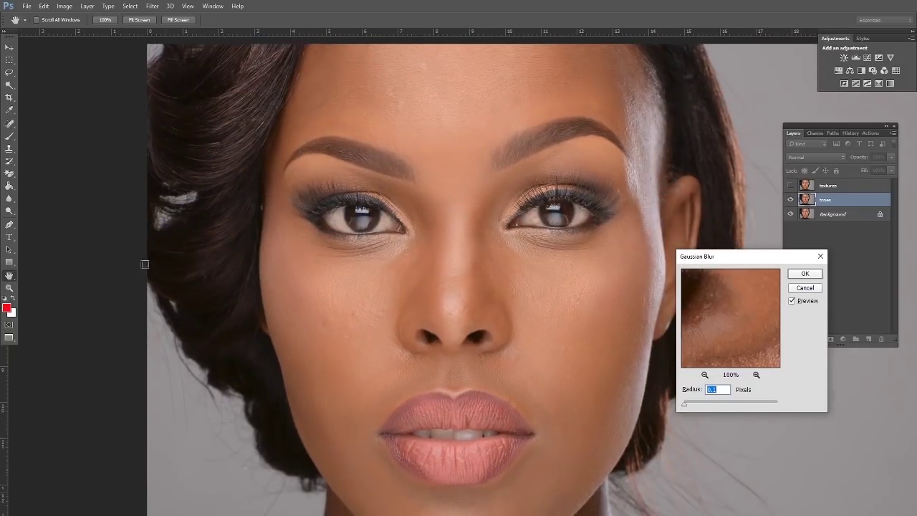
left_click(455, 81)
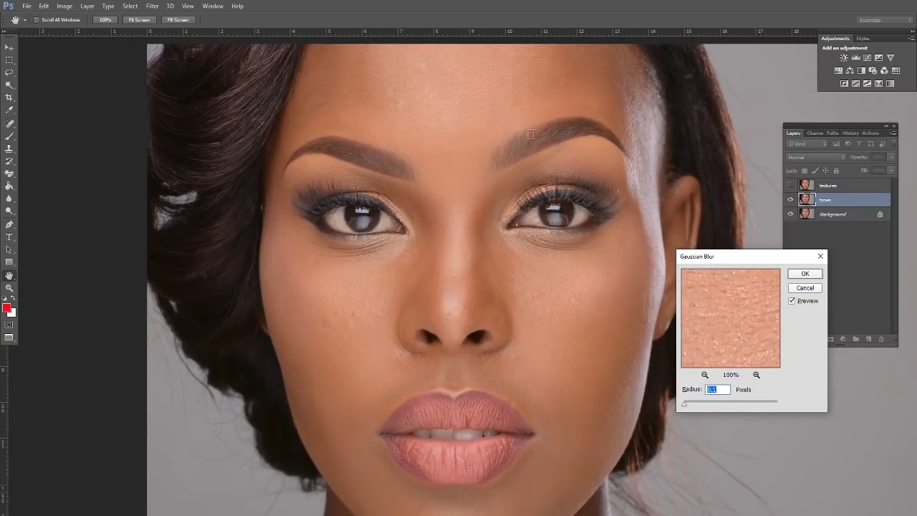
left_click(705, 375)
left_click(705, 376)
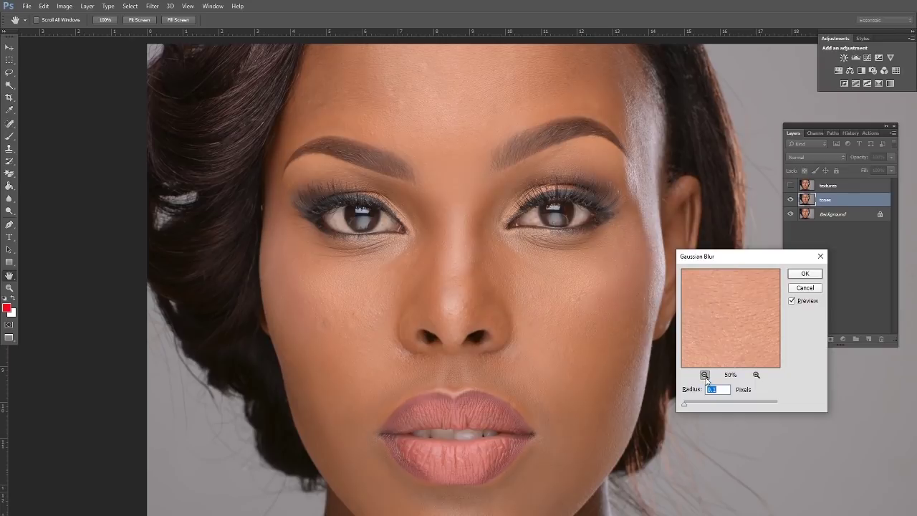
left_click(705, 375)
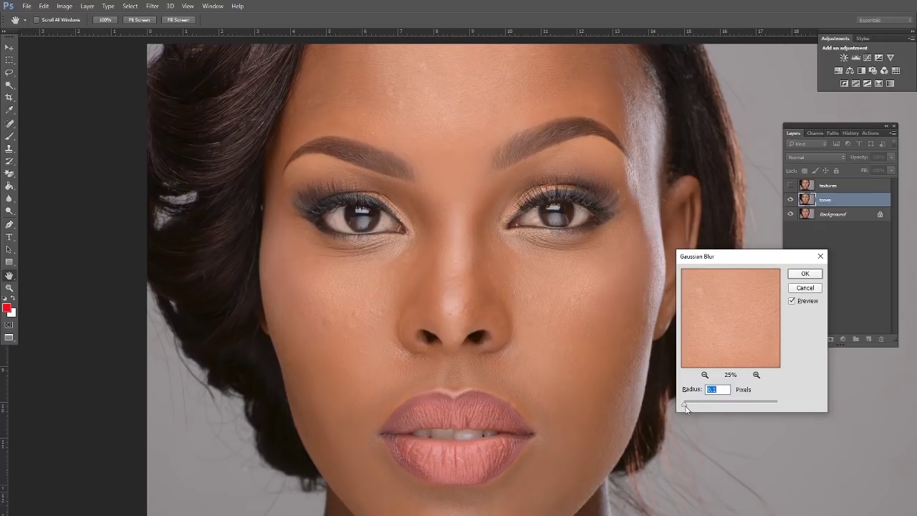
- Try Gaussian Blur radii of 171.8 and 92.0 pixels on the tones layer, returning the radius to 0.1 each time
left_click_drag(684, 407, 756, 405)
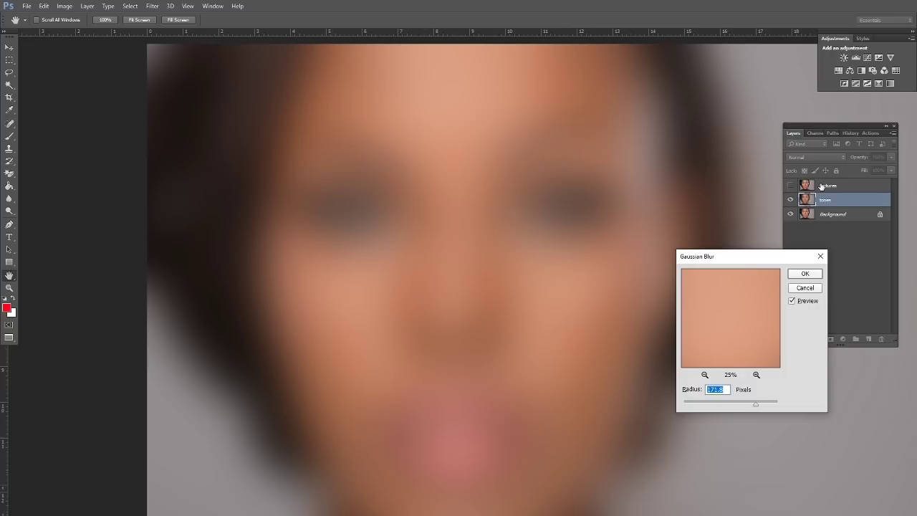
left_click_drag(757, 405, 656, 399)
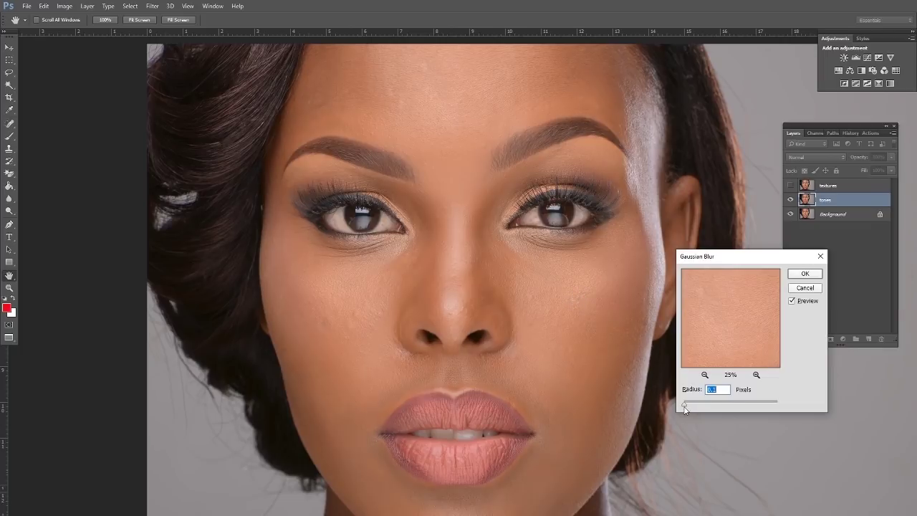
left_click_drag(684, 406, 742, 409)
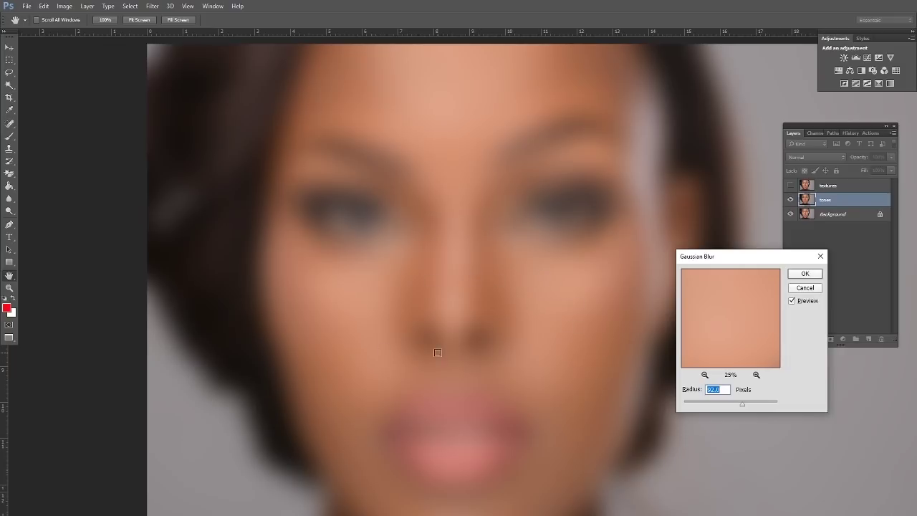
left_click_drag(742, 404, 630, 404)
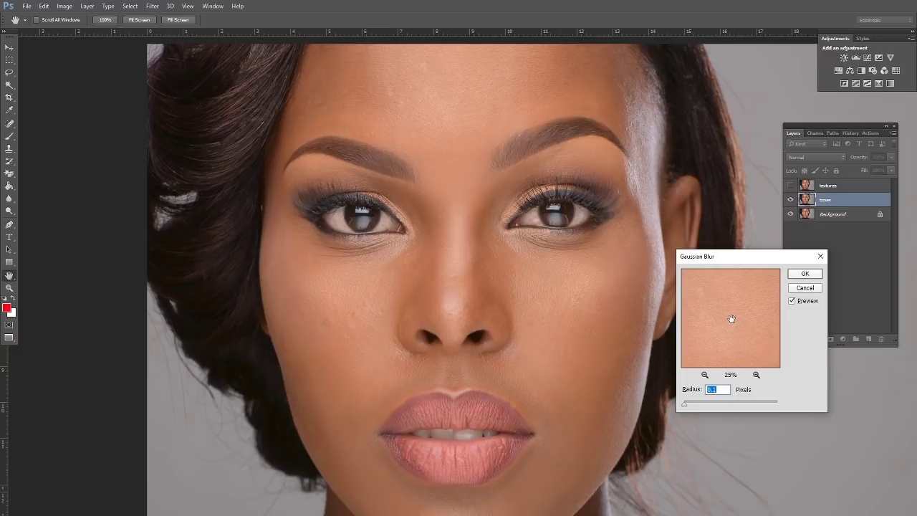
- Apply a Gaussian Blur with a radius of 12.7 pixels to the tones layer, judging the skin smoothness on the forehead and cheek
left_click_drag(682, 407, 695, 408)
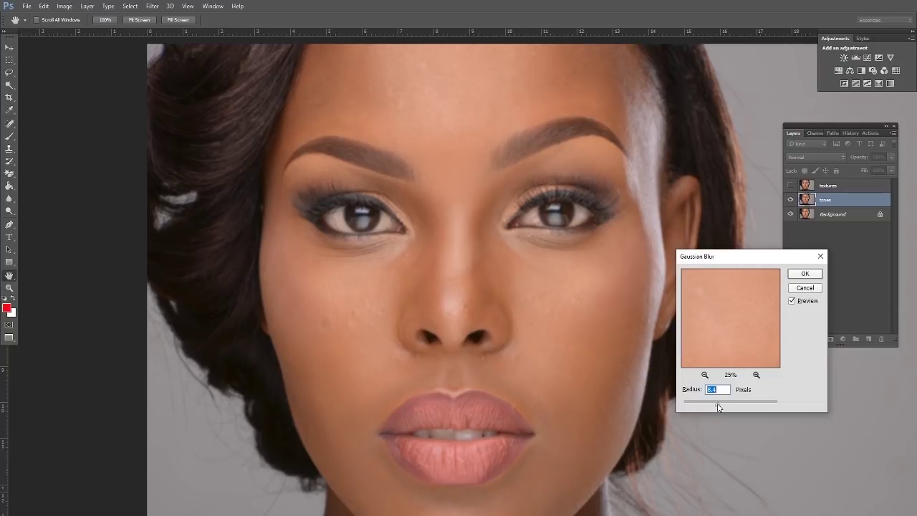
left_click(509, 69)
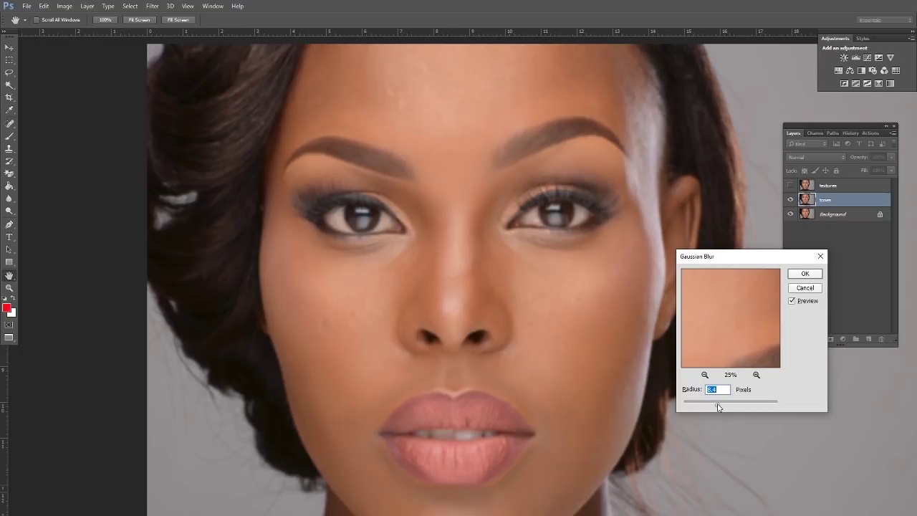
left_click_drag(718, 407, 720, 407)
left_click(704, 374)
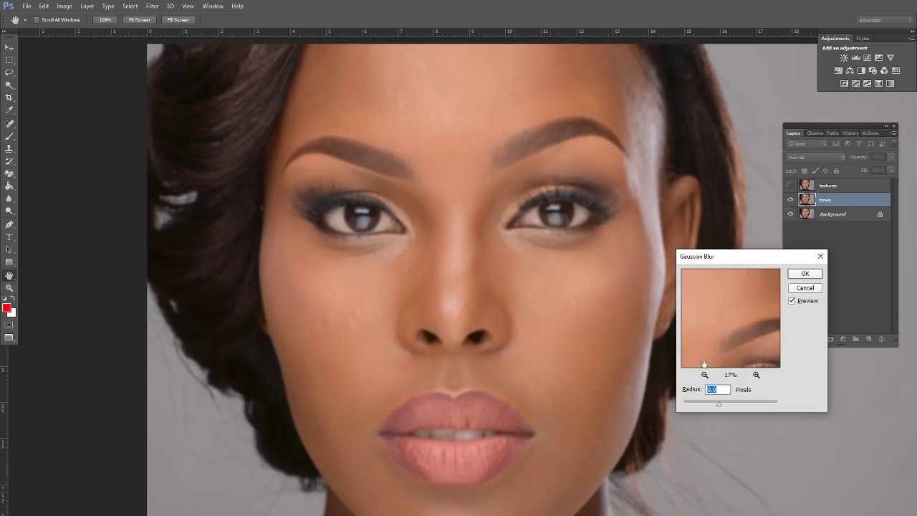
left_click_drag(712, 308, 724, 308)
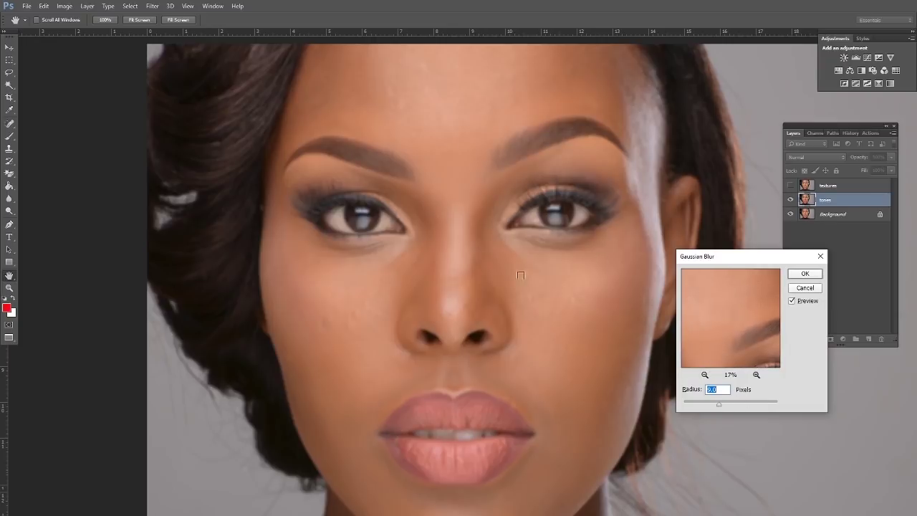
left_click(564, 307)
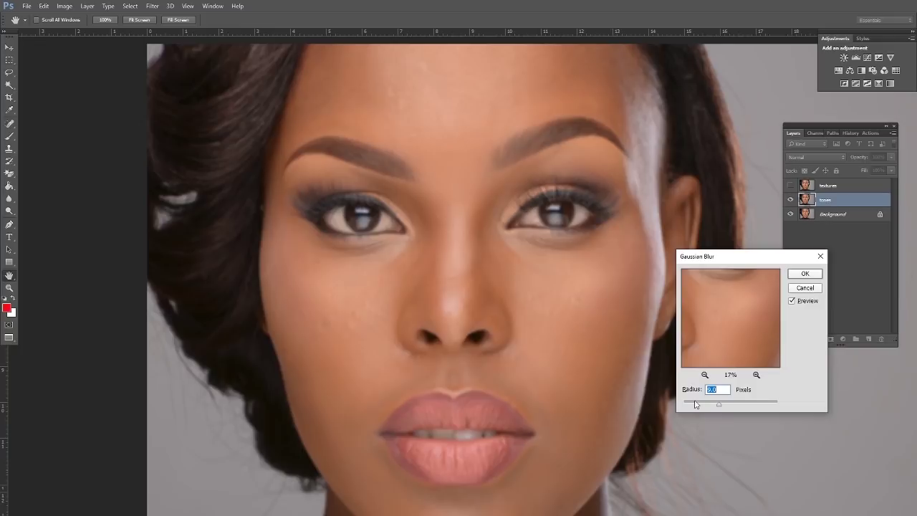
left_click_drag(719, 404, 723, 407)
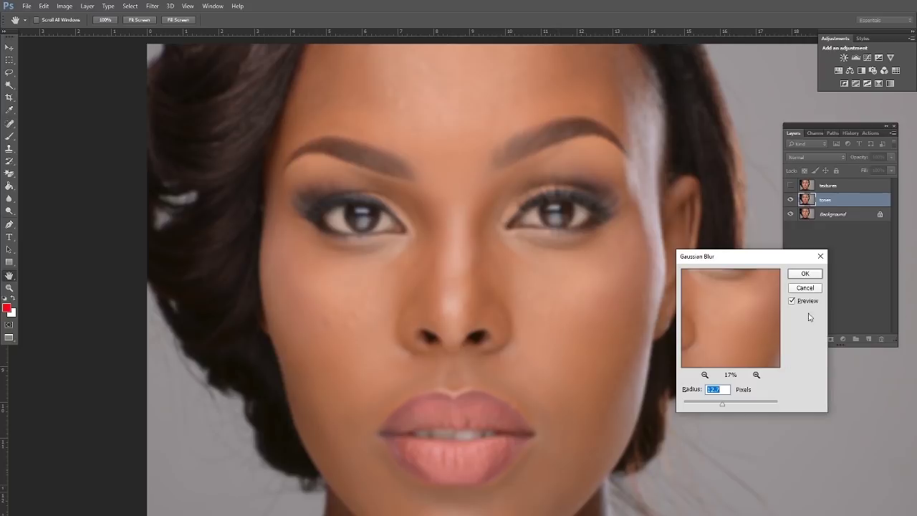
left_click(805, 273)
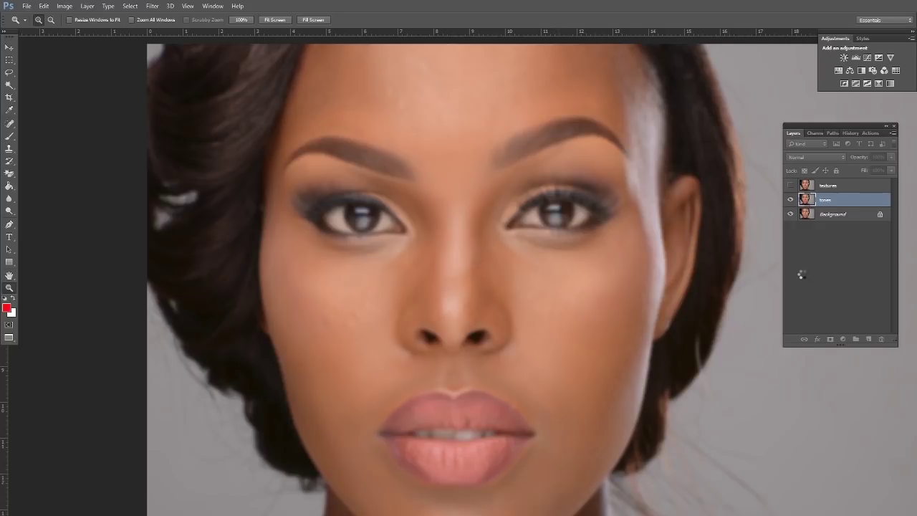
- Show the textures layer and run Apply Image on it with the tones layer as source, Subtract blending, scale 2 and offset 128
left_click(841, 187)
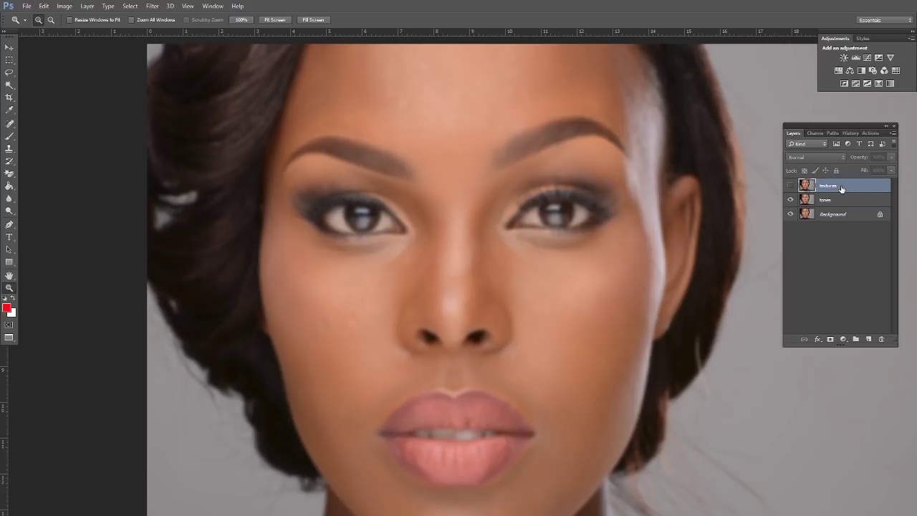
left_click(790, 186)
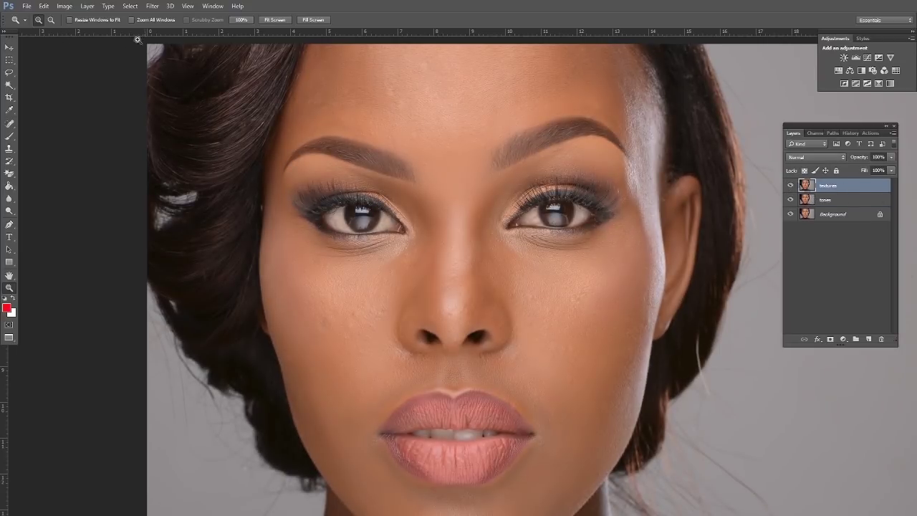
left_click(66, 9)
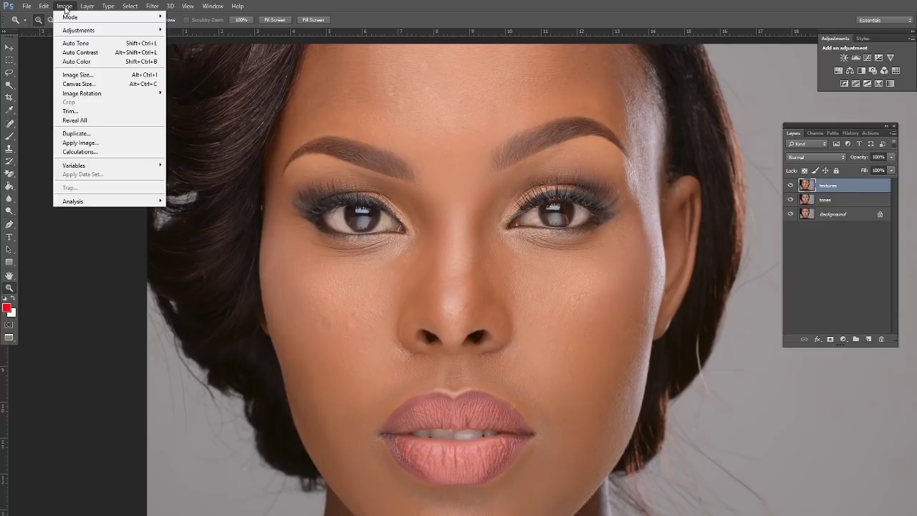
left_click(89, 151)
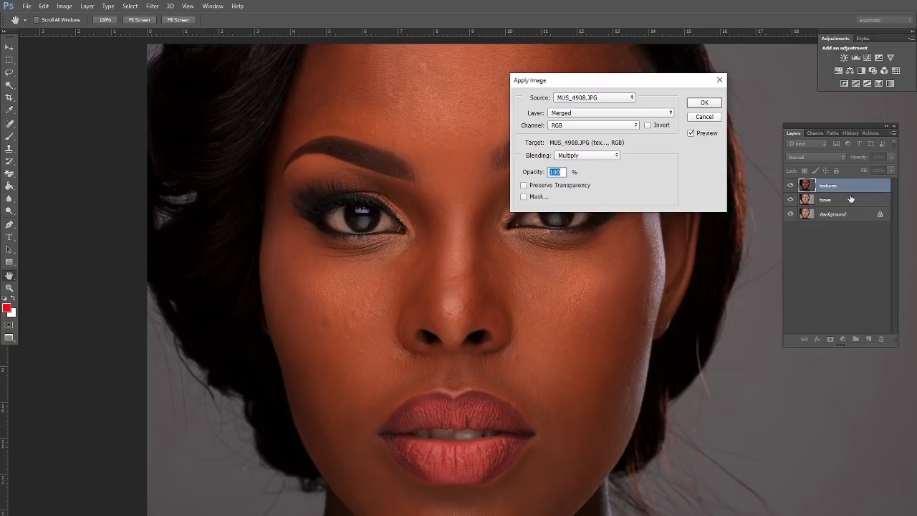
left_click(671, 114)
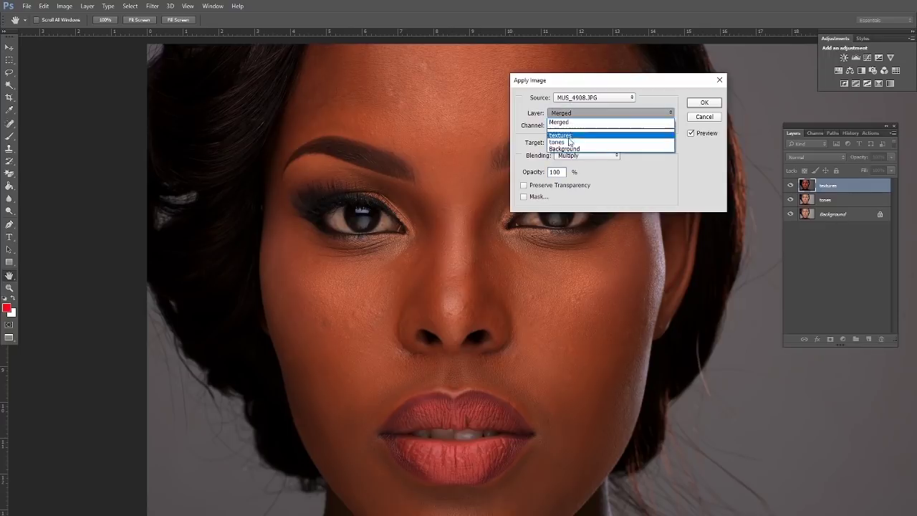
left_click(605, 138)
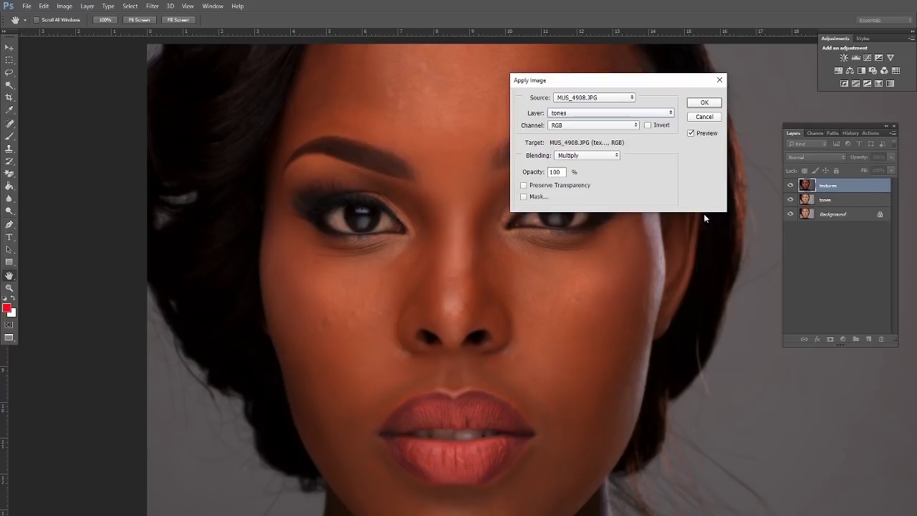
left_click(616, 156)
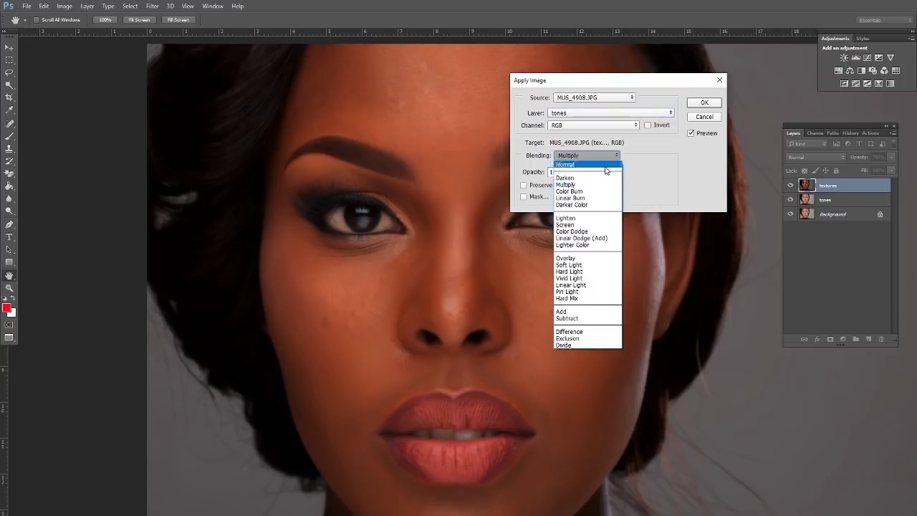
left_click(582, 319)
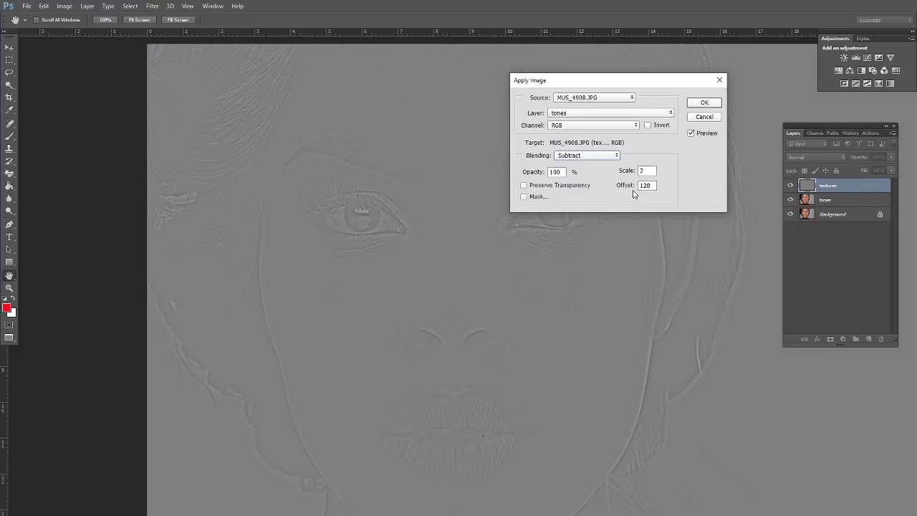
left_click(703, 104)
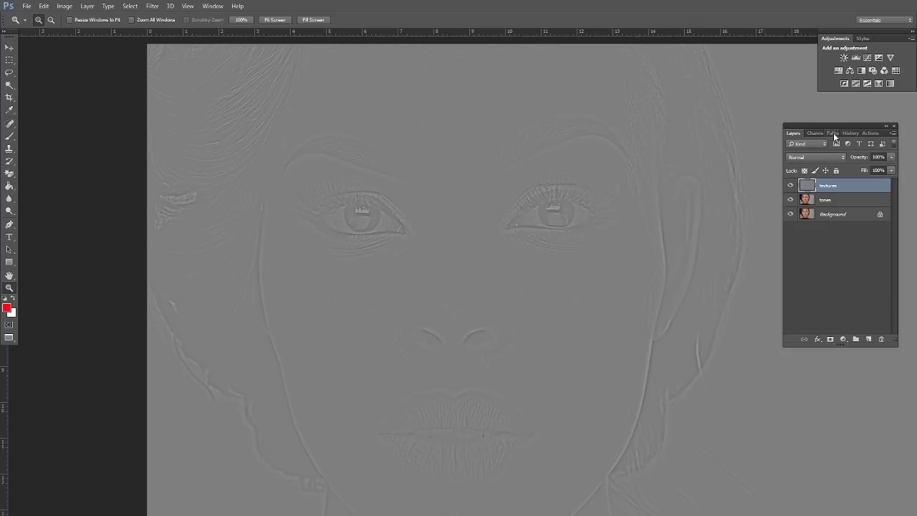
- Set the textures layer's blend mode to Linear Light and group it with the tones layer
left_click(843, 158)
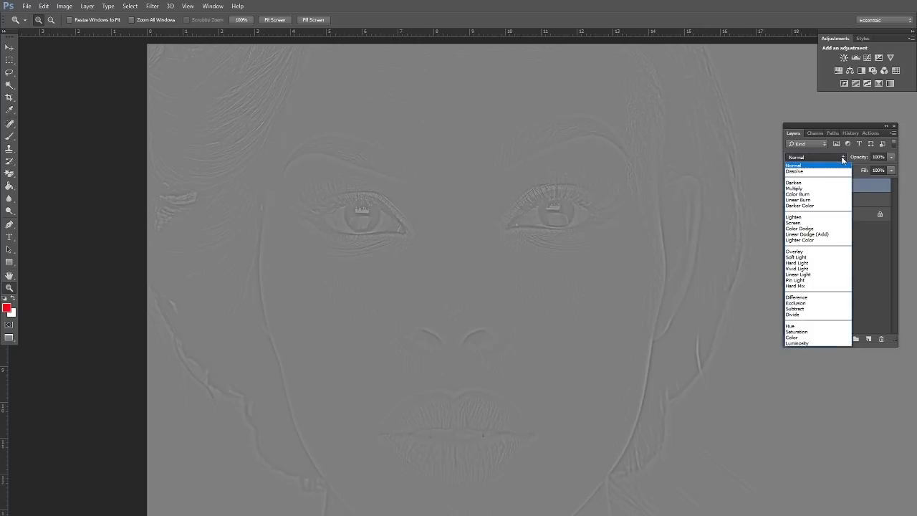
left_click(806, 275)
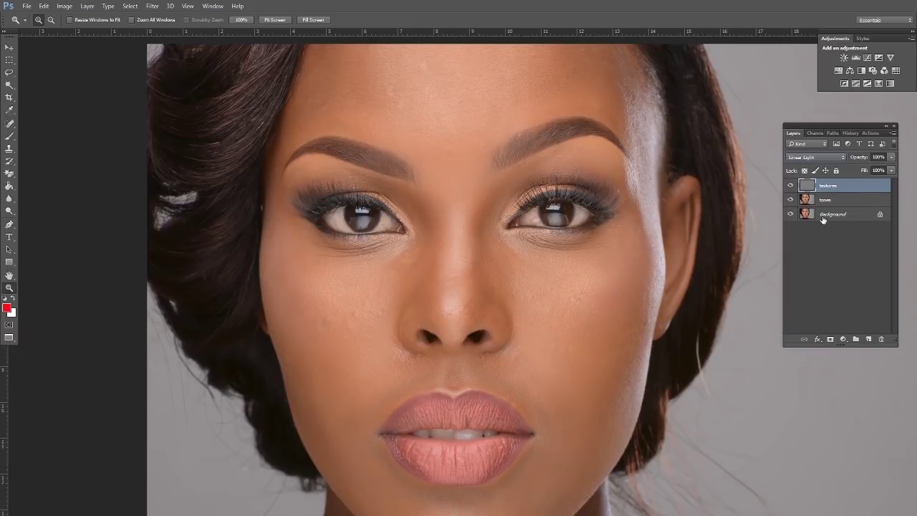
left_click(842, 201, "shift")
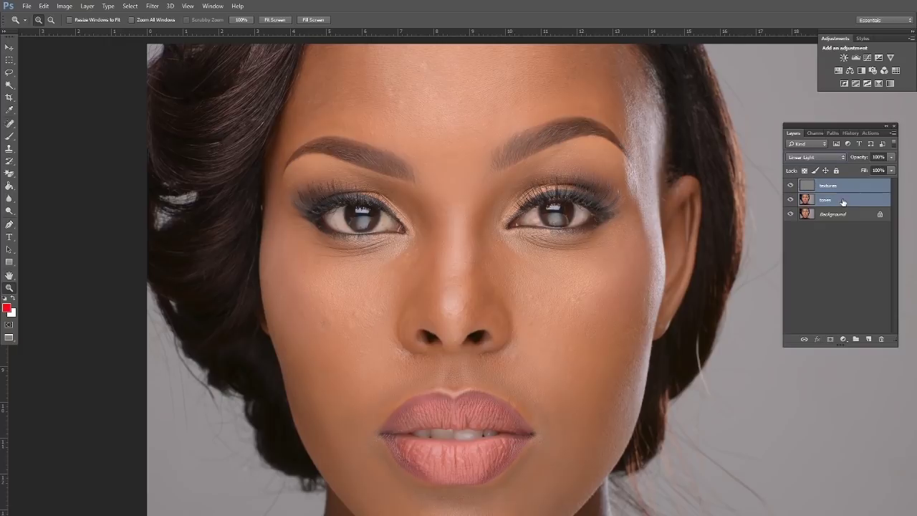
left_click_drag(842, 202, 857, 338)
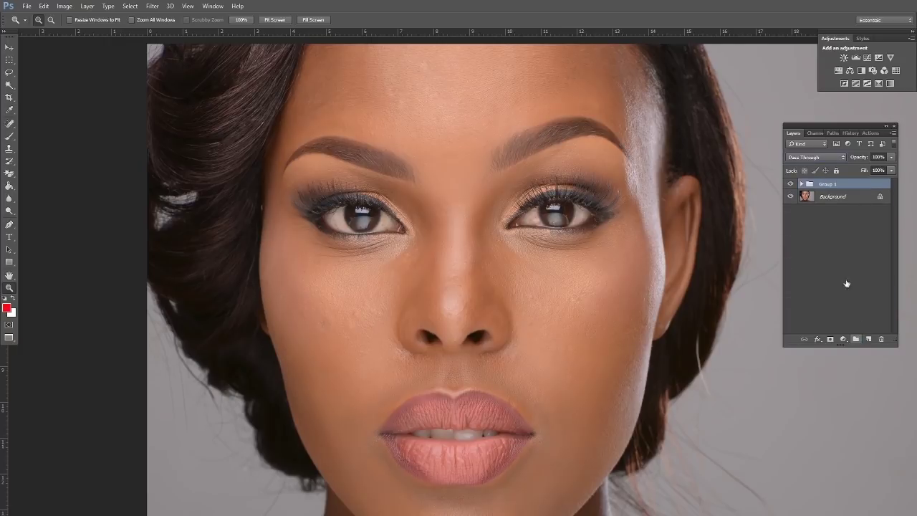
- Toggle the new group's visibility to compare the portrait with and without the frequency separation
left_click(791, 185)
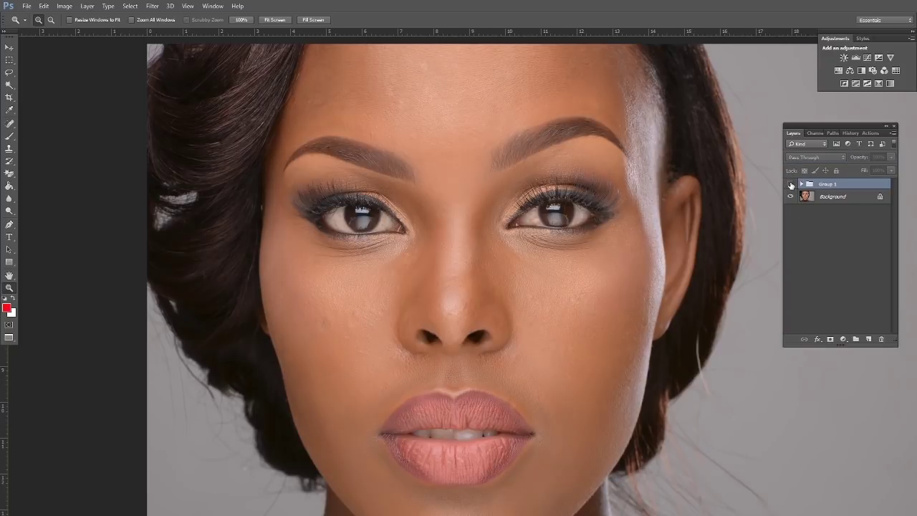
left_click(790, 185)
left_click(790, 185)
left_click(791, 184)
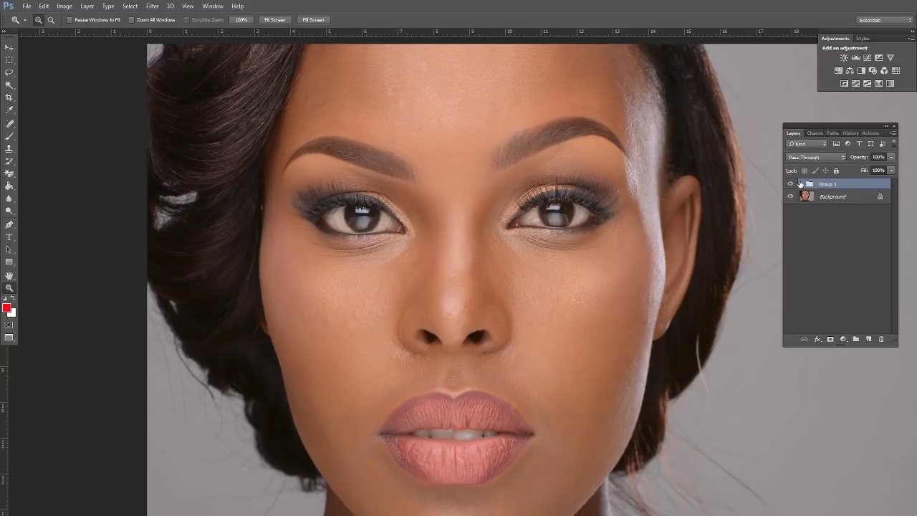
- Expand the frequency separation group and select the tones layer inside it
left_click(802, 184)
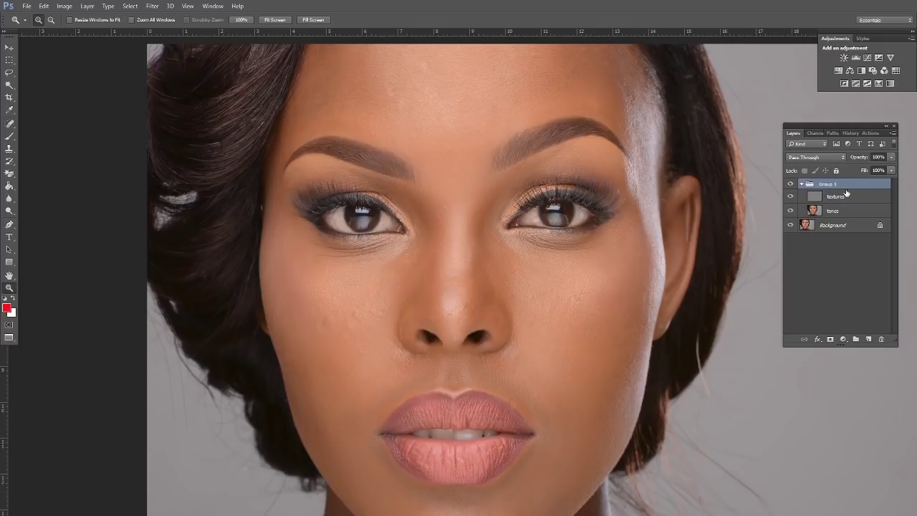
left_click(801, 184)
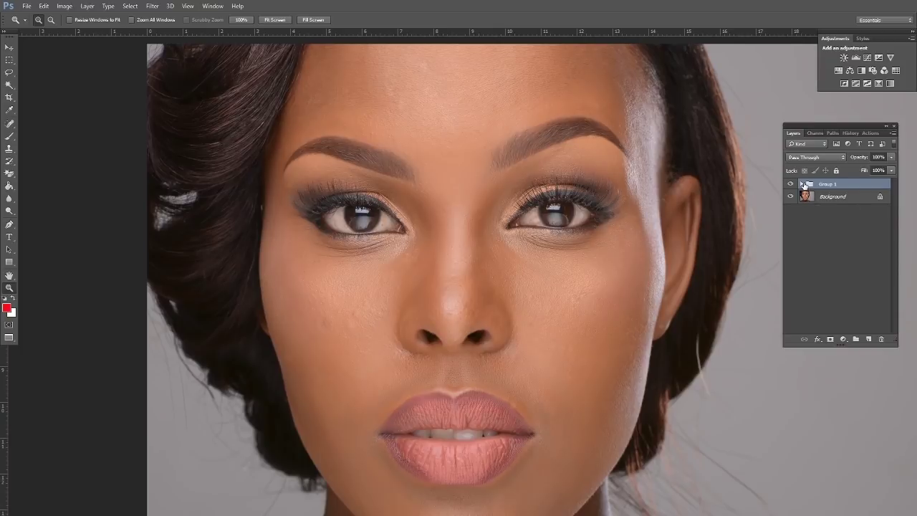
left_click(801, 184)
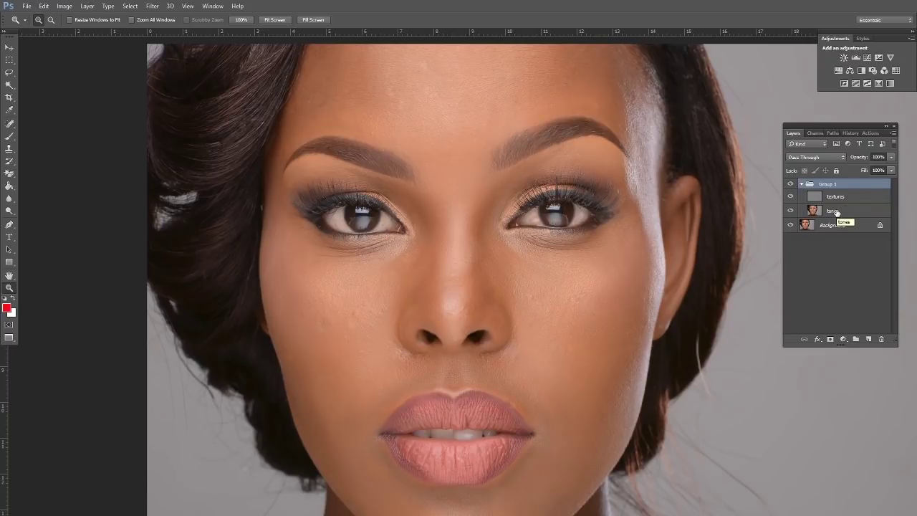
left_click(836, 213)
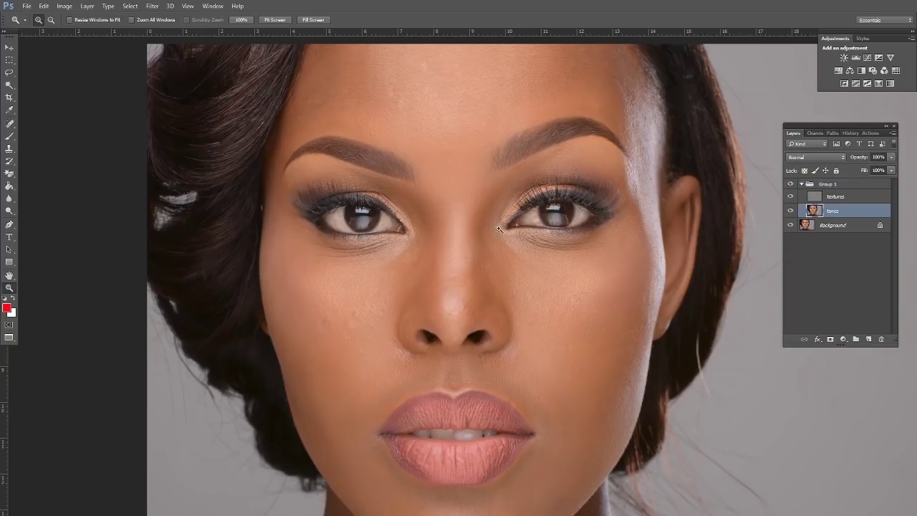
- Select the cheek on the image's right, from under the eye to beside the mouth, using the Lasso with an 18 px feather
left_click_drag(463, 268, 432, 241)
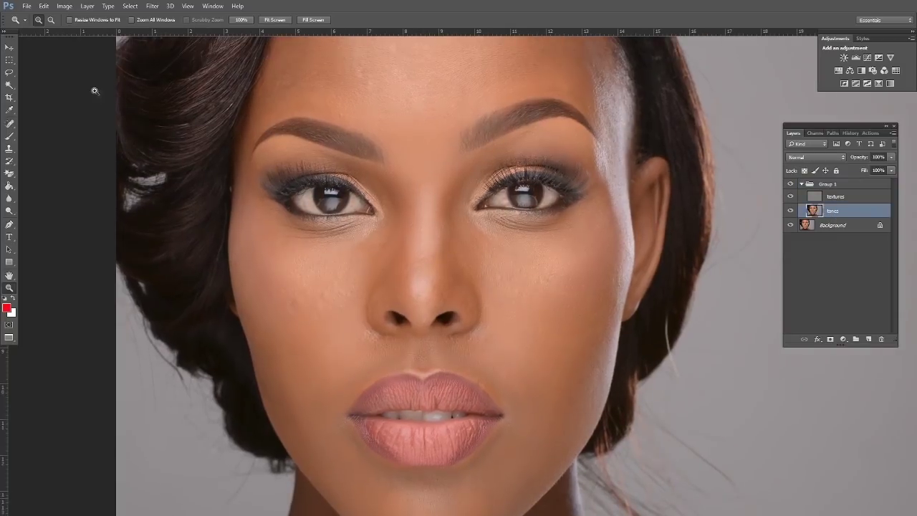
left_click(8, 73)
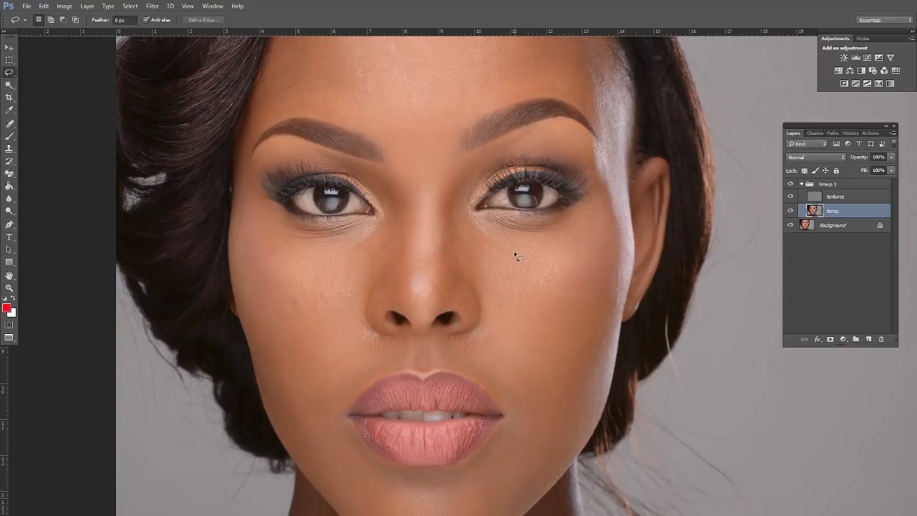
left_click(9, 287)
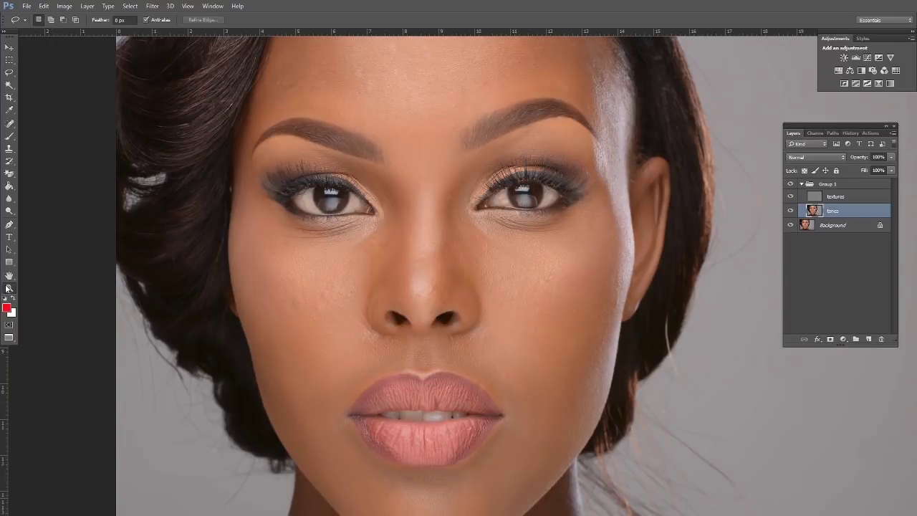
left_click(409, 209)
left_click_drag(558, 266, 540, 243)
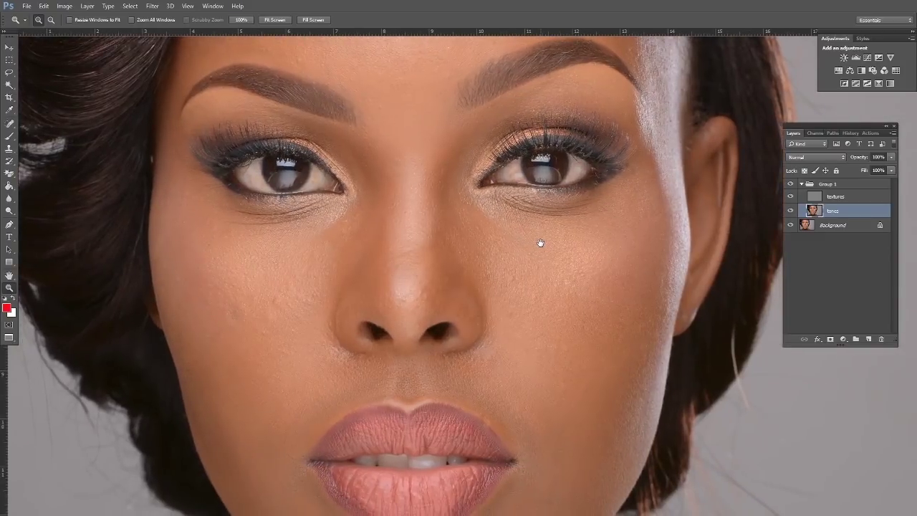
left_click(9, 72)
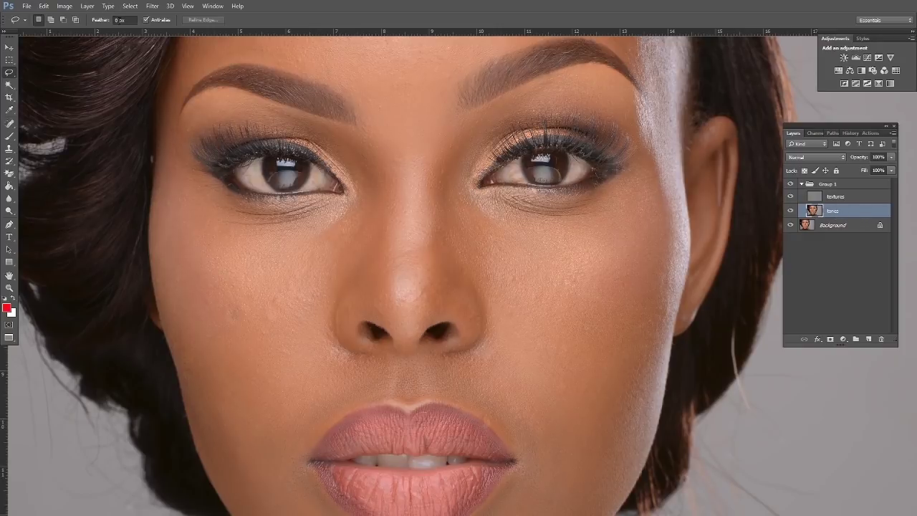
left_click(122, 20)
type("18")
key("Return")
mouse_move(474, 192)
left_mouse_down()
mouse_move(536, 224)
mouse_move(583, 216)
mouse_move(642, 177)
mouse_move(658, 181)
mouse_move(667, 200)
mouse_move(657, 345)
mouse_move(621, 422)
mouse_move(590, 445)
mouse_move(535, 427)
mouse_move(518, 405)
mouse_move(505, 326)
mouse_move(454, 245)
mouse_move(468, 194)
left_mouse_up()
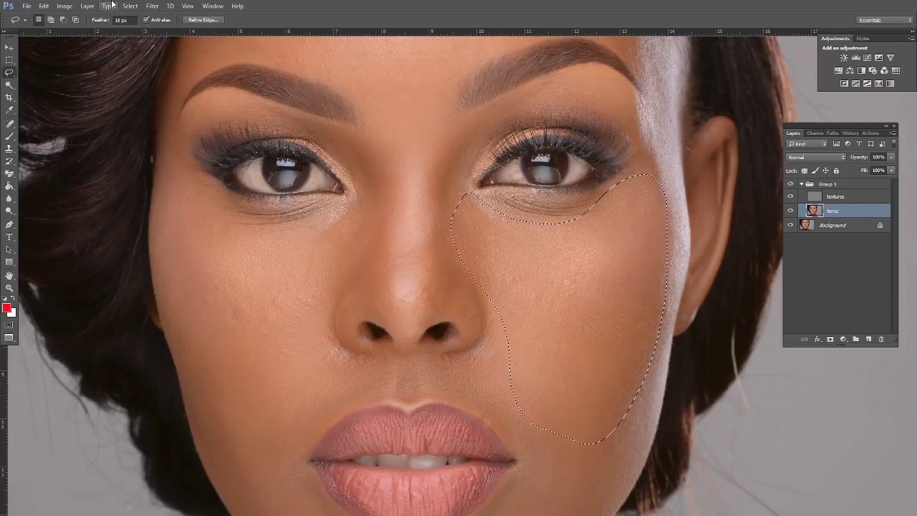
- Apply a Gaussian Blur with a radius of 41.5 pixels to the selected cheek on the tones layer, and clear the selection
left_click(152, 5)
mouse_move(176, 112)
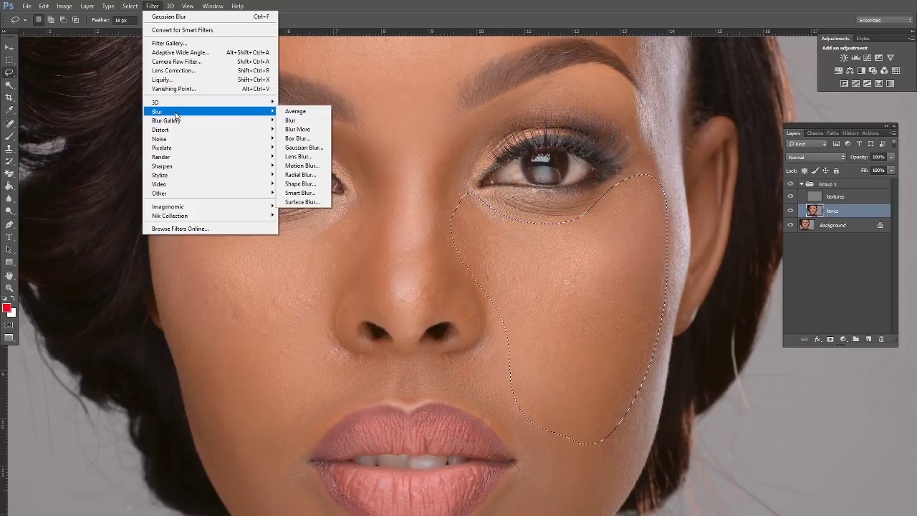
left_click(304, 148)
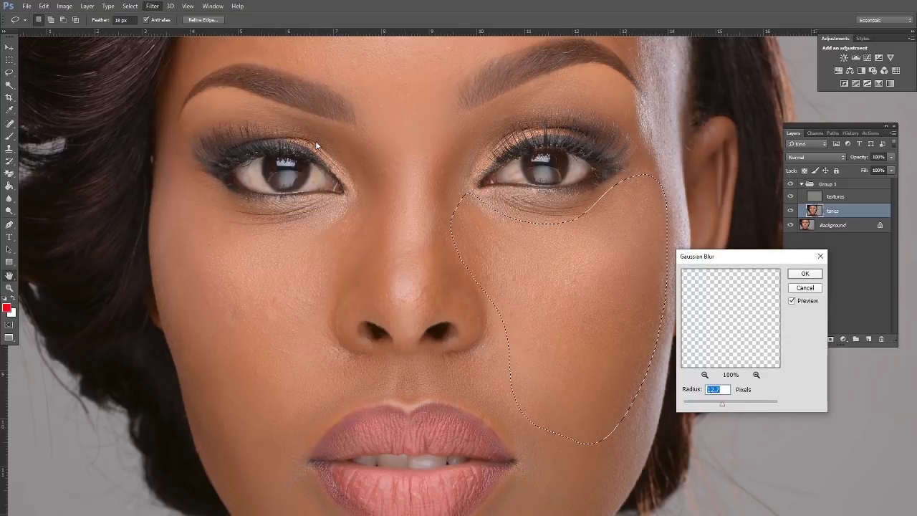
left_click_drag(733, 259, 751, 83)
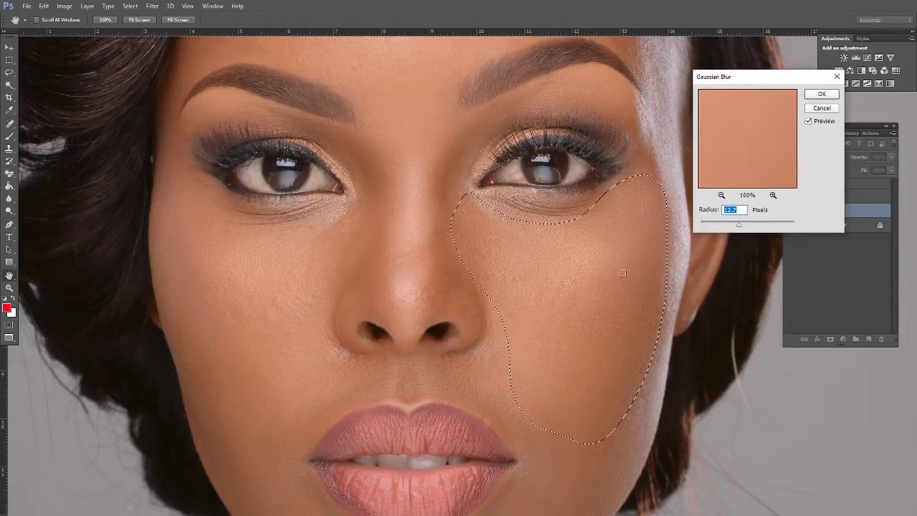
left_click_drag(739, 225, 701, 225)
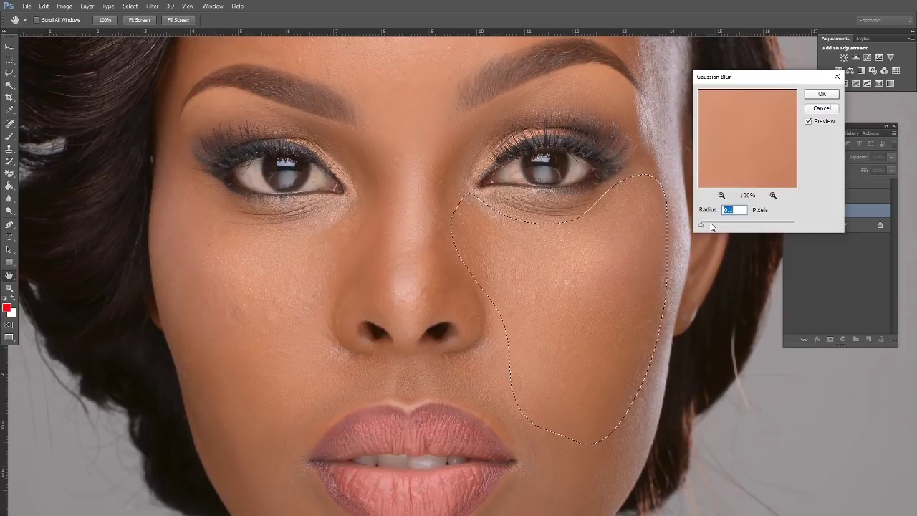
left_click_drag(712, 226, 743, 227)
mouse_move(747, 227)
left_mouse_down()
mouse_move(738, 229)
mouse_move(778, 229)
mouse_move(754, 227)
left_mouse_up()
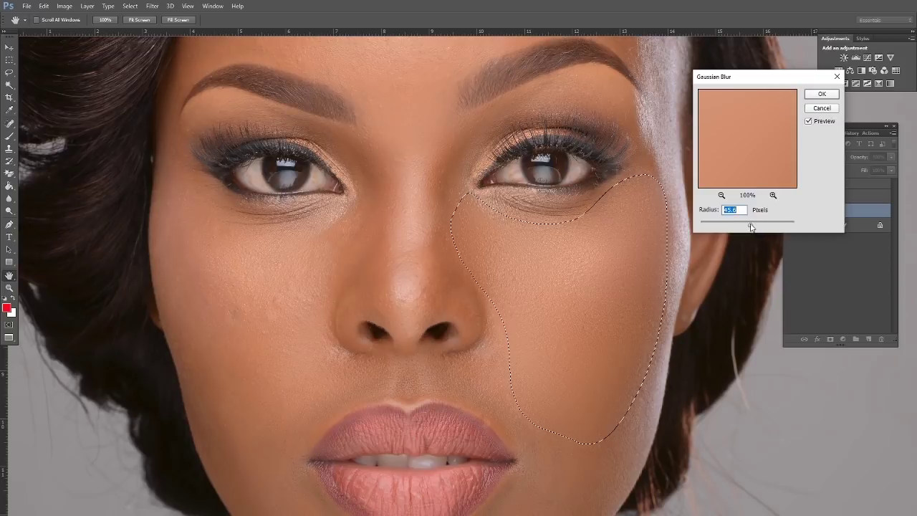
mouse_move(750, 227)
left_mouse_down()
mouse_move(729, 228)
mouse_move(743, 227)
left_mouse_up()
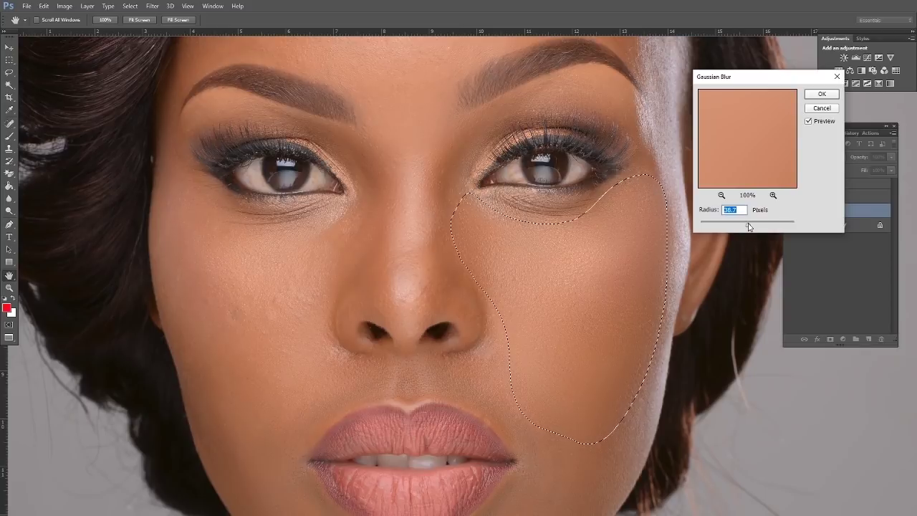
left_click_drag(749, 227, 749, 228)
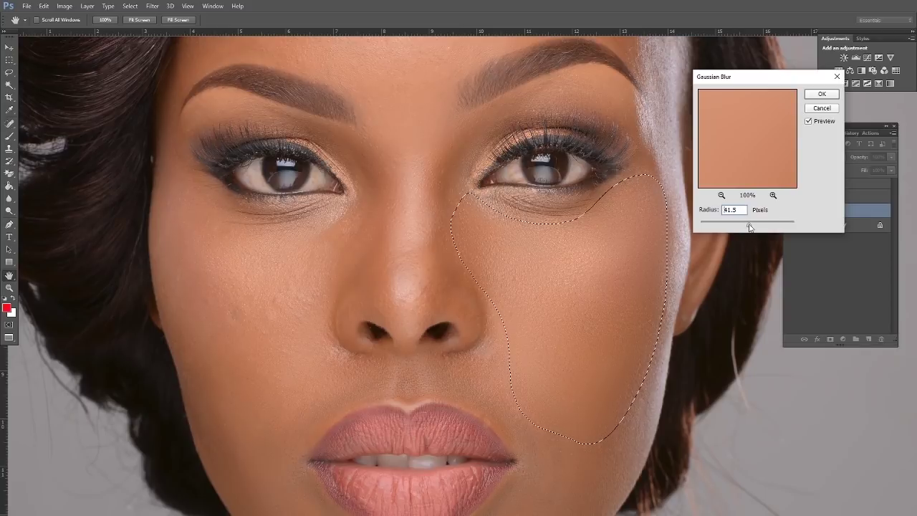
left_click(820, 97)
key("ctrl+d")
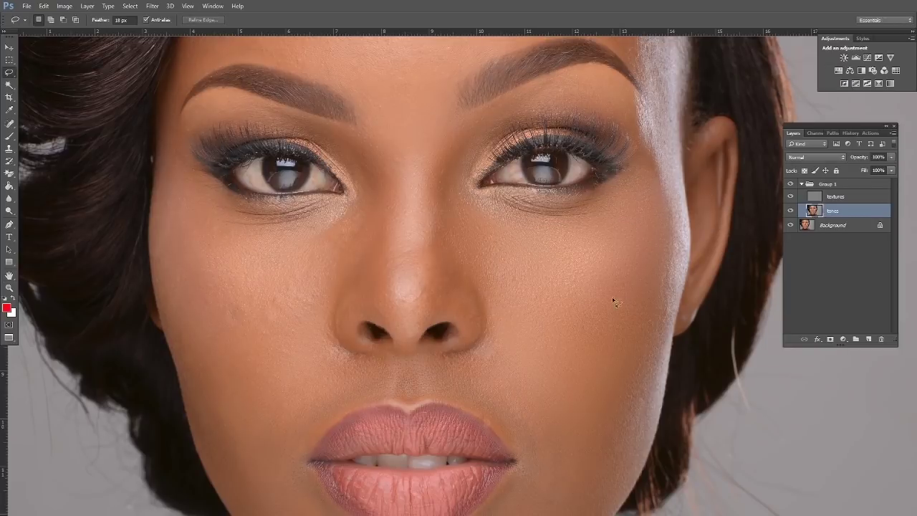
- Lasso the opposite cheek on the tones layer, from below the lower eyelid down beside the nose and mouth
left_click_drag(573, 284, 585, 266)
left_click_drag(528, 258, 644, 262)
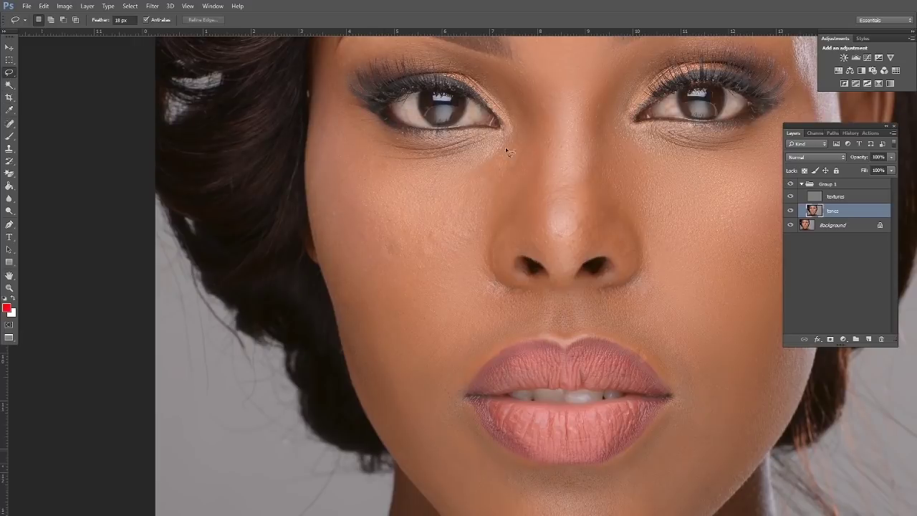
mouse_move(504, 147)
left_mouse_down()
mouse_move(433, 167)
mouse_move(380, 150)
mouse_move(342, 121)
mouse_move(325, 128)
mouse_move(329, 239)
left_mouse_up()
left_click_drag(345, 294, 373, 386)
mouse_move(414, 406)
left_mouse_down()
mouse_move(488, 337)
mouse_move(493, 292)
mouse_move(478, 269)
mouse_move(485, 229)
mouse_move(511, 188)
mouse_move(504, 152)
left_mouse_up()
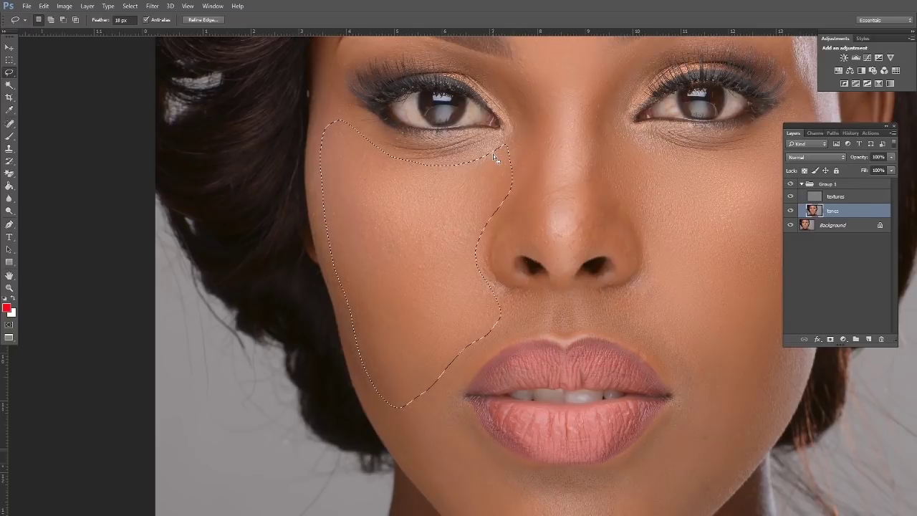
- Clear the cheek selection and lasso the forehead above the eyebrow on the image's left, extending past the centre
key("ctrl+d")
mouse_move(579, 180)
left_mouse_down()
mouse_move(528, 246)
mouse_move(499, 255)
mouse_move(491, 286)
left_mouse_up()
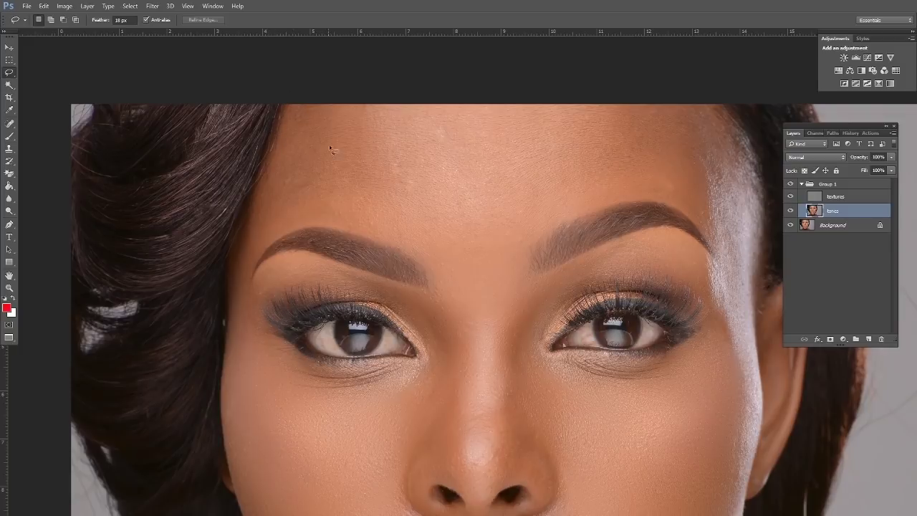
left_click(154, 8)
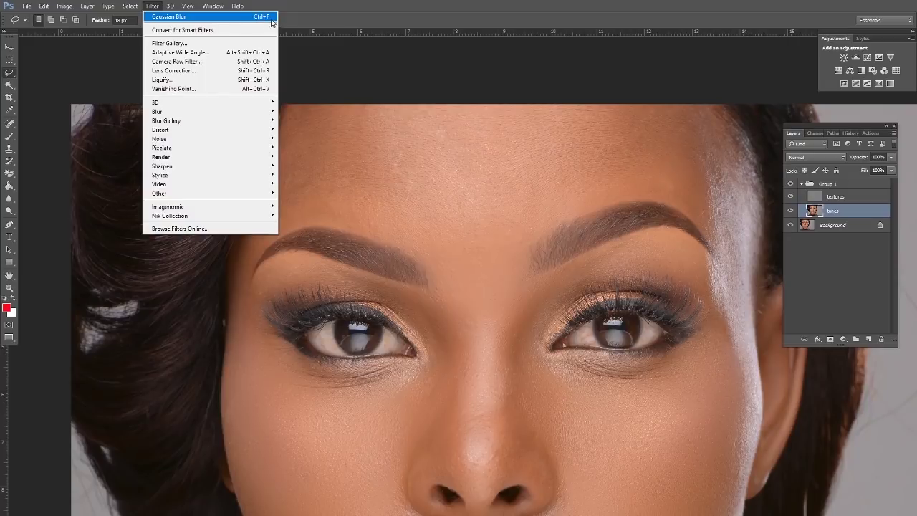
left_click(306, 125)
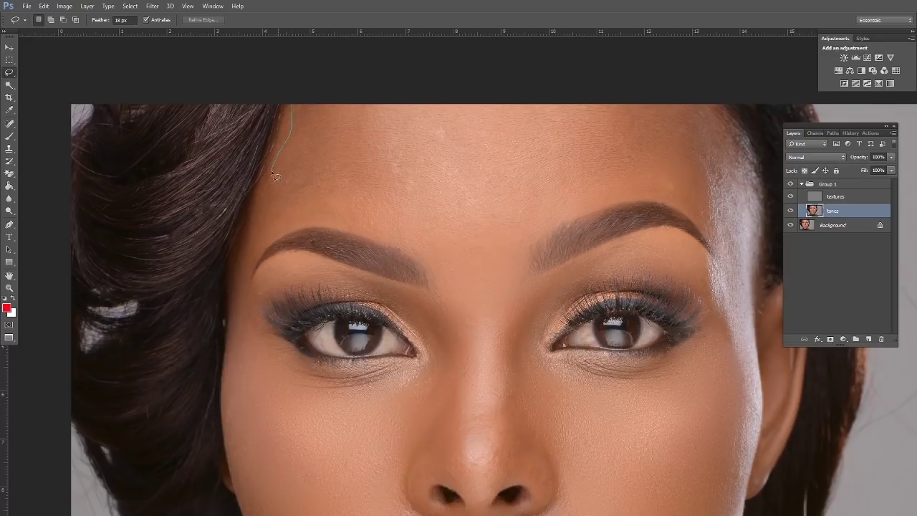
left_click_drag(272, 172, 238, 273)
mouse_move(434, 258)
left_mouse_down()
mouse_move(511, 240)
mouse_move(550, 211)
mouse_move(562, 134)
mouse_move(478, 94)
mouse_move(336, 89)
left_mouse_up()
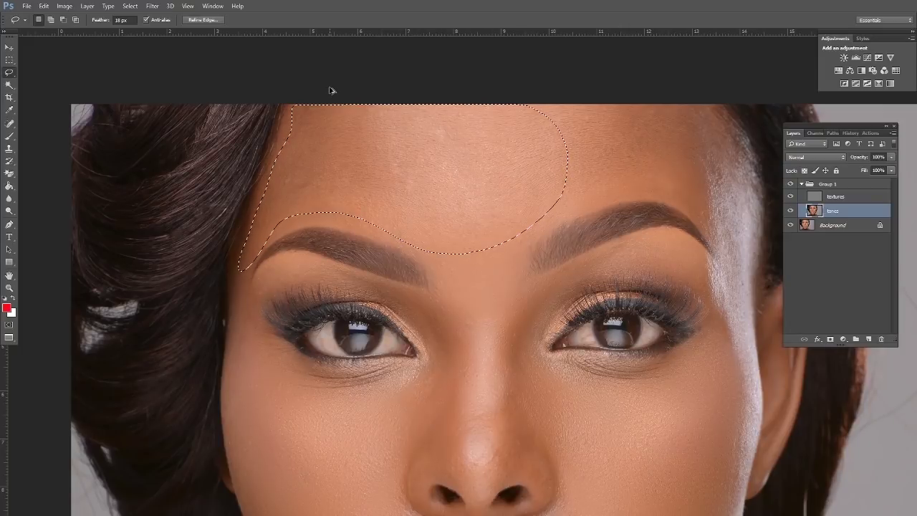
- Apply a Gaussian Blur with a radius of 41.5 pixels to the selected forehead area and clear the selection
key("ctrl+alt+f")
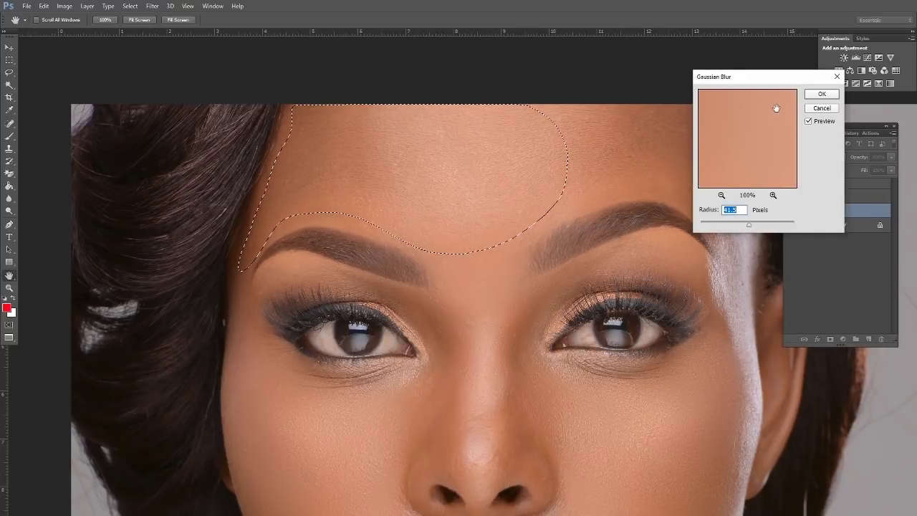
left_click(820, 94)
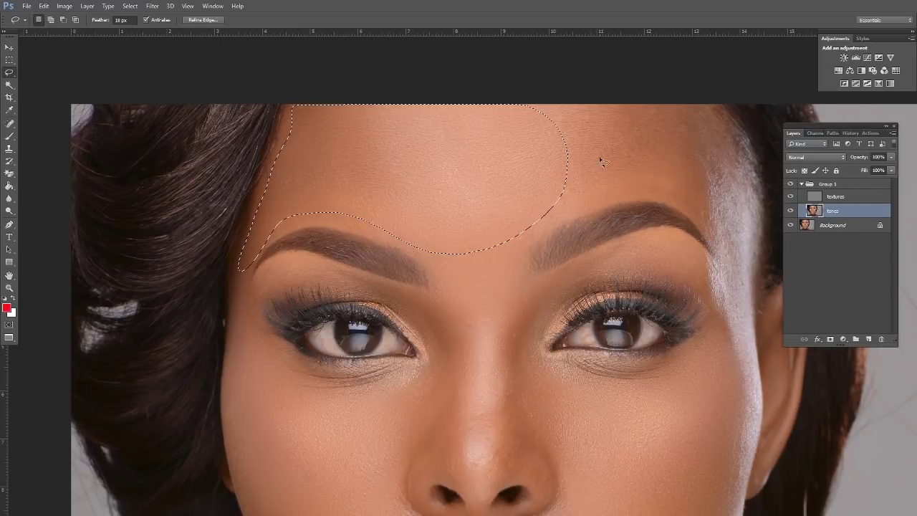
key("ctrl+d")
- Lasso the remaining forehead above the eyebrow on the image's right, on the tones layer, and clear the selection
left_click_drag(613, 128, 515, 125)
mouse_move(433, 109)
left_mouse_down()
mouse_move(429, 152)
mouse_move(450, 190)
left_mouse_up()
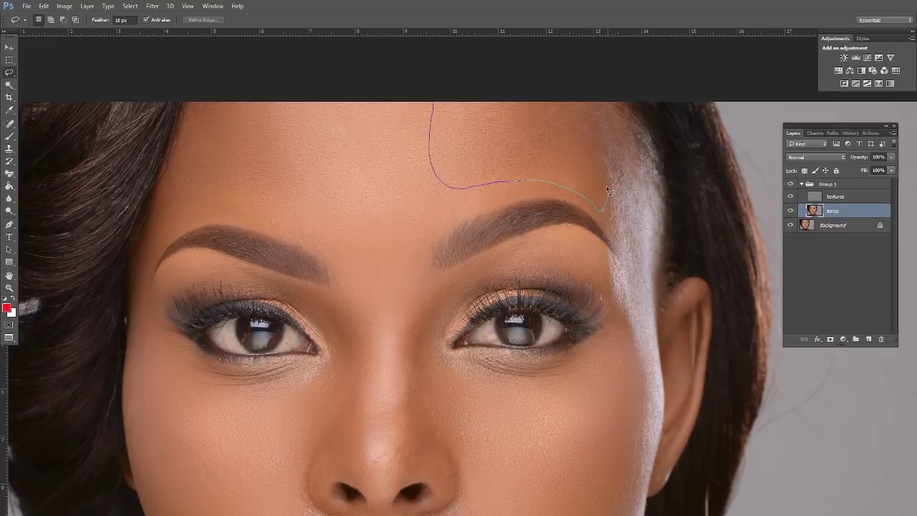
mouse_move(592, 114)
left_mouse_down()
mouse_move(583, 94)
mouse_move(485, 99)
left_mouse_up()
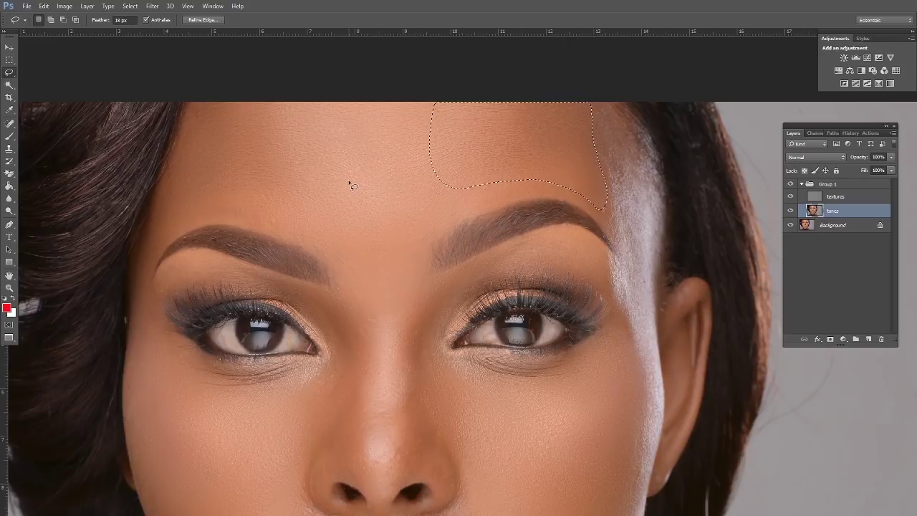
key("ctrl+d")
- Lasso the bright temple highlight between the eyebrow on the image's right and the hairline, down to the ear
left_click_drag(442, 286, 437, 150)
left_click_drag(549, 151, 419, 231)
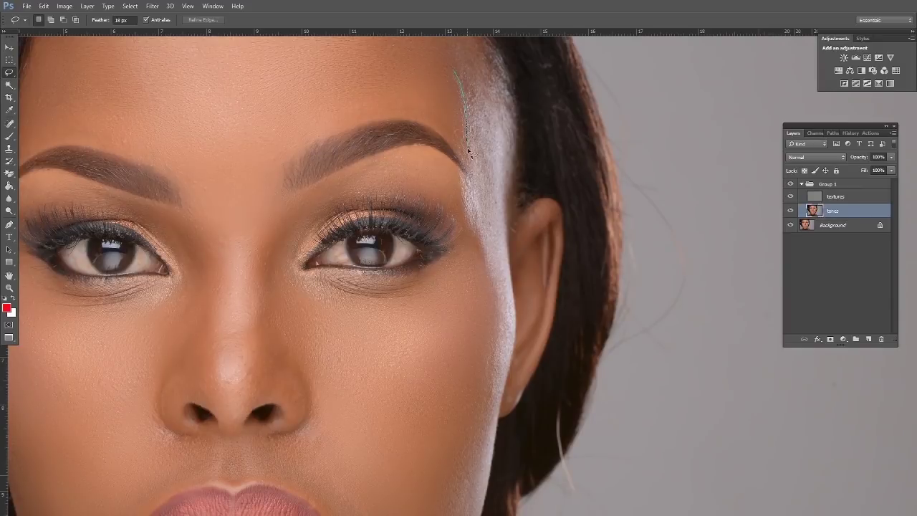
mouse_move(502, 240)
left_mouse_down()
mouse_move(512, 209)
mouse_move(510, 105)
mouse_move(498, 68)
mouse_move(453, 42)
left_mouse_up()
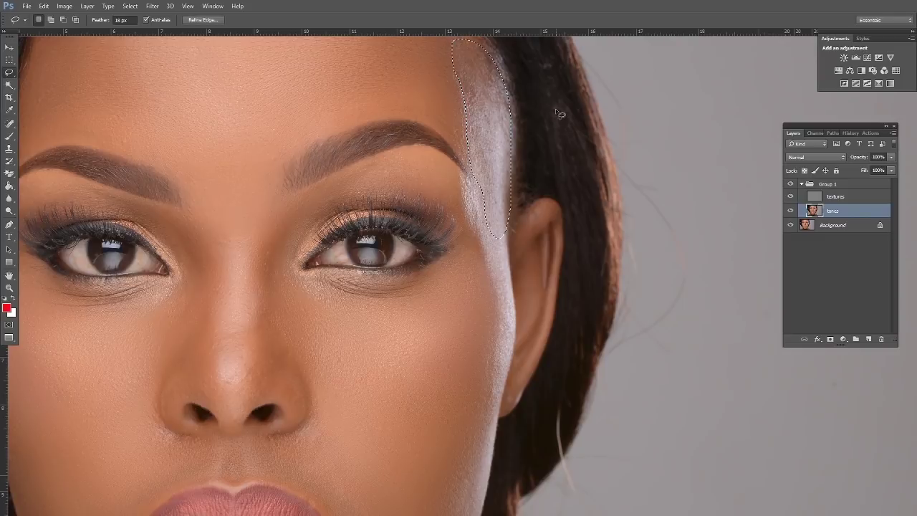
- Apply a Gaussian Blur with a radius of 20.9 pixels to the selected temple highlight and clear the selection
left_click(151, 6)
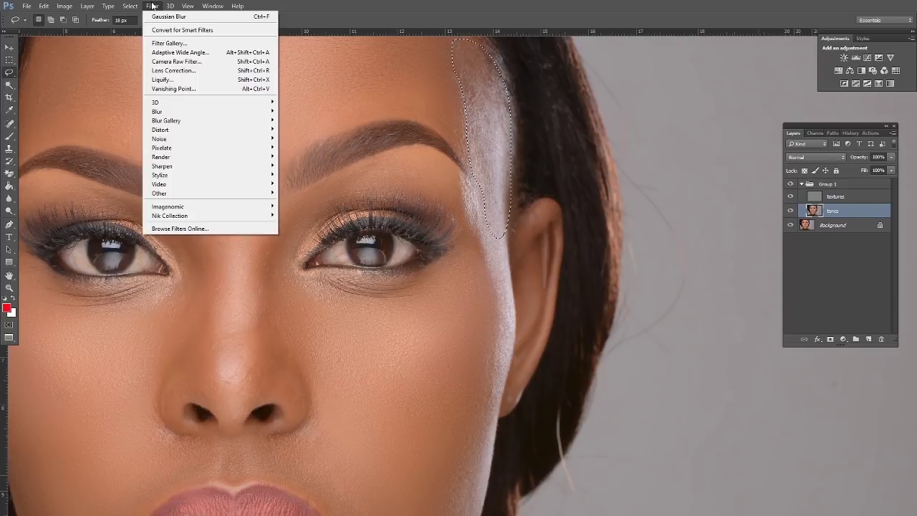
mouse_move(258, 120)
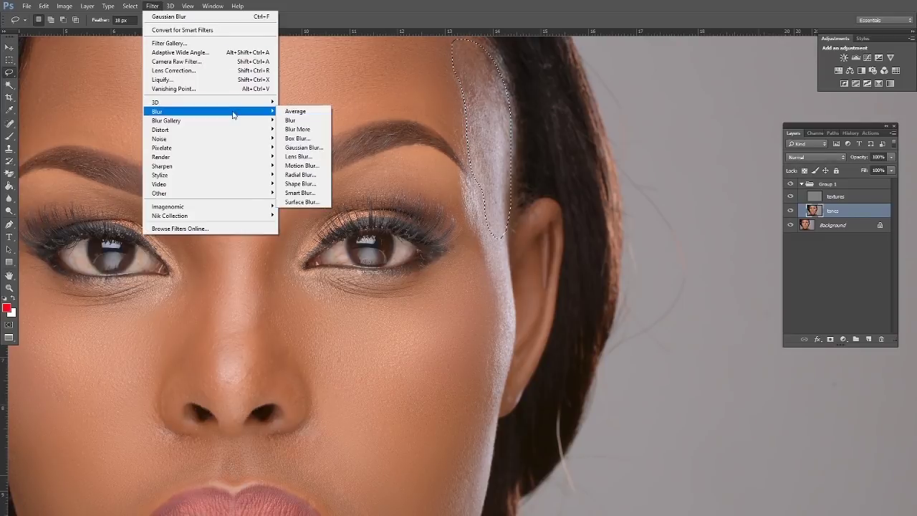
left_click(307, 148)
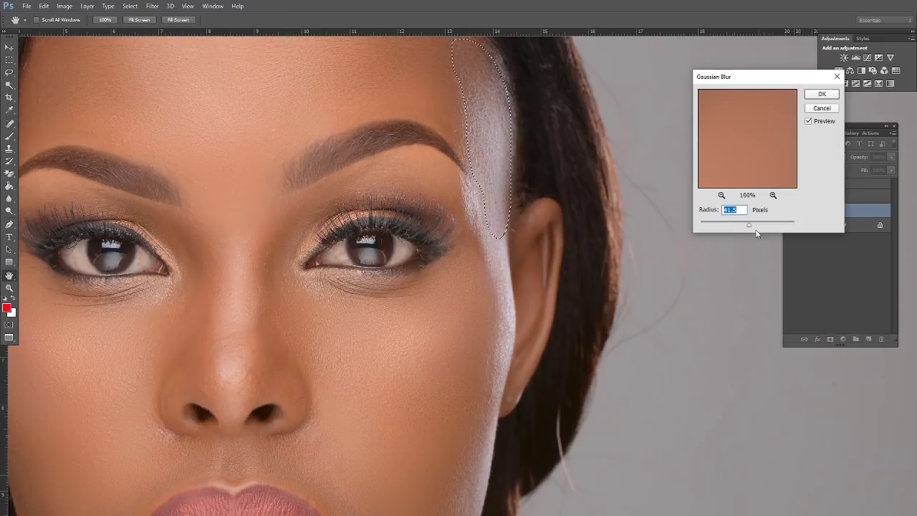
left_click_drag(750, 226, 743, 227)
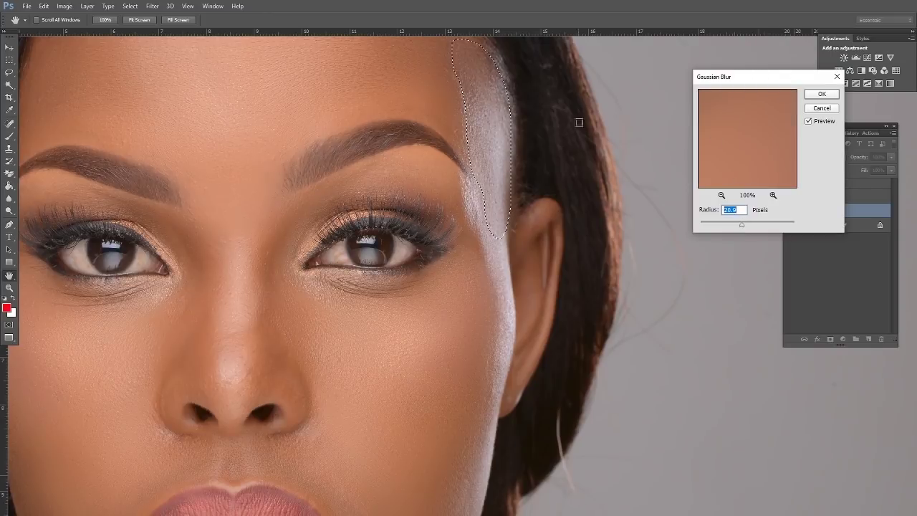
left_click(820, 94)
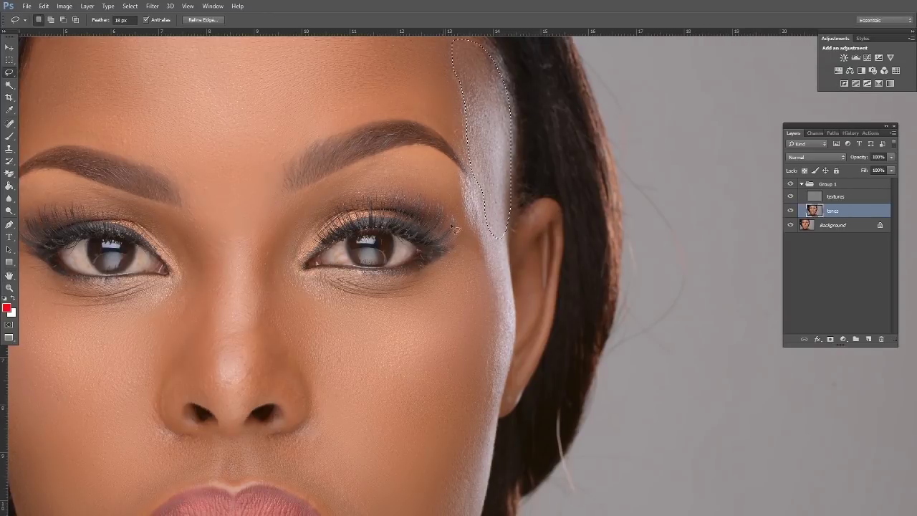
key("ctrl+d")
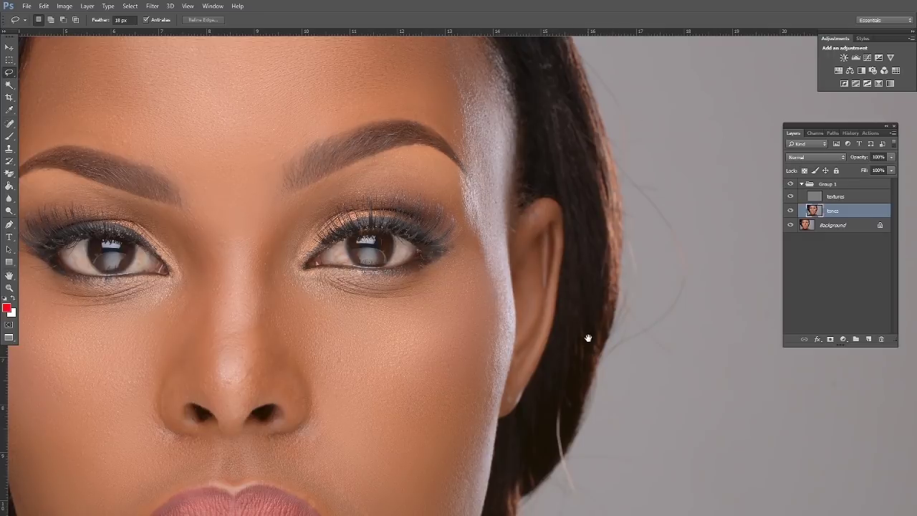
- Lasso the highlight strip along the cheek's outer edge from the ear to the jaw, and repeat the last Gaussian Blur on it twice
left_click_drag(588, 333, 694, 166)
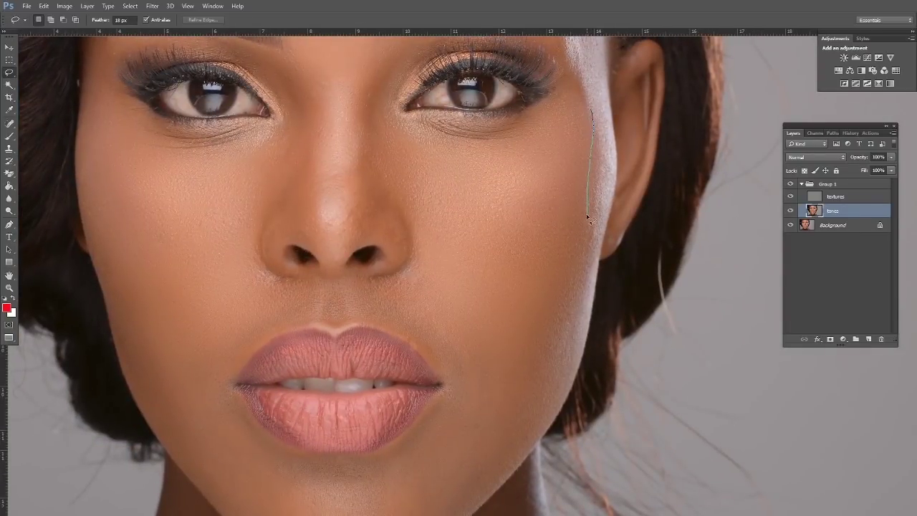
left_click_drag(588, 219, 528, 423)
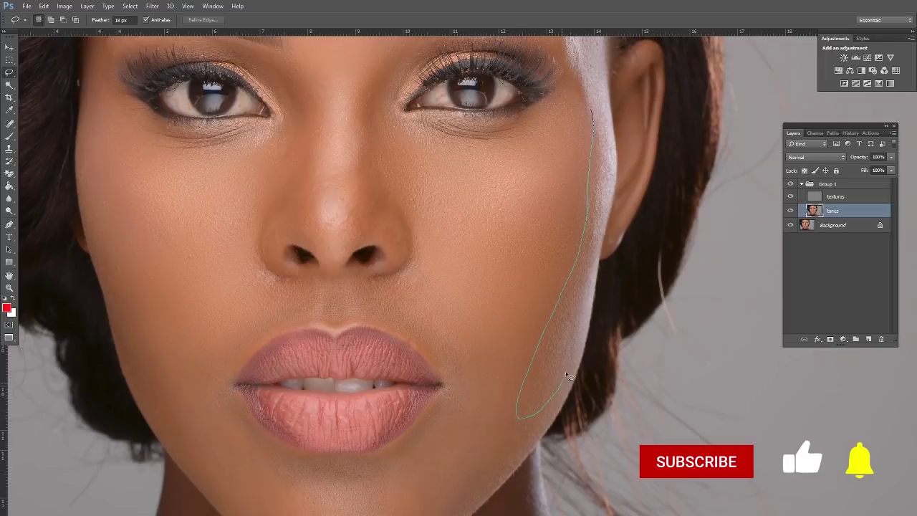
mouse_move(582, 319)
left_mouse_down()
mouse_move(614, 207)
mouse_move(604, 119)
mouse_move(594, 114)
left_mouse_up()
key("ctrl+f")
key("ctrl+f")
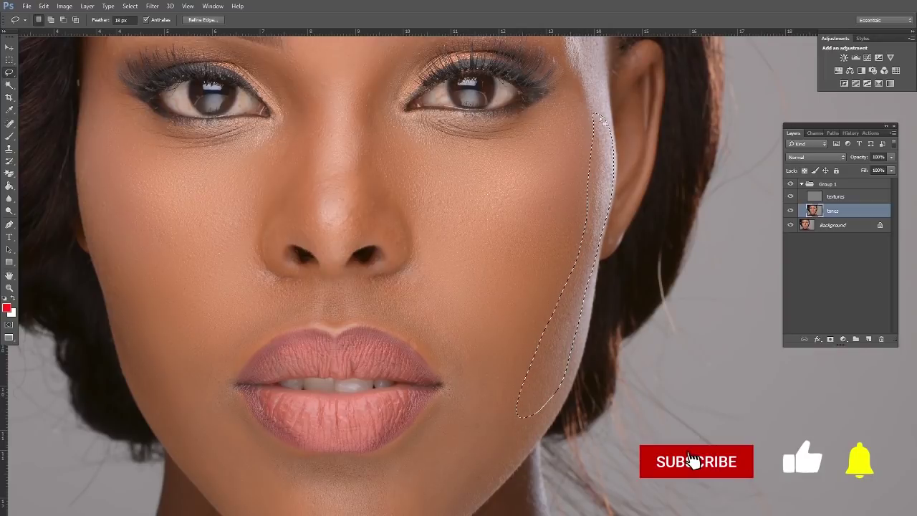
key("ctrl+d")
- Lasso the skin on the image's right from beside the nostril, along the upper lip, to below the mouth corner
left_click_drag(459, 214, 630, 209)
mouse_move(431, 253)
left_mouse_down()
mouse_move(430, 207)
mouse_move(402, 108)
mouse_move(403, 134)
left_mouse_up()
left_click_drag(570, 85, 499, 128)
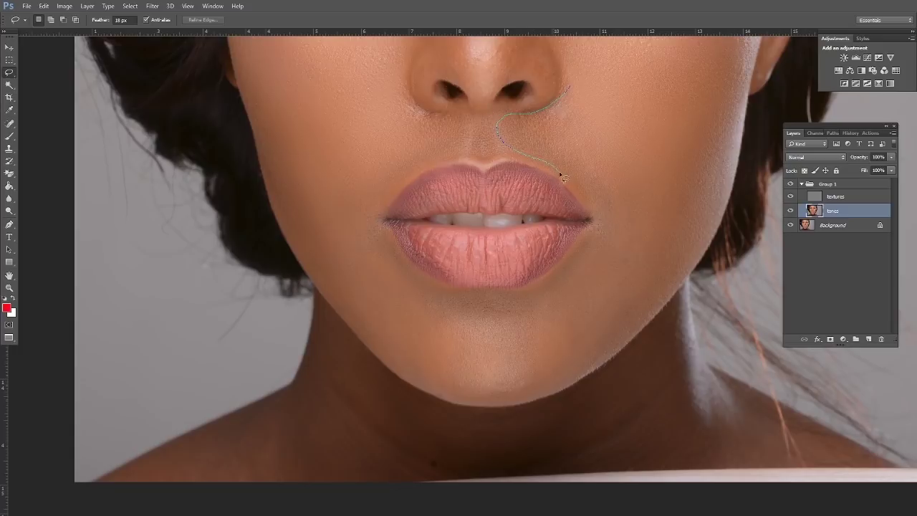
mouse_move(633, 261)
left_mouse_down()
mouse_move(608, 102)
mouse_move(586, 69)
left_mouse_up()
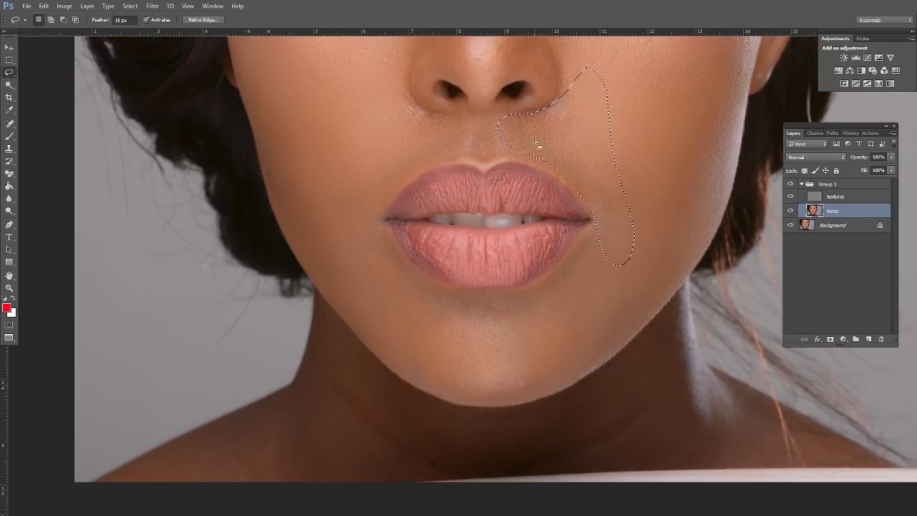
- Apply a Gaussian Blur with a radius of 45.6 pixels to the selected skin beside the mouth and clear the selection
left_click(153, 5)
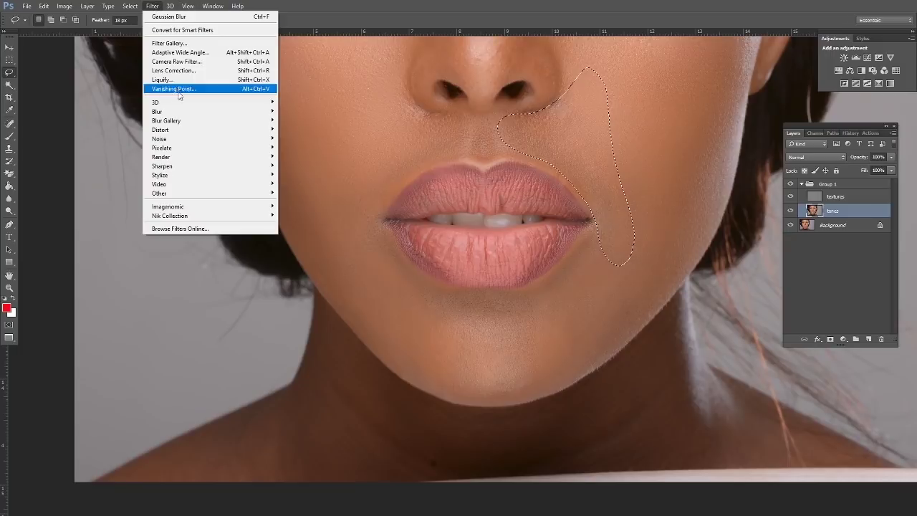
mouse_move(256, 119)
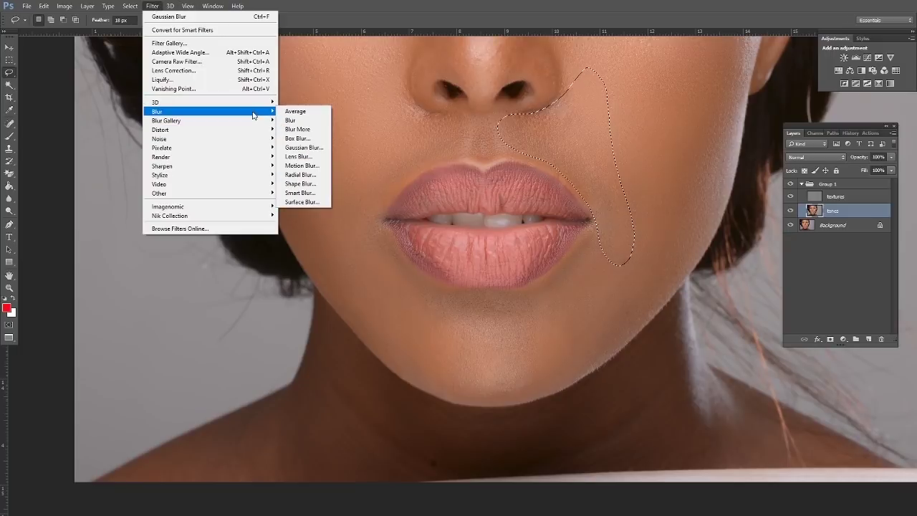
left_click(304, 147)
left_click_drag(747, 227, 751, 226)
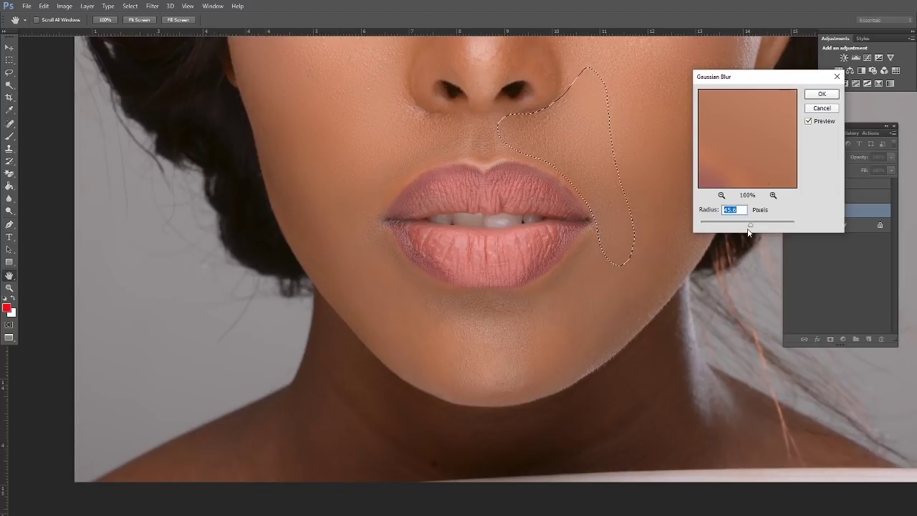
left_click(821, 95)
key("ctrl+d")
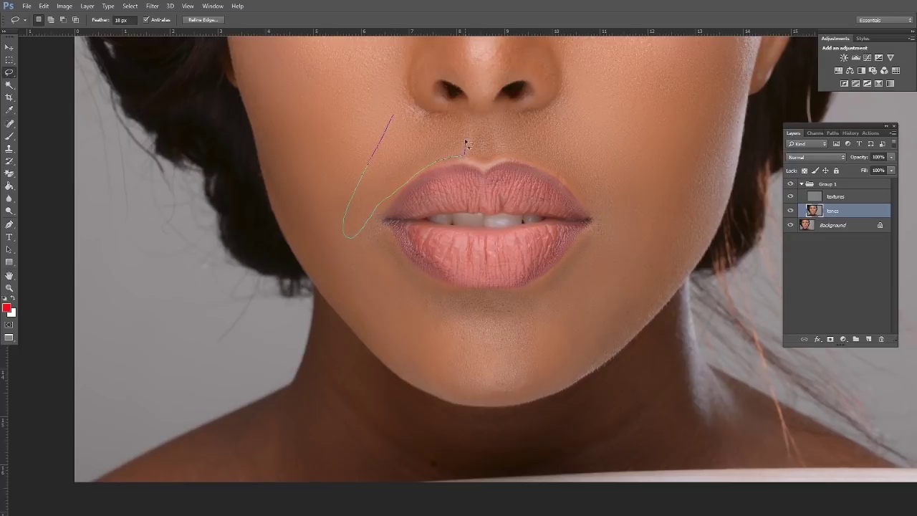
- Lasso the skin between nose, upper lip and mouth corner on the image's left, then the lower cheek toward the chin, clearing each selection
left_click_drag(416, 120, 414, 118)
key("ctrl+d")
mouse_move(465, 344)
left_mouse_down()
mouse_move(438, 363)
mouse_move(397, 352)
mouse_move(359, 325)
mouse_move(328, 282)
mouse_move(309, 192)
left_mouse_up()
key("ctrl+d")
- Lasso the chin beneath the lower lip on the tones layer and apply a Gaussian Blur with a radius of 40.1 pixels
left_click_drag(442, 303, 499, 303)
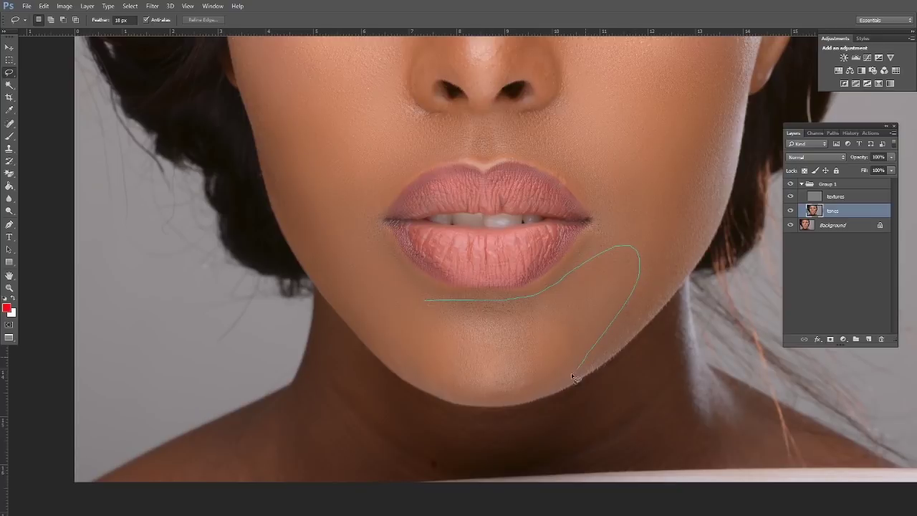
mouse_move(545, 392)
left_mouse_down()
mouse_move(492, 401)
mouse_move(427, 379)
mouse_move(373, 315)
mouse_move(366, 287)
mouse_move(391, 282)
mouse_move(431, 302)
left_mouse_up()
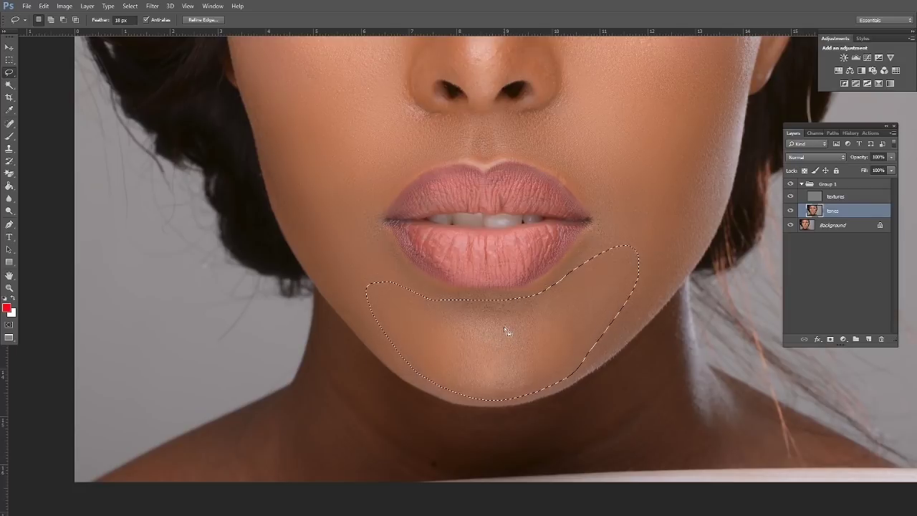
left_click(154, 7)
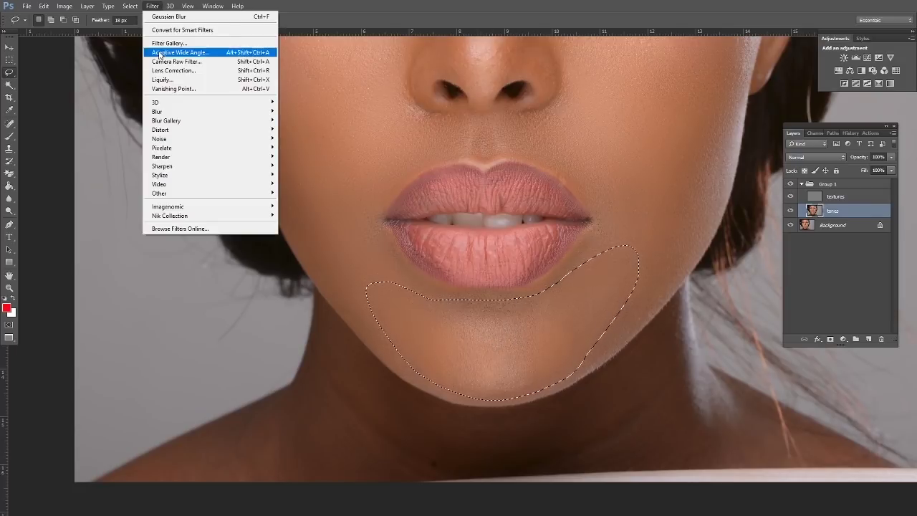
mouse_move(215, 120)
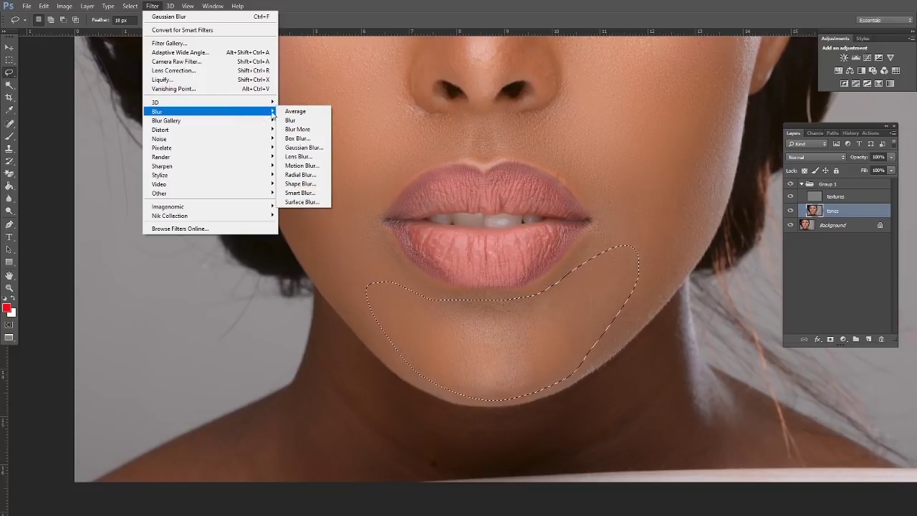
left_click(304, 148)
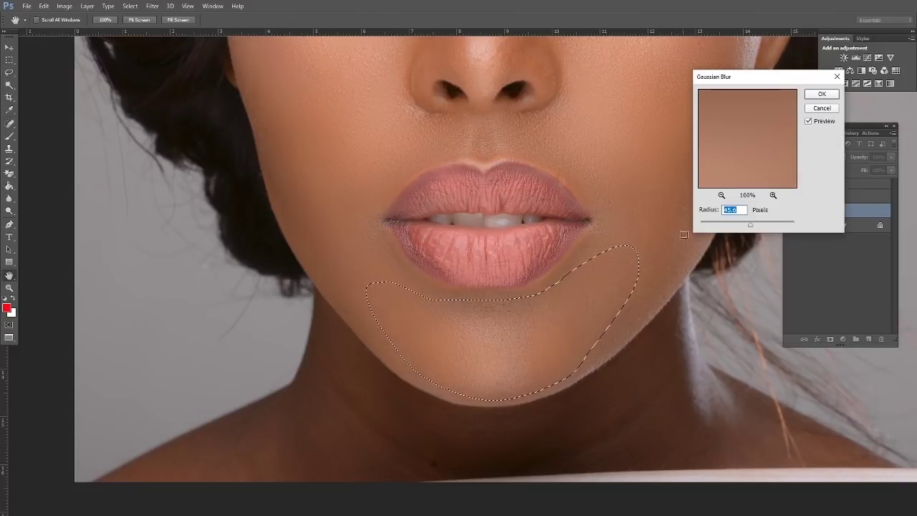
left_click_drag(750, 226, 702, 227)
left_click_drag(730, 226, 733, 228)
left_click(749, 227)
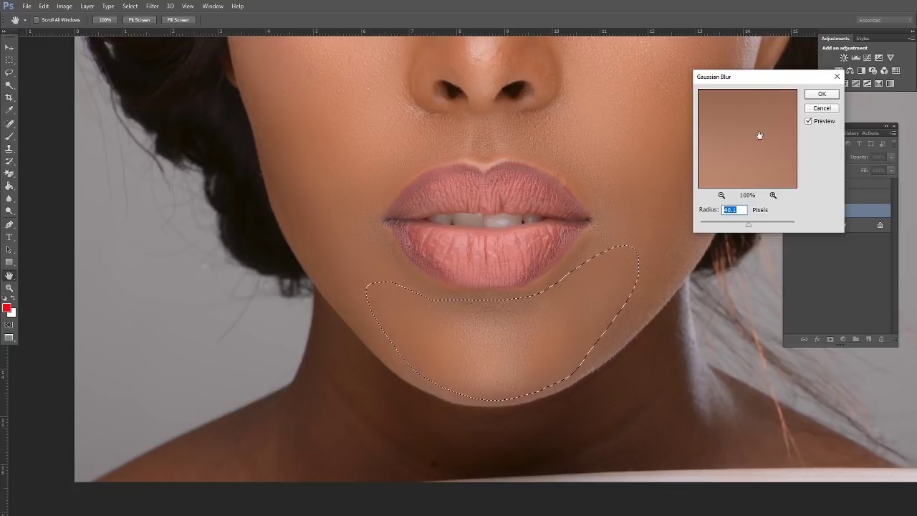
left_click(815, 97)
key("ctrl+d")
- Lasso the jaw area beside the chin on the image's right, and clear the selection
left_click_drag(640, 211, 558, 232)
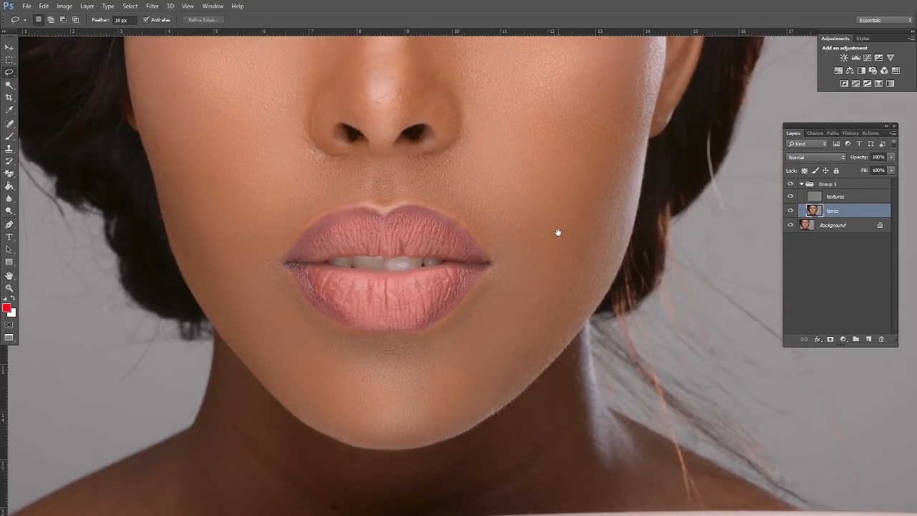
mouse_move(469, 393)
left_mouse_down()
mouse_move(496, 391)
mouse_move(543, 359)
mouse_move(568, 296)
left_mouse_up()
key("ctrl+d")
mouse_move(485, 199)
left_mouse_down()
mouse_move(463, 301)
mouse_move(478, 312)
left_mouse_up()
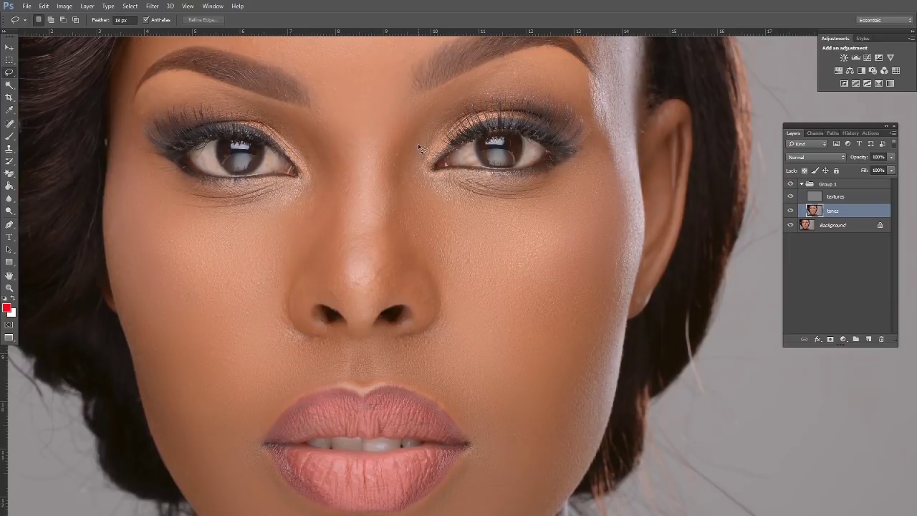
mouse_move(286, 142)
left_mouse_down()
mouse_move(532, 152)
mouse_move(422, 248)
mouse_move(237, 207)
left_mouse_up()
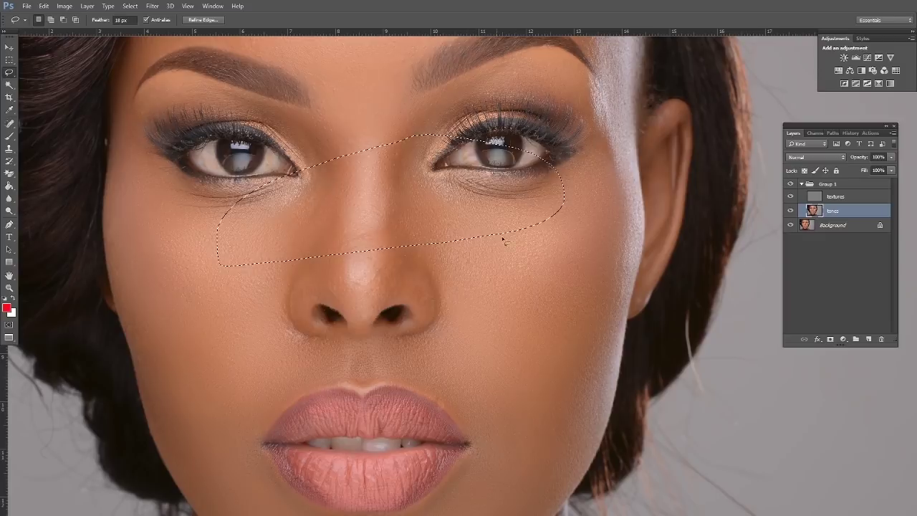
key("ctrl+d")
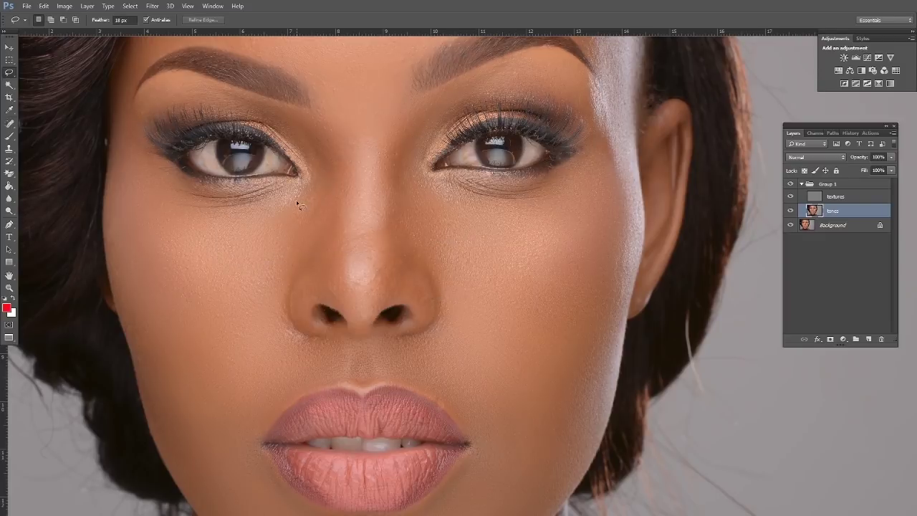
- Lasso a band across the middle of the nose on the tones layer, and clear the selection
mouse_move(442, 200)
left_mouse_down()
mouse_move(343, 267)
mouse_move(344, 192)
mouse_move(358, 191)
left_mouse_up()
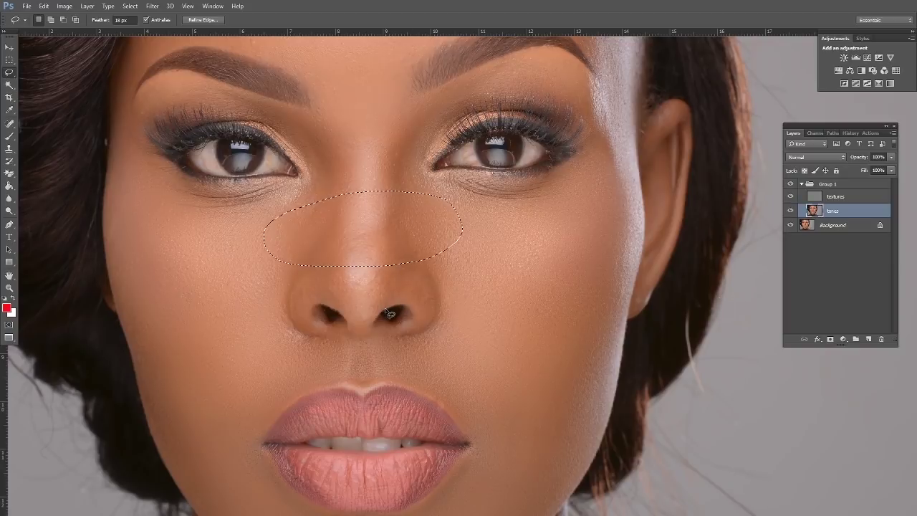
key("ctrl+d")
- Lasso the shaded side of the nose on the image's right up to the inner eyebrow, apply a 29.1-pixel Gaussian Blur, and clear the selection
left_click_drag(419, 101, 401, 125)
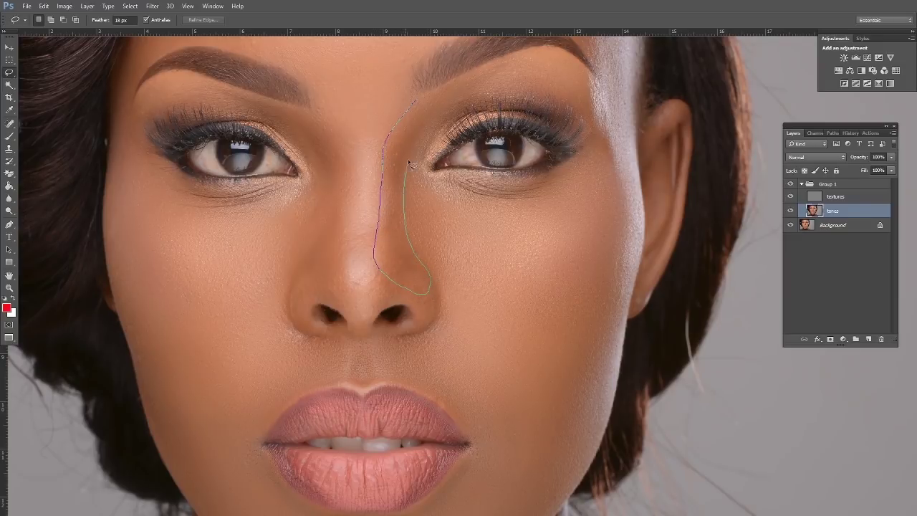
left_click_drag(434, 92, 434, 90)
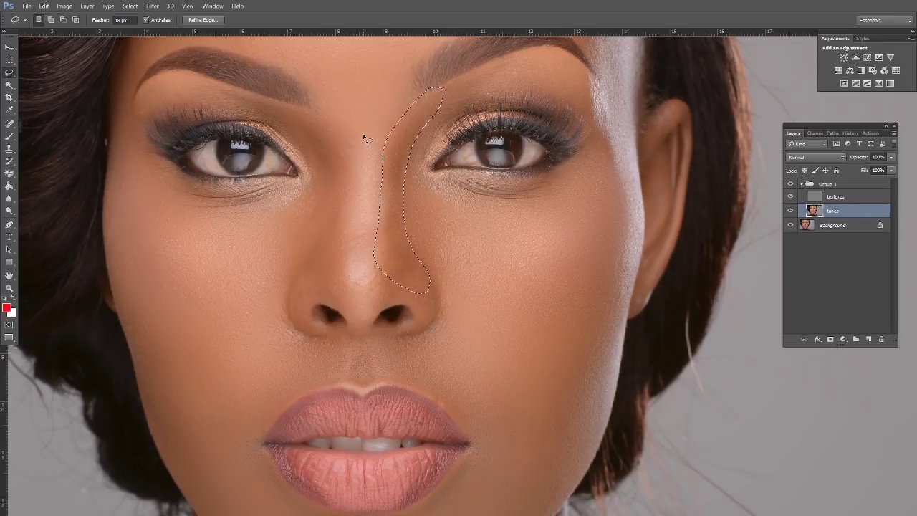
left_click(154, 6)
mouse_move(170, 113)
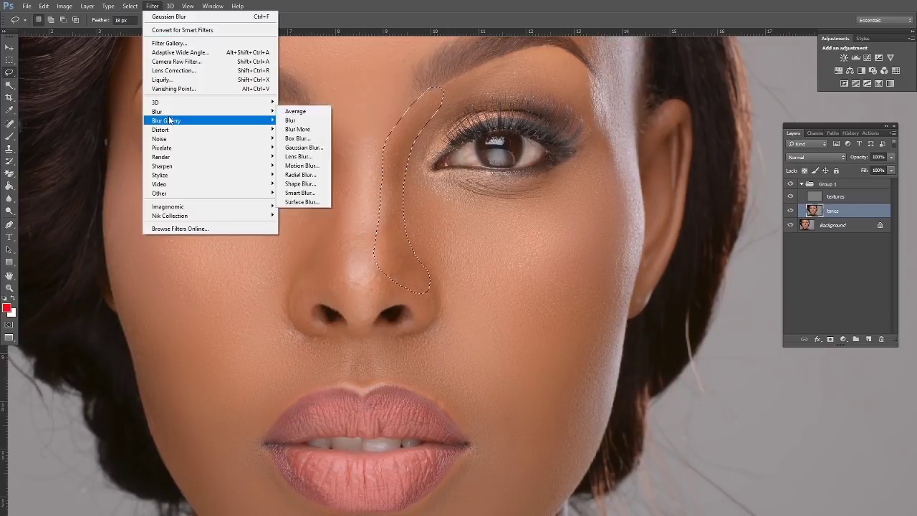
left_click(304, 147)
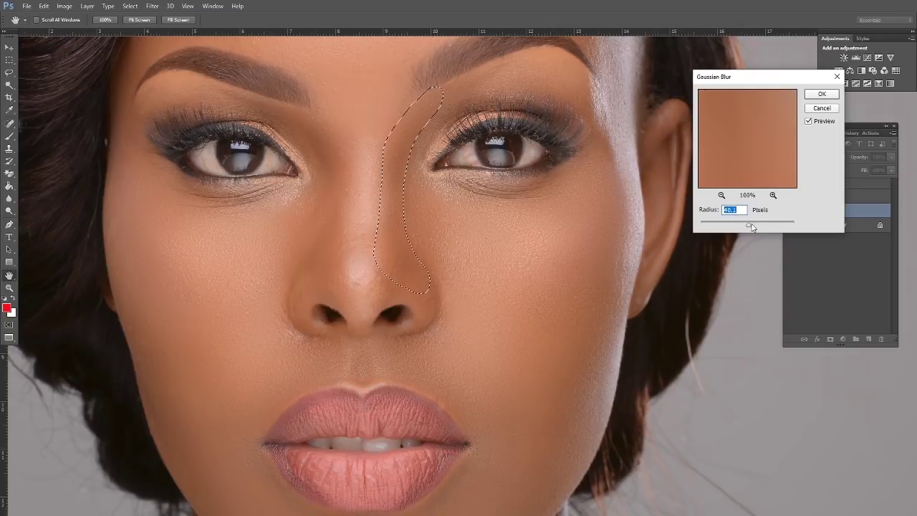
left_click_drag(750, 227, 721, 227)
left_click(725, 228)
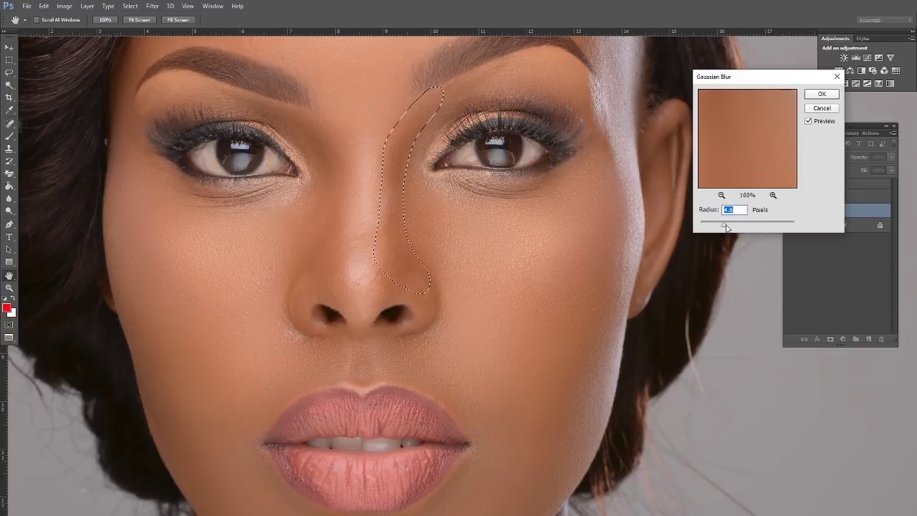
left_click_drag(727, 228, 741, 228)
left_click_drag(741, 227, 745, 228)
left_click(822, 94)
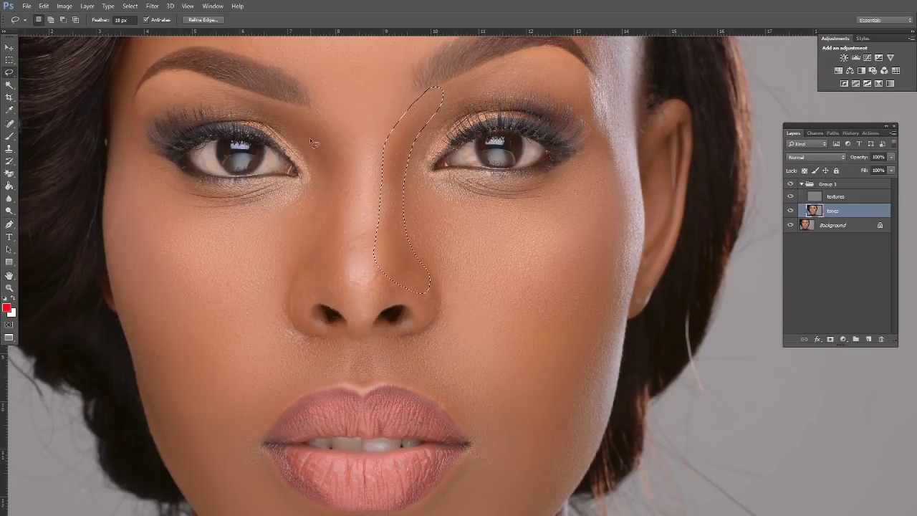
key("ctrl+d")
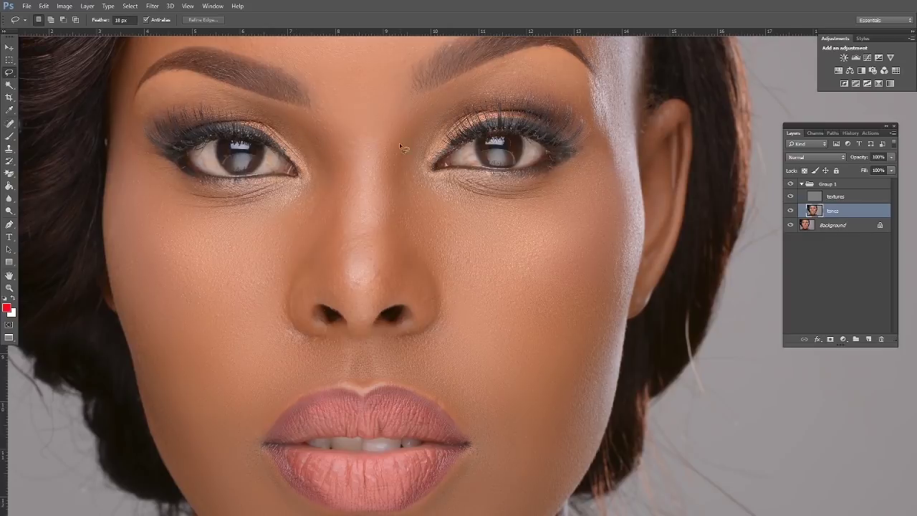
- Lasso the highlighted nose bridge from between the eyebrows down to the nose tip, and clear the selection
mouse_move(267, 107)
left_mouse_down()
mouse_move(311, 135)
mouse_move(322, 160)
mouse_move(315, 269)
mouse_move(337, 255)
mouse_move(346, 176)
mouse_move(323, 122)
mouse_move(293, 114)
left_mouse_up()
mouse_move(308, 64)
left_mouse_down()
mouse_move(331, 90)
mouse_move(347, 172)
mouse_move(348, 293)
mouse_move(373, 308)
left_mouse_up()
mouse_move(385, 229)
left_mouse_down()
mouse_move(385, 107)
mouse_move(311, 65)
left_mouse_up()
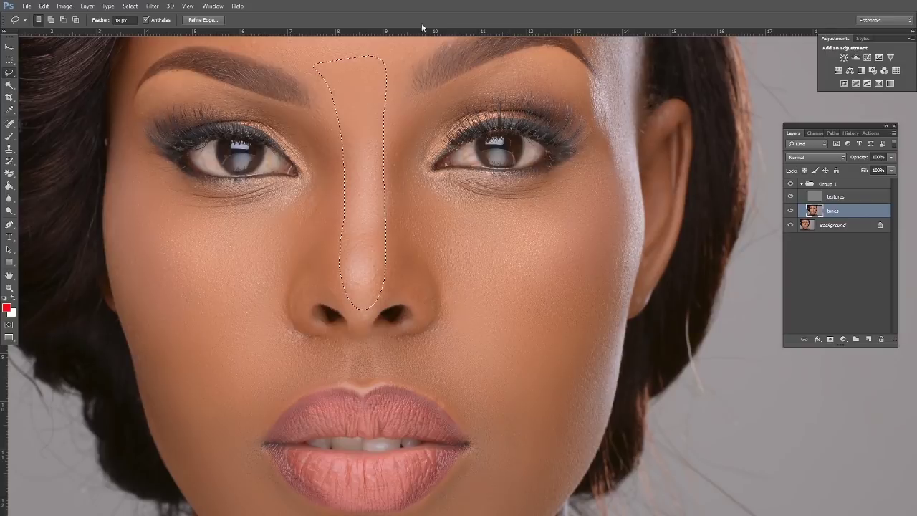
key("ctrl+h")
key("ctrl+d")
- Lasso the skin between eyebrow and upper eyelid above each eye in turn, clearing each selection
left_click_drag(503, 95, 493, 186)
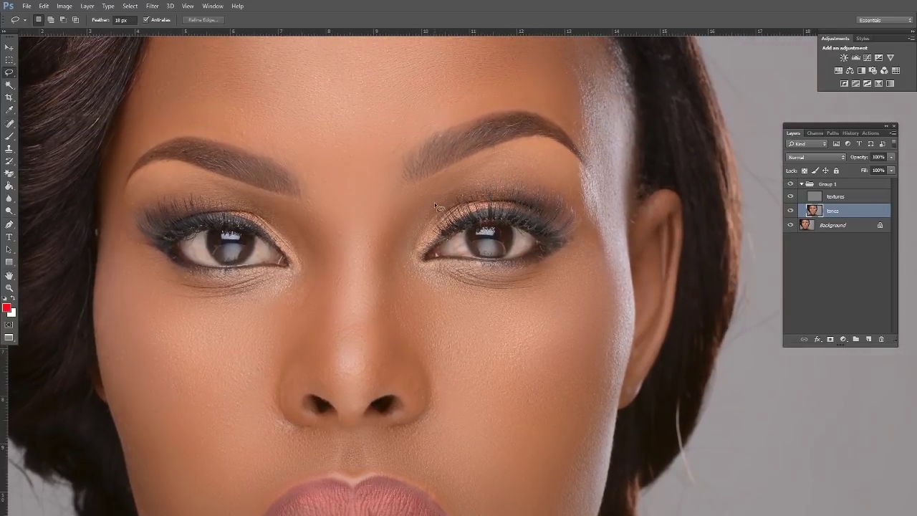
left_click_drag(434, 204, 504, 149)
mouse_move(593, 187)
left_mouse_down()
mouse_move(587, 228)
mouse_move(519, 196)
mouse_move(444, 199)
left_mouse_up()
key("ctrl+d")
left_click_drag(339, 155, 506, 157)
mouse_move(297, 195)
left_mouse_down()
mouse_move(314, 212)
mouse_move(422, 208)
left_mouse_up()
left_click_drag(371, 174, 357, 168)
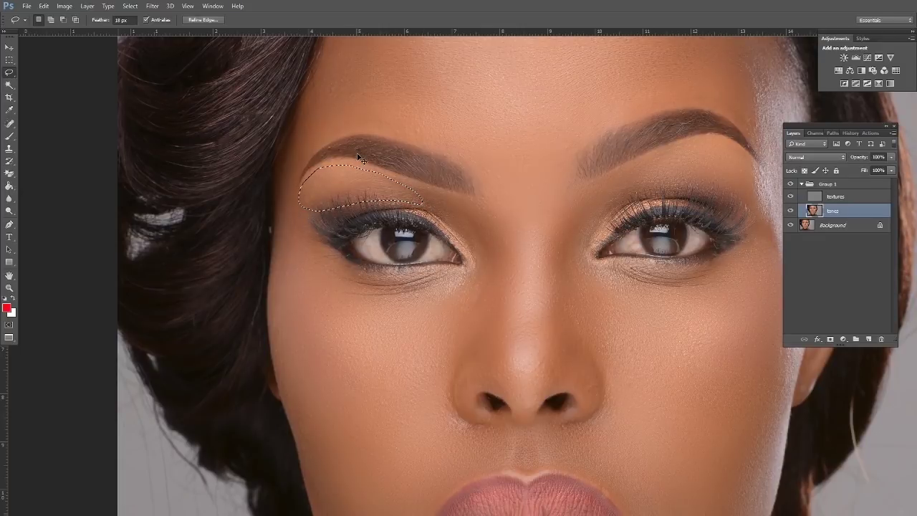
key("ctrl+d")
- Lasso the neck and shoulder on the image's left, apply a Gaussian Blur with a radius of 29.1 pixels, and clear the selection
left_click(527, 243, "alt")
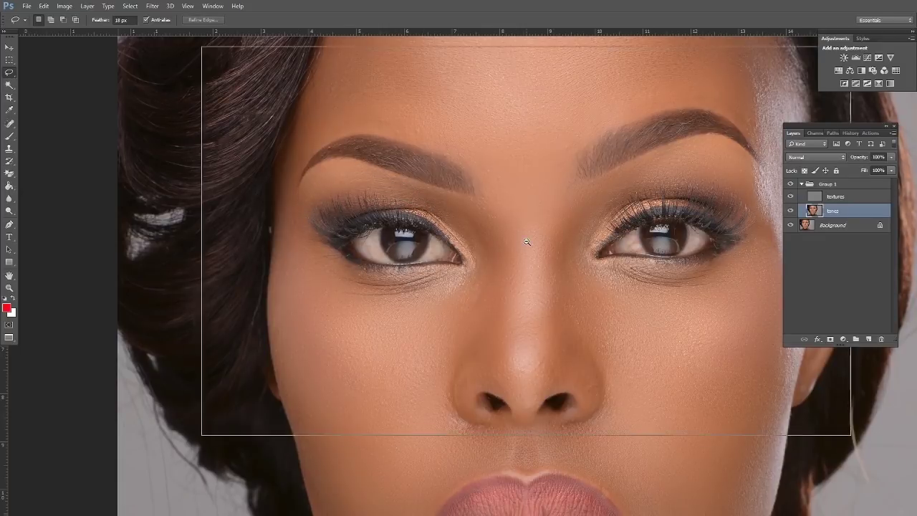
left_click(528, 242, "alt")
left_click(527, 242, "alt")
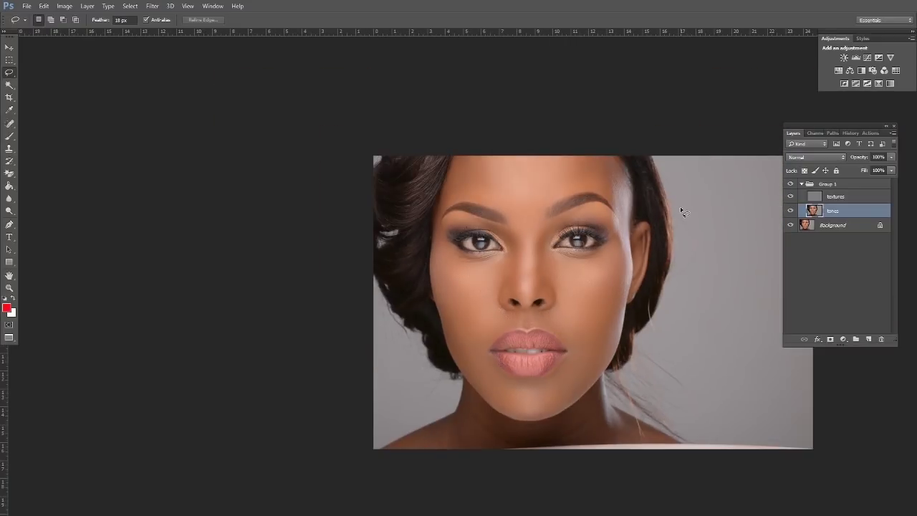
key("z")
left_click(547, 314)
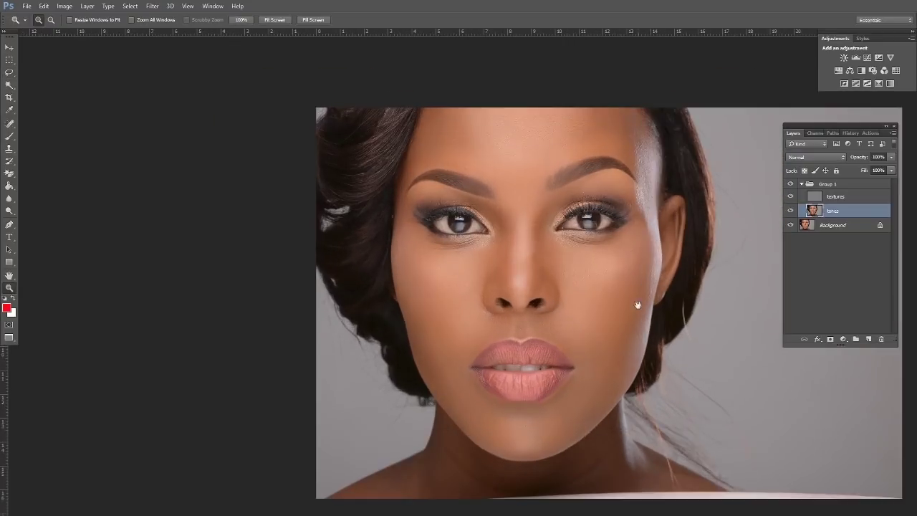
left_click_drag(637, 305, 616, 254)
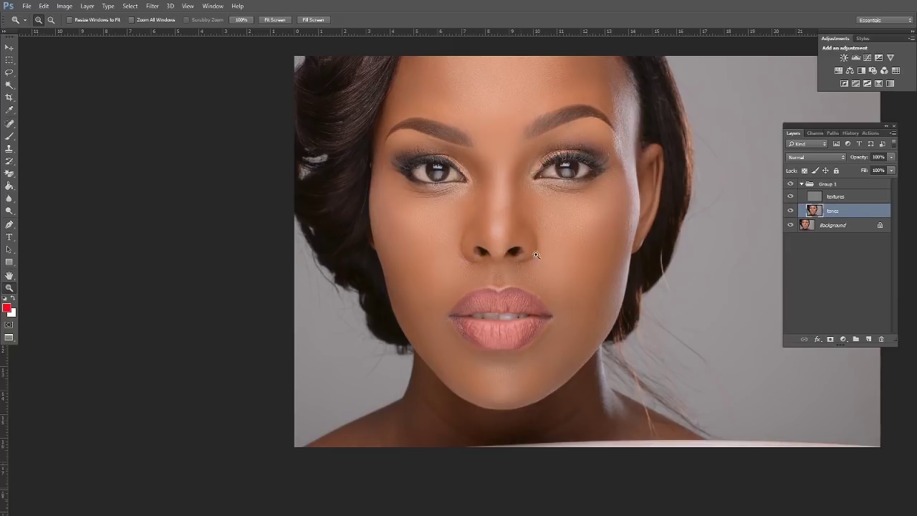
left_click_drag(552, 357, 555, 316)
left_click(498, 331)
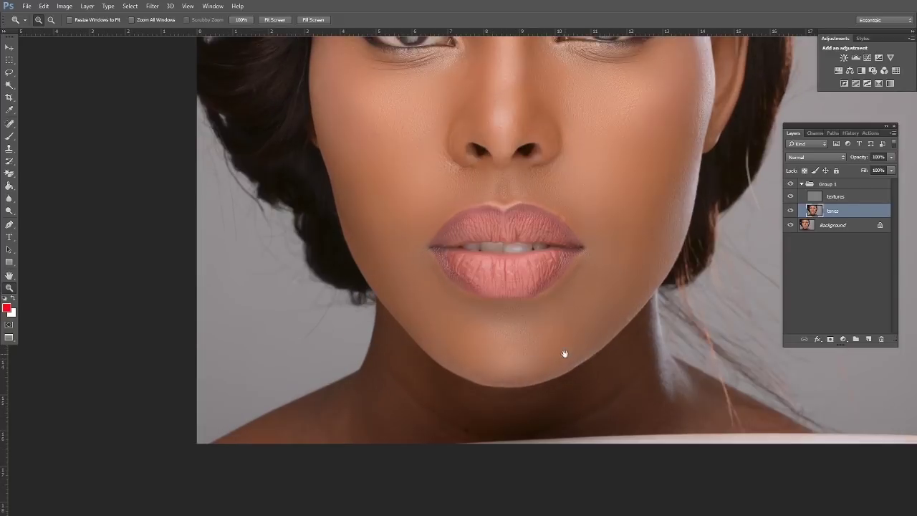
left_click_drag(566, 353, 558, 318)
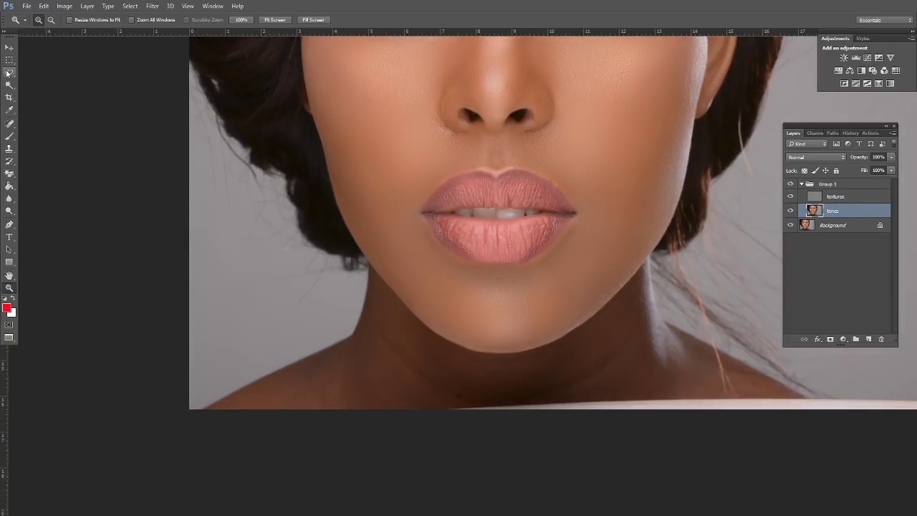
left_click(9, 72)
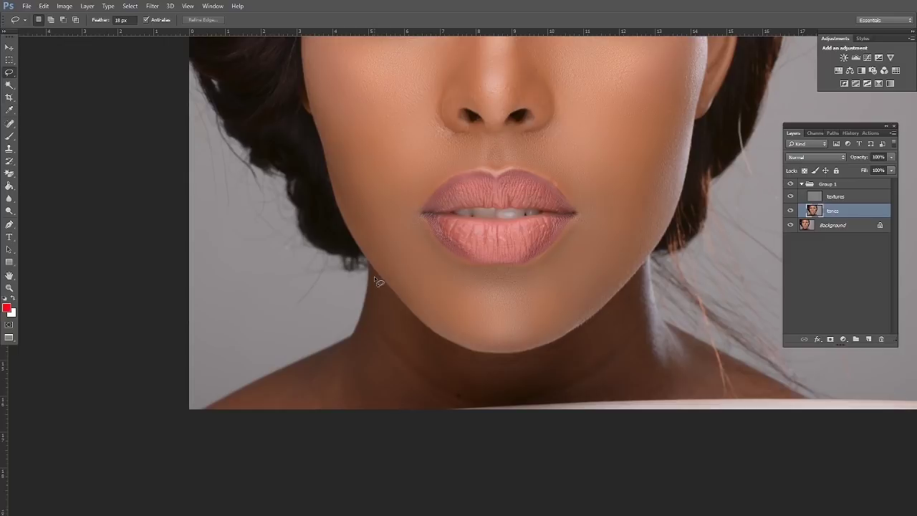
mouse_move(374, 276)
left_mouse_down()
mouse_move(358, 336)
mouse_move(335, 356)
mouse_move(223, 414)
mouse_move(233, 433)
mouse_move(292, 439)
mouse_move(484, 403)
mouse_move(485, 386)
mouse_move(380, 288)
left_mouse_up()
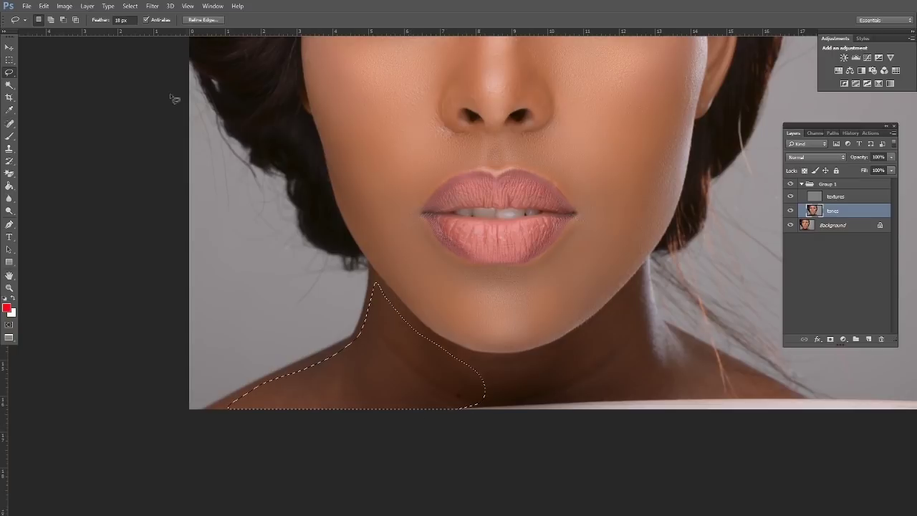
left_click(152, 6)
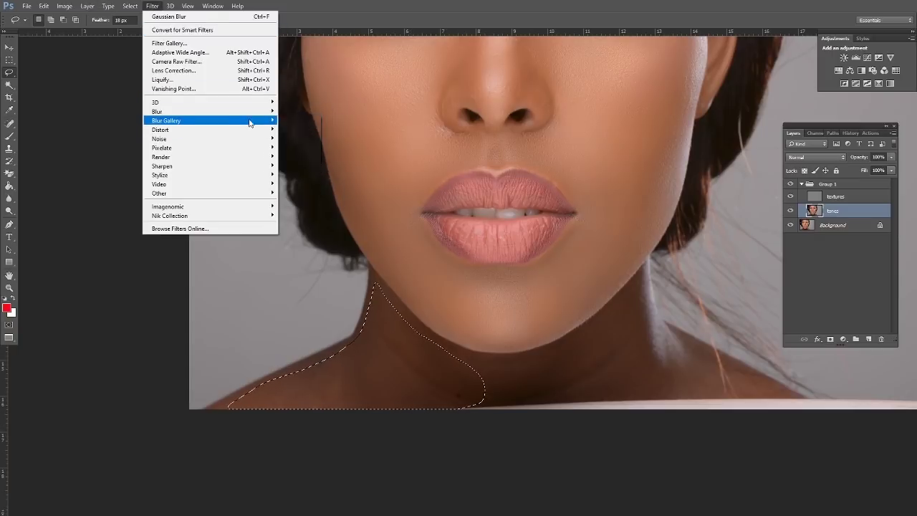
mouse_move(241, 112)
left_click(304, 147)
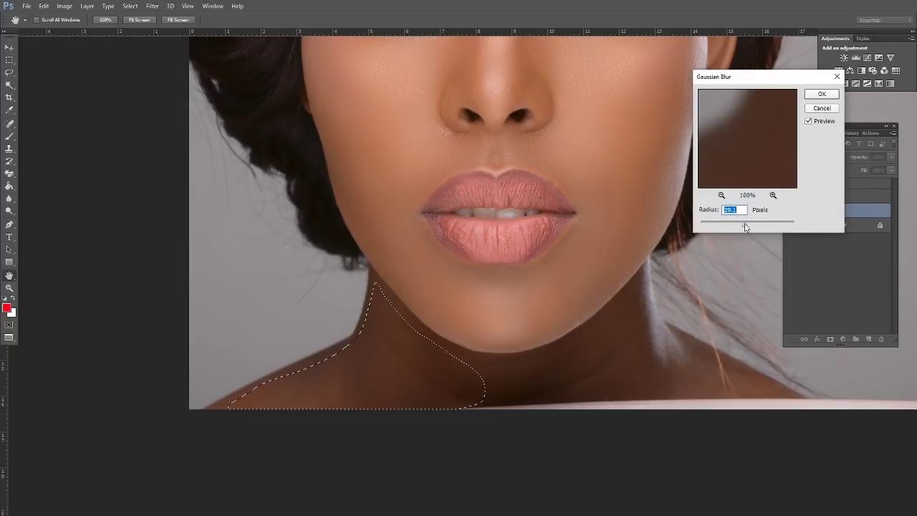
left_click(821, 94)
key("ctrl+d")
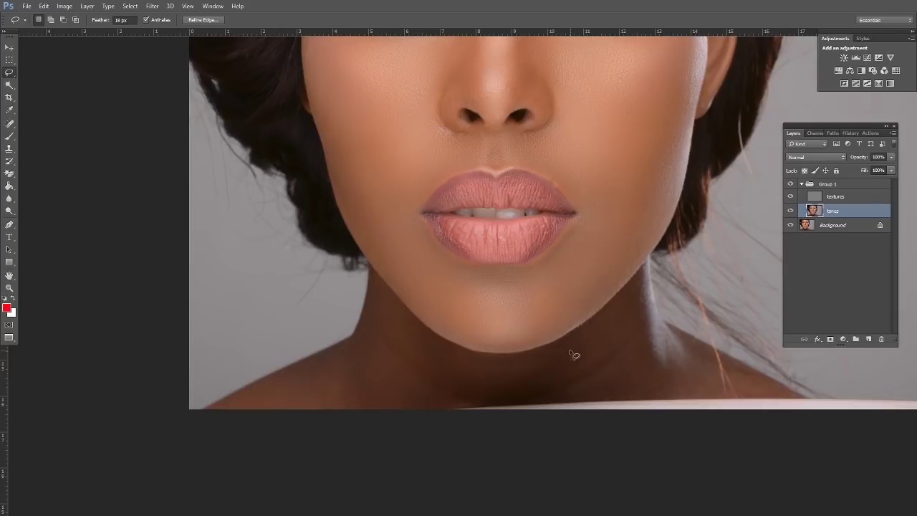
- Lasso the neck beneath the chin and toward the shoulder on the image's right, and apply a Gaussian Blur with a radius of 23.7 pixels
mouse_move(630, 282)
left_mouse_down()
mouse_move(562, 353)
mouse_move(439, 380)
mouse_move(469, 400)
mouse_move(741, 392)
mouse_move(663, 356)
mouse_move(635, 288)
left_mouse_up()
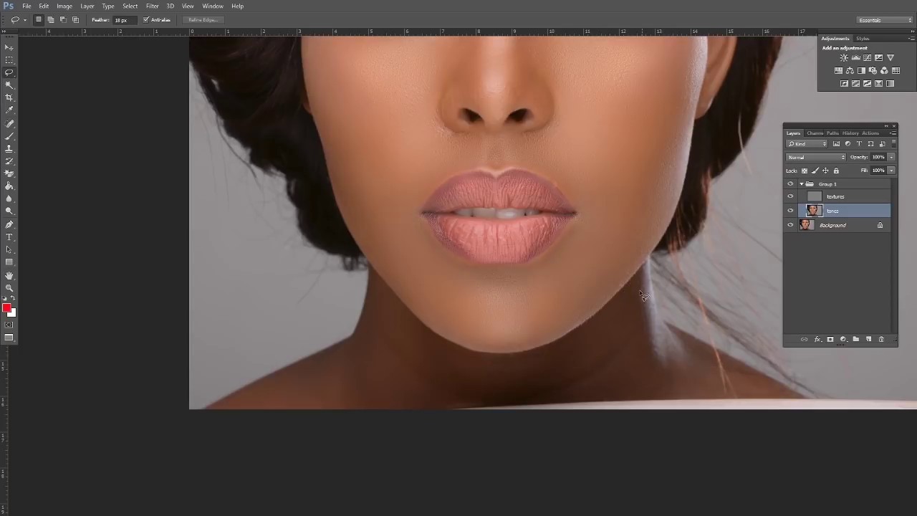
left_click(153, 6)
mouse_move(243, 112)
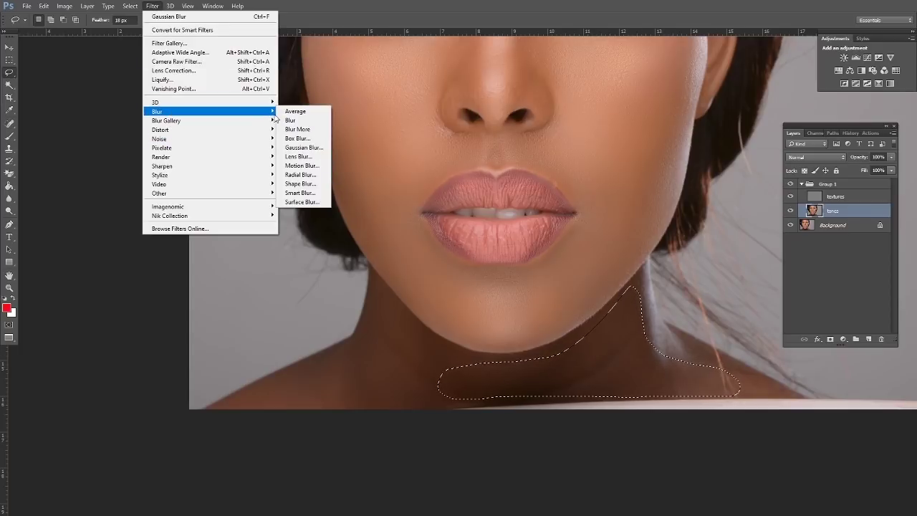
left_click(304, 146)
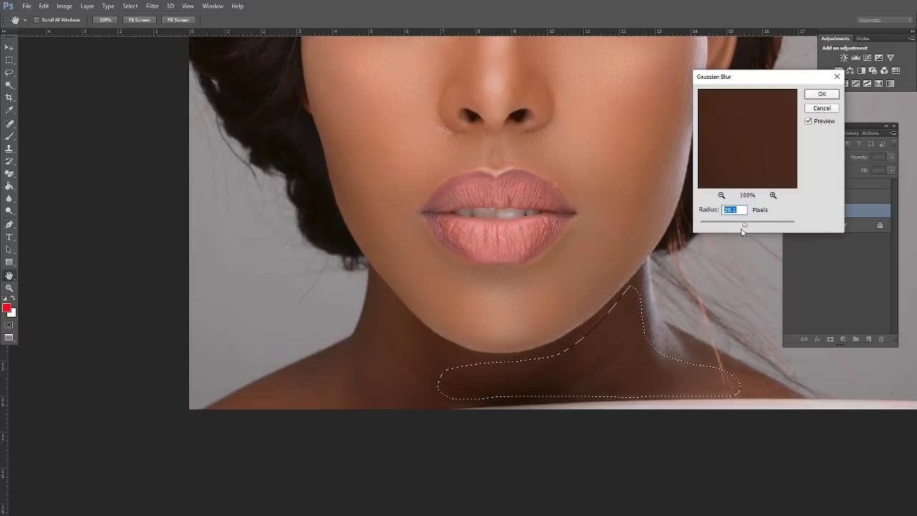
left_click_drag(743, 228, 740, 227)
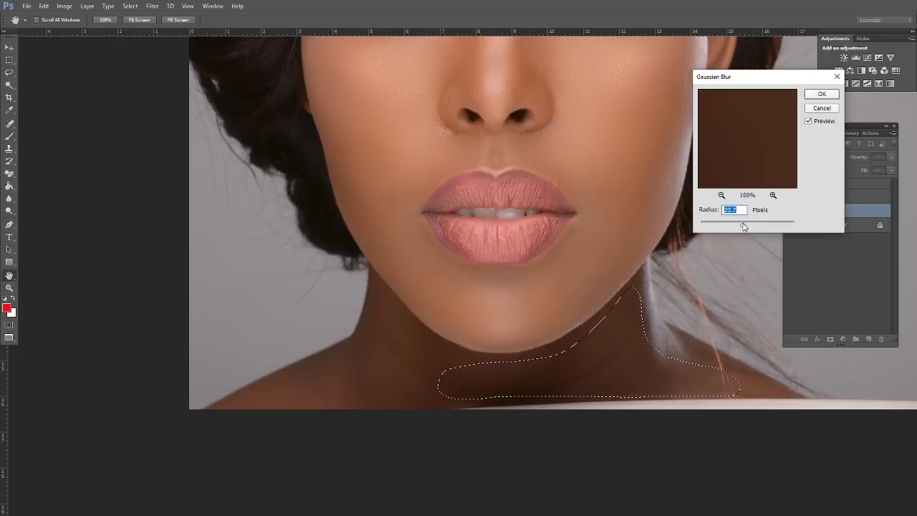
left_click(810, 98)
right_click(620, 205)
left_click(691, 213)
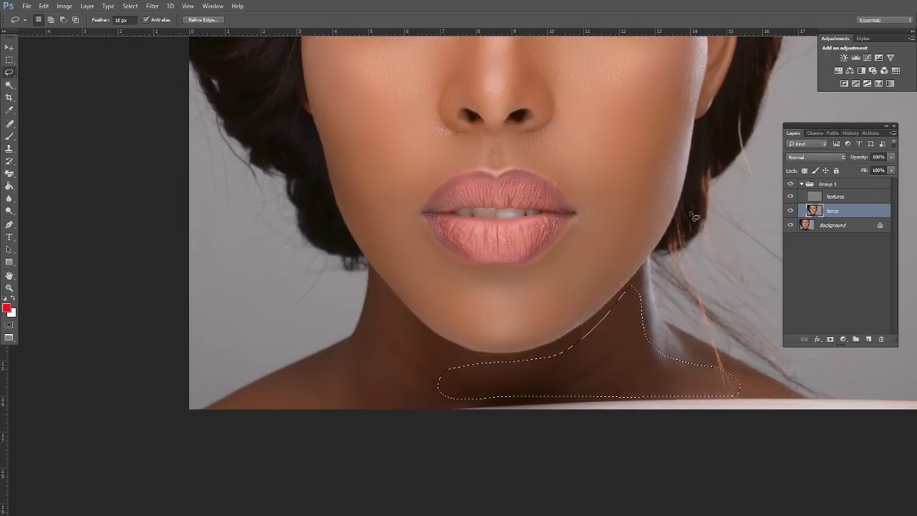
- Collapse Group 1, toggle its visibility to compare the skin before and after smoothing, and expand the group again
left_click_drag(663, 117, 493, 208)
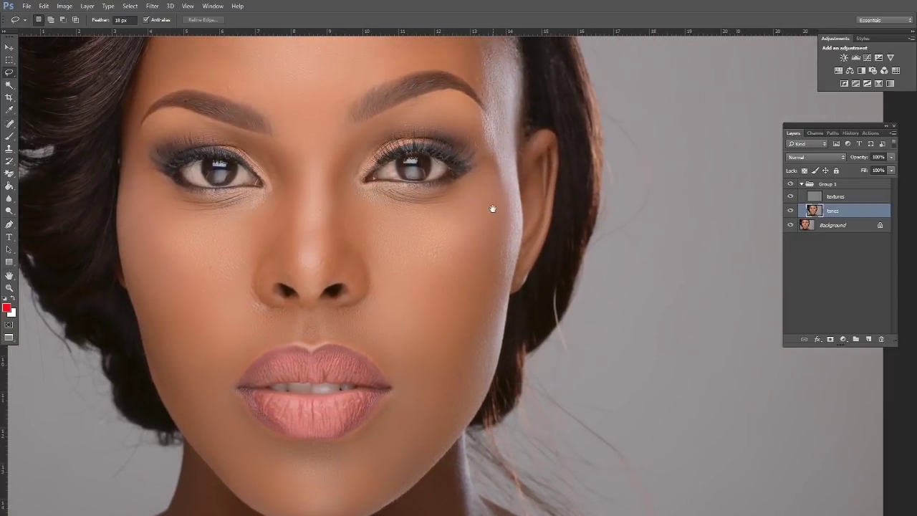
left_click(802, 184)
left_click_drag(567, 215, 636, 191)
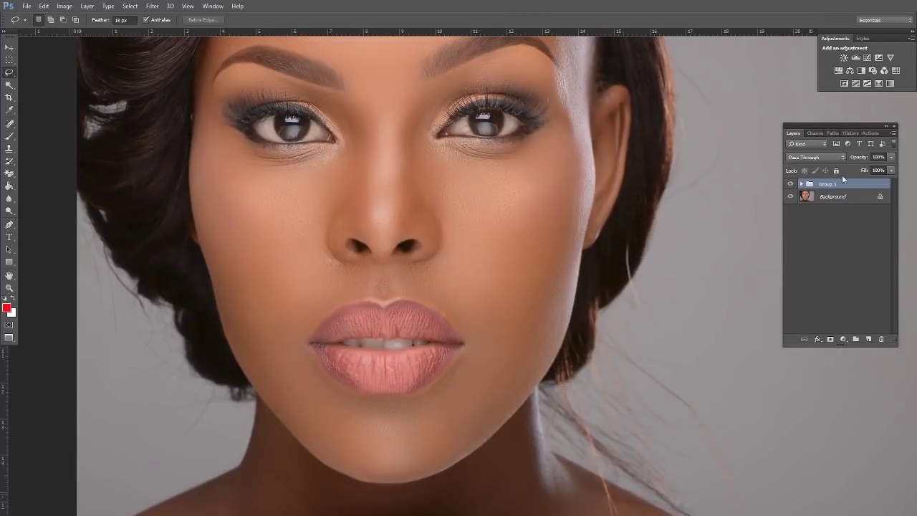
left_click(790, 184)
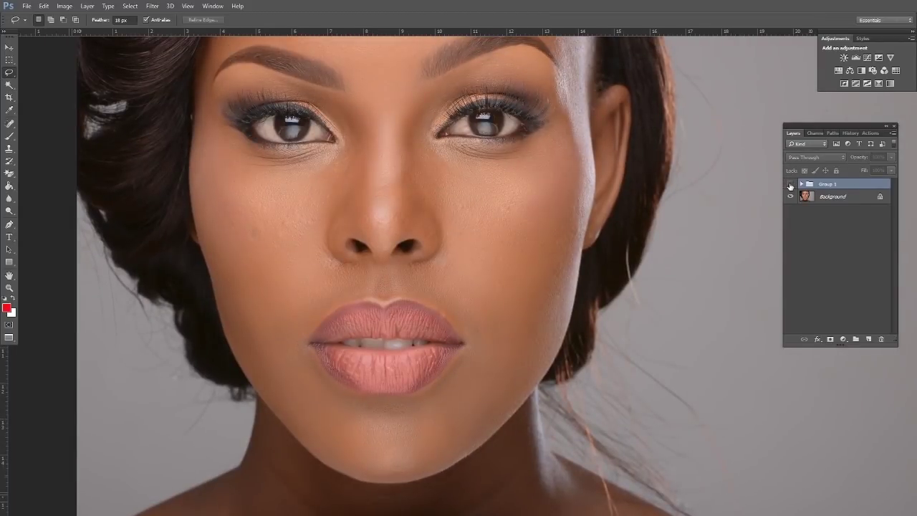
left_click(790, 184)
left_click(790, 185)
left_click(790, 186)
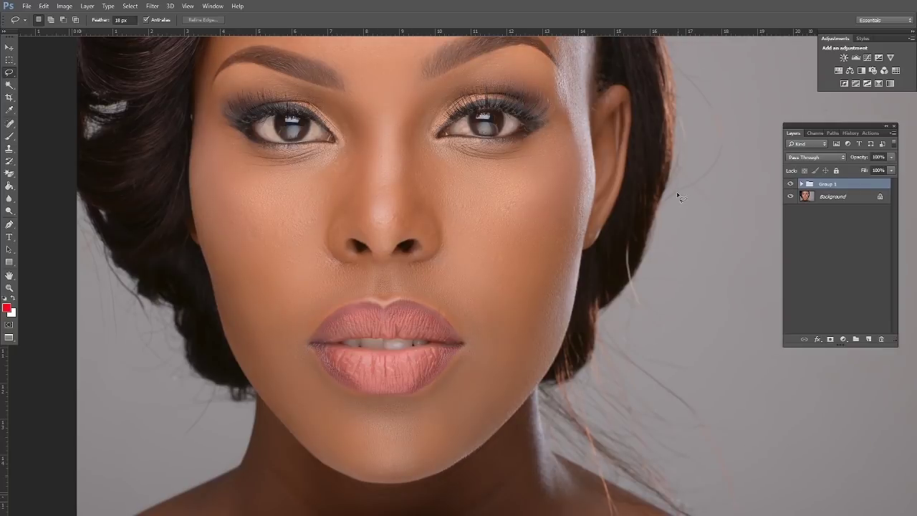
left_click(802, 184)
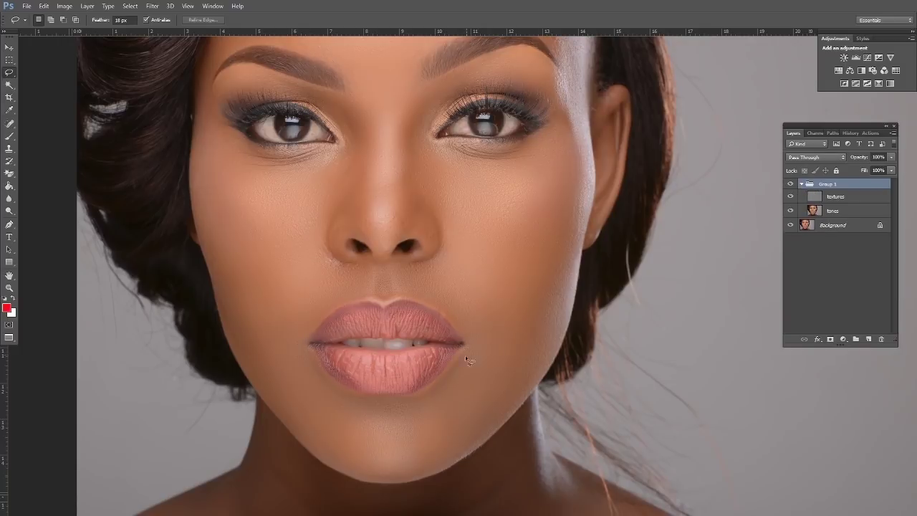
left_click_drag(465, 355, 567, 321)
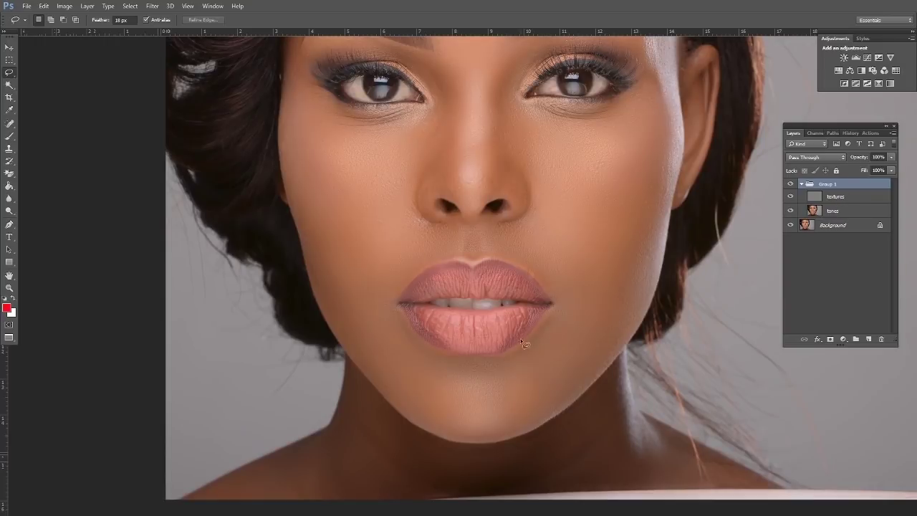
left_click_drag(520, 338, 510, 290)
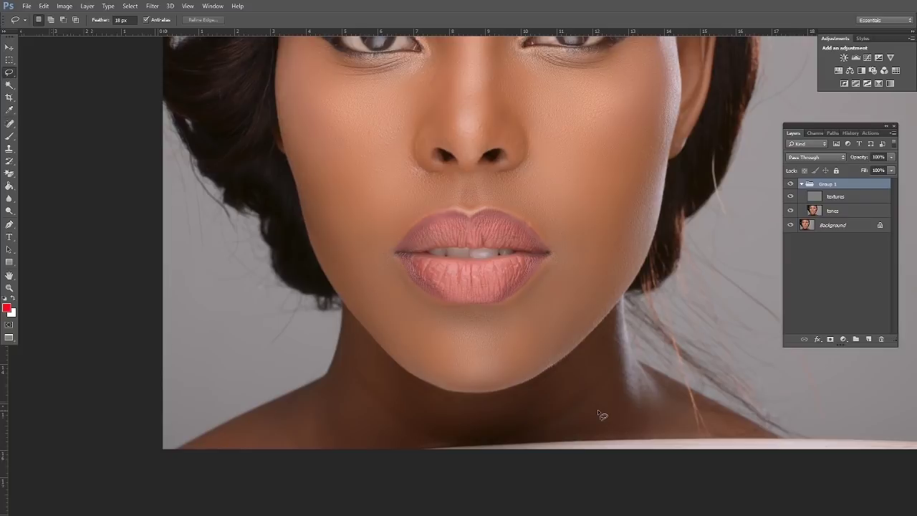
left_click_drag(554, 184, 536, 296)
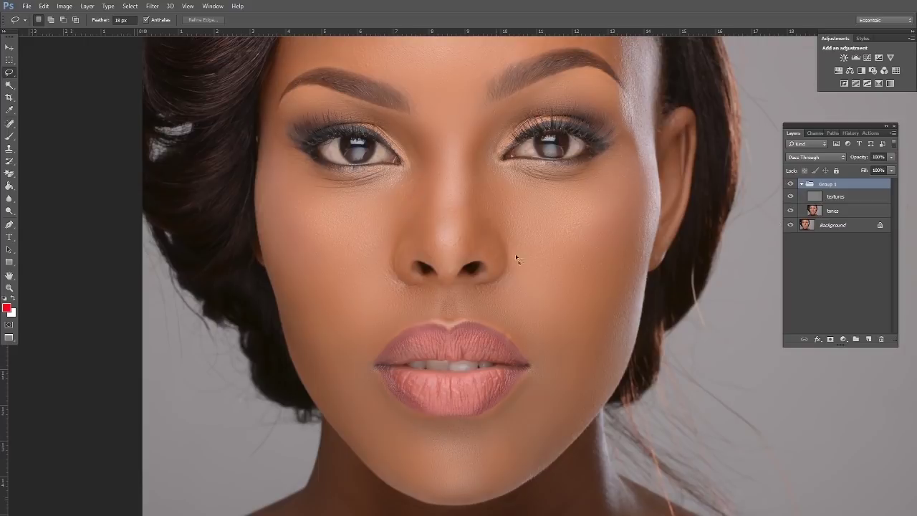
- Add a Curves adjustment layer above the tones layer and raise the RGB midtones strongly to brighten the image
left_click_drag(608, 354, 591, 260)
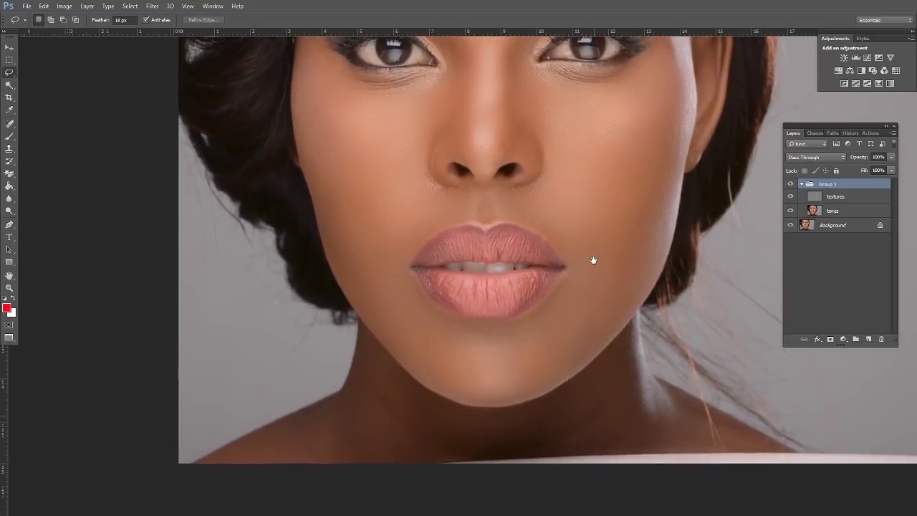
left_click(842, 212)
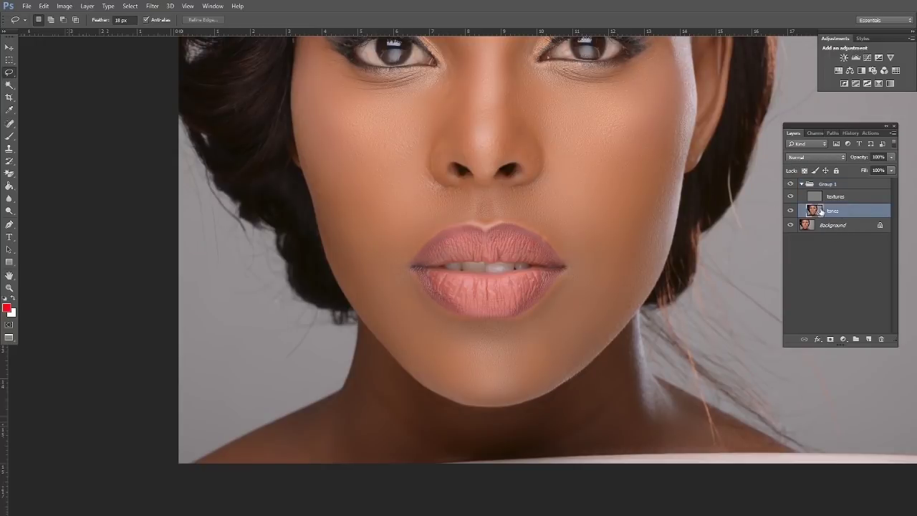
left_click(843, 339)
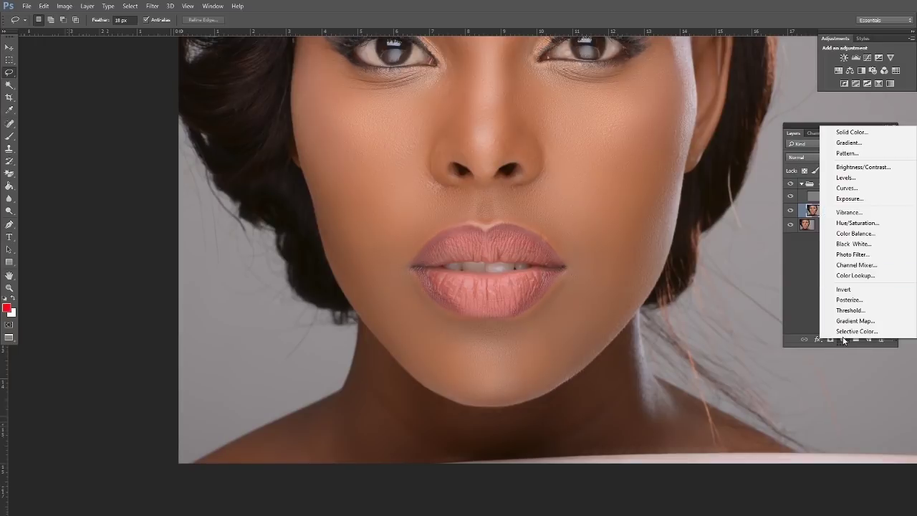
left_click(853, 190)
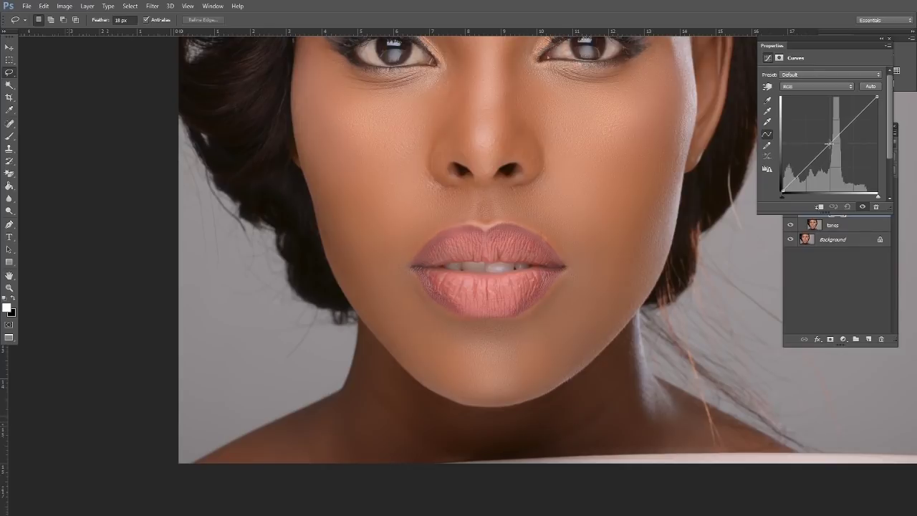
left_click_drag(828, 144, 819, 126)
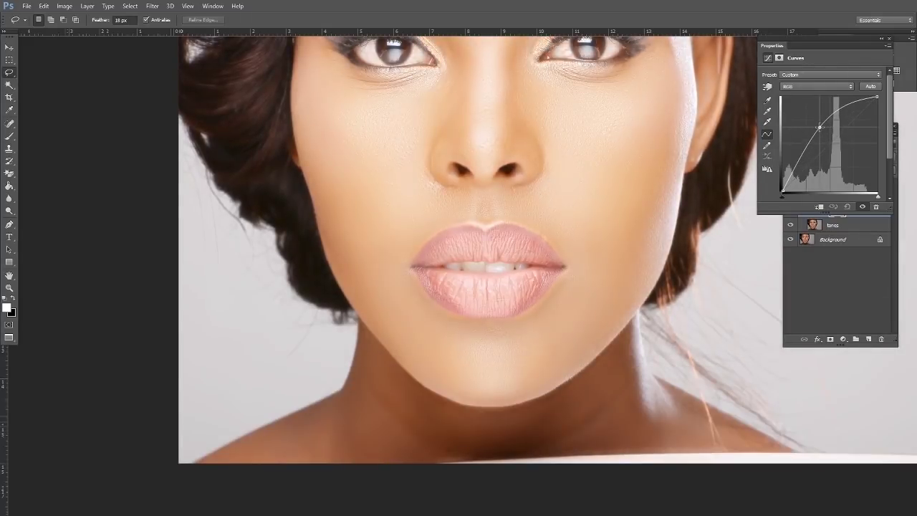
left_click_drag(819, 127, 817, 126)
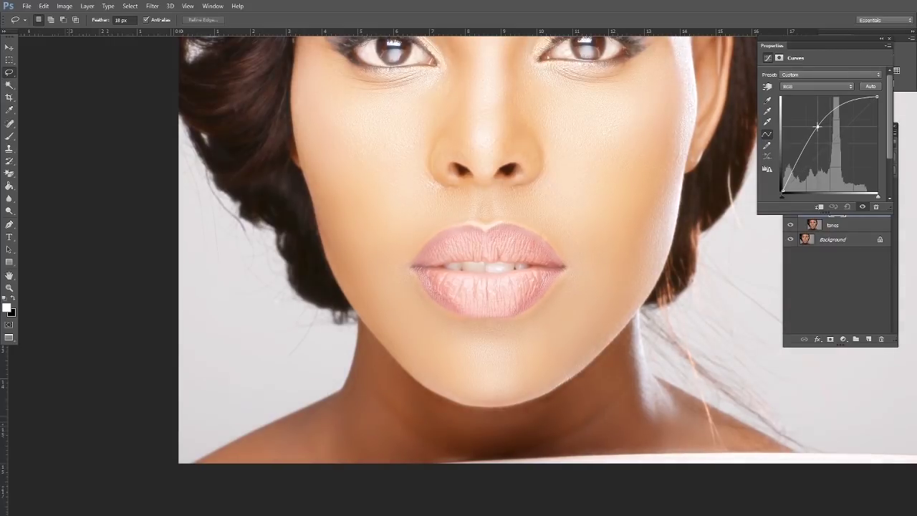
left_click(889, 40)
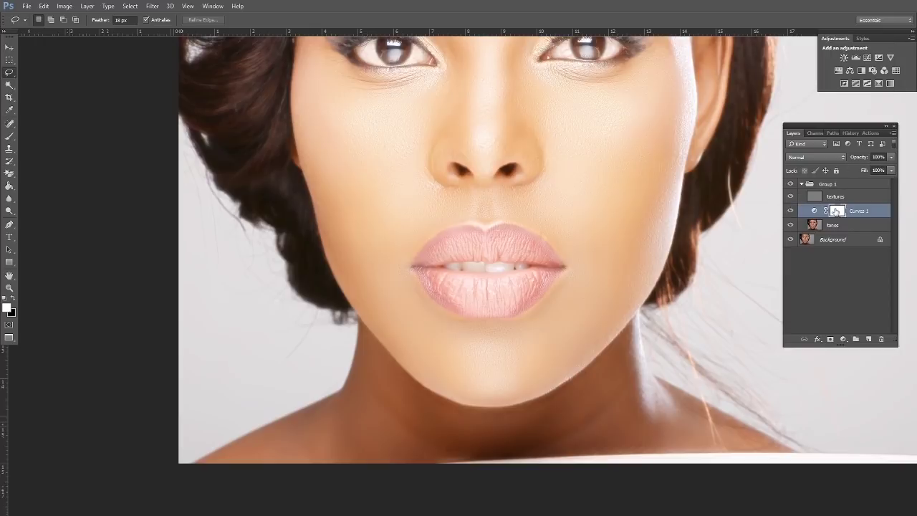
- Rename the new Curves adjustment layer "neck color match"
double_click(861, 211)
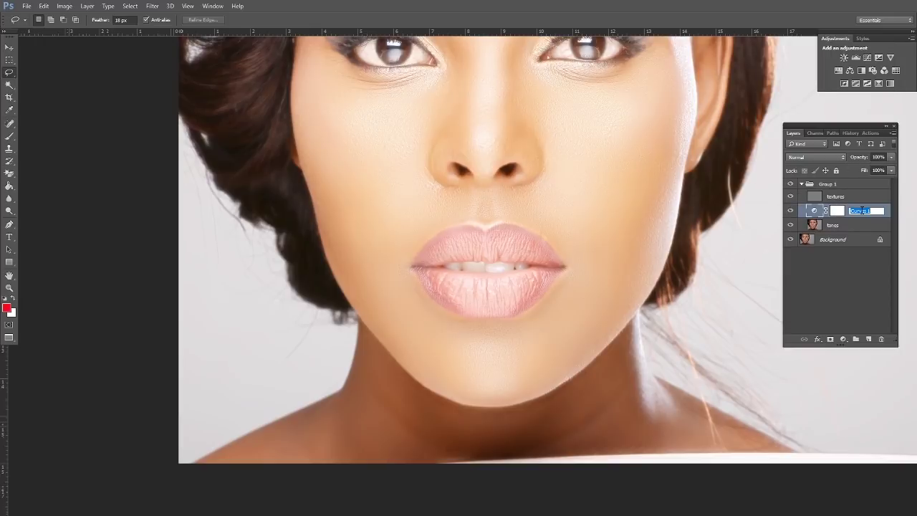
type("n")
type("eck")
type(" c")
type("olor")
type(" match")
key("Return")
- Invert the neck color match layer's mask to black to hide the brightening
left_click(836, 210)
key("d")
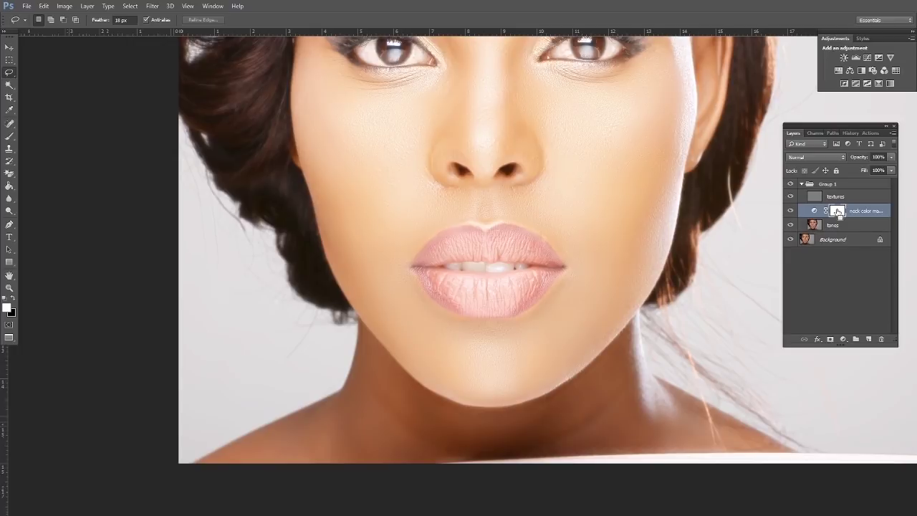
key("ctrl+i")
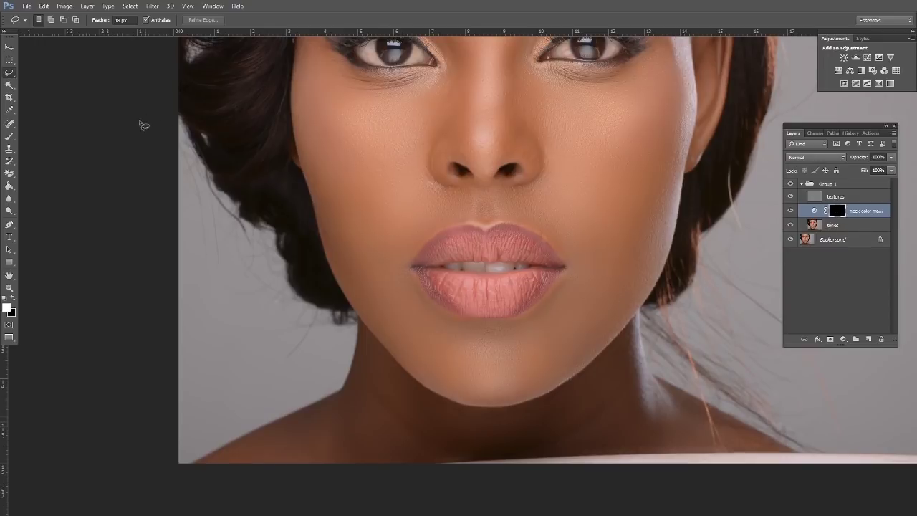
- Paint white on the mask over the neck and shoulders with a soft 498 px brush at 0% hardness
left_click(10, 137)
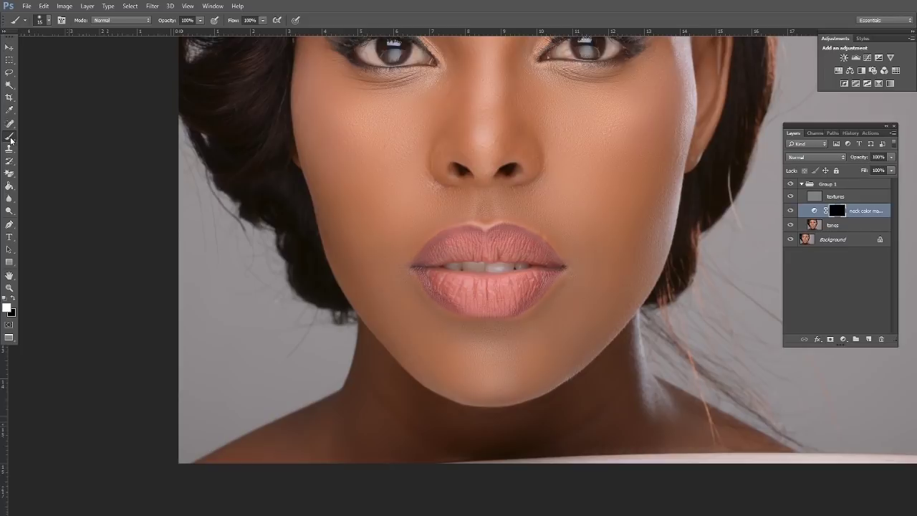
right_click(258, 232)
left_click_drag(354, 256, 364, 257)
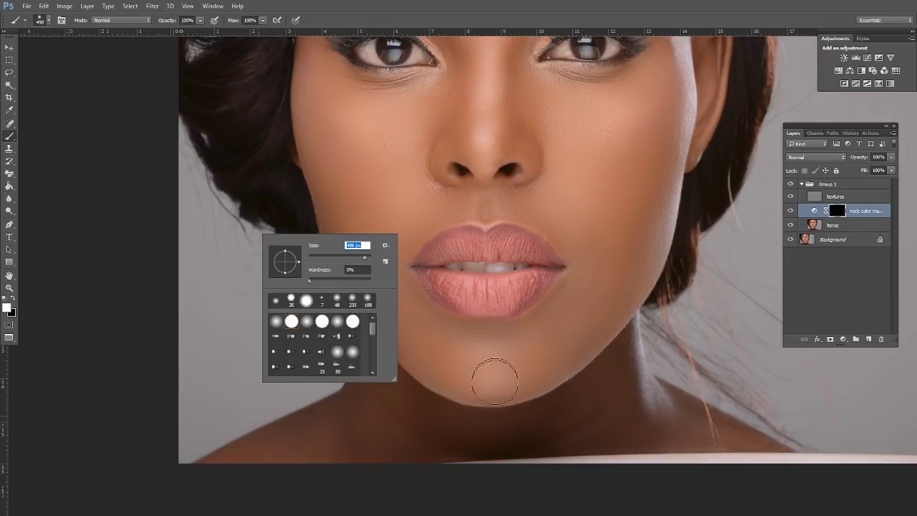
left_click(362, 428)
left_click(373, 422)
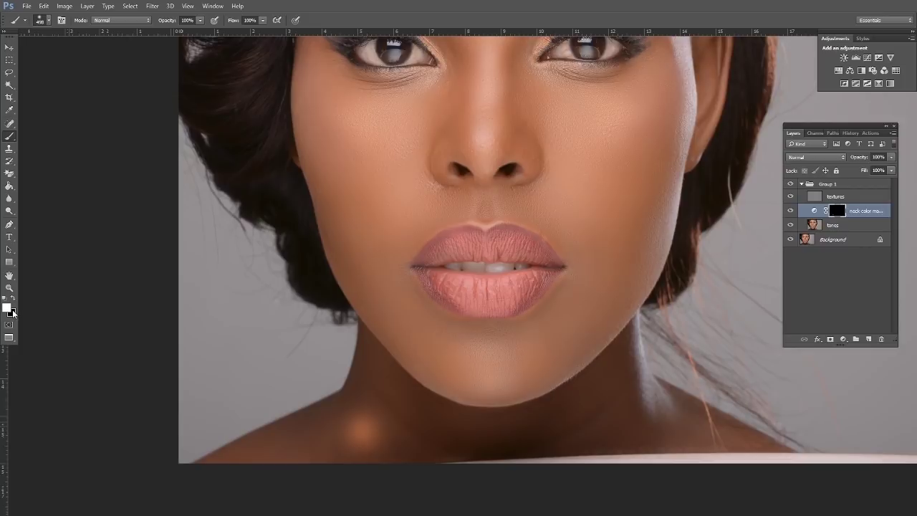
key("x")
key("x")
mouse_move(358, 352)
left_mouse_down()
mouse_move(370, 381)
mouse_move(339, 425)
mouse_move(260, 462)
mouse_move(344, 407)
mouse_move(345, 362)
mouse_move(439, 435)
mouse_move(359, 359)
mouse_move(431, 413)
mouse_move(514, 425)
mouse_move(603, 379)
mouse_move(515, 454)
mouse_move(597, 407)
mouse_move(625, 379)
mouse_move(637, 347)
mouse_move(573, 401)
mouse_move(375, 447)
mouse_move(704, 462)
mouse_move(690, 440)
mouse_move(580, 421)
mouse_move(680, 416)
mouse_move(642, 360)
mouse_move(760, 447)
mouse_move(631, 368)
mouse_move(630, 335)
mouse_move(609, 391)
mouse_move(547, 426)
mouse_move(360, 428)
mouse_move(494, 444)
mouse_move(254, 451)
mouse_move(261, 446)
mouse_move(247, 461)
mouse_move(272, 456)
mouse_move(323, 419)
mouse_move(333, 439)
mouse_move(366, 385)
mouse_move(463, 436)
mouse_move(549, 435)
mouse_move(391, 441)
mouse_move(519, 442)
mouse_move(595, 404)
mouse_move(609, 437)
left_mouse_up()
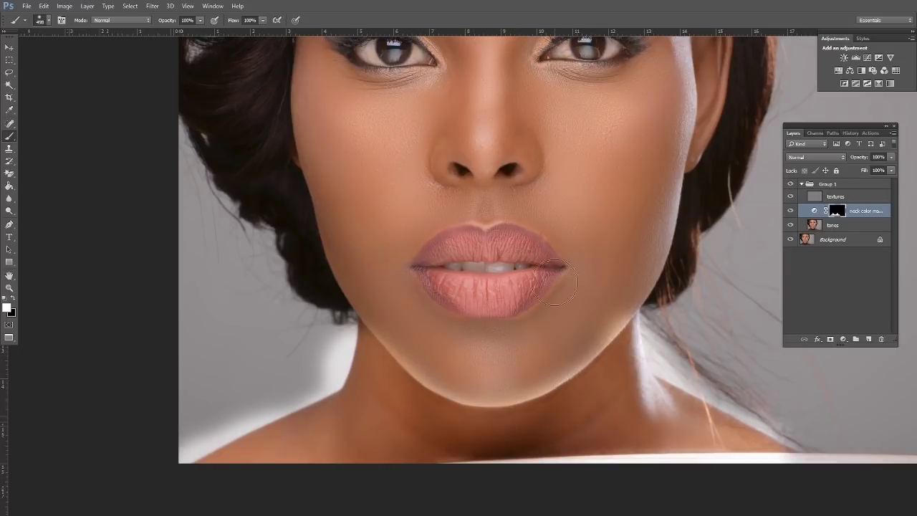
- Paint black on the mask along the chin and jawline to remove the brightening from the face, undoing and redoing strokes as needed
left_click(13, 298)
mouse_move(438, 377)
left_mouse_down()
mouse_move(489, 386)
mouse_move(446, 369)
mouse_move(608, 326)
mouse_move(665, 239)
left_mouse_up()
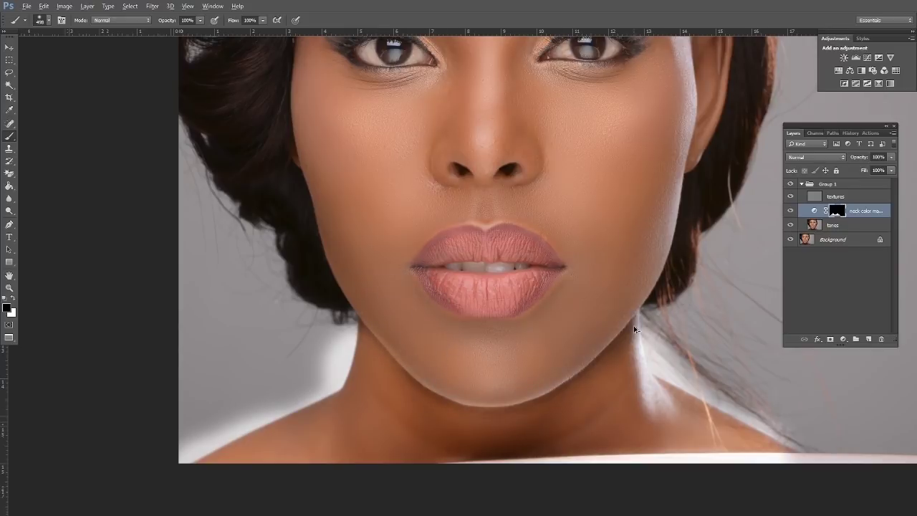
key("ctrl+alt+z")
key("ctrl+alt+z")
mouse_move(621, 296)
left_mouse_down()
mouse_move(600, 319)
mouse_move(563, 358)
left_mouse_up()
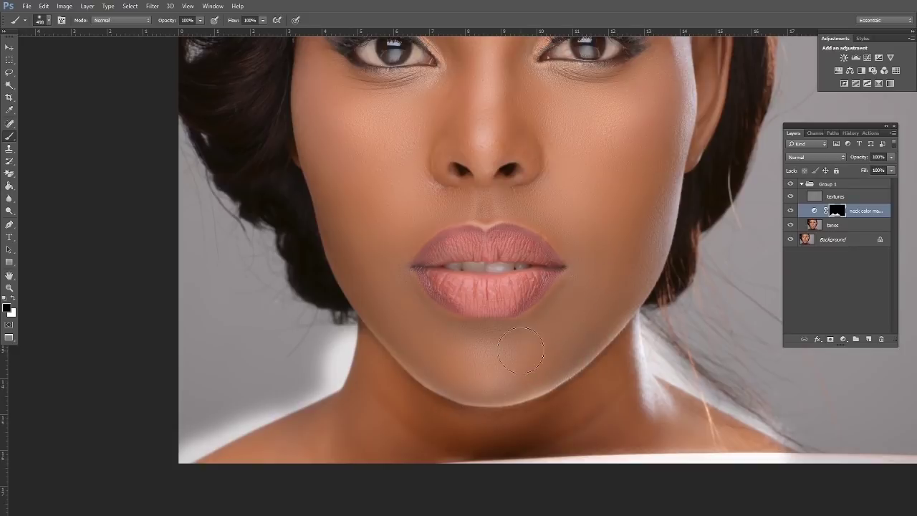
- Reduce the brush to 49% opacity and 53% flow, and paint black over the bright background halo beside the neck and shoulders
right_click(503, 332)
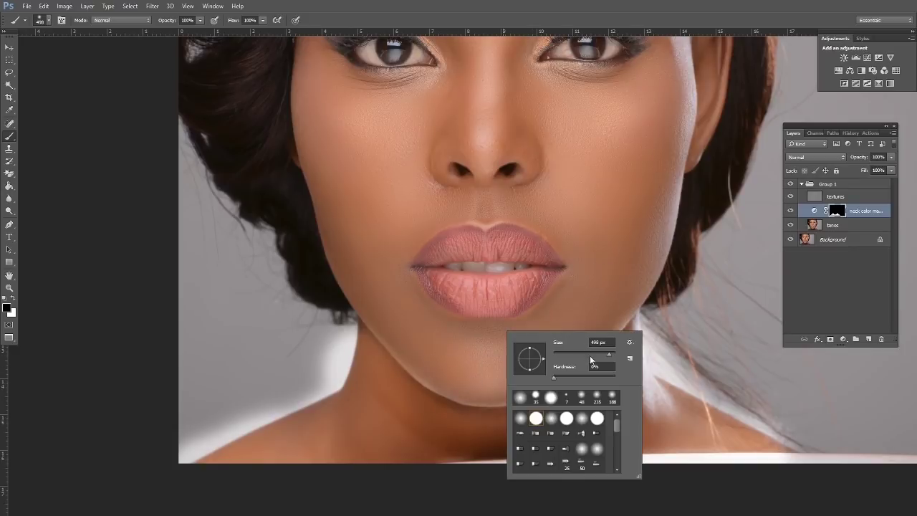
left_click(262, 22)
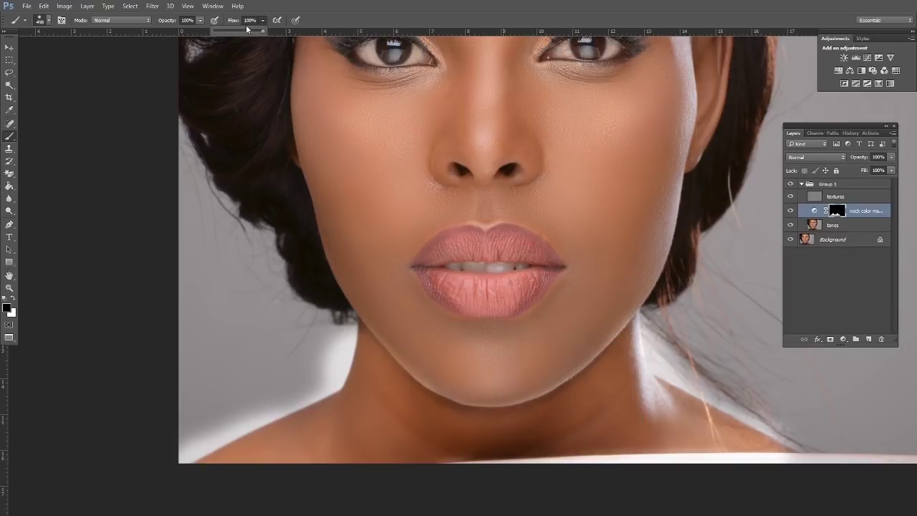
left_click(199, 20)
left_click_drag(199, 31, 175, 32)
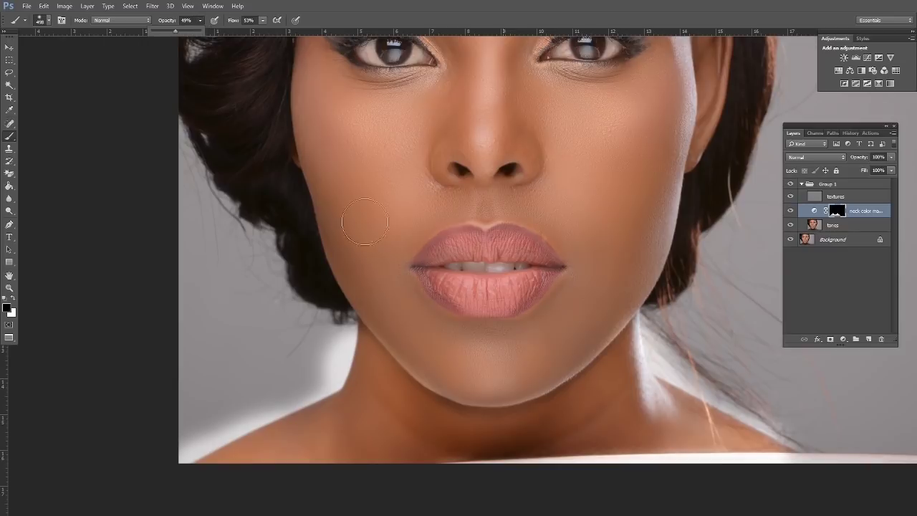
left_click(375, 312)
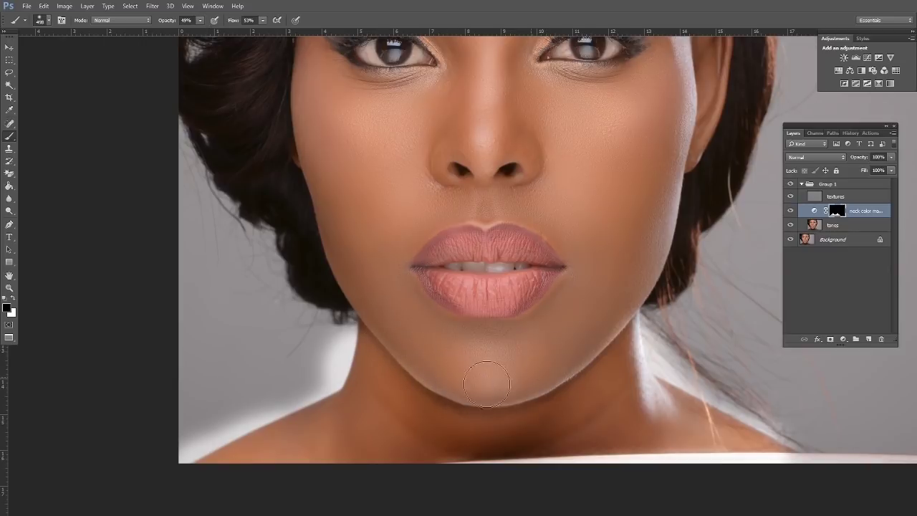
mouse_move(668, 345)
left_mouse_down()
mouse_move(652, 338)
mouse_move(684, 362)
left_mouse_up()
mouse_move(343, 322)
left_mouse_down()
mouse_move(304, 386)
mouse_move(325, 343)
mouse_move(323, 379)
mouse_move(334, 344)
mouse_move(251, 404)
mouse_move(244, 389)
mouse_move(163, 449)
mouse_move(233, 419)
mouse_move(108, 466)
left_mouse_up()
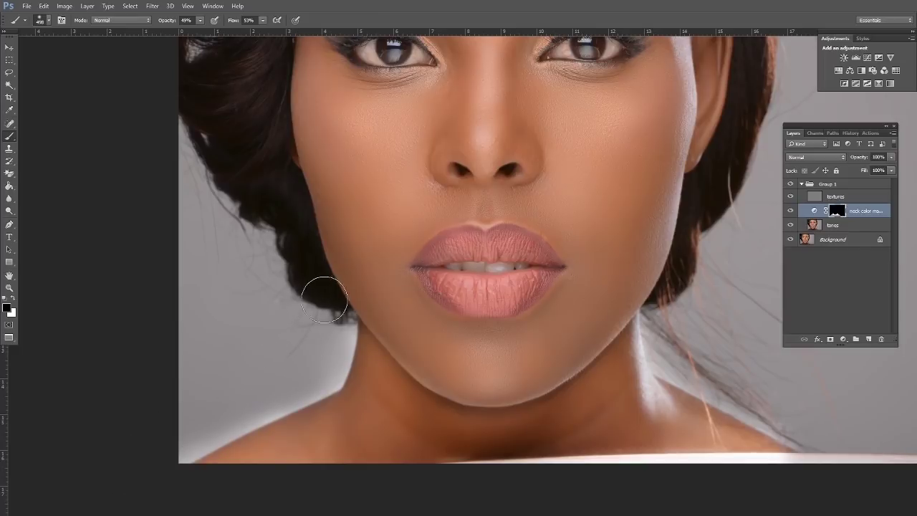
mouse_move(670, 341)
left_mouse_down()
mouse_move(755, 409)
mouse_move(889, 472)
left_mouse_up()
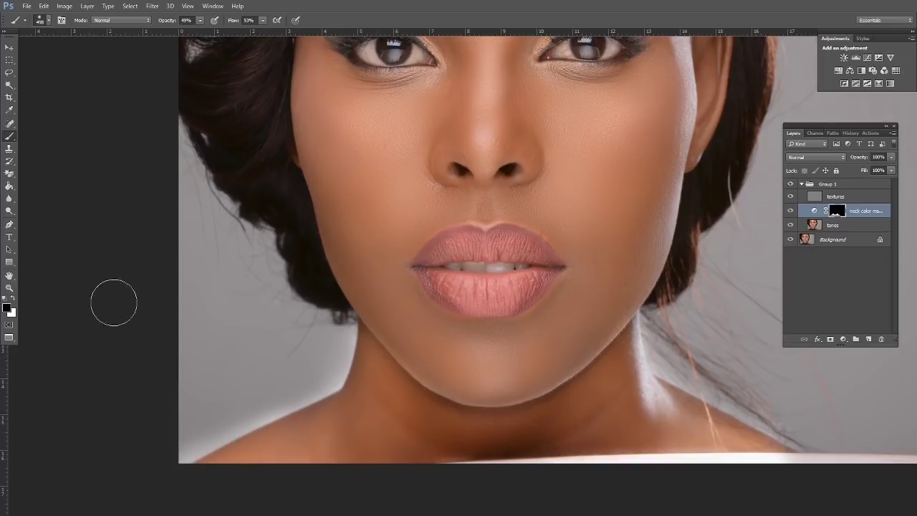
- Paint white on the mask over the neck just beneath the jaw with a soft 182 px brush
left_click(13, 302)
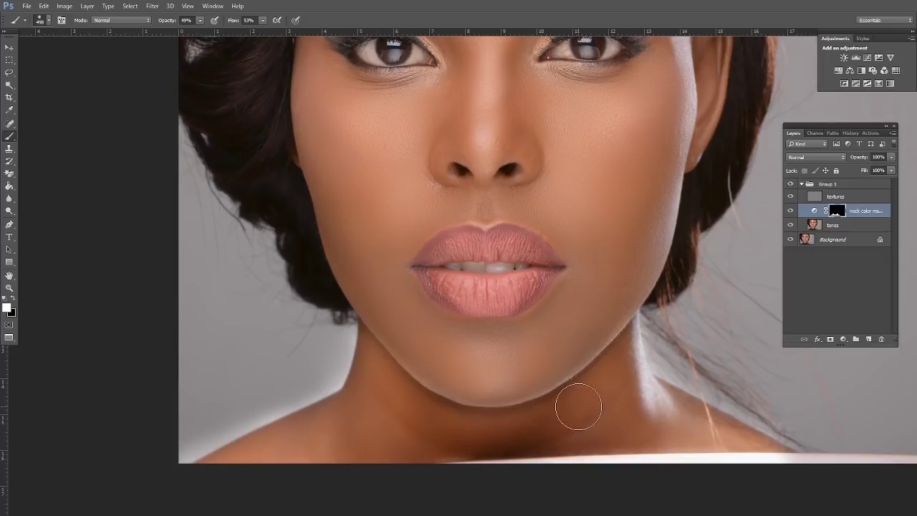
right_click(609, 413)
left_click(675, 371)
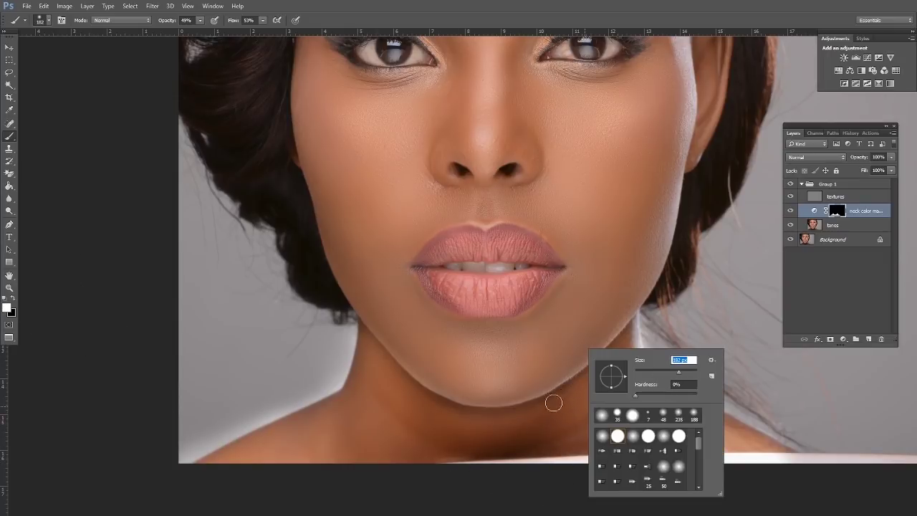
left_click(553, 402)
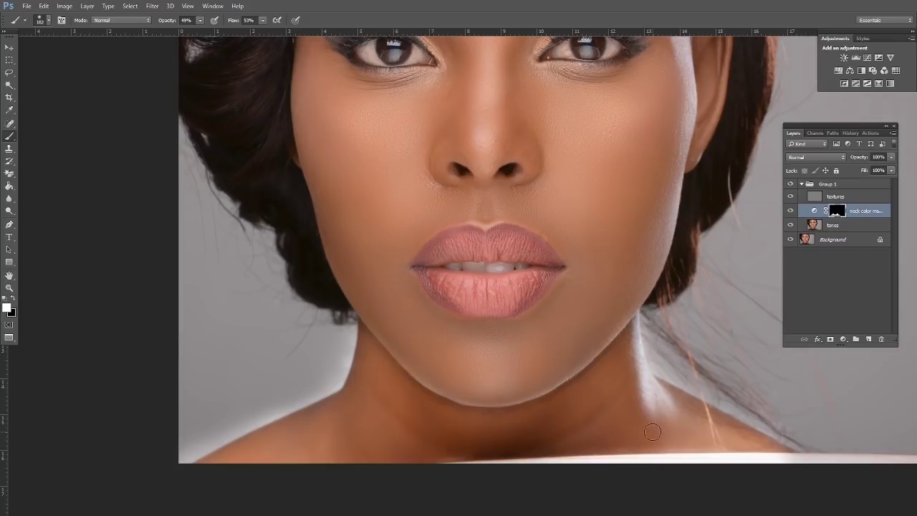
- Compare the neck against the face across the whole portrait with the neck color match layer hidden and shown
key("alt+space")
left_click(536, 295)
left_click(535, 294, "alt")
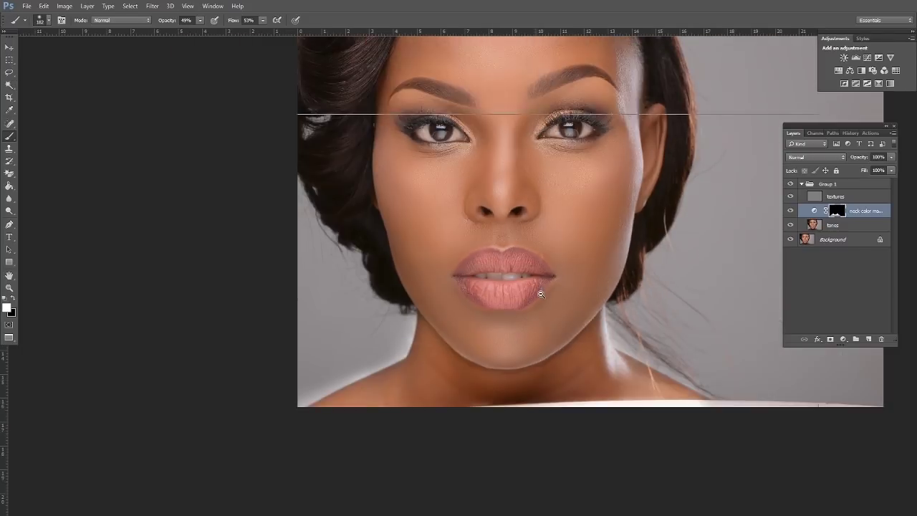
left_click(536, 295, "alt")
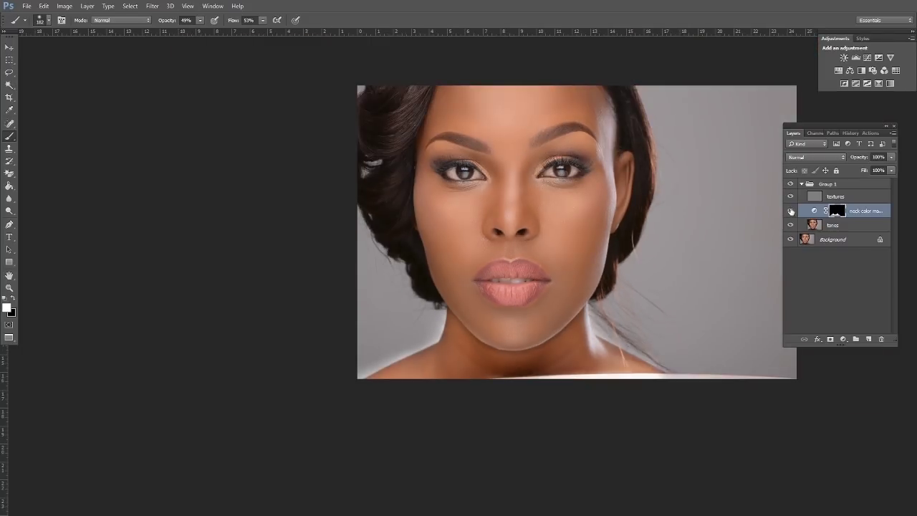
left_click(790, 210)
left_click(790, 211)
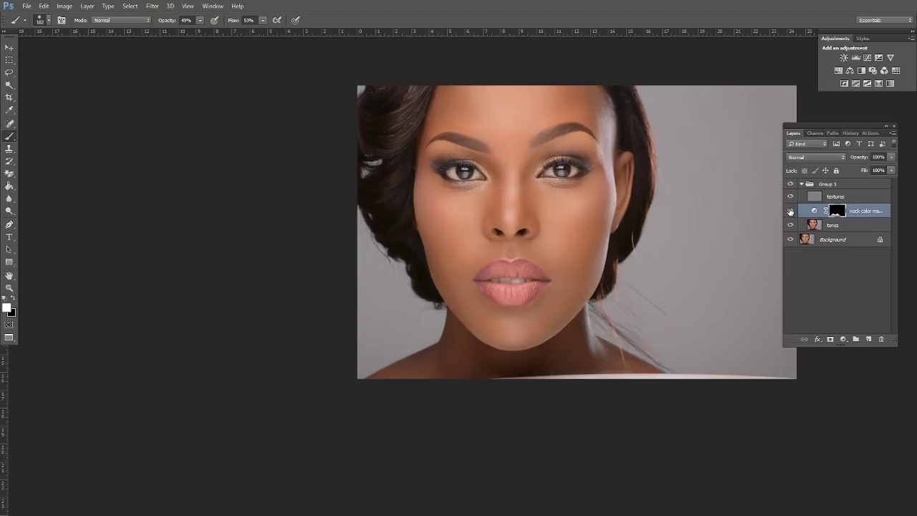
left_click(790, 211)
left_click(790, 211)
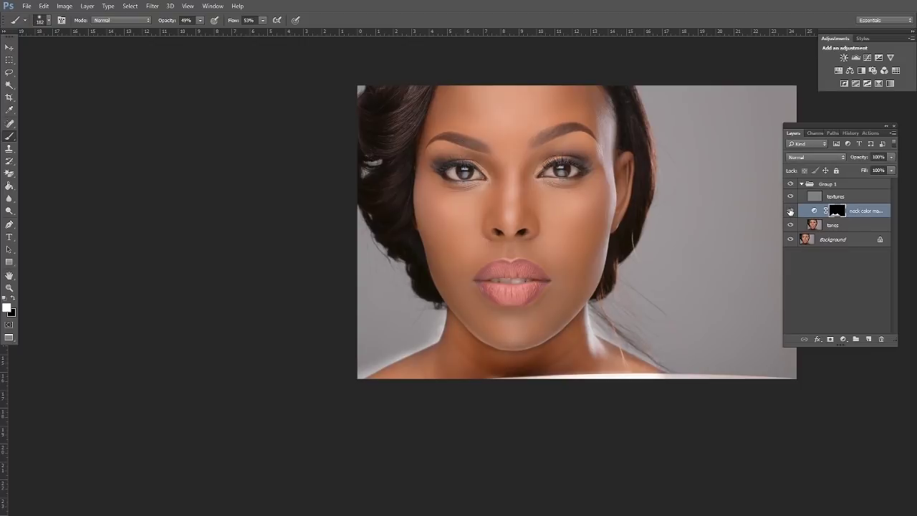
left_click(790, 211)
left_click(790, 211)
- Add a Levels adjustment layer clipped to the neck color match layer, and dock its properties beneath the layer list
left_click(843, 339)
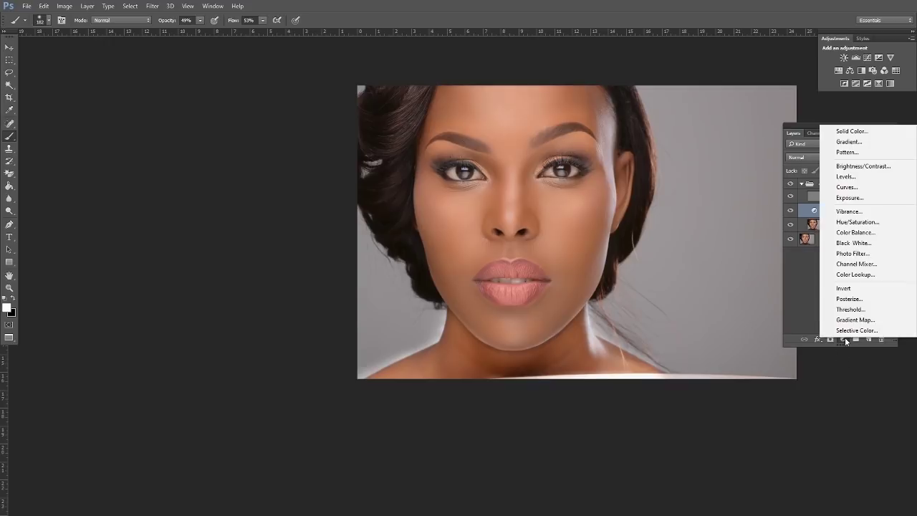
left_click(846, 177)
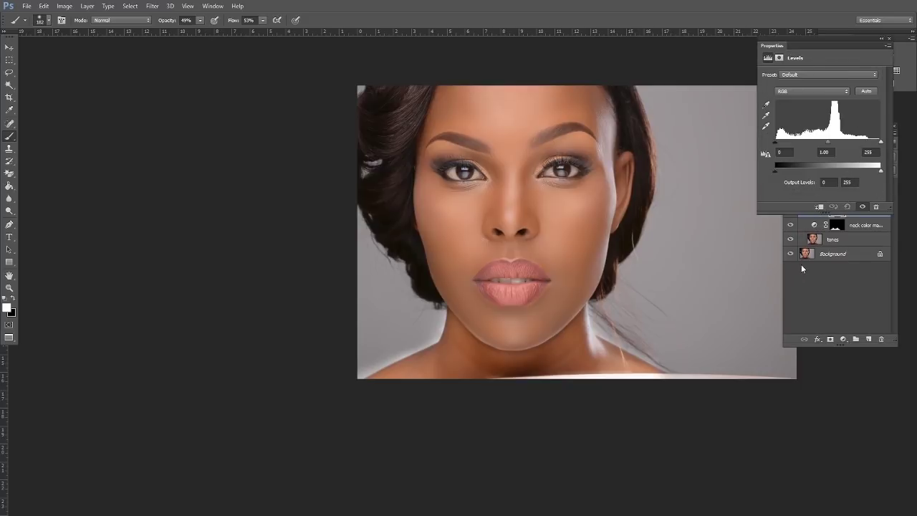
left_click(820, 208)
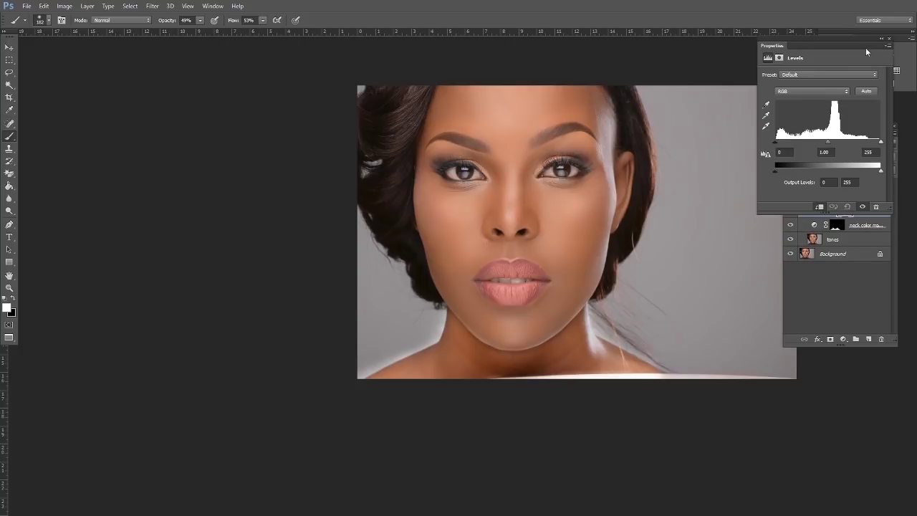
left_click_drag(864, 39, 809, 362)
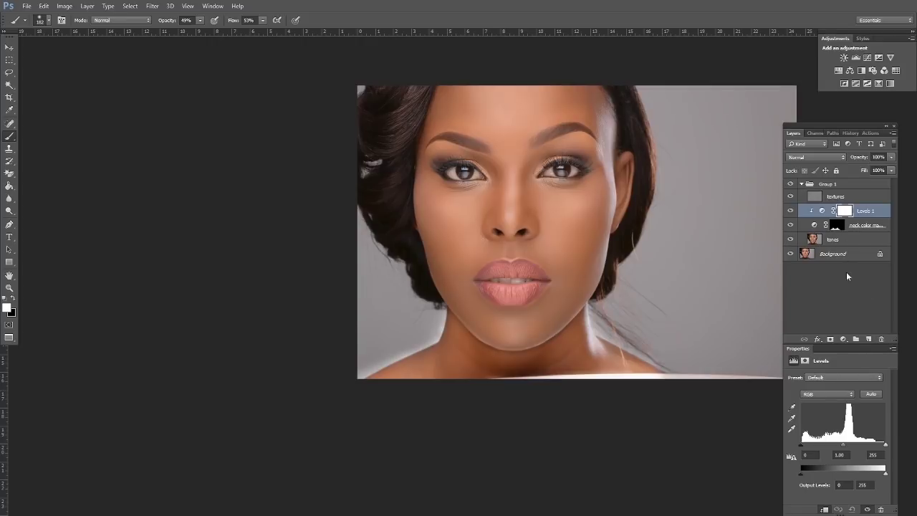
- Set the Levels adjustment's white input level to 231 in the Blue channel
left_click(850, 395)
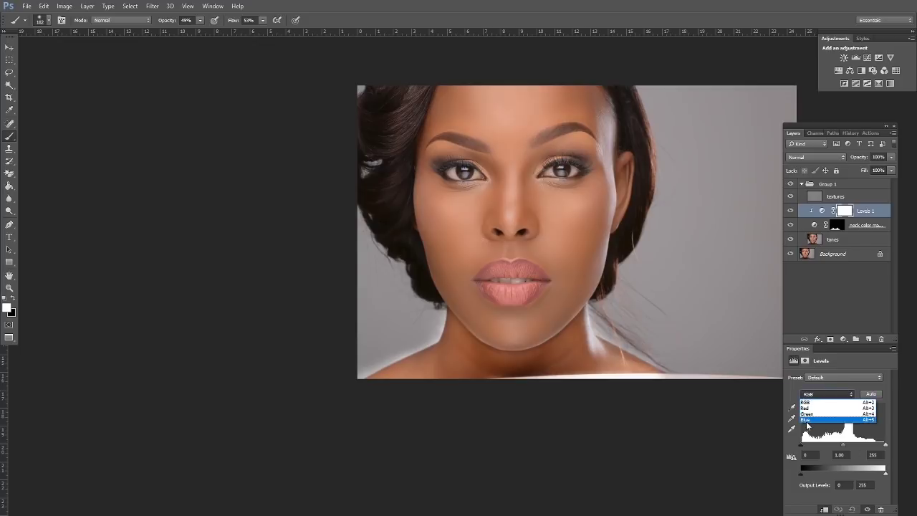
left_click(807, 421)
mouse_move(886, 446)
left_mouse_down()
mouse_move(872, 447)
mouse_move(883, 445)
left_mouse_up()
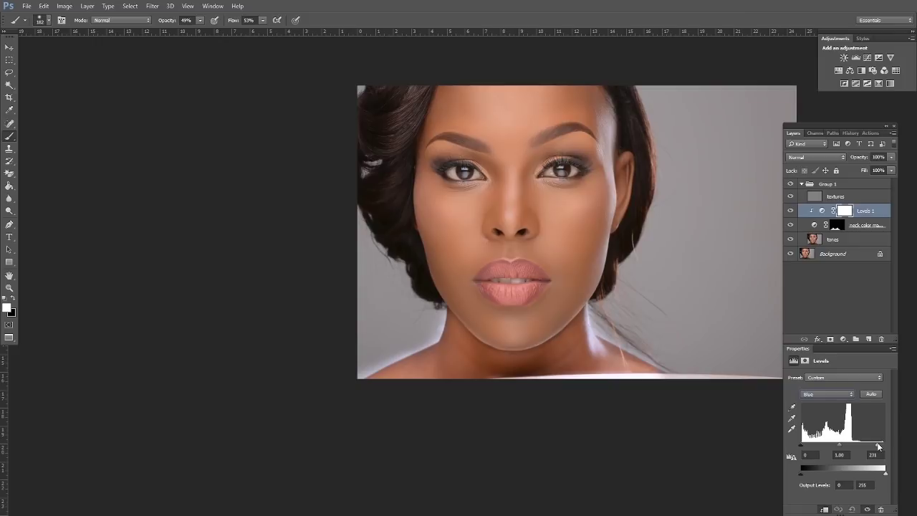
- Fine-tune the midtone input level of the Levels adjustment clipped to the neck color match layer
left_click(852, 395)
left_click(840, 447)
left_click_drag(840, 447, 841, 447)
- Target the neck color match layer's mask and set the soft brush to 467 px with 0% hardness
left_click(852, 226)
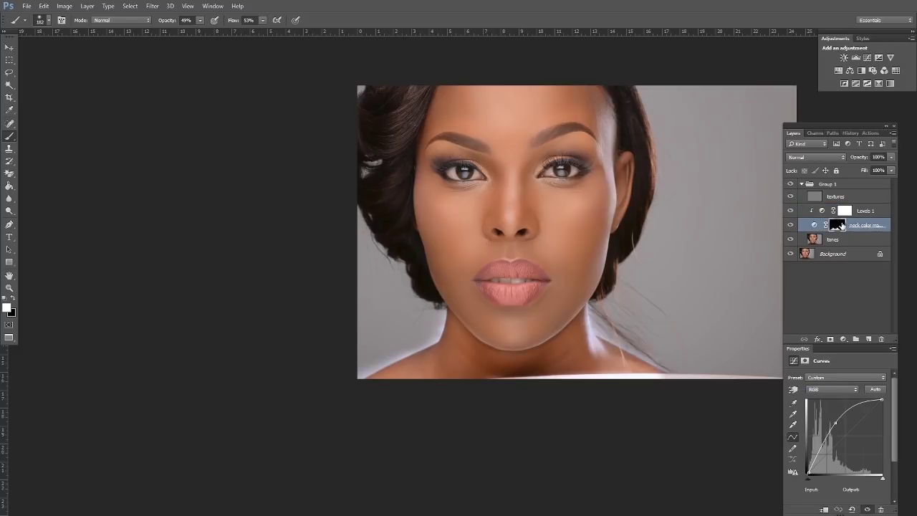
left_click(838, 225)
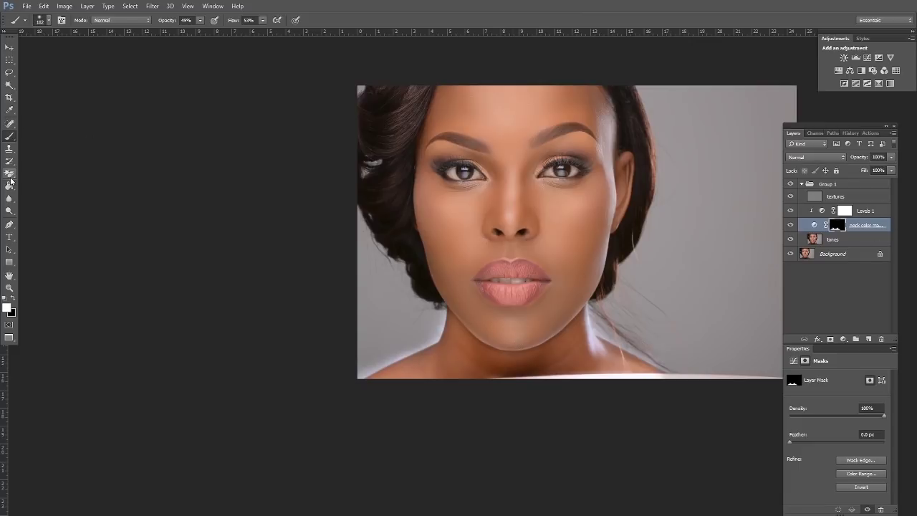
right_click(10, 136)
left_click(57, 136)
right_click(444, 328)
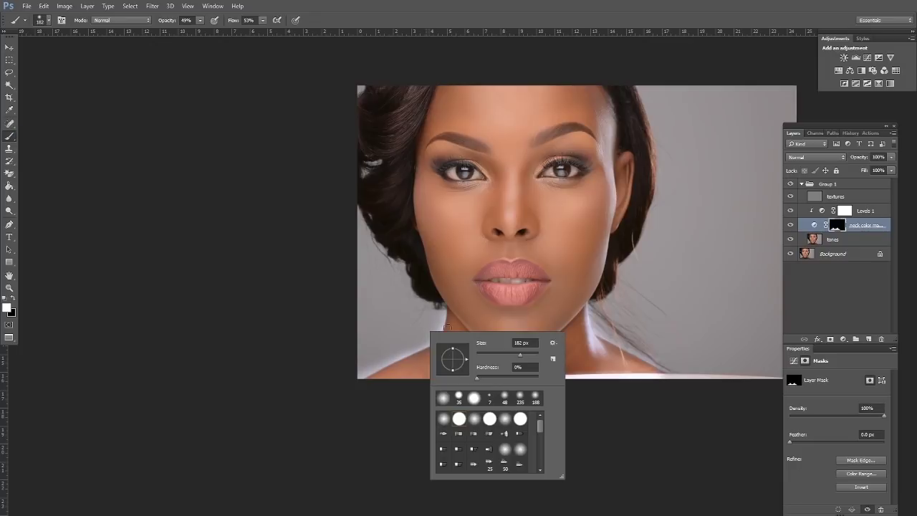
left_click(436, 315)
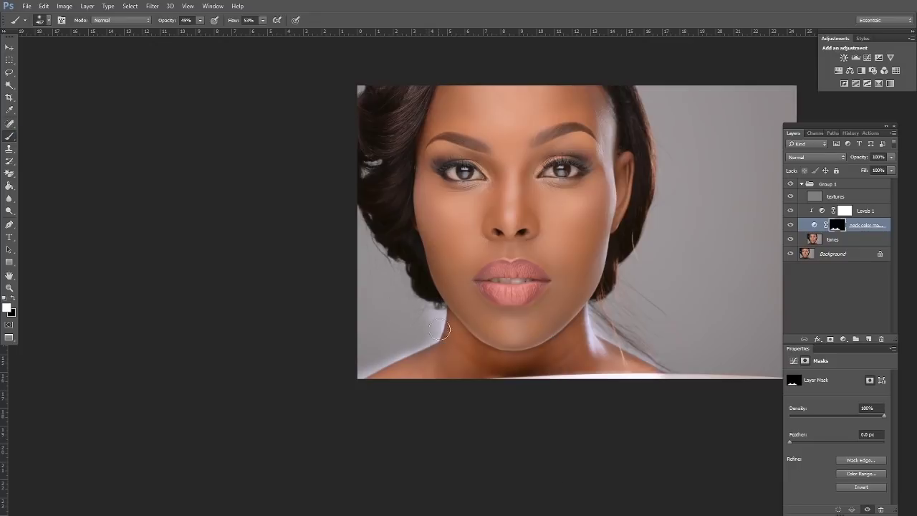
key("alt+bracketright")
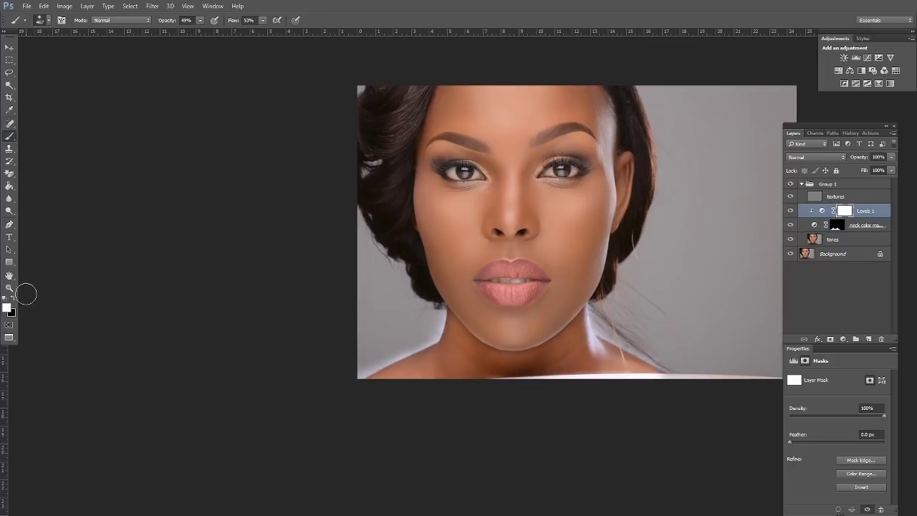
- Paint black on the neck color match mask over the background beside the neck, enlarging the soft brush to 2209 px
left_click(13, 298)
left_click_drag(835, 224, 837, 227)
left_click(836, 227)
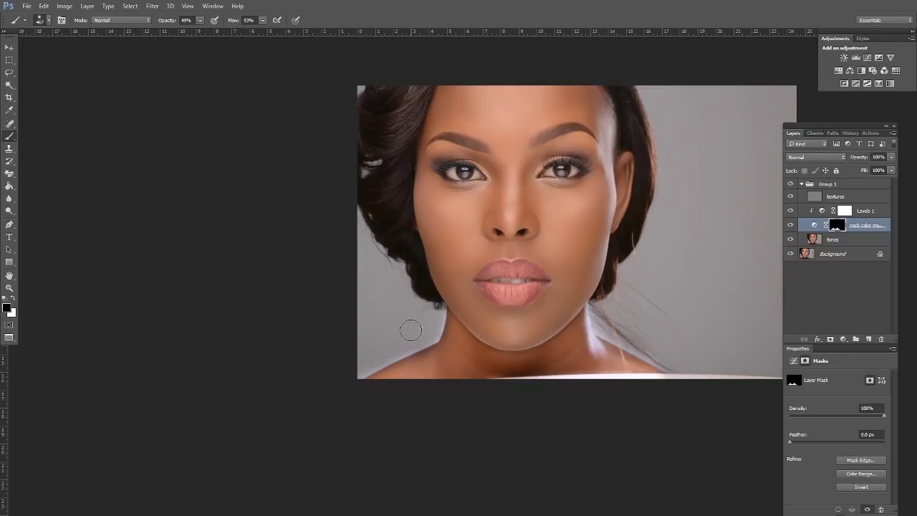
right_click(410, 330)
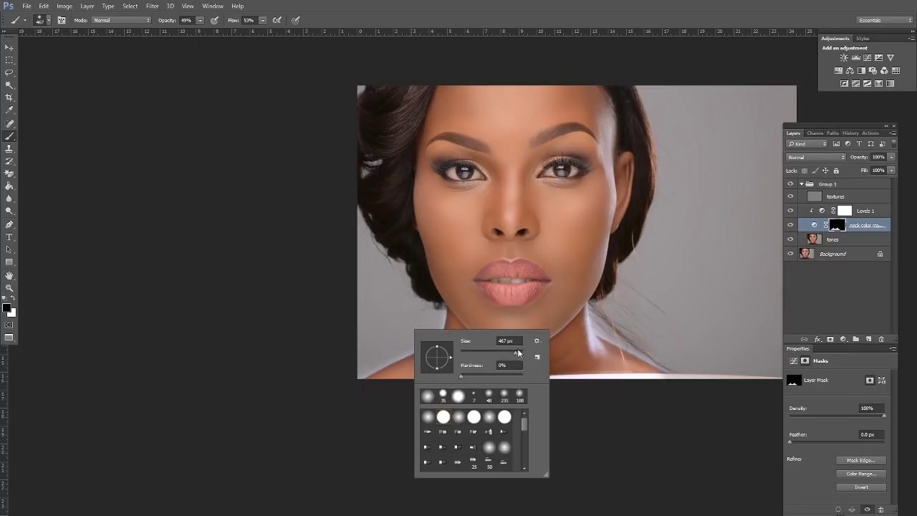
left_click(518, 352)
left_click(399, 323)
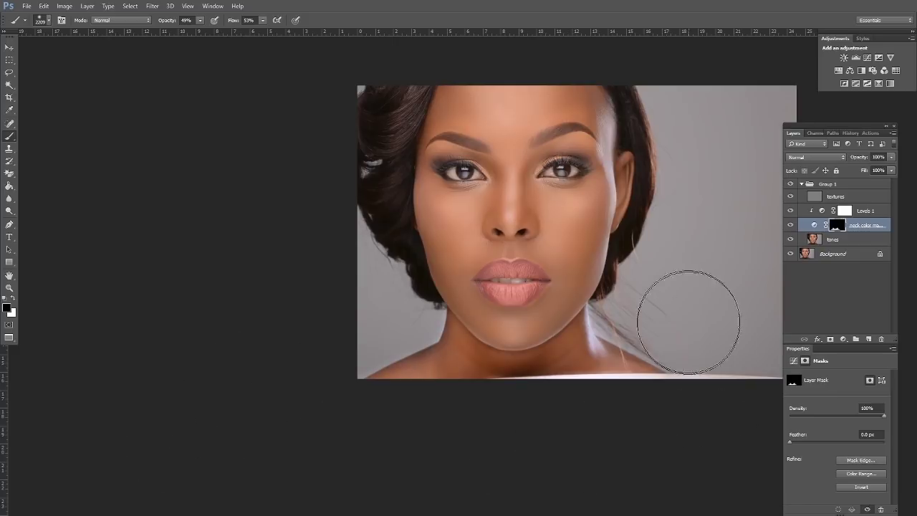
- Collapse Group 1 in the layer list and select the group
left_click_drag(661, 241, 626, 268)
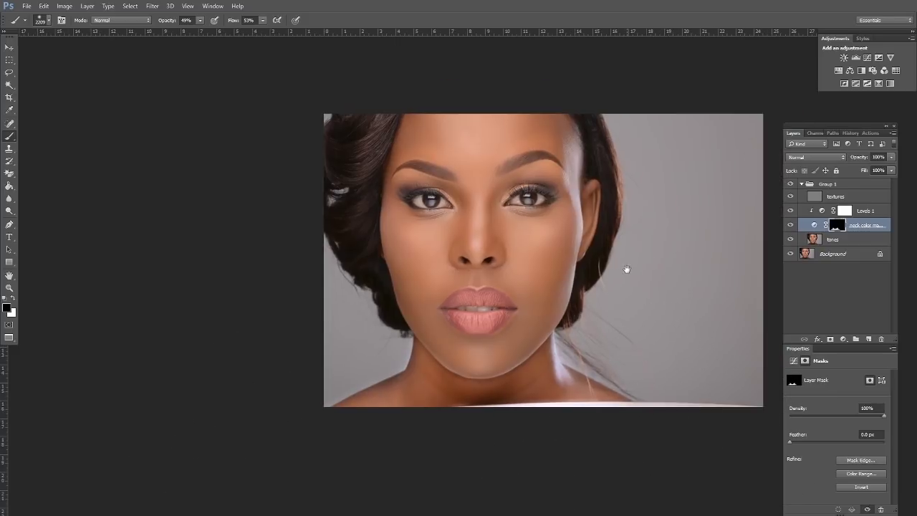
left_click(800, 184)
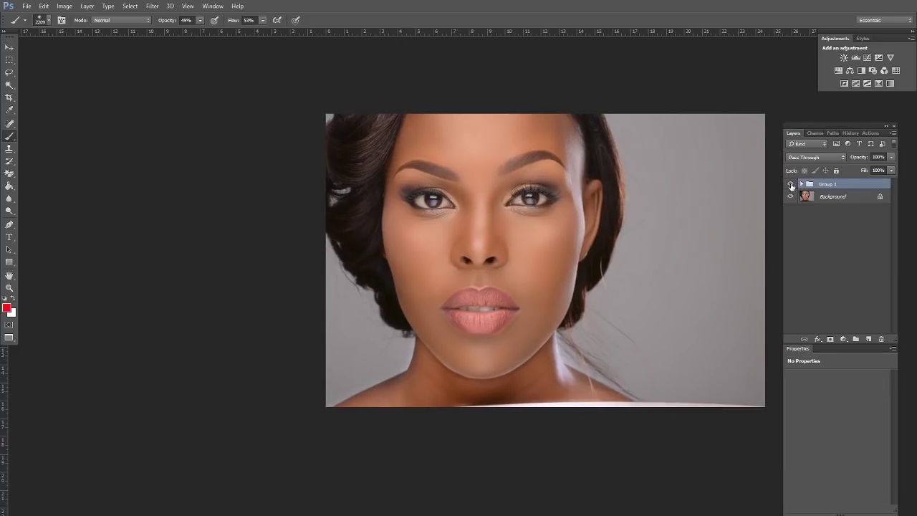
- Compare the portrait with Group 1 hidden and shown, and expand the group to view its layers
left_click(790, 185)
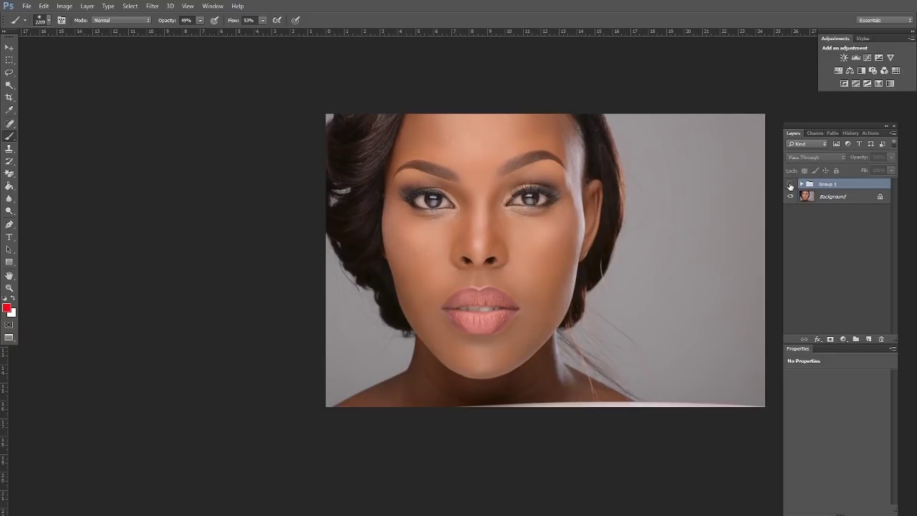
left_click(790, 185)
left_click(790, 185)
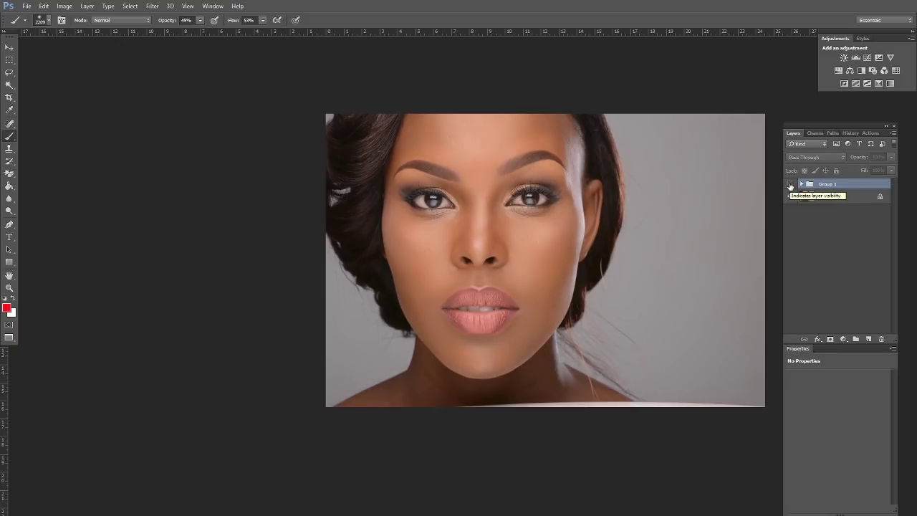
left_click(790, 185)
left_click(801, 184)
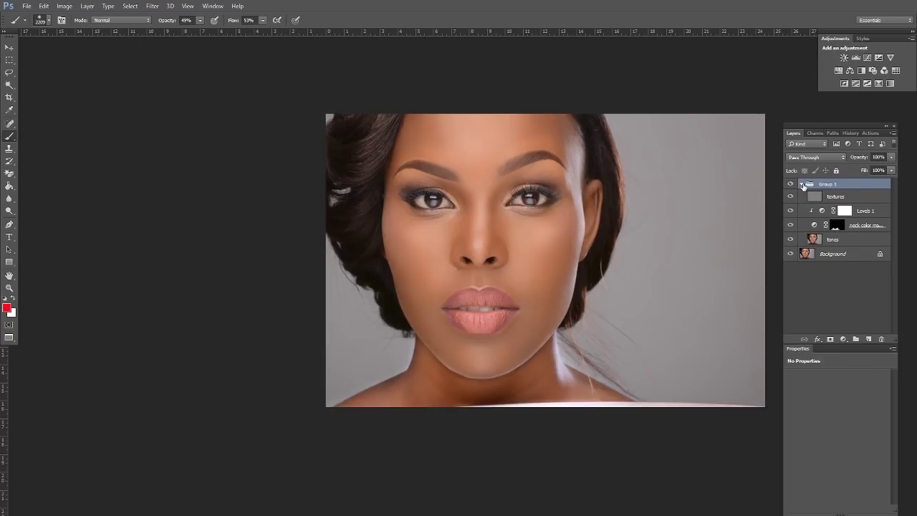
left_click(800, 185)
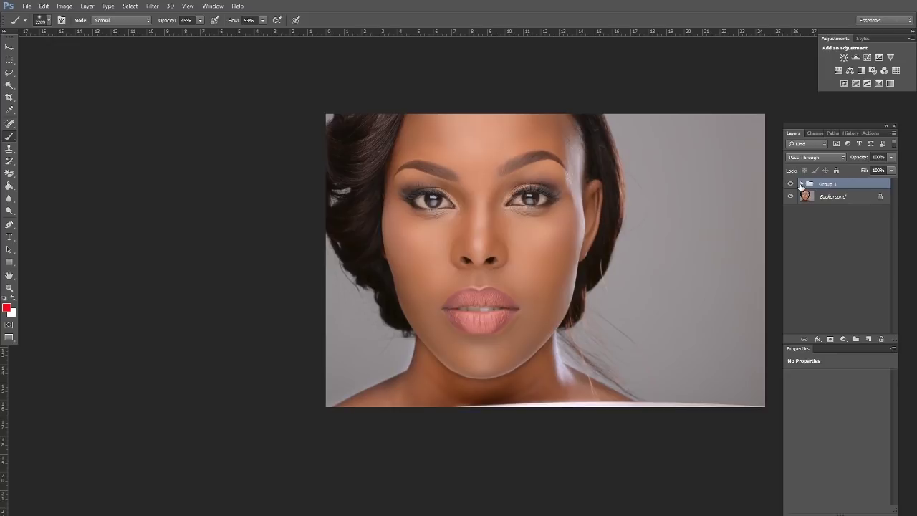
left_click(801, 185)
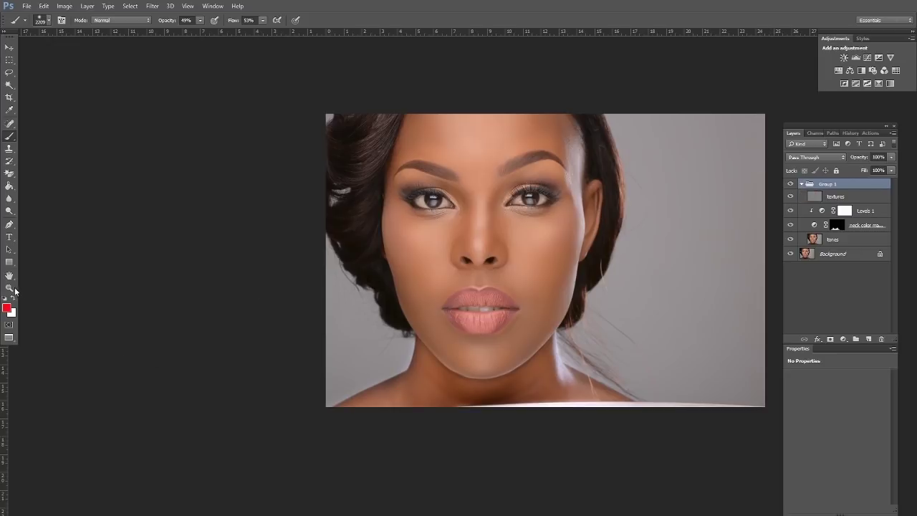
- Add a Black & White adjustment layer at the top of Group 1 and set its Reds to -127
key("z")
left_click(528, 174)
left_click(459, 187)
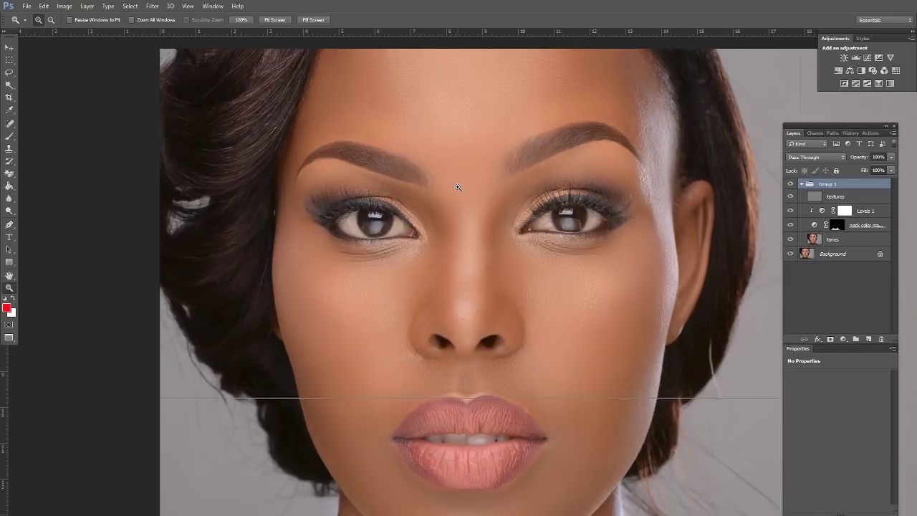
left_click(490, 173)
left_click(491, 170)
left_click_drag(479, 129, 544, 236)
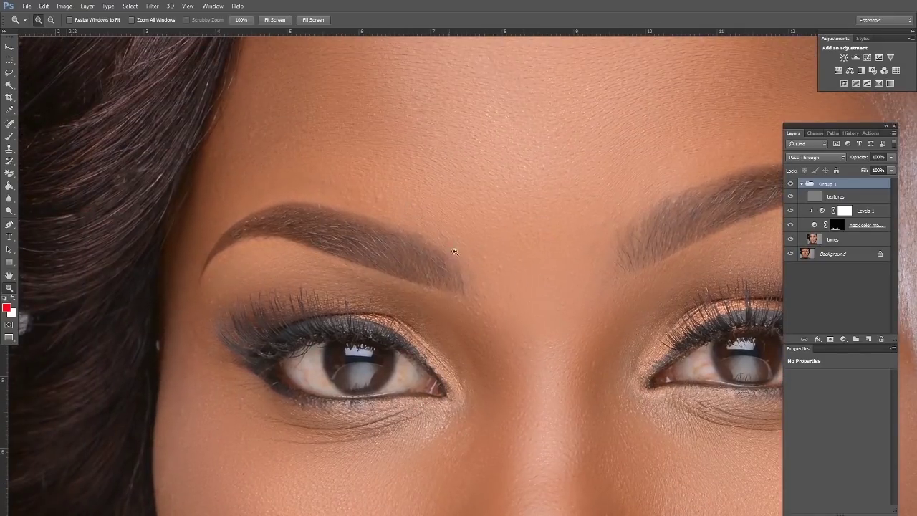
left_click(858, 195)
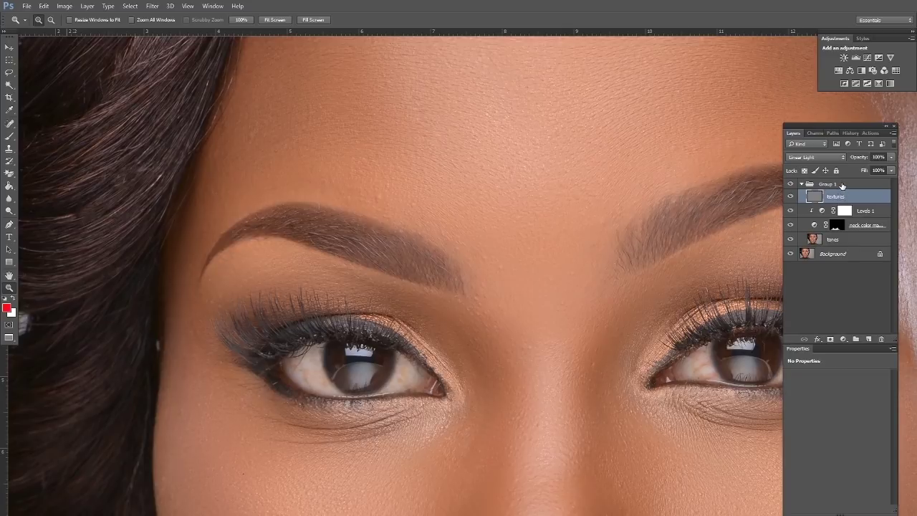
left_click(841, 185)
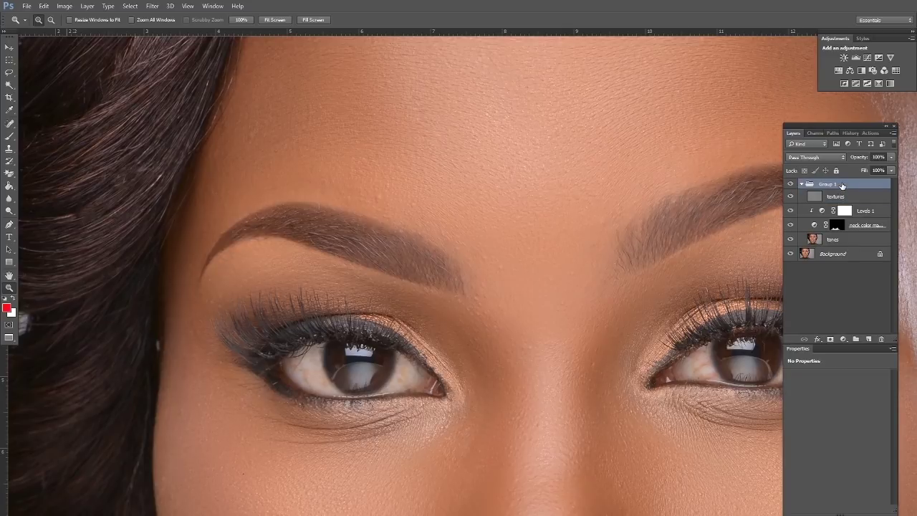
left_click(844, 339)
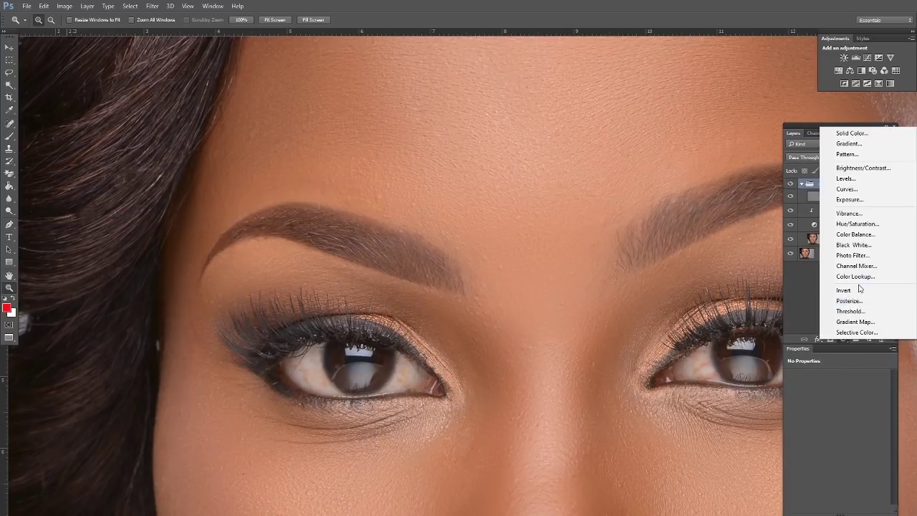
left_click(853, 245)
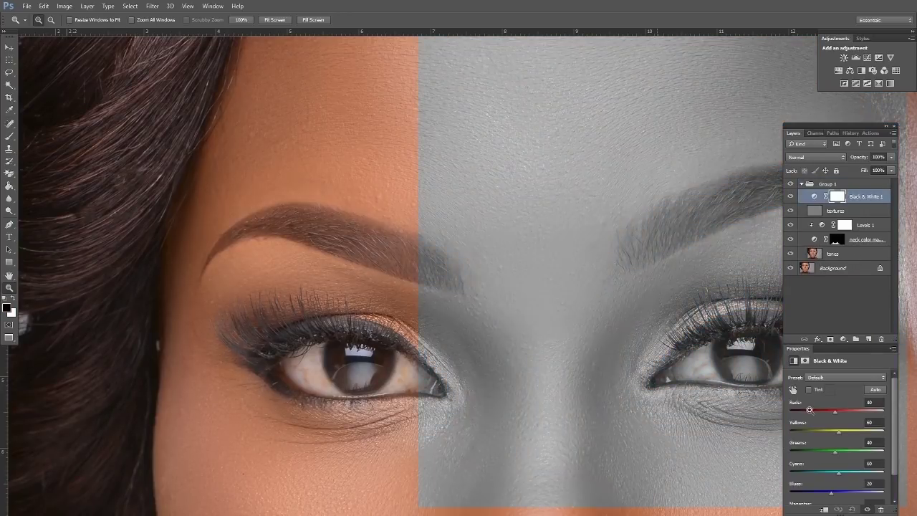
left_click_drag(834, 411, 804, 411)
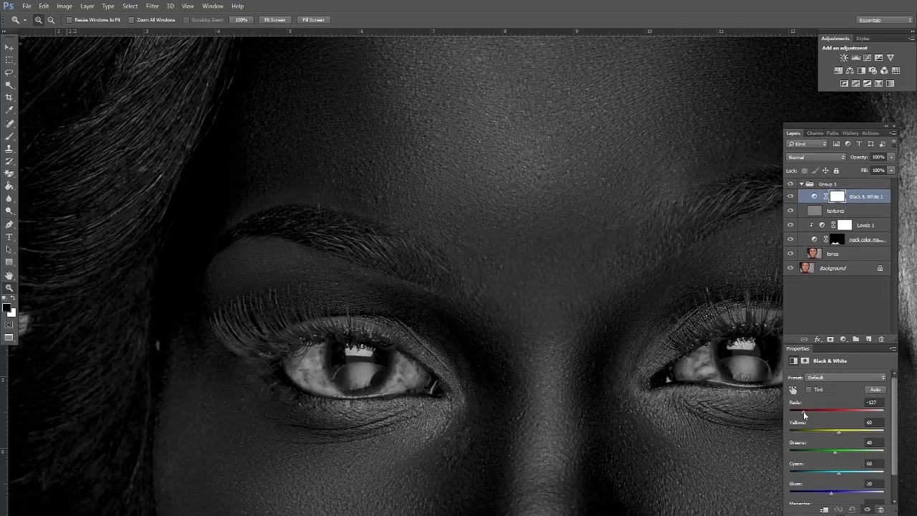
- On the textures layer, set the Clone Stamp brush to 27 px and sample clean skin between the eyebrows for retouching
left_click(843, 213)
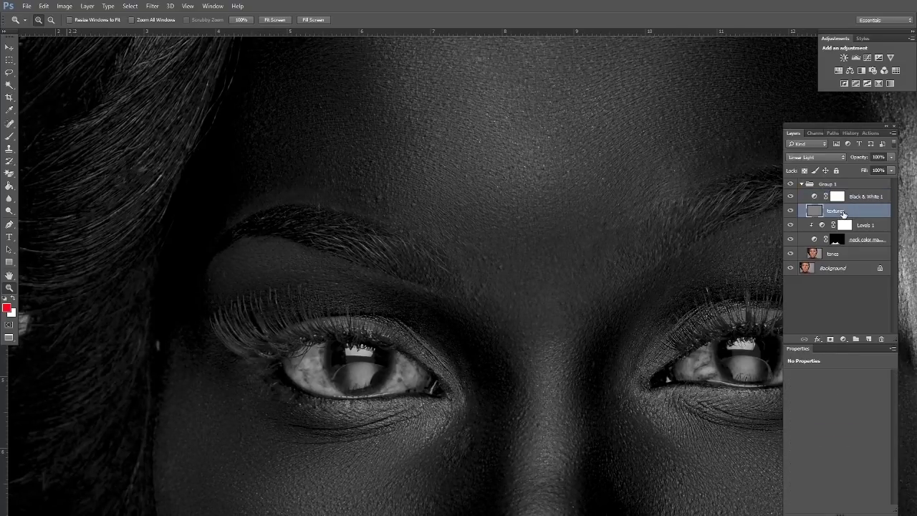
key("j")
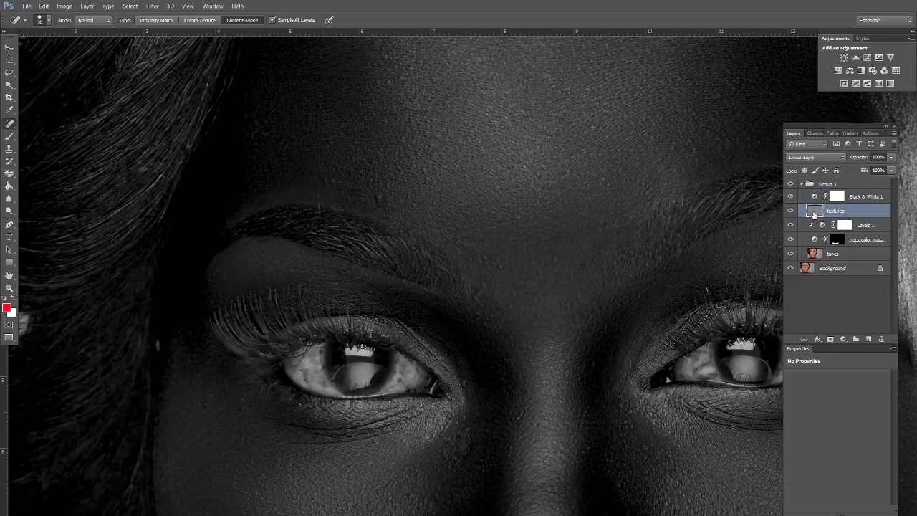
left_click(9, 149)
right_click(400, 191)
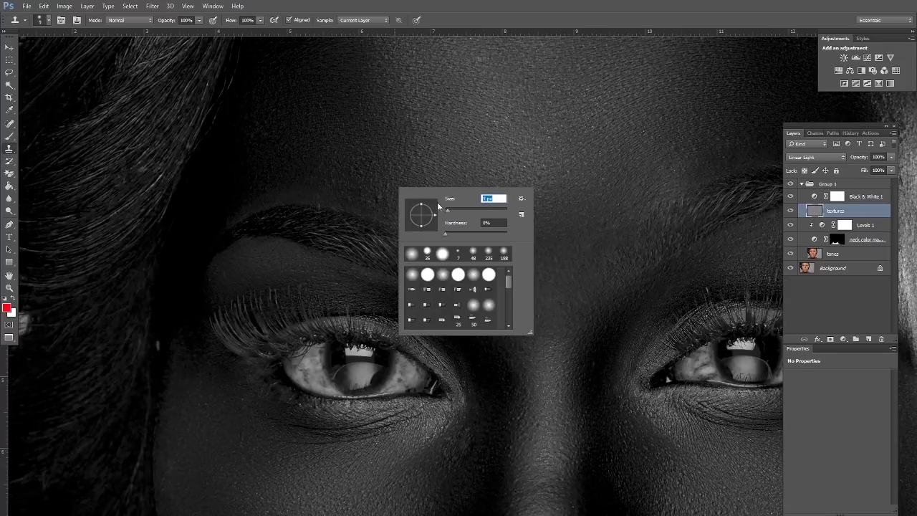
left_click(450, 209)
key("alt")
left_click(373, 189)
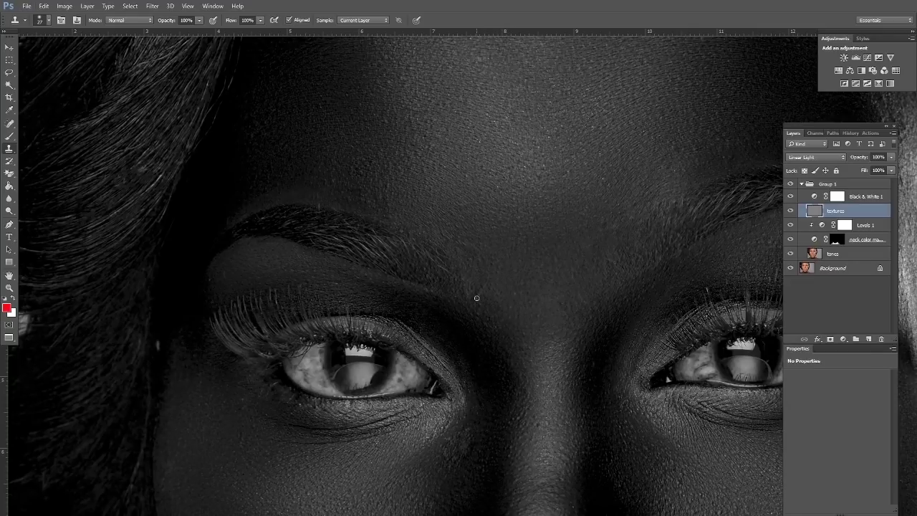
left_click(511, 286, "alt")
- Clone clean skin texture over the uneven spots on the upper forehead near the left hairline
scroll(606, 327, "up", 5)
scroll(606, 327, "right", 5)
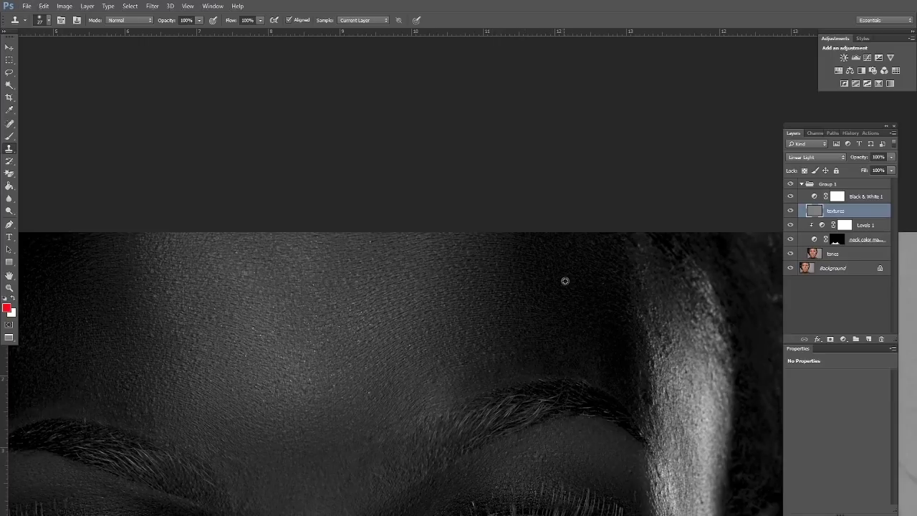
scroll(373, 297, "down", 2)
scroll(373, 297, "left", 6)
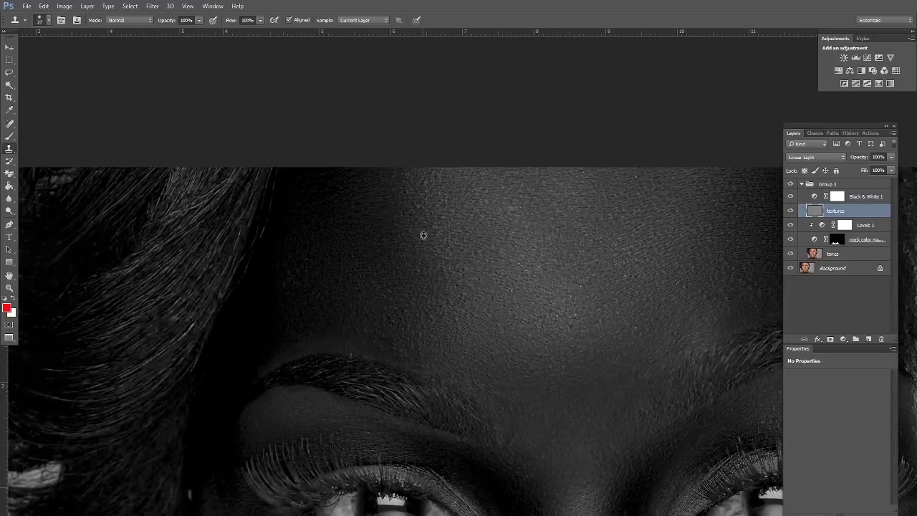
left_click(441, 220, "alt")
left_click(407, 193)
left_click(409, 206, "alt")
left_click(381, 233)
left_click(364, 245, "alt")
- Clone clean skin texture over the flaws beneath the eye on the image's left and around the nose
scroll(447, 180, "down", 5)
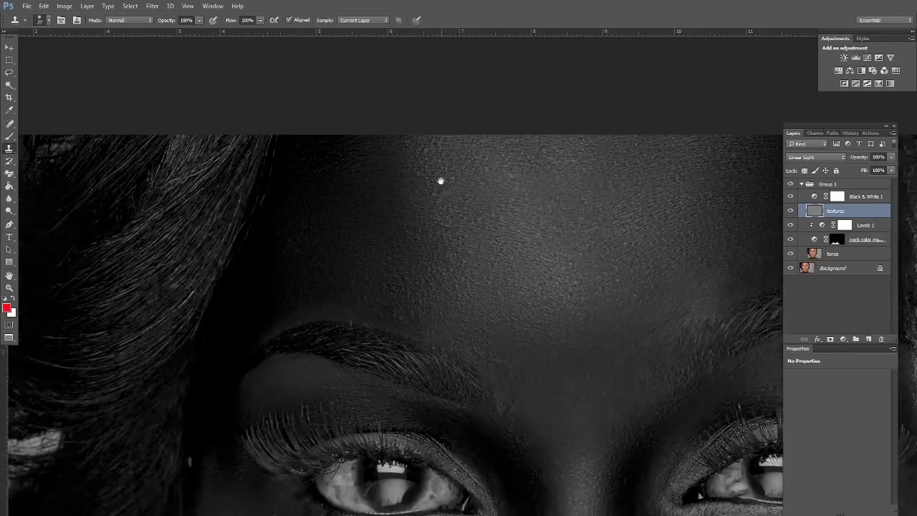
scroll(514, 225, "down", 1)
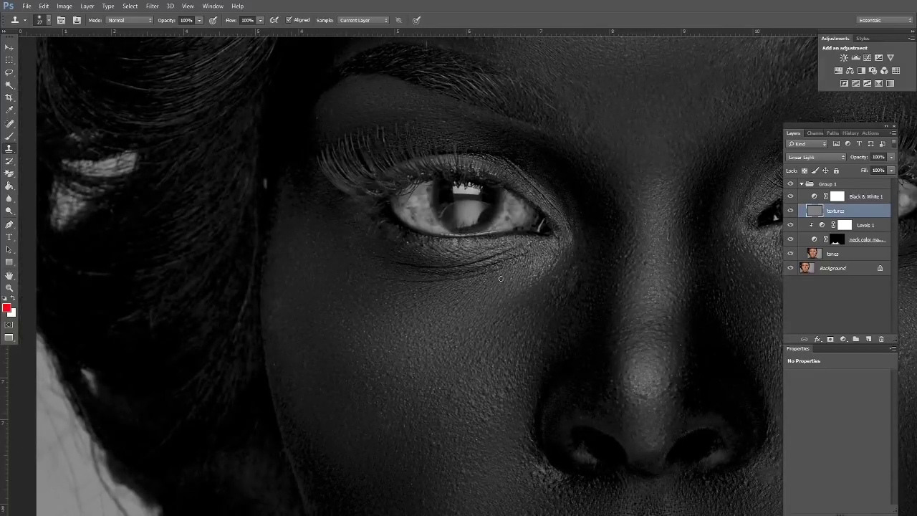
left_click(444, 305, "alt")
left_click(398, 279)
key("alt")
left_click_drag(663, 304, 525, 251)
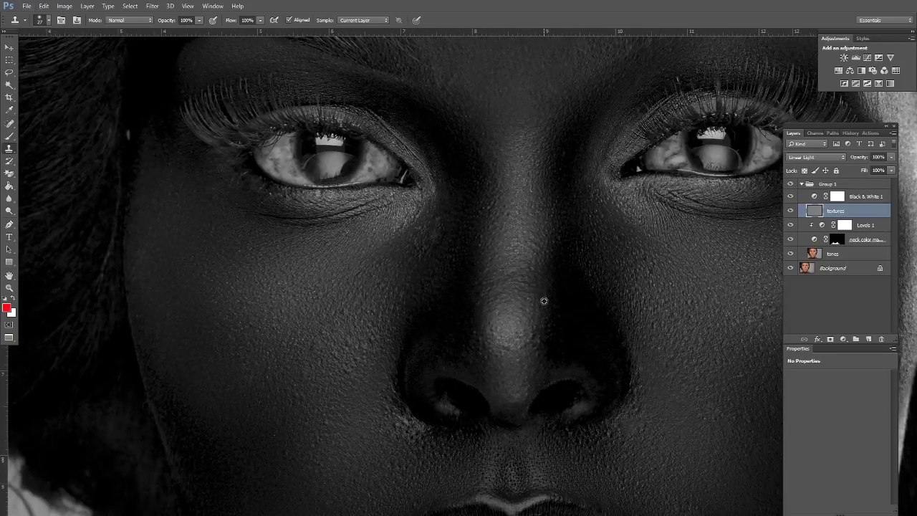
key("alt")
key("alt")
left_click_drag(480, 313, 535, 235)
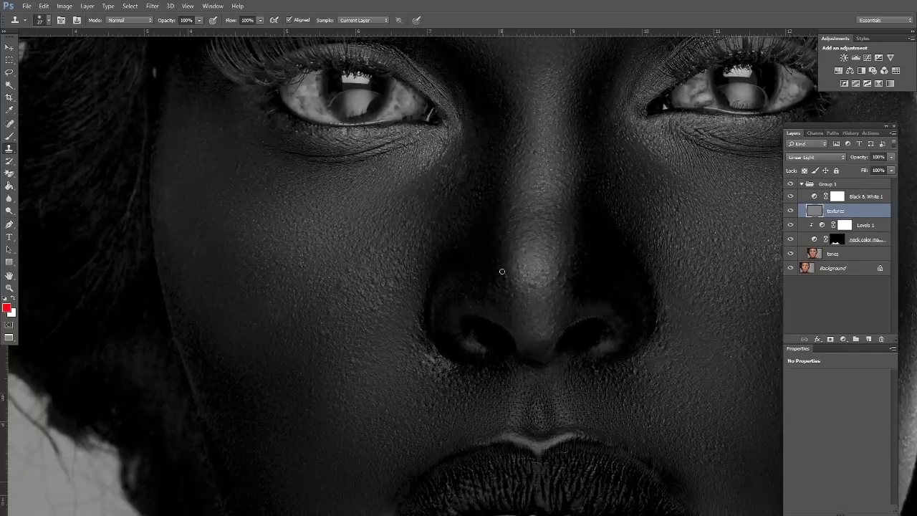
key("alt")
- Clone clean skin texture over the uneven spots on the middle of the image's left cheek
left_click_drag(447, 292, 509, 230)
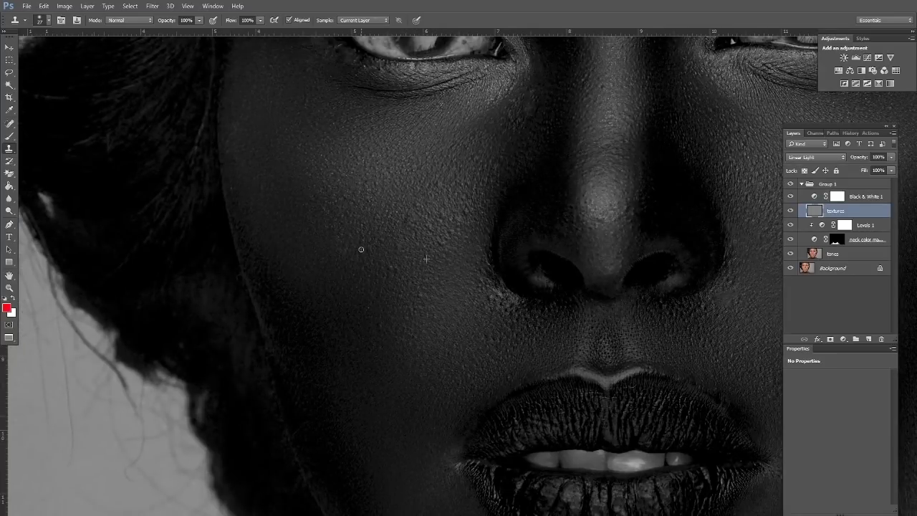
left_click(365, 252, "alt")
left_click(363, 242)
left_click(360, 277, "alt")
left_click(355, 274)
left_click(356, 280, "alt")
left_click(368, 274)
- Clone clean skin texture over the flaws below the eye on the image's right cheek
left_click_drag(413, 290, 123, 316)
left_click_drag(595, 173, 503, 277)
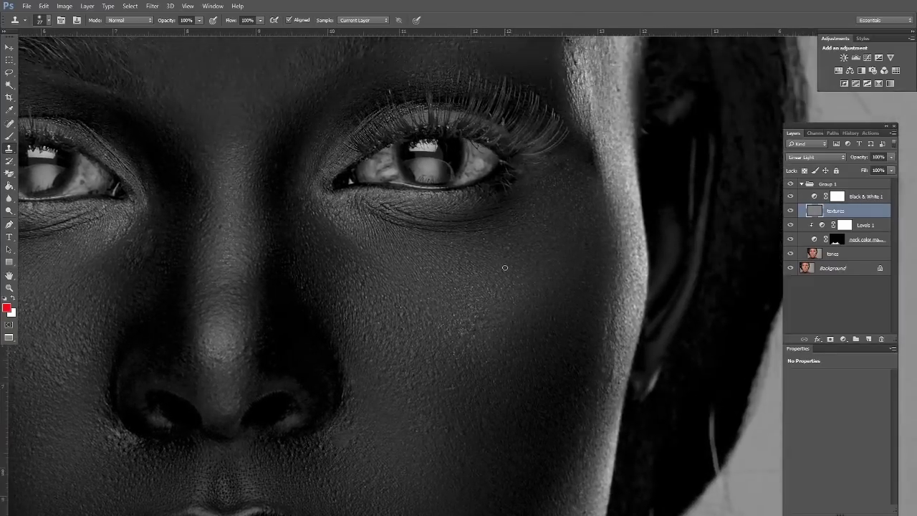
left_click(465, 248, "alt")
left_click(453, 245)
left_click(547, 227, "alt")
left_click(457, 240, "alt")
left_click_drag(387, 224, 473, 233)
- Inspect the skin texture around the eyes, nose, cheeks, lips, chin and forehead for remaining flaws
scroll(516, 231, "up", 5)
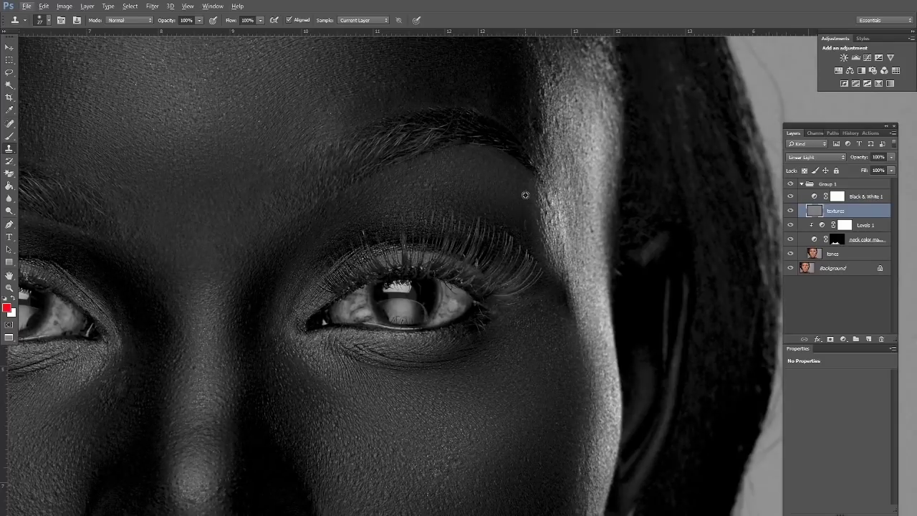
left_click_drag(349, 248, 490, 199)
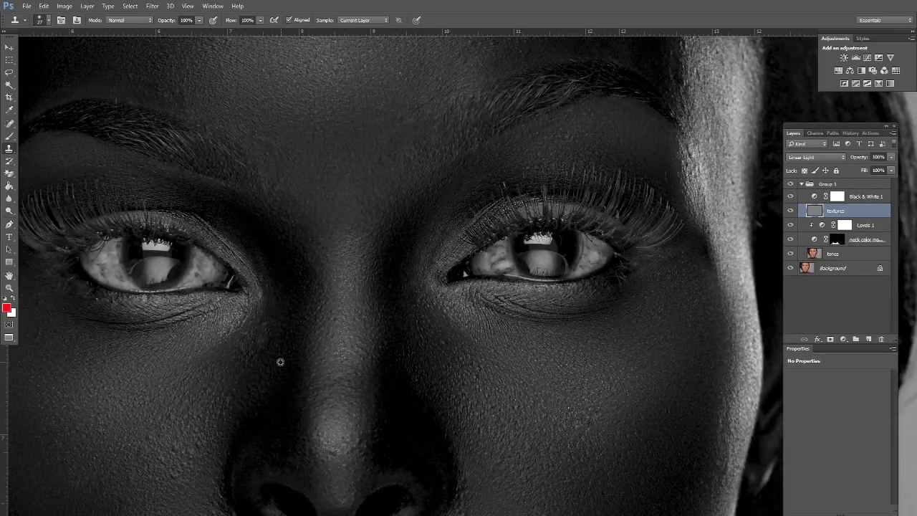
left_click_drag(280, 362, 358, 312)
left_click_drag(606, 397, 552, 260)
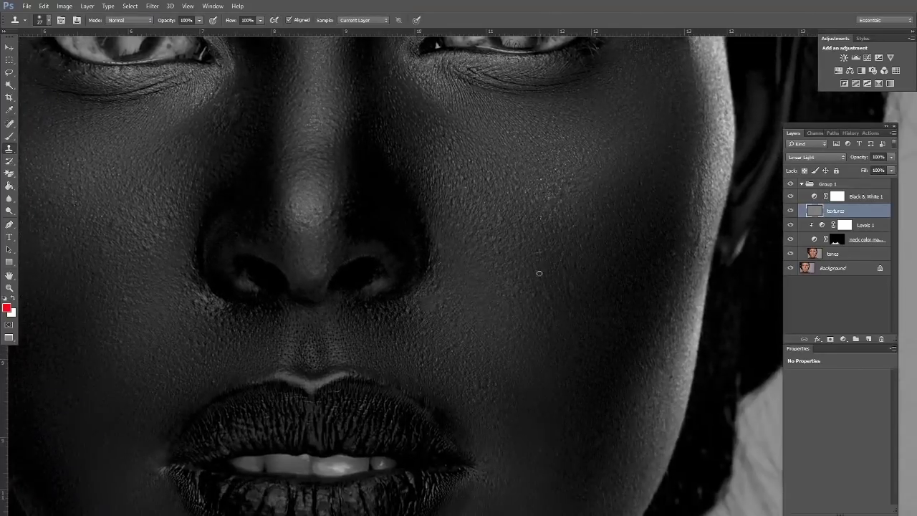
left_click_drag(613, 254, 560, 233)
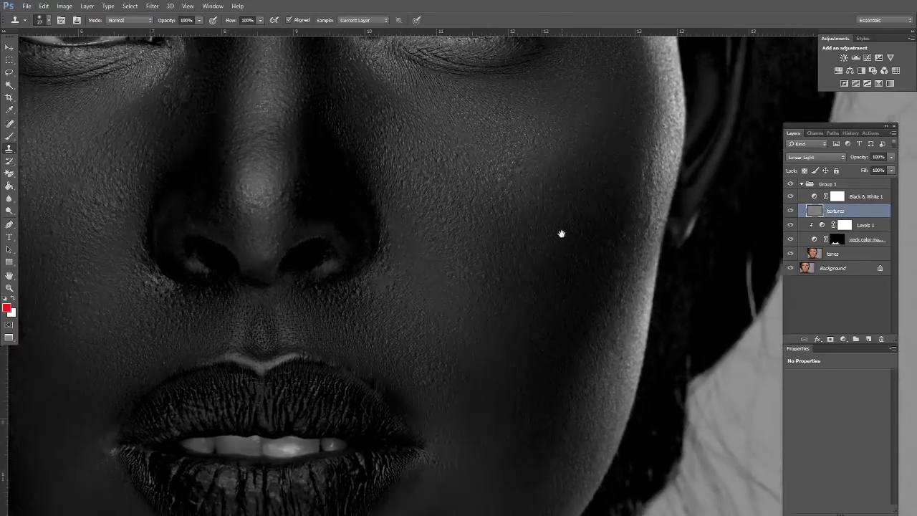
left_click_drag(344, 301, 490, 251)
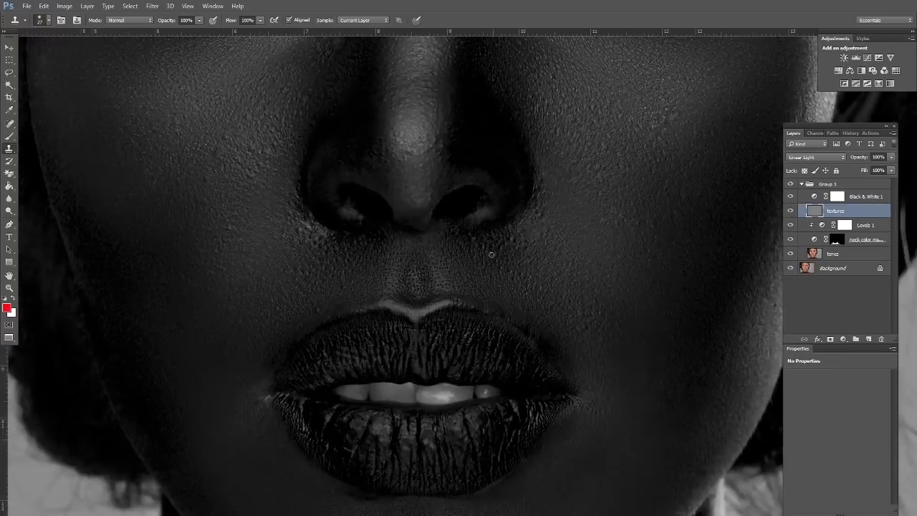
left_click_drag(310, 321, 385, 237)
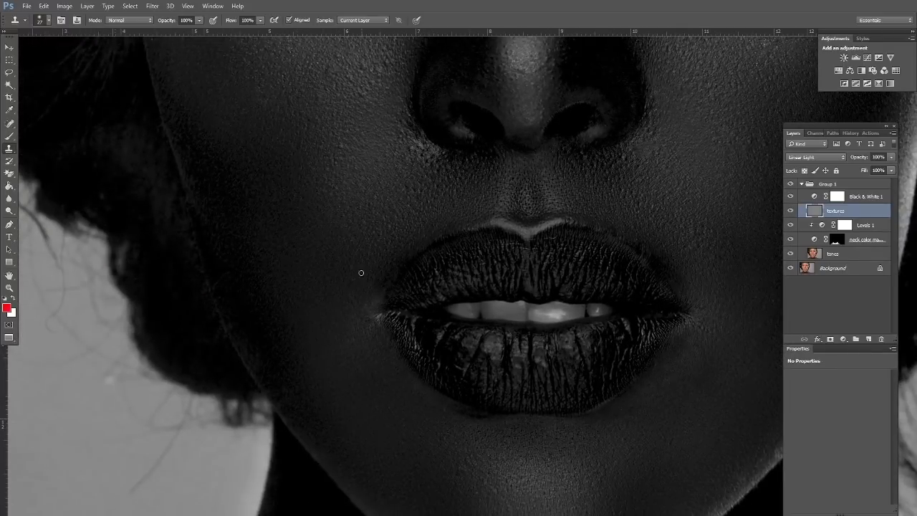
mouse_move(455, 401)
left_mouse_down()
mouse_move(446, 350)
mouse_move(395, 295)
left_mouse_up()
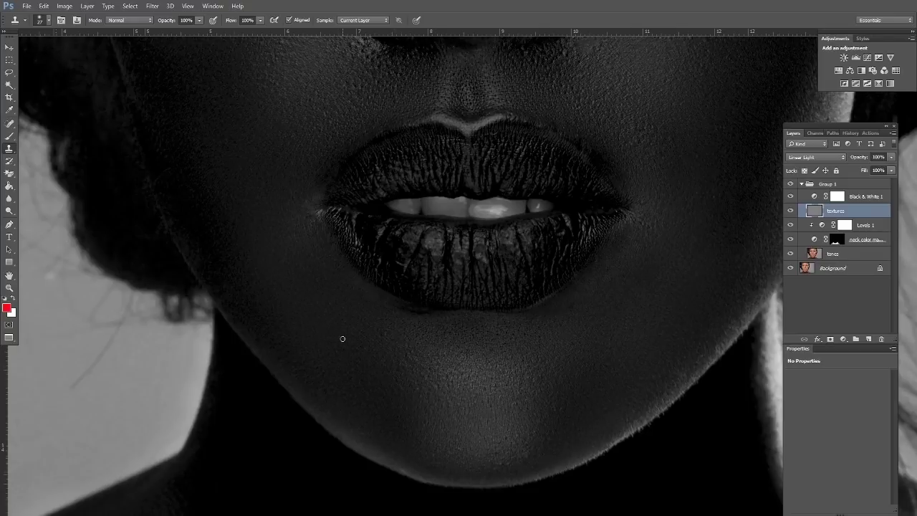
left_click_drag(641, 222, 546, 304)
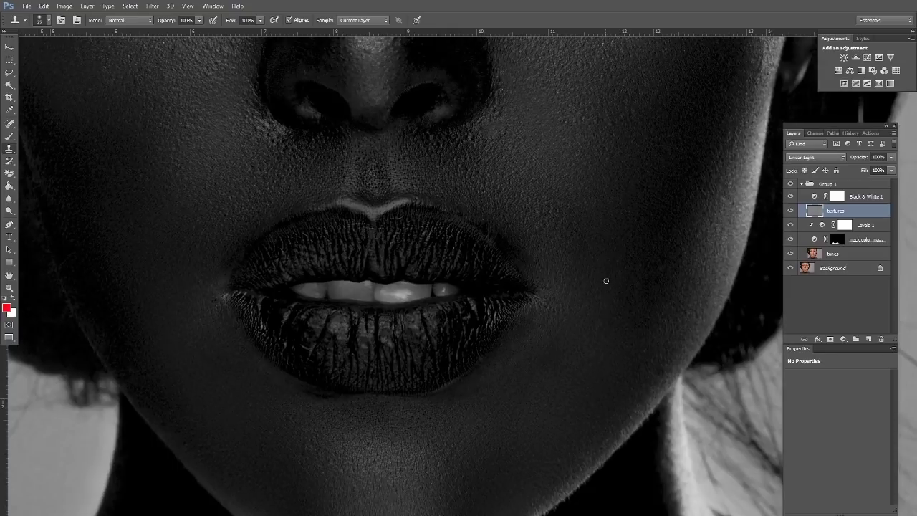
scroll(606, 280, "up", 5)
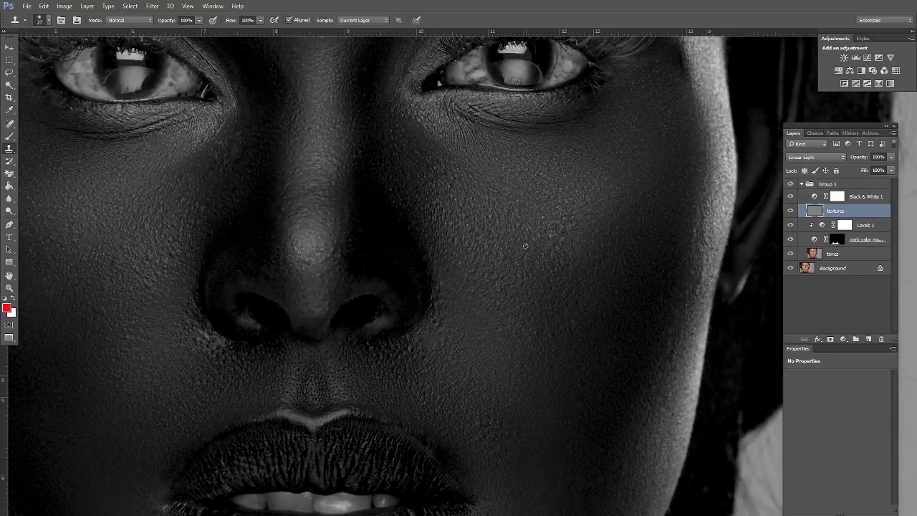
scroll(525, 246, "up", 6)
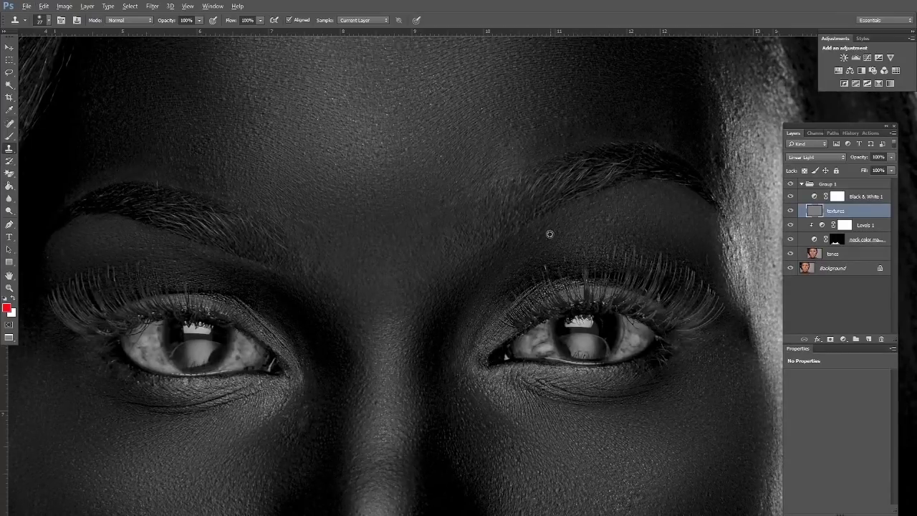
scroll(537, 240, "up", 2)
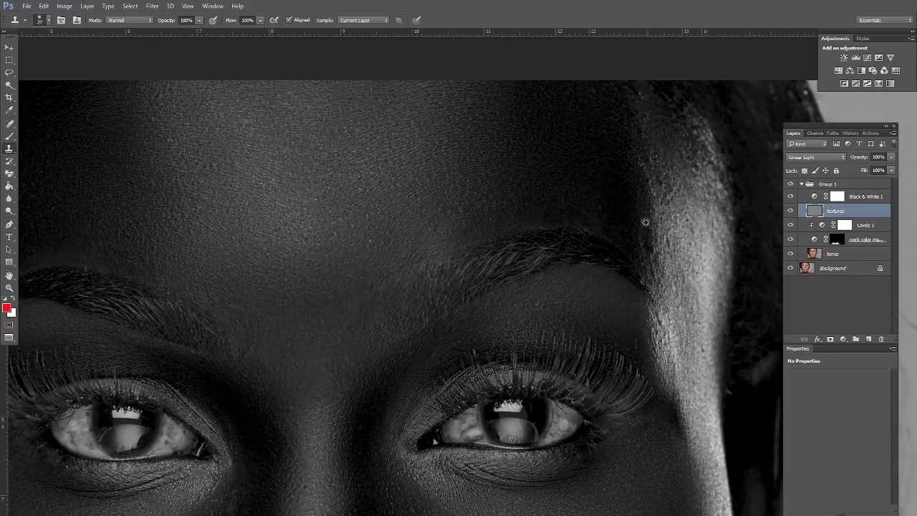
- Clone clean skin texture over the bright highlight along the temple on the image's right
scroll(644, 215, "up", 1)
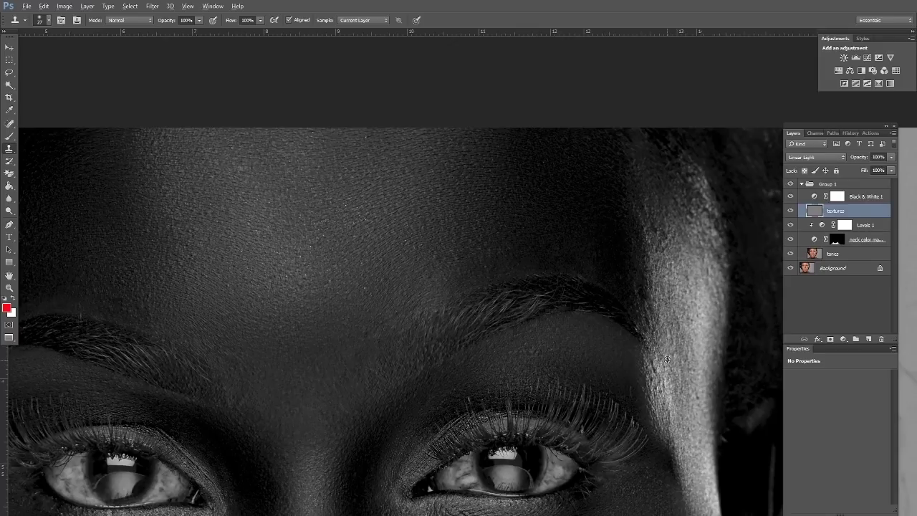
left_click(648, 377, "alt")
left_click(696, 400)
- Inspect the skin texture on the image's left cheek and jaw, around the nose and lips, and on the chin for remaining flaws
left_click_drag(145, 364, 510, 279)
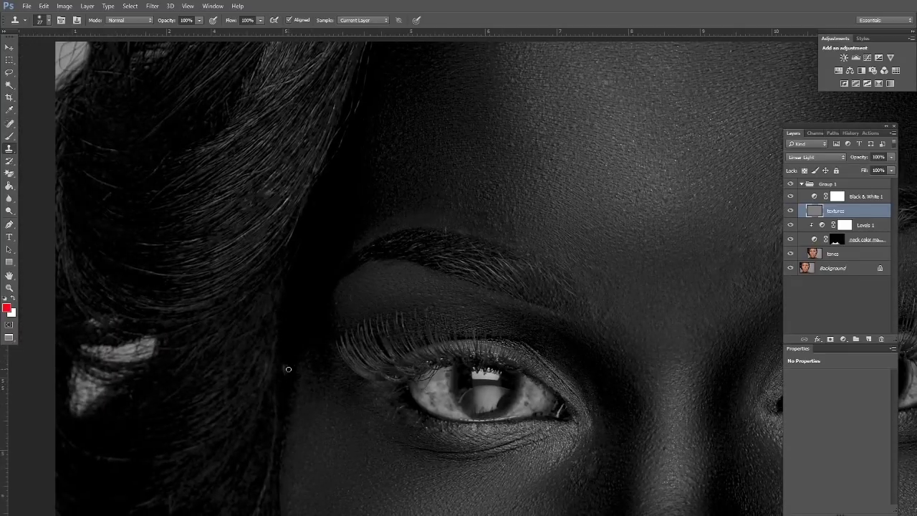
left_click_drag(368, 399, 380, 290)
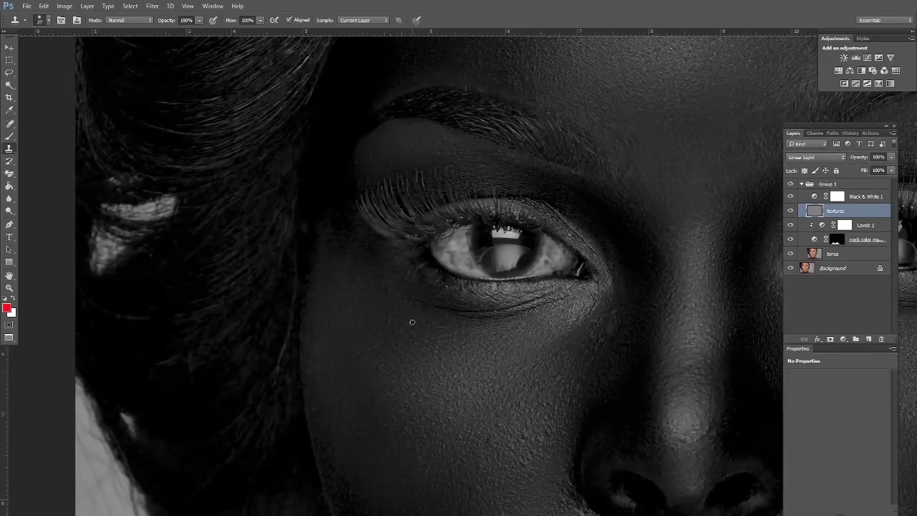
left_click_drag(378, 343, 391, 286)
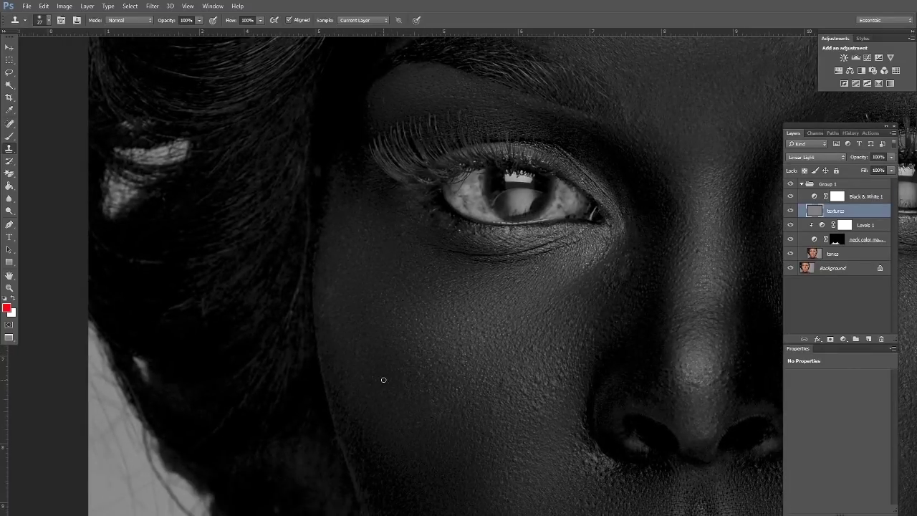
left_click_drag(390, 403, 398, 282)
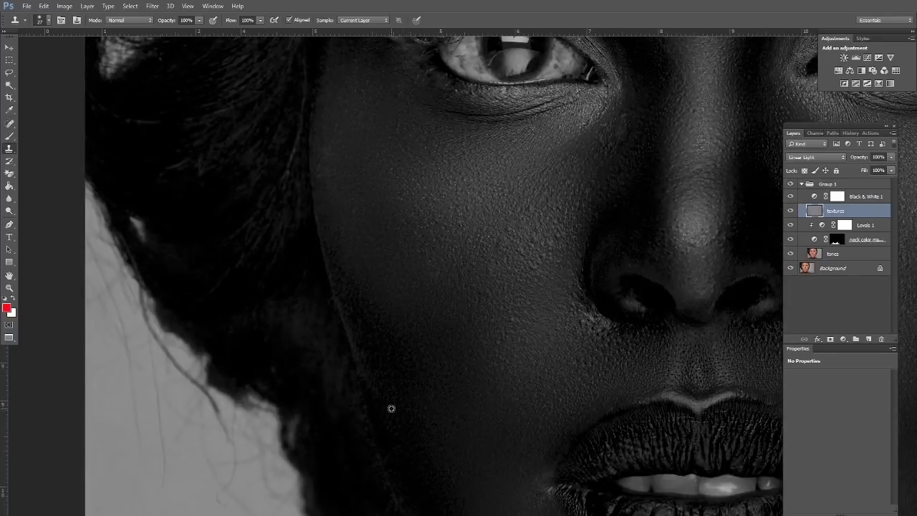
left_click_drag(391, 407, 413, 303)
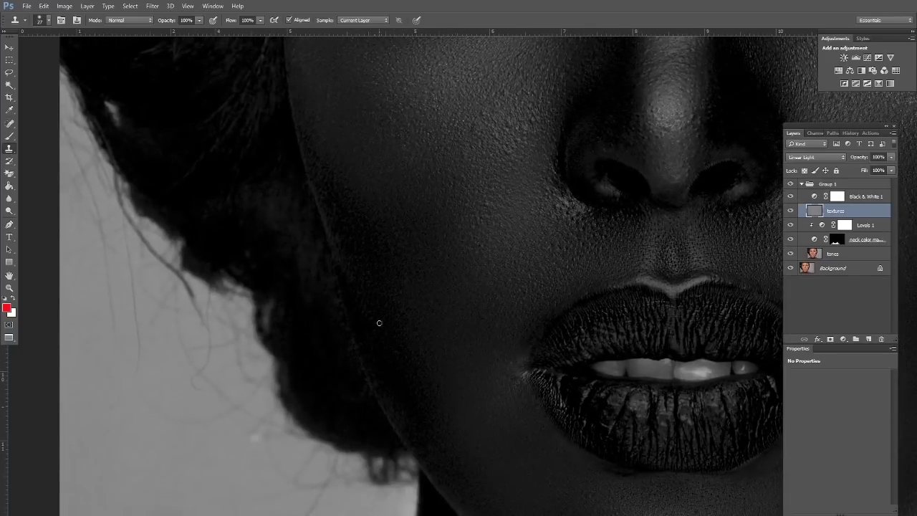
left_click_drag(353, 214, 377, 266)
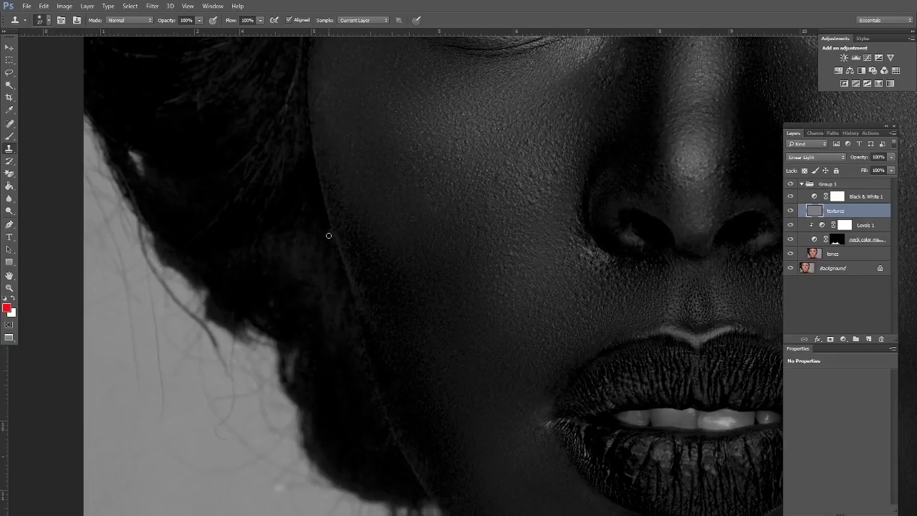
left_click_drag(548, 240, 436, 269)
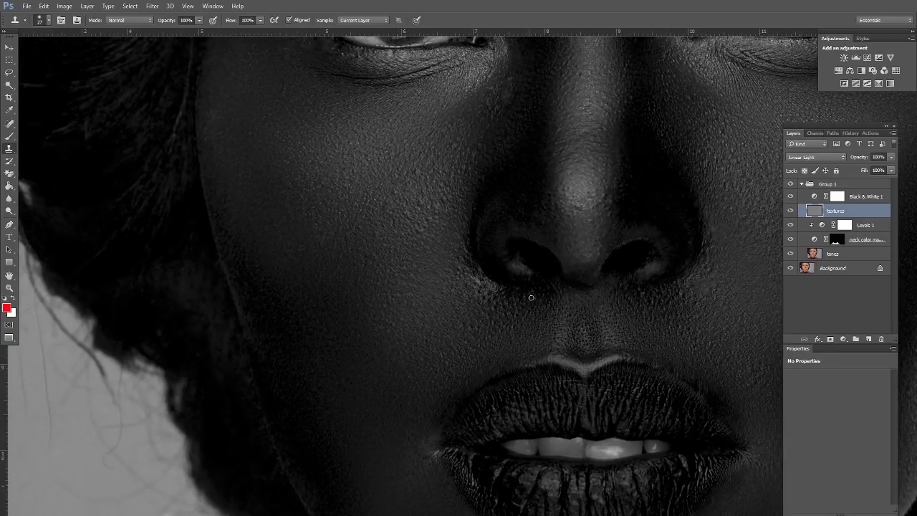
left_click_drag(532, 298, 411, 304)
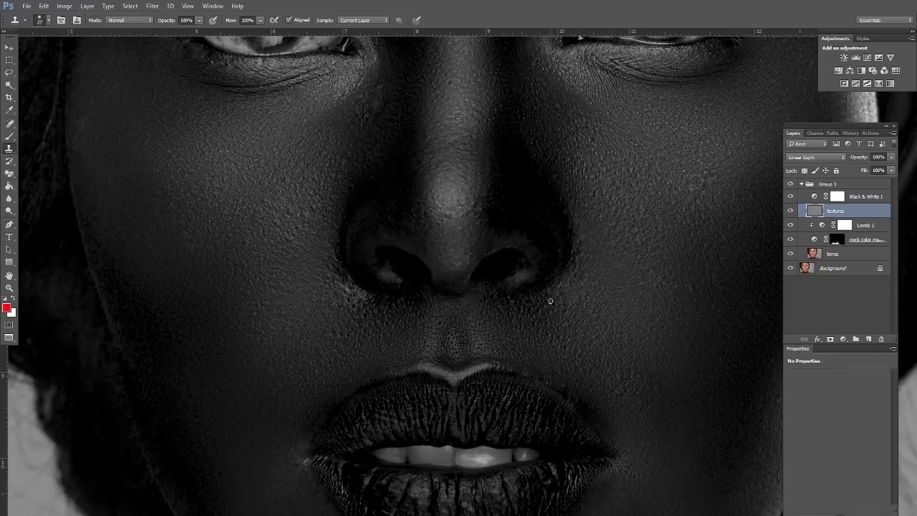
left_click_drag(660, 234, 587, 264)
left_click_drag(557, 262, 560, 192)
left_click_drag(571, 367, 548, 244)
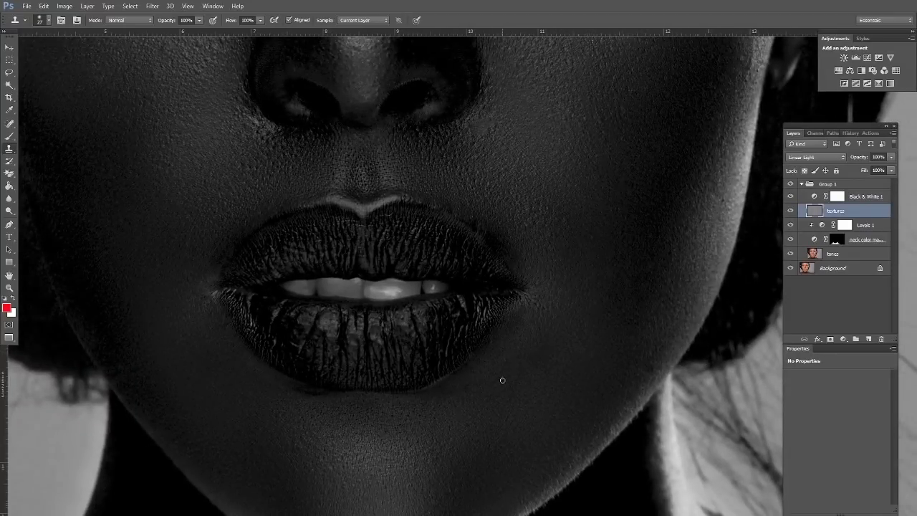
left_click_drag(316, 411, 403, 364)
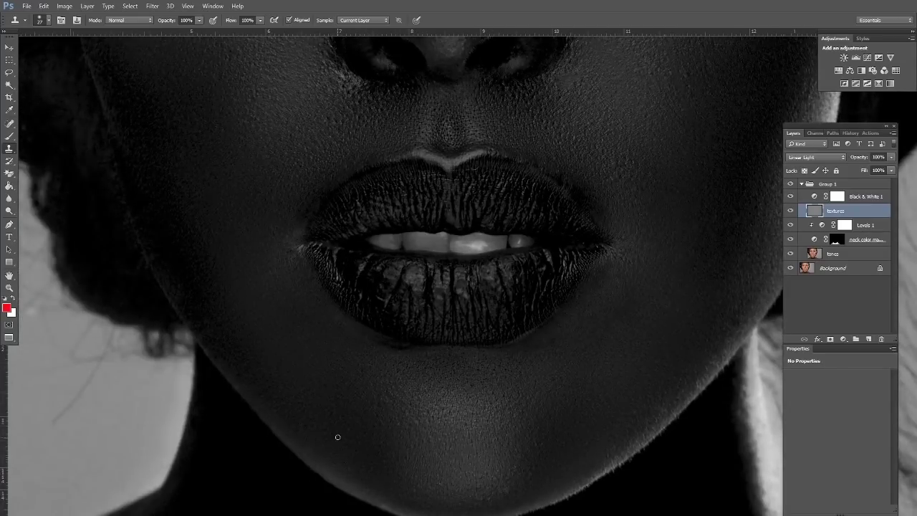
left_click_drag(371, 380, 506, 279)
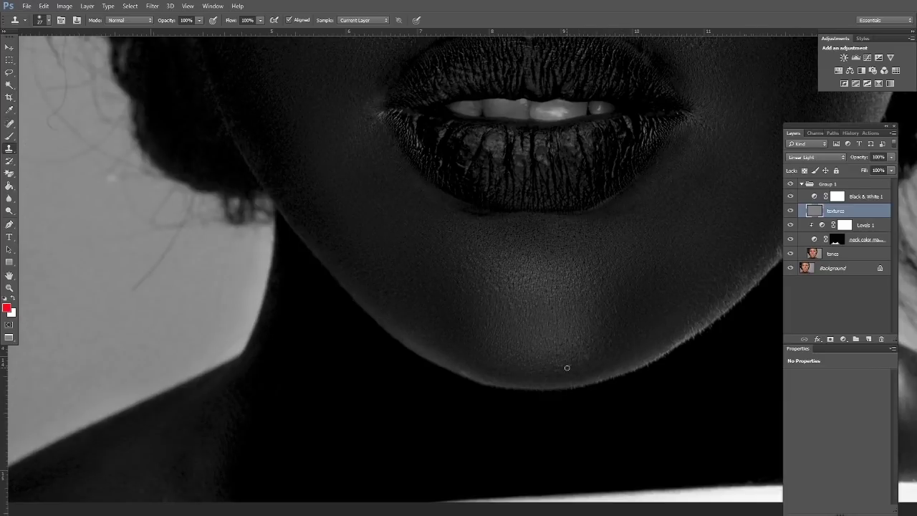
left_click_drag(568, 255, 555, 304)
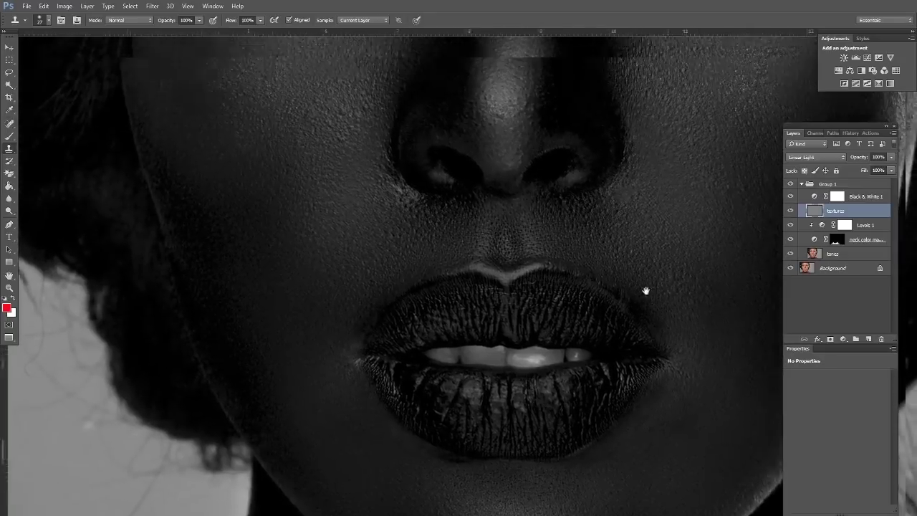
- Inspect the skin texture around the eyes and eyebrows, across the forehead and along the hairline
left_click_drag(578, 204, 544, 330)
left_click_drag(517, 179, 522, 303)
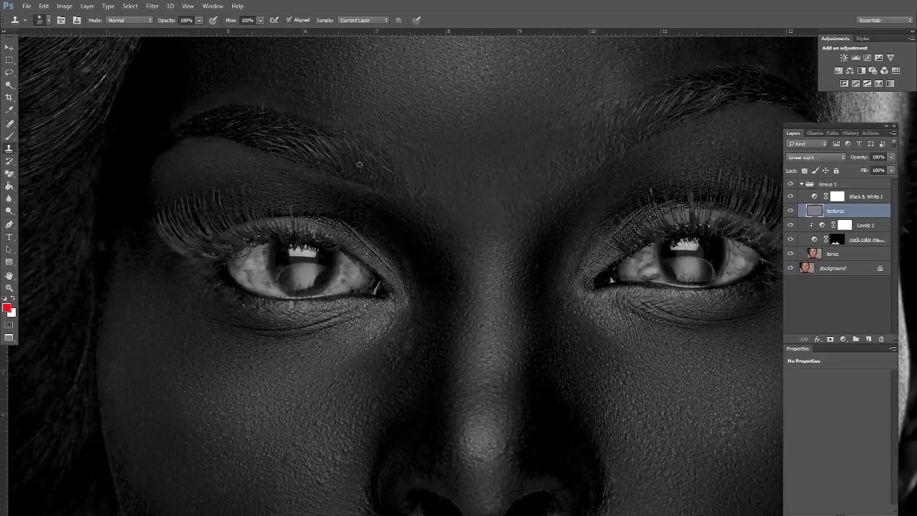
left_click_drag(359, 165, 499, 179)
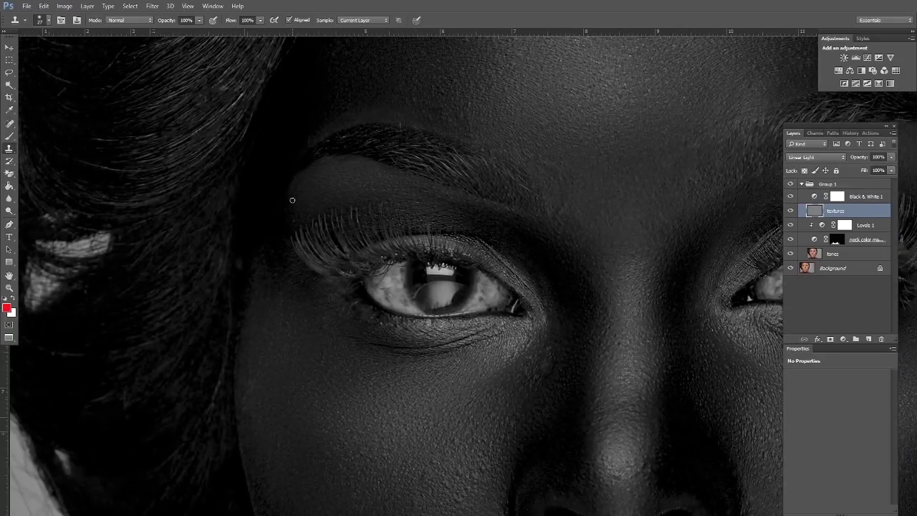
left_click_drag(443, 131, 418, 200)
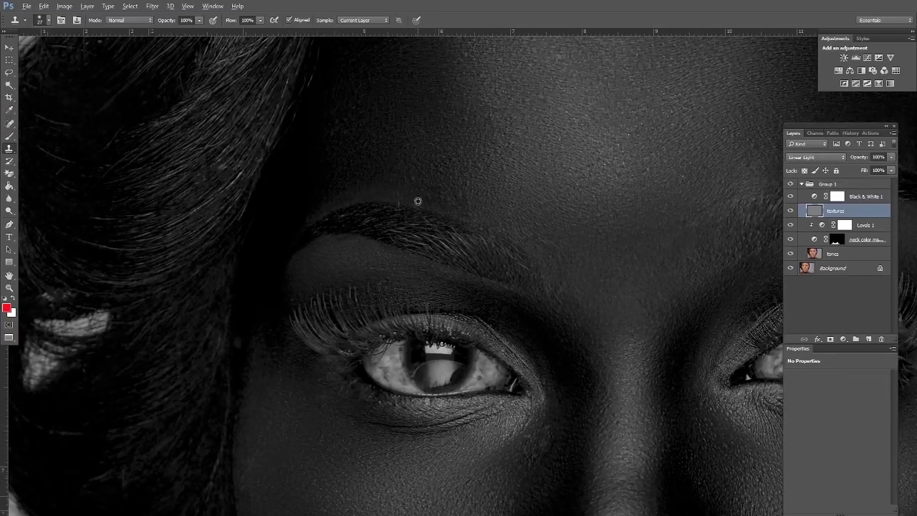
left_click_drag(482, 152, 487, 244)
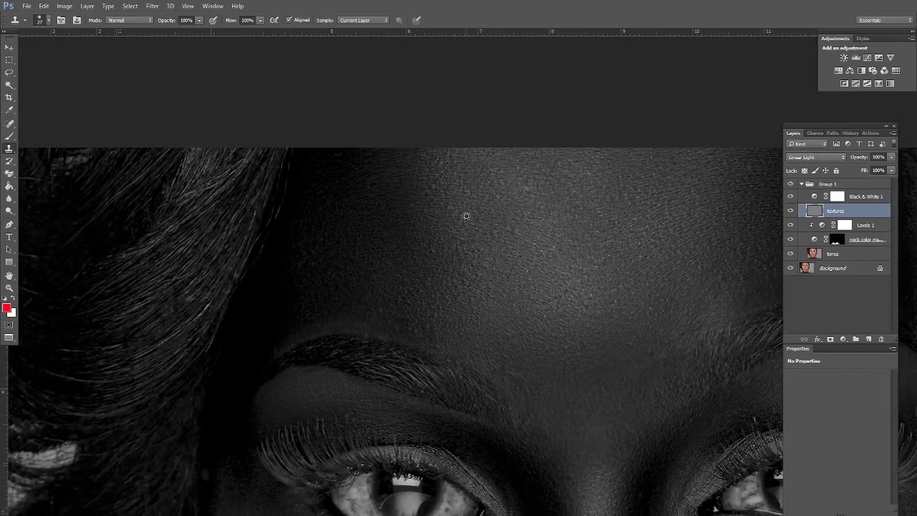
left_click_drag(667, 217, 542, 257)
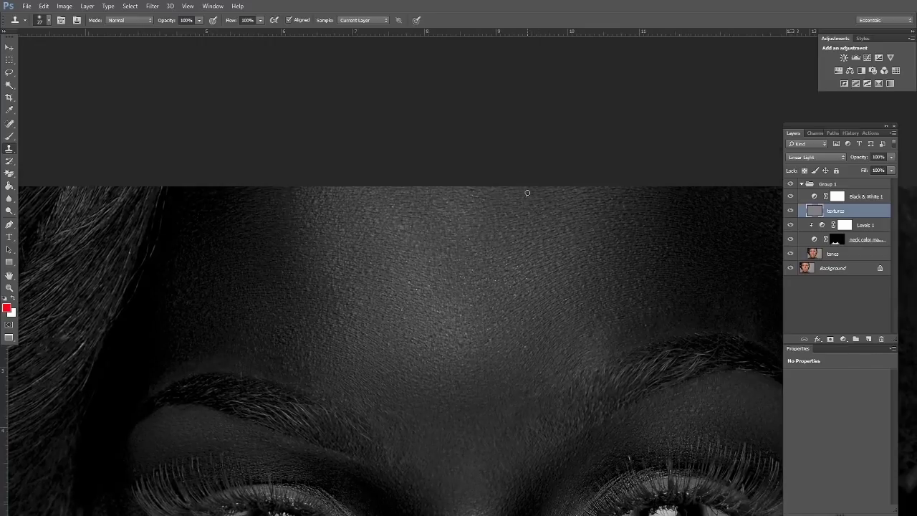
left_click_drag(679, 185, 618, 187)
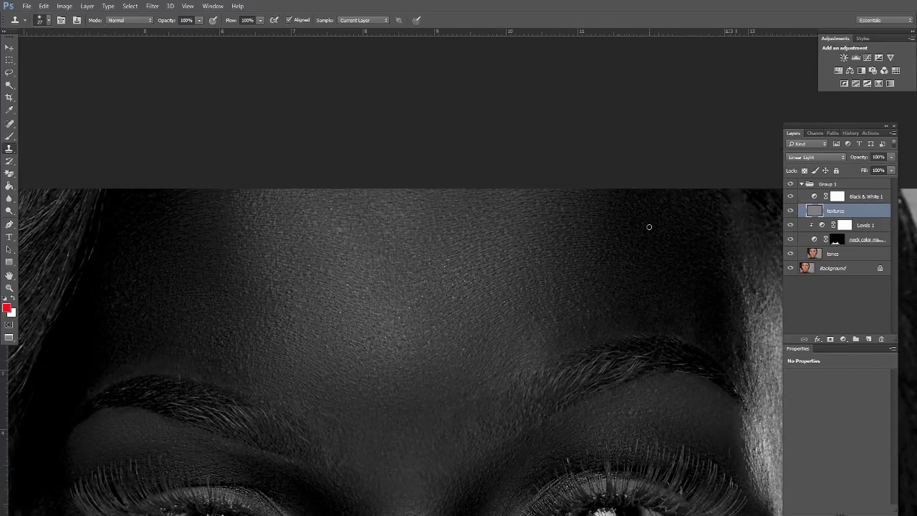
left_click_drag(656, 244, 631, 222)
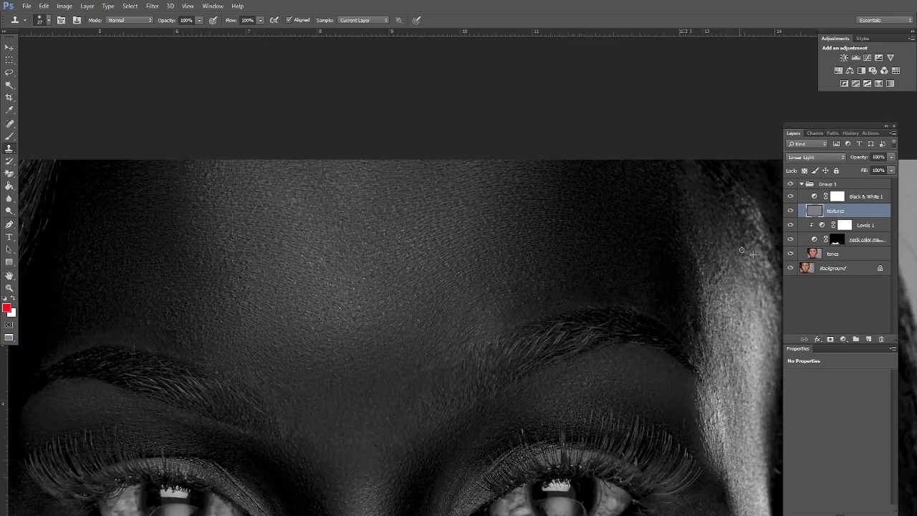
scroll(704, 272, "down", 2)
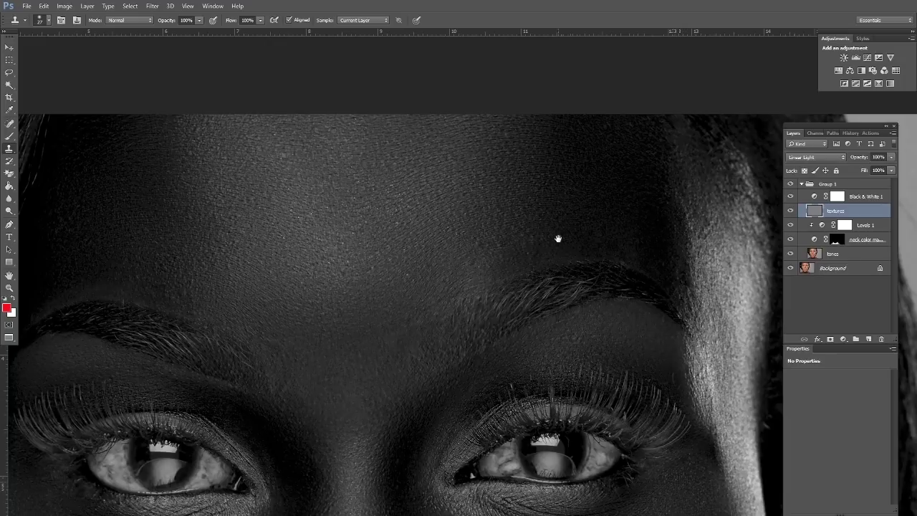
scroll(558, 240, "up", 1)
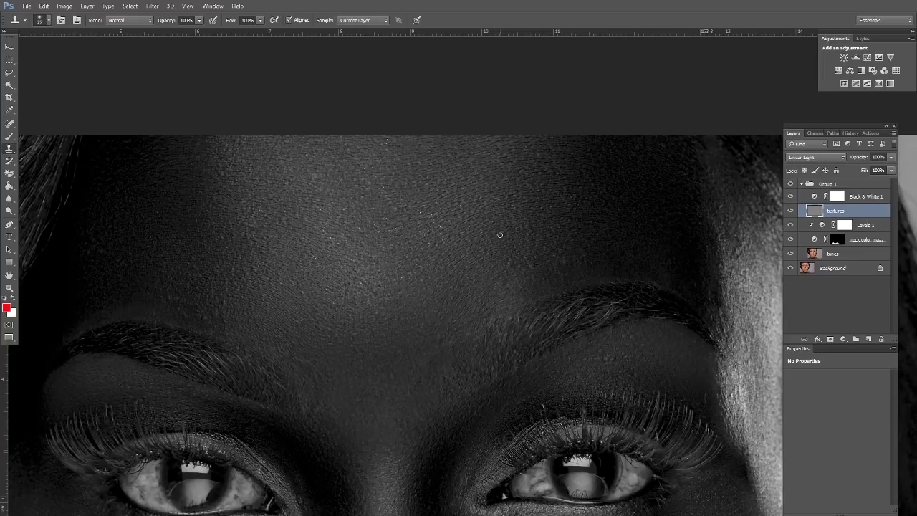
- Recheck the skin texture around both eyes, the bridge of the nose and the cheeks, keeping the Clone Stamp tool active
left_click_drag(614, 323, 546, 216)
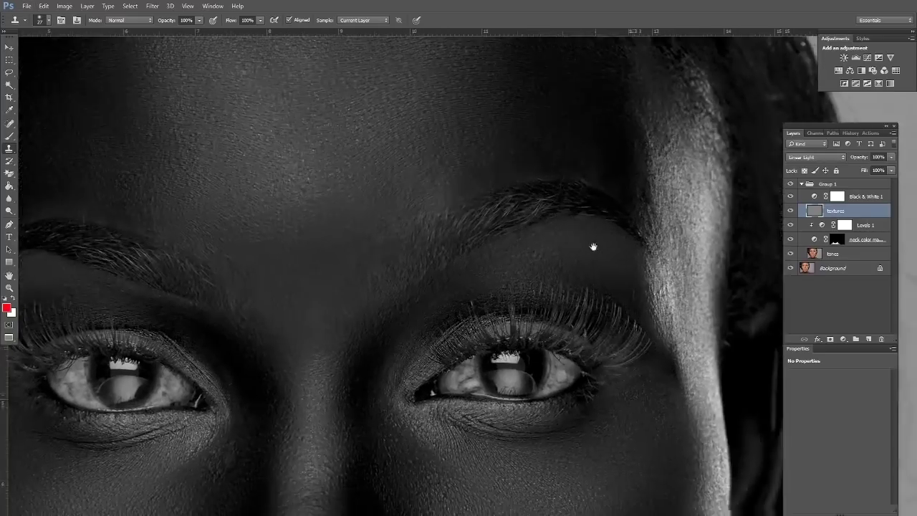
left_click_drag(401, 352, 491, 263)
mouse_move(406, 280)
left_mouse_down()
mouse_move(466, 283)
mouse_move(488, 299)
left_mouse_up()
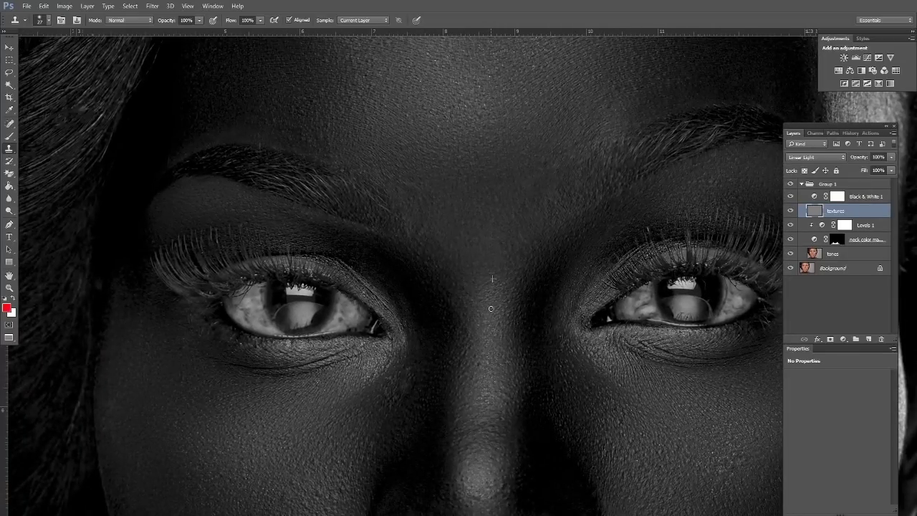
left_click_drag(365, 364, 463, 325)
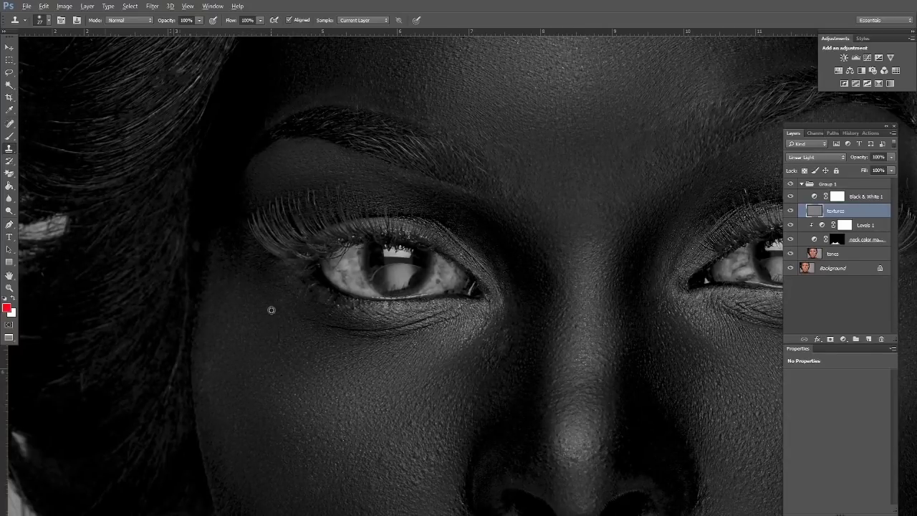
left_click(462, 201, "alt")
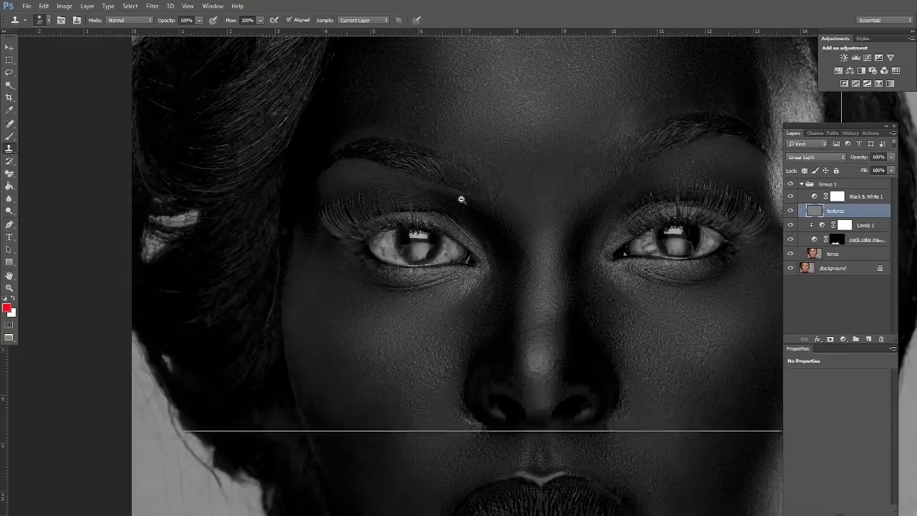
left_click(469, 206, "alt")
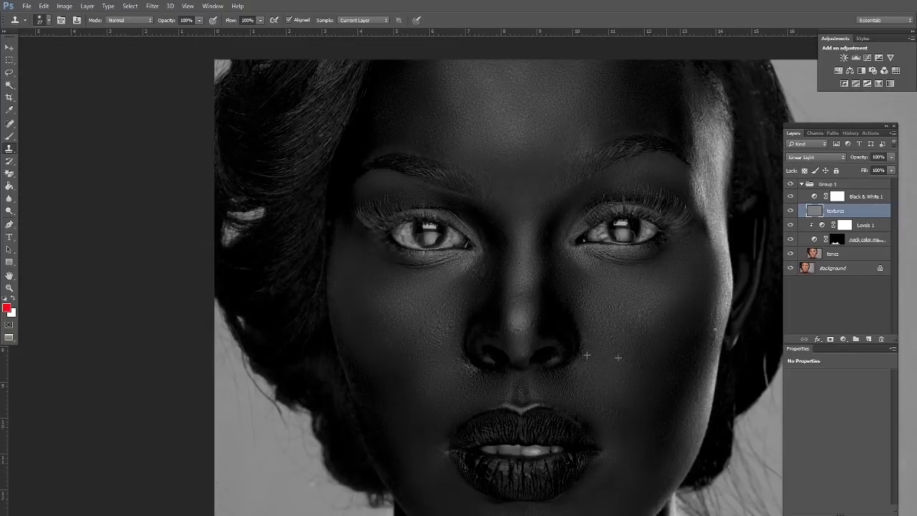
left_click_drag(675, 323, 578, 206)
key("z")
left_click(491, 165)
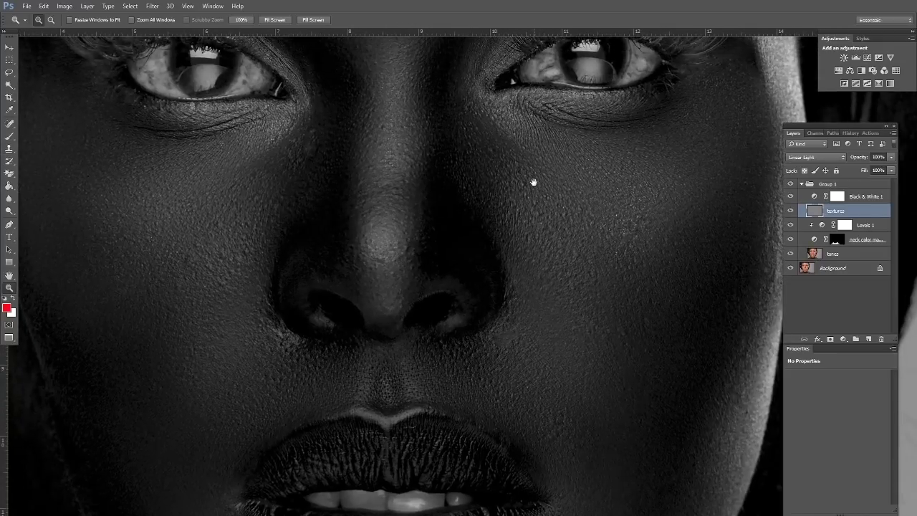
left_click(532, 184)
left_click(10, 149)
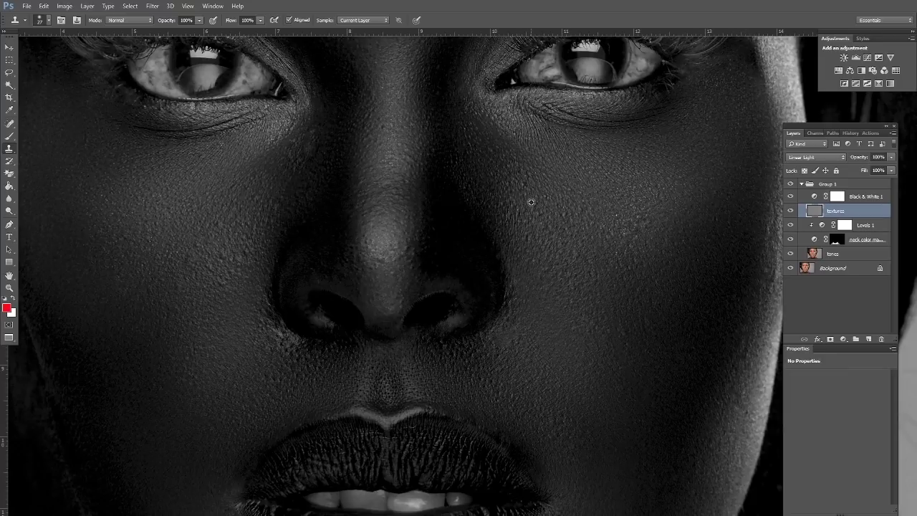
- Select Group 1 and hide the Black & White 1 adjustment layer to view the whole portrait in color
left_click(489, 197, "alt")
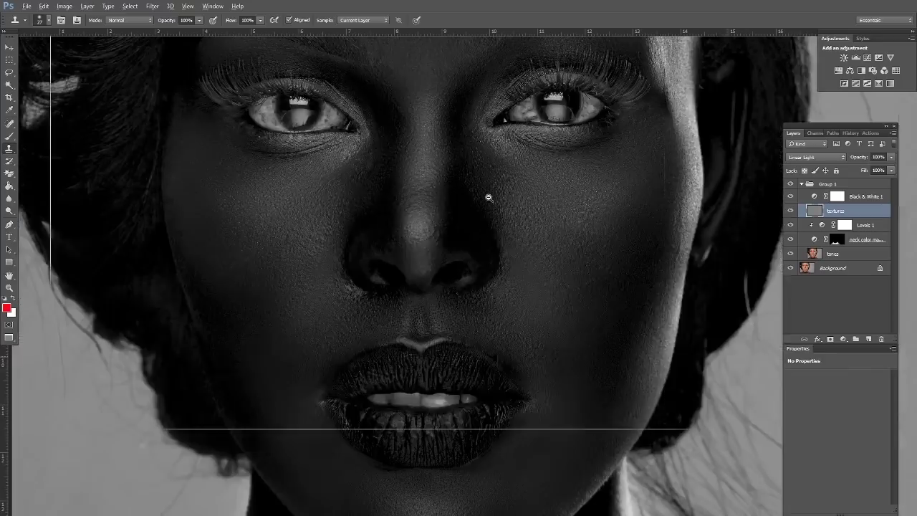
left_click(488, 197, "alt")
left_click(488, 197, "alt")
left_click(504, 200, "alt")
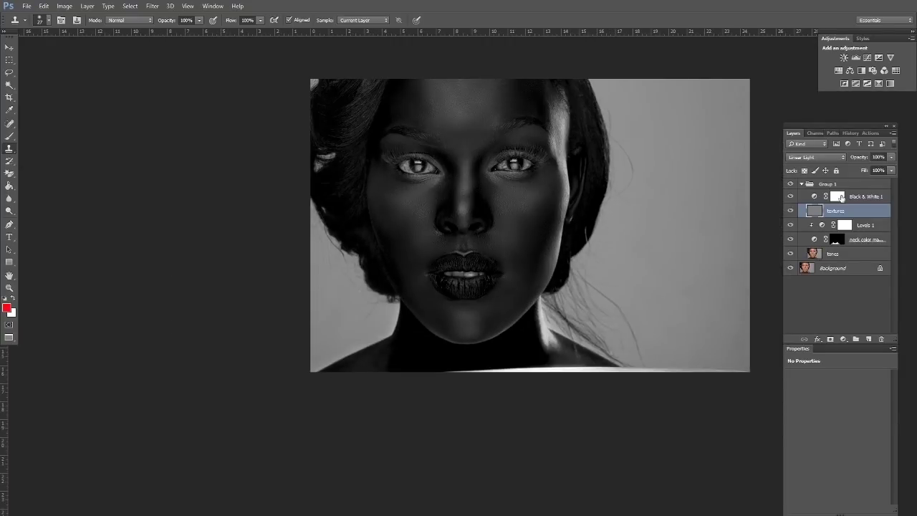
left_click(801, 184)
left_click(801, 184)
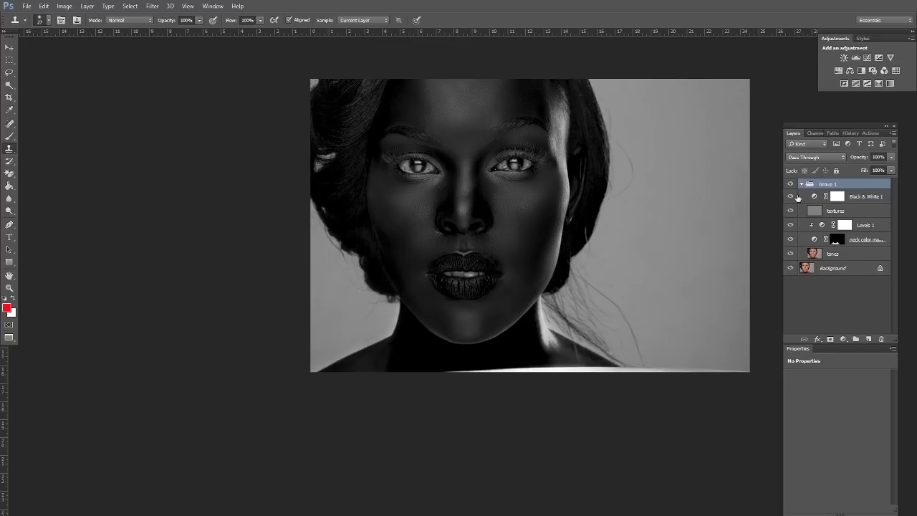
left_click(790, 196)
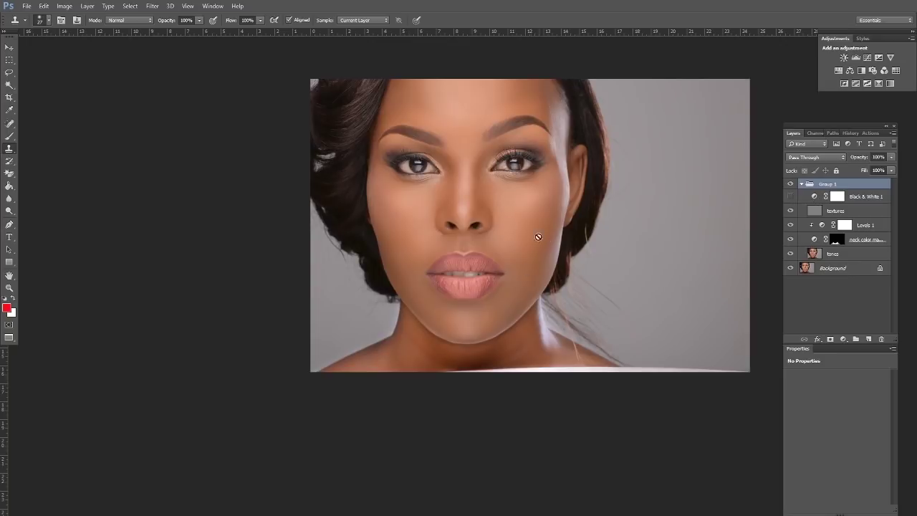
- Examine the retouched skin of the eyes, nose and cheeks up close in color
key("z")
left_click(478, 171)
left_click(478, 171)
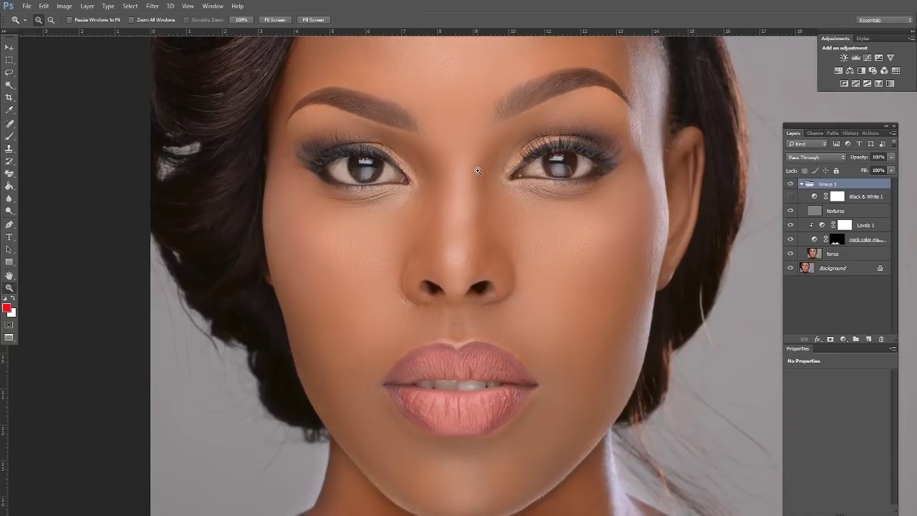
left_click(466, 164)
left_click_drag(467, 153, 506, 212)
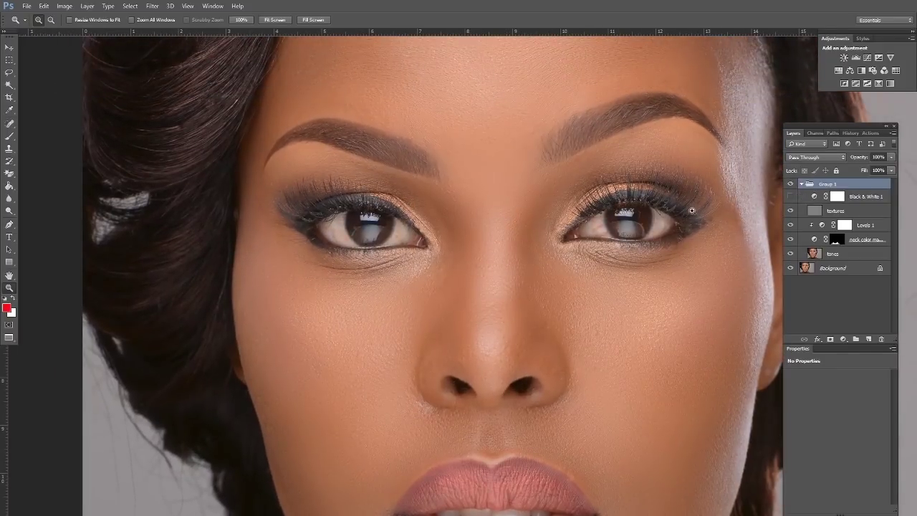
- Collapse Group 1 and rename it skin
left_click(447, 212, "alt")
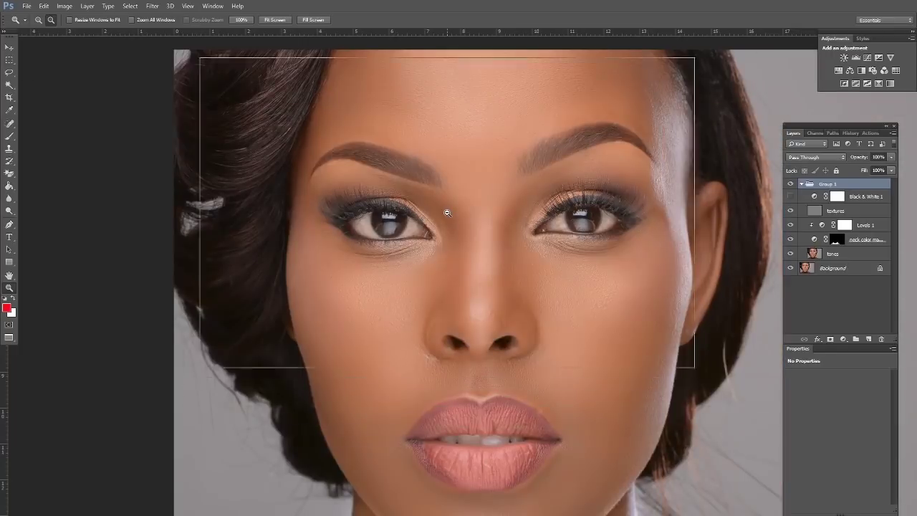
left_click(447, 213, "alt")
key("alt+space")
key("Escape")
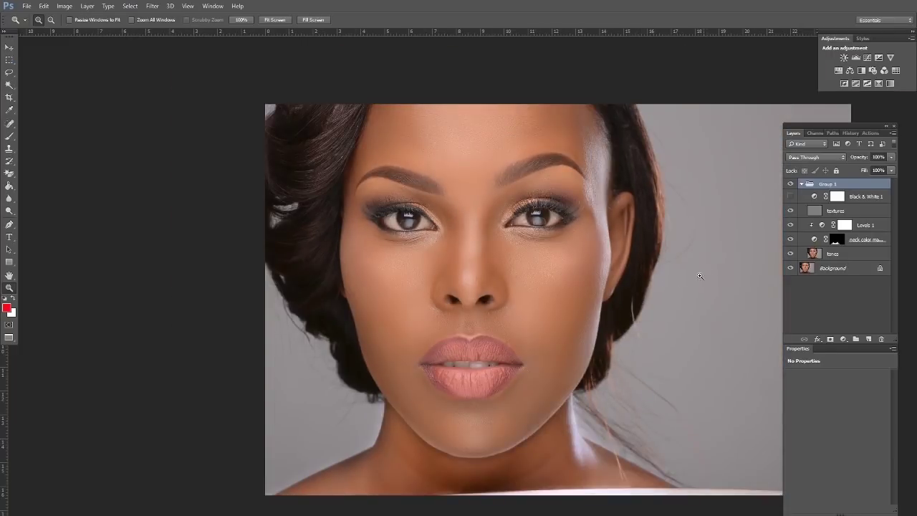
left_click(802, 184)
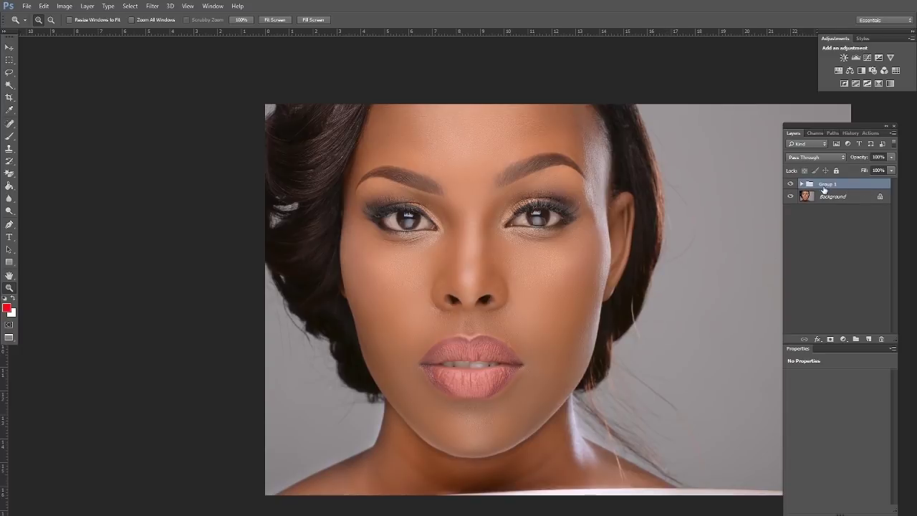
double_click(825, 185)
key("BackSpace")
left_click(872, 184)
- Compare the portrait before and after the retouch by toggling the skin group's visibility, leaving it shown
left_click(790, 185)
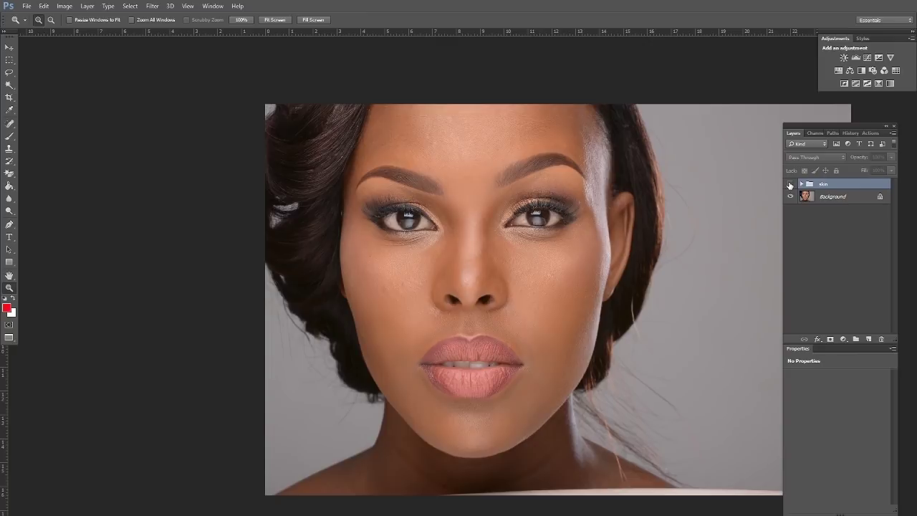
left_click(790, 185)
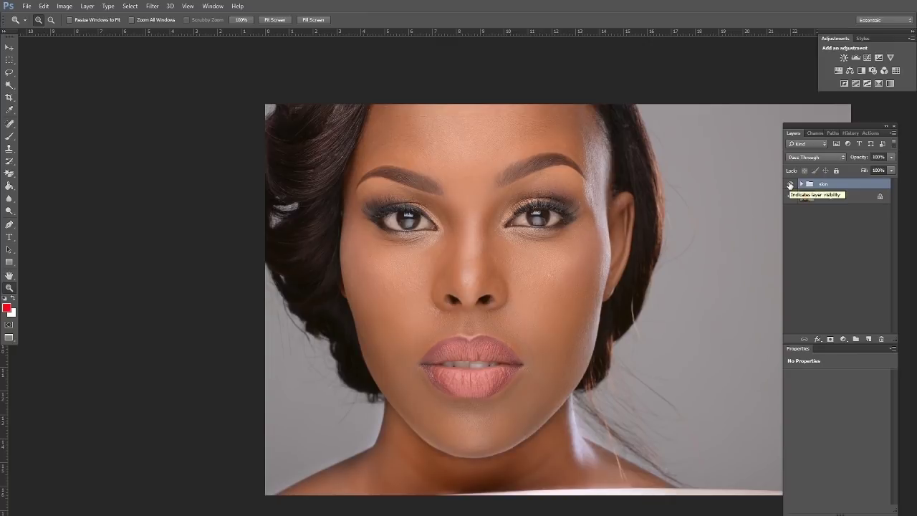
left_click(790, 185)
left_click(790, 184)
left_click(790, 184)
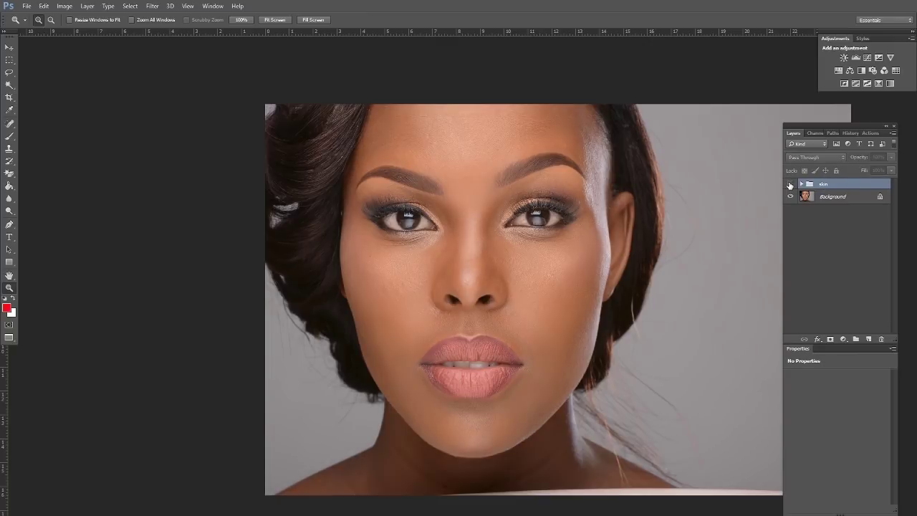
left_click(790, 185)
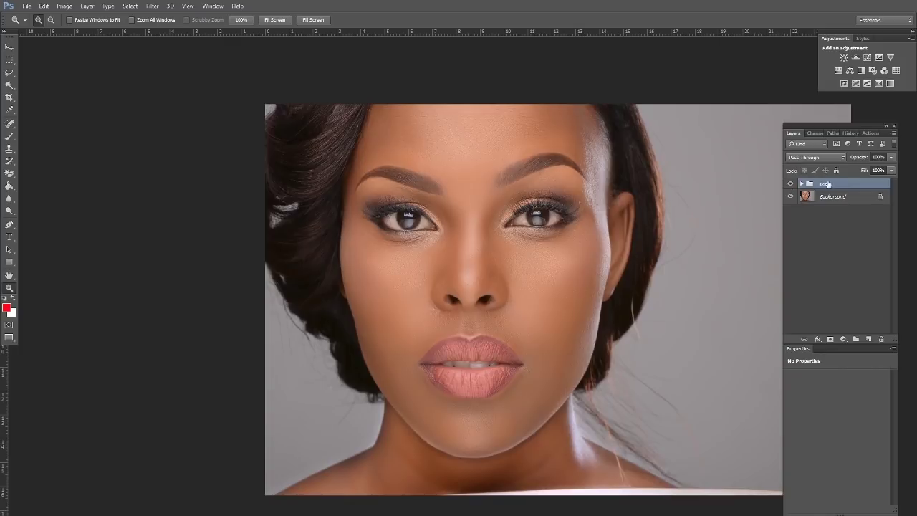
- Add a Curves adjustment above the skin group and darken the RGB curve with a point at input 170, output 110
left_click(844, 340)
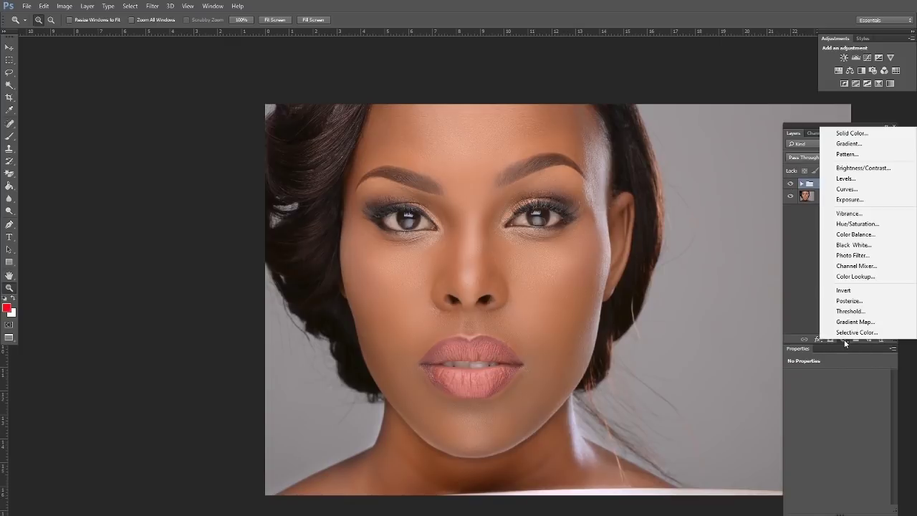
left_click(848, 191)
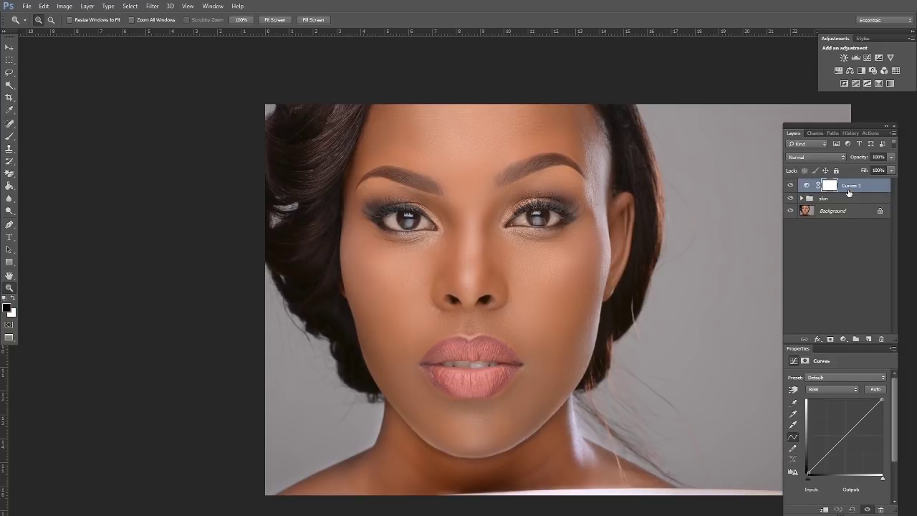
left_click_drag(686, 233, 715, 119)
left_click_drag(696, 204, 709, 209)
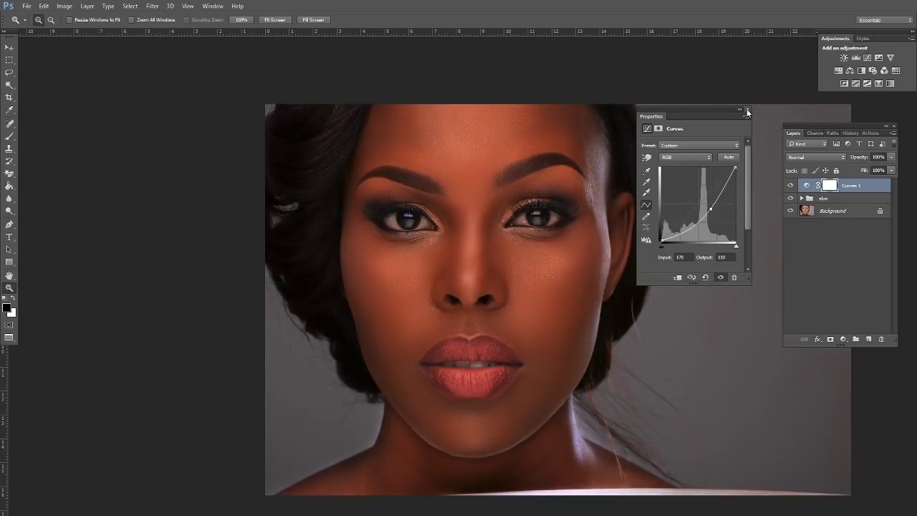
left_click(747, 111)
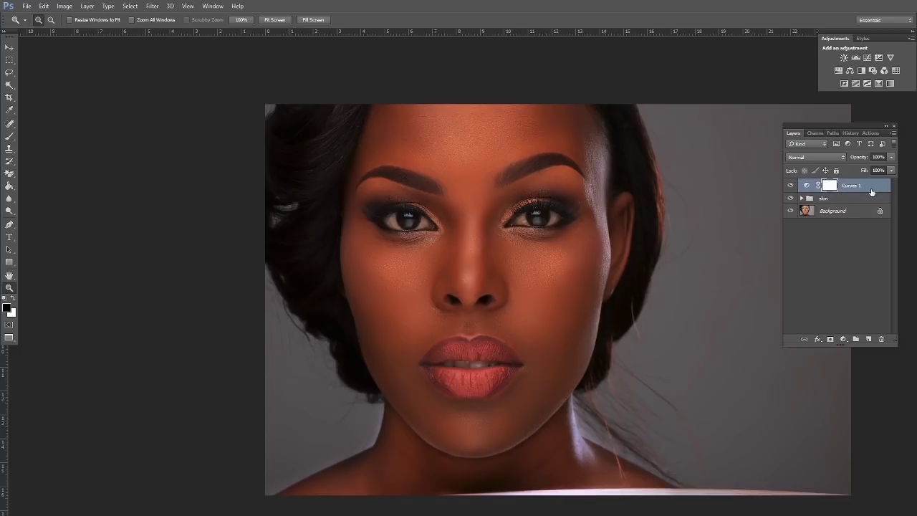
- Rename the darkening Curves layer burn and invert its mask to black
double_click(853, 186)
type("burn")
left_click(882, 187)
key("d")
key("ctrl+i")
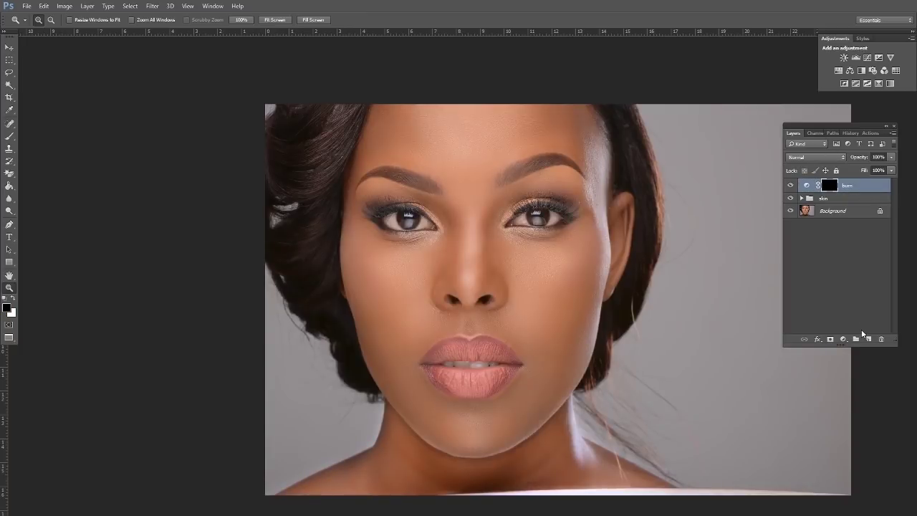
- Add a second Curves adjustment above burn and brighten the RGB curve with a point at input 79, output 142
left_click(843, 339)
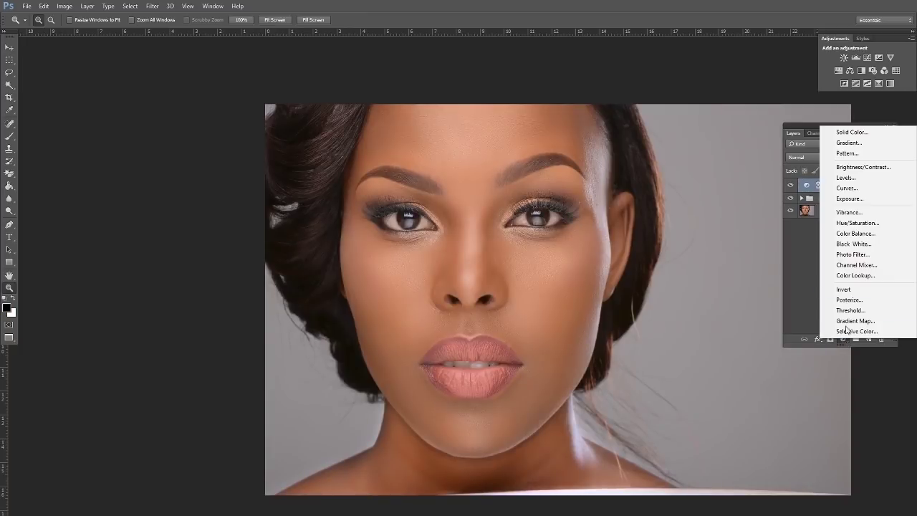
left_click(848, 188)
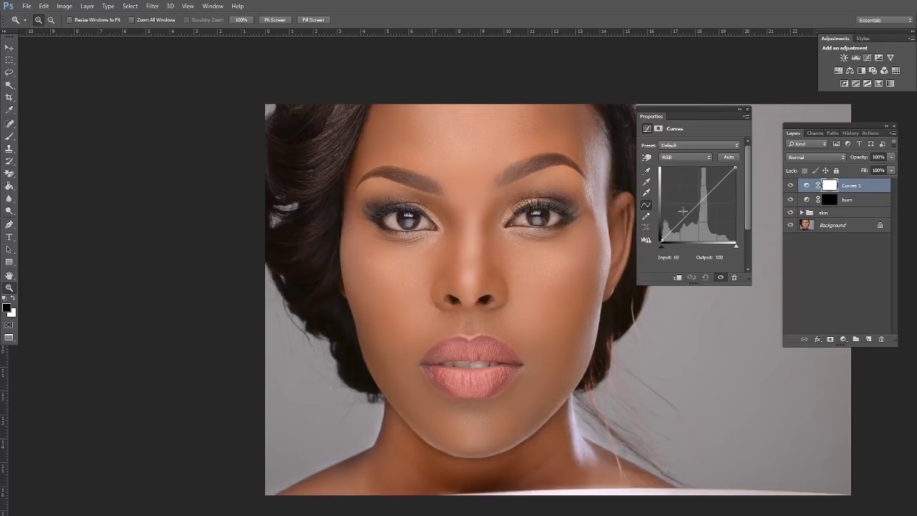
left_click_drag(684, 209, 684, 199)
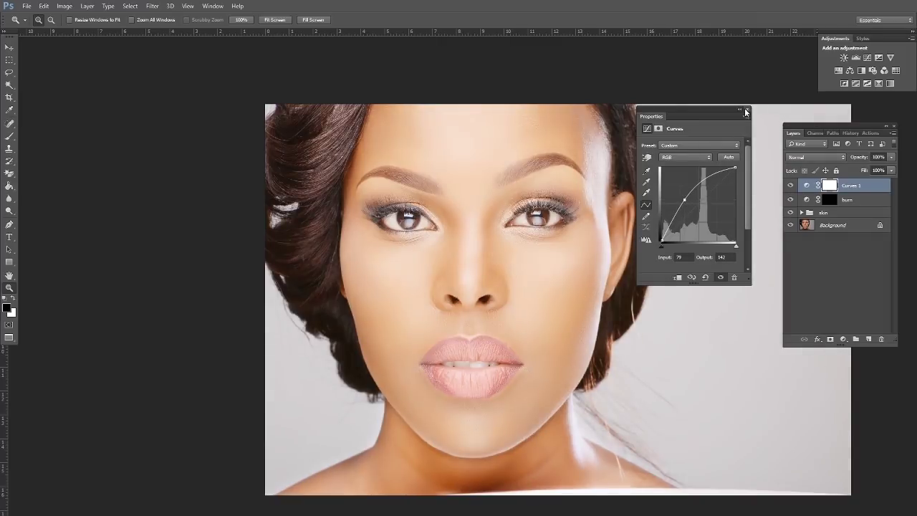
left_click(745, 111)
- Rename the brightening Curves layer doge and invert its mask to black
double_click(851, 186)
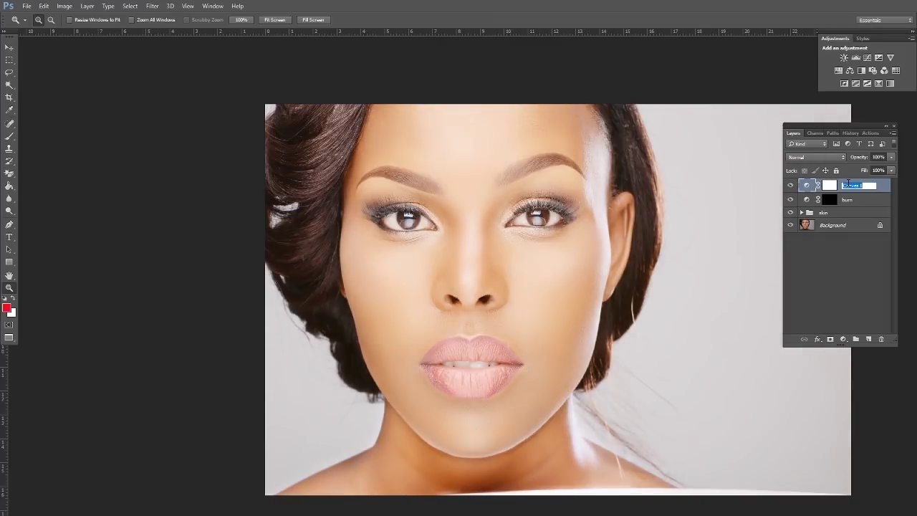
type("dodge")
key("Return")
key("d")
key("ctrl+i")
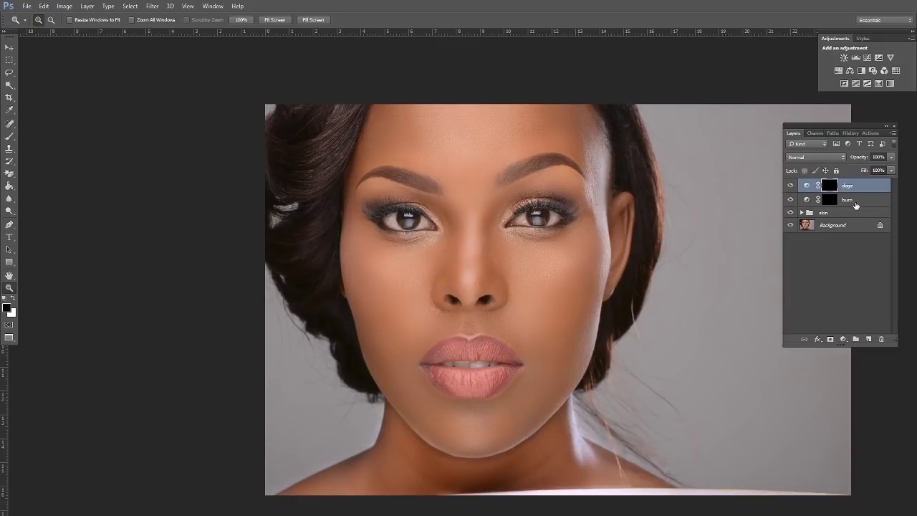
- Put the burn and doge adjustment layers into a new group named BD and keep it collapsed
left_click(858, 202)
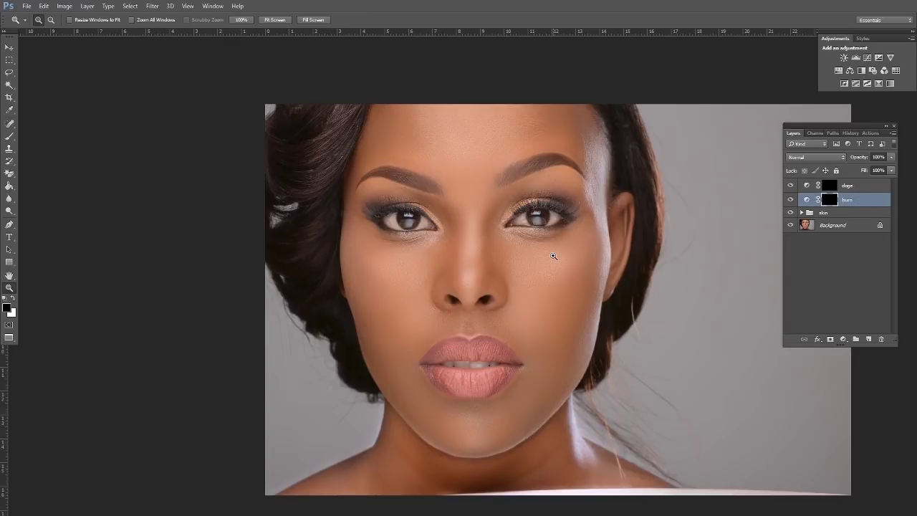
left_click(553, 255)
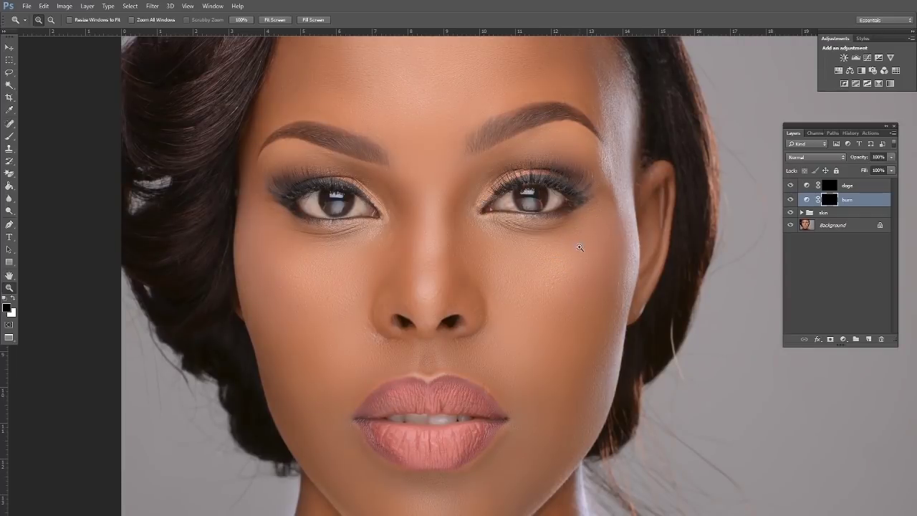
left_click(868, 185, "shift")
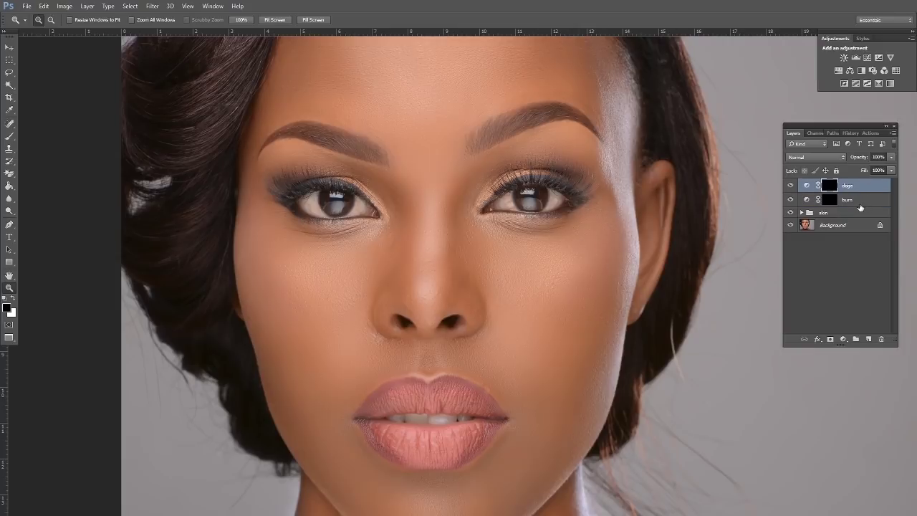
left_click_drag(867, 188, 855, 339)
double_click(829, 184)
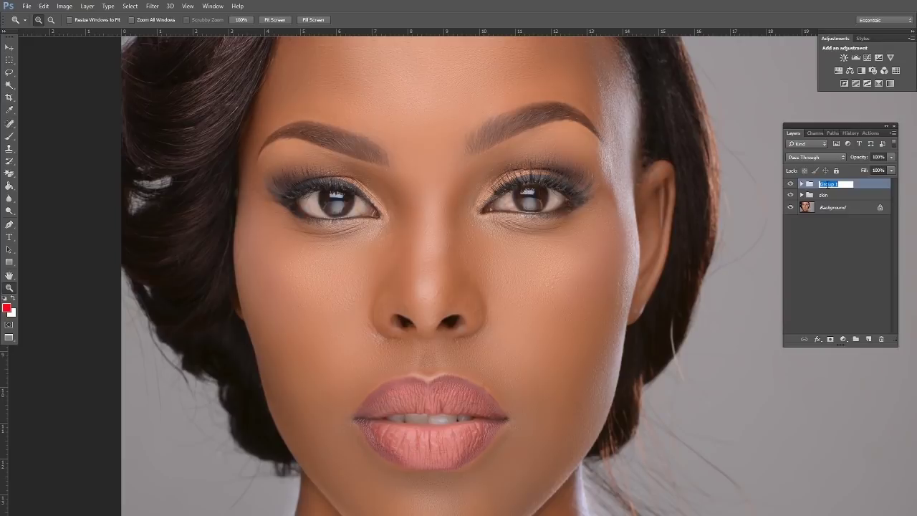
type("b")
key("Return")
left_click(802, 184)
left_click(802, 185)
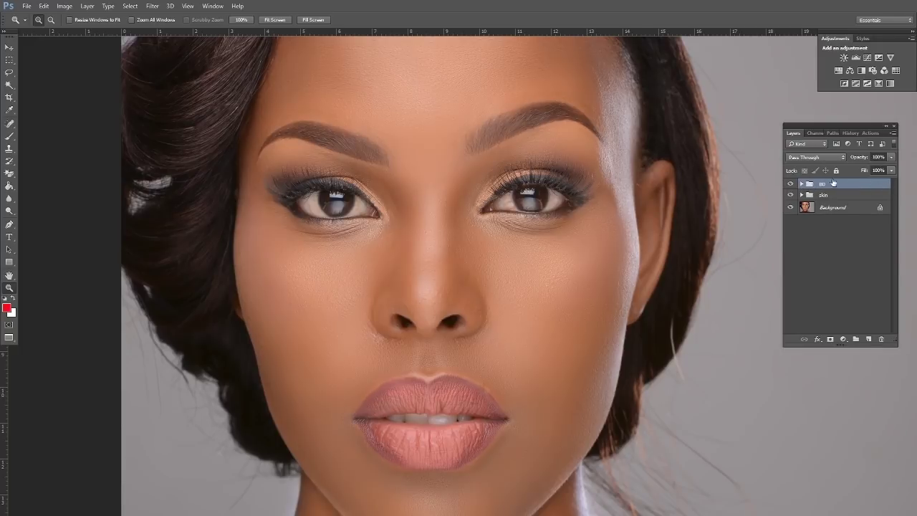
- Create a new empty layer above the BD group and set the foreground color to blue 0a2cd6
left_click(869, 339)
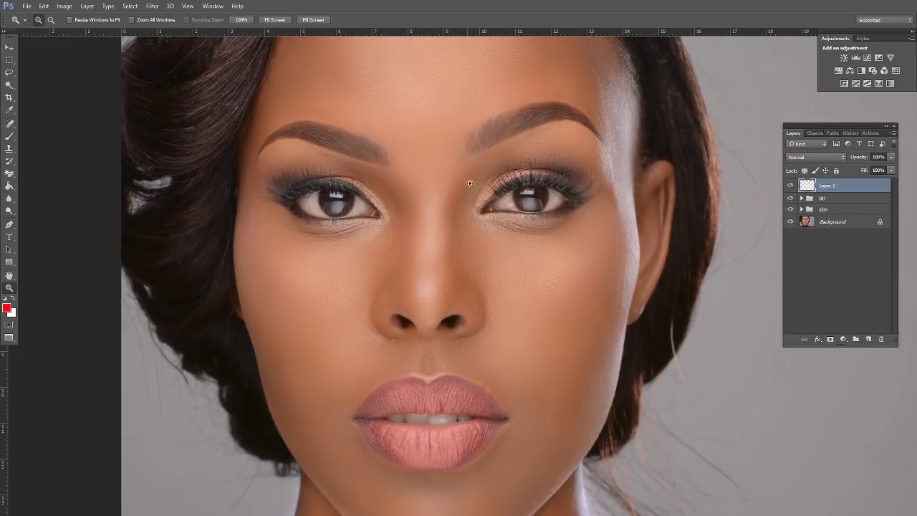
left_click_drag(490, 139, 512, 183)
left_click(507, 190, "alt")
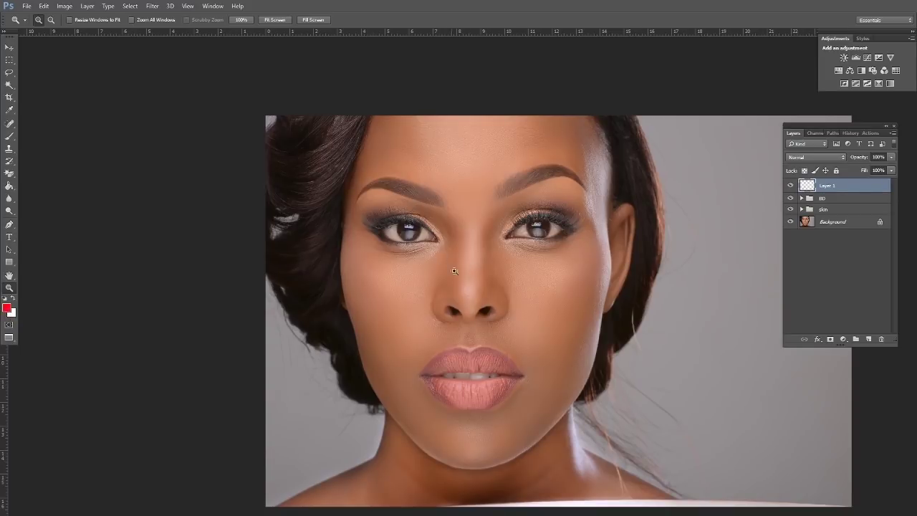
left_click_drag(513, 251, 471, 230)
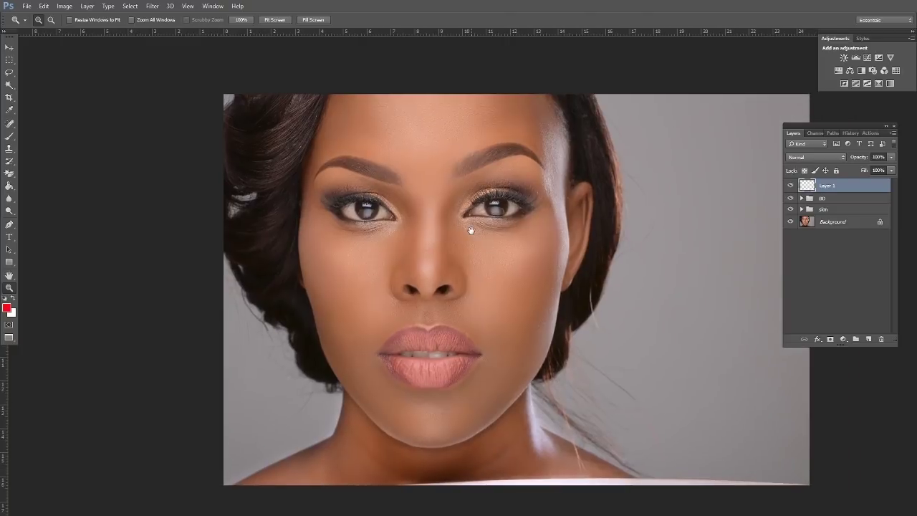
left_click(7, 308)
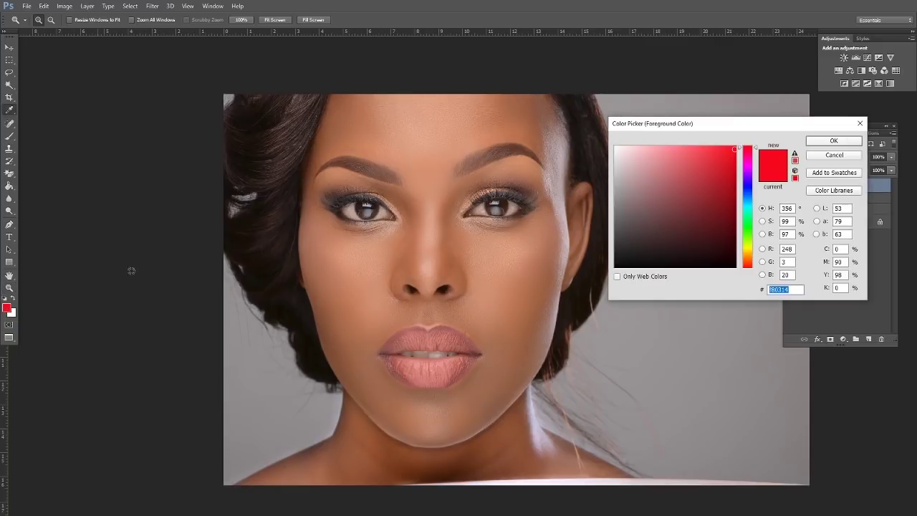
left_click(744, 190)
mouse_move(731, 152)
left_mouse_down()
mouse_move(731, 205)
mouse_move(730, 165)
left_mouse_up()
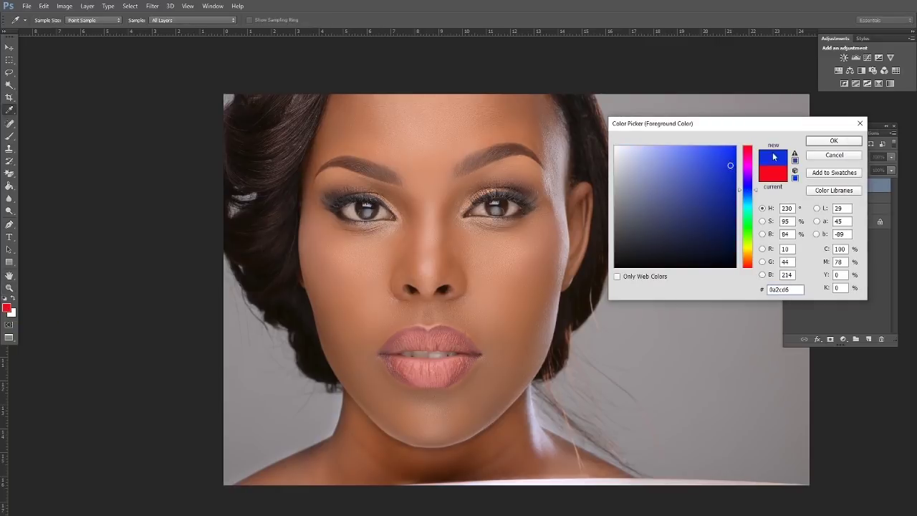
left_click(834, 140)
key("z")
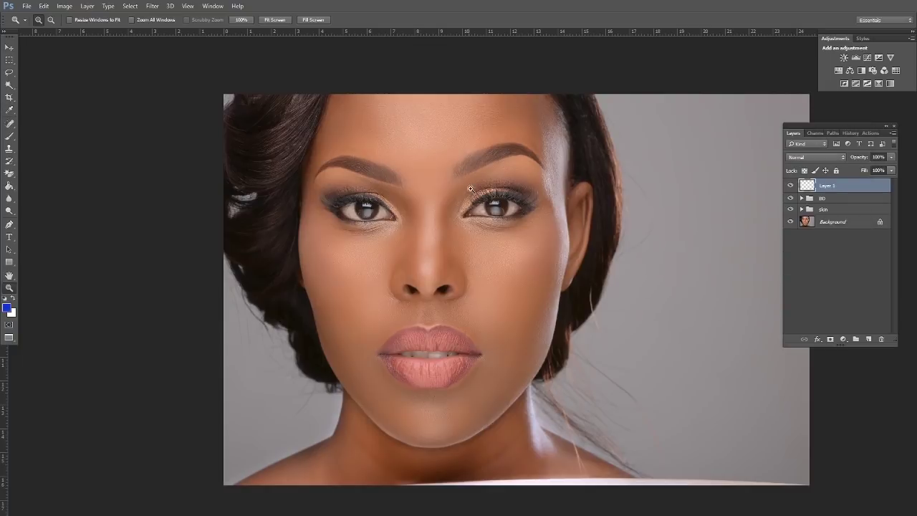
- Set up a soft 75 px Brush with 0% hardness and paint short blue strokes across the hairline beside the forehead
left_click(10, 136)
right_click(323, 116)
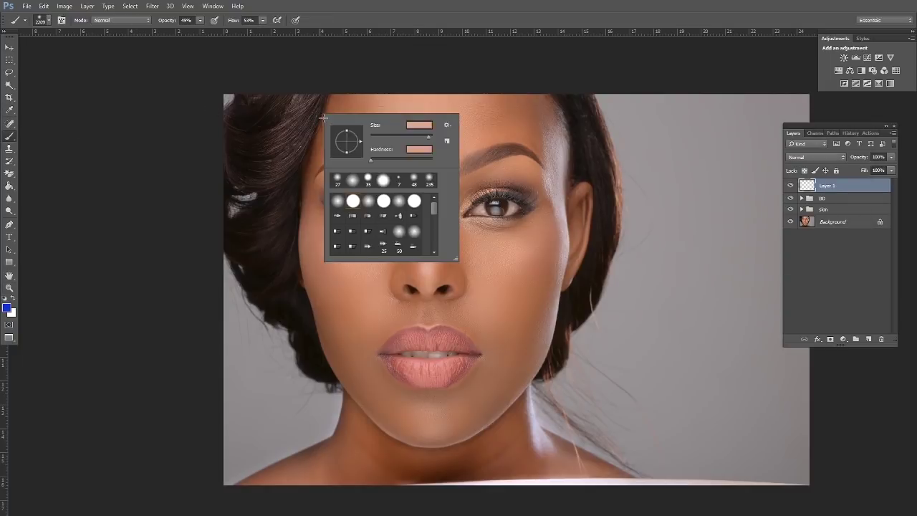
left_click_drag(388, 136, 375, 134)
left_click_drag(384, 134, 386, 135)
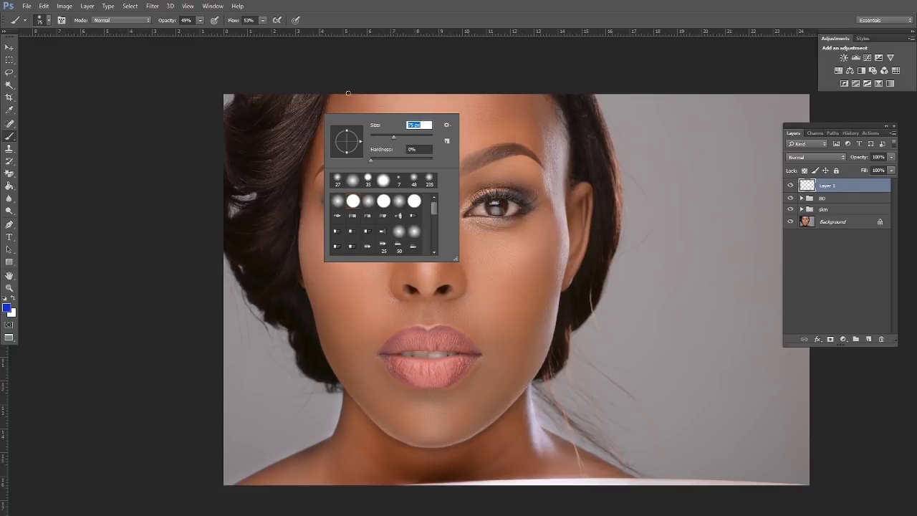
mouse_move(345, 94)
left_mouse_down()
mouse_move(303, 133)
mouse_move(309, 145)
left_mouse_up()
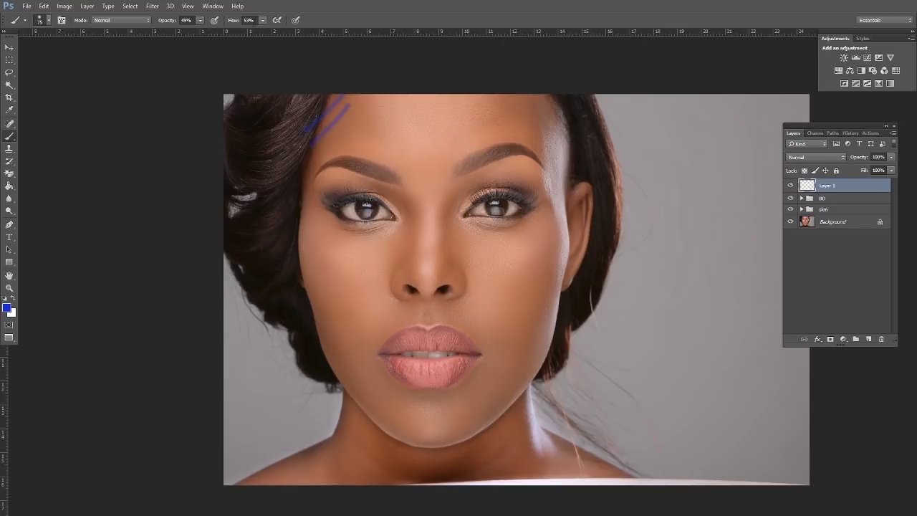
- Raise the brush flow and opacity to 100% and paint blue contour strokes down both sides of the face and along the jawline
left_click(262, 20)
left_click_drag(265, 31, 288, 30)
left_click(200, 20)
mouse_move(331, 126)
left_mouse_down()
mouse_move(291, 239)
mouse_move(303, 219)
mouse_move(323, 345)
mouse_move(345, 361)
mouse_move(392, 442)
mouse_move(424, 456)
mouse_move(509, 407)
mouse_move(528, 380)
mouse_move(513, 409)
left_mouse_up()
mouse_move(559, 235)
left_mouse_down()
mouse_move(528, 313)
mouse_move(525, 343)
left_mouse_up()
left_click_drag(534, 346, 515, 401)
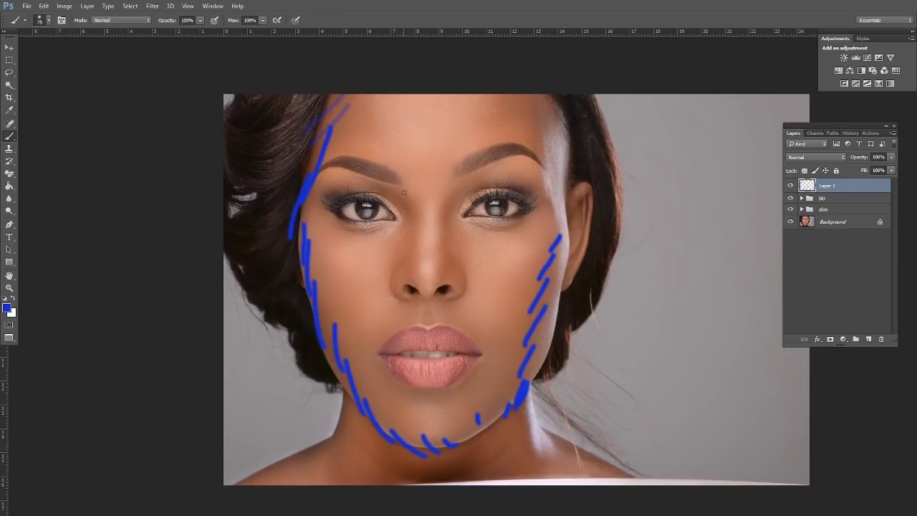
- Paint blue contour strokes along both sides of the nose, on both sides of the chin and just below the lower lip
left_click_drag(412, 204, 408, 267)
left_click_drag(455, 222, 446, 271)
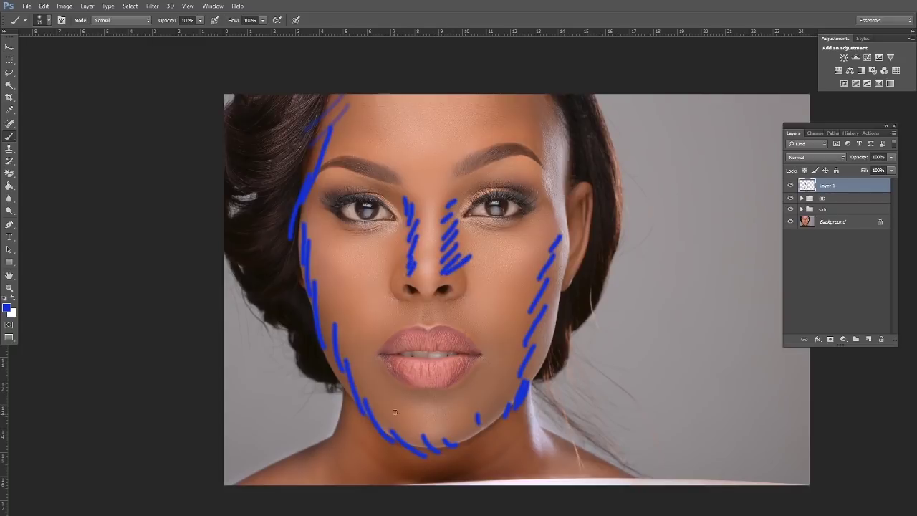
left_click_drag(395, 402, 379, 409)
left_click_drag(394, 410, 382, 418)
mouse_move(476, 386)
left_mouse_down()
mouse_move(461, 411)
mouse_move(472, 424)
left_mouse_up()
left_click_drag(484, 392, 464, 399)
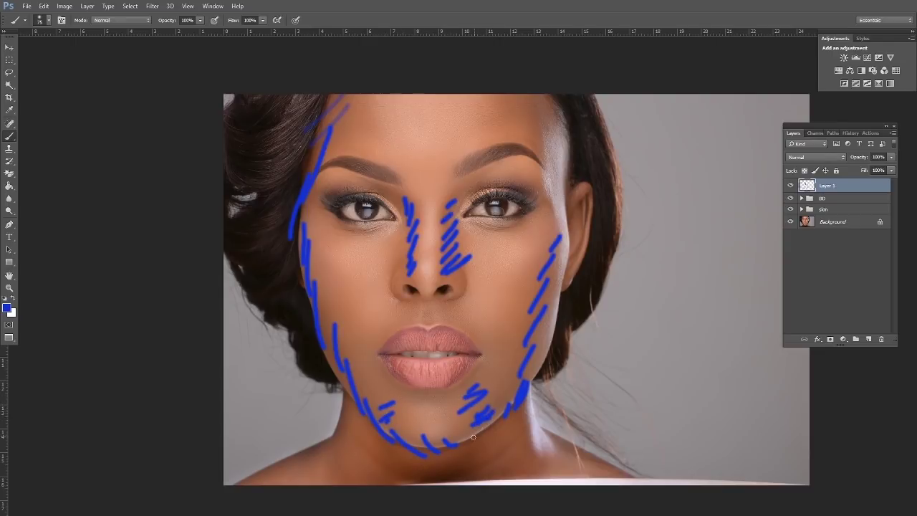
left_click_drag(413, 185, 427, 275)
left_click_drag(441, 492, 409, 431)
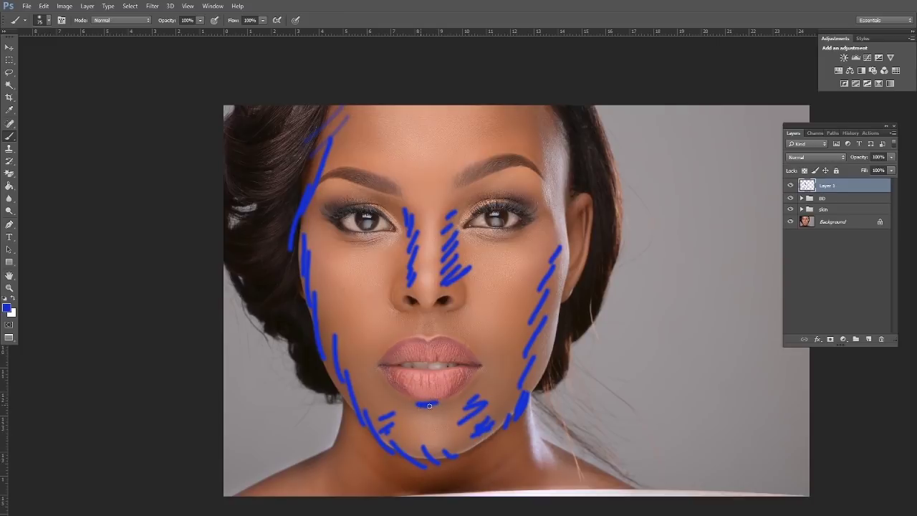
- Outline both eyes in blue and paint short blue strokes over both temples beside the hairline and above the outer brow
scroll(429, 405, "up", 5)
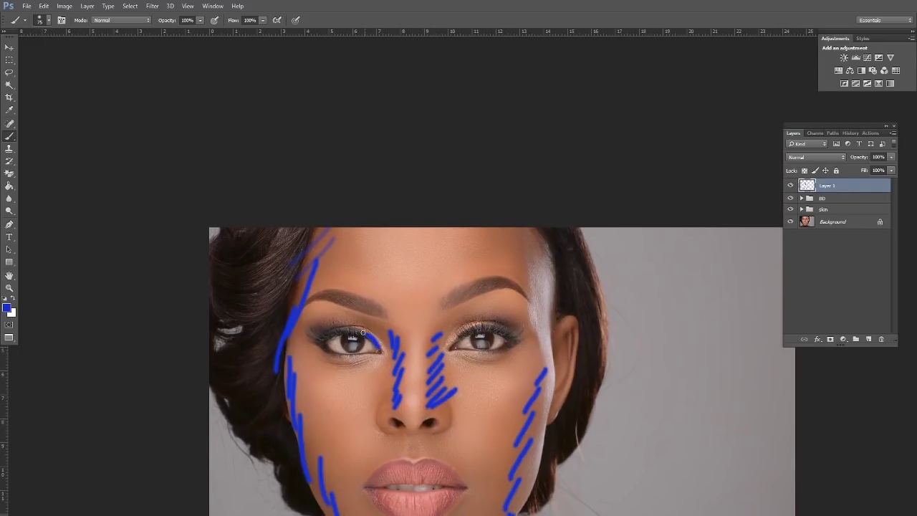
mouse_move(316, 341)
left_mouse_down()
mouse_move(362, 355)
mouse_move(385, 349)
left_mouse_up()
mouse_move(457, 330)
left_mouse_down()
mouse_move(528, 338)
mouse_move(490, 356)
mouse_move(424, 327)
left_mouse_up()
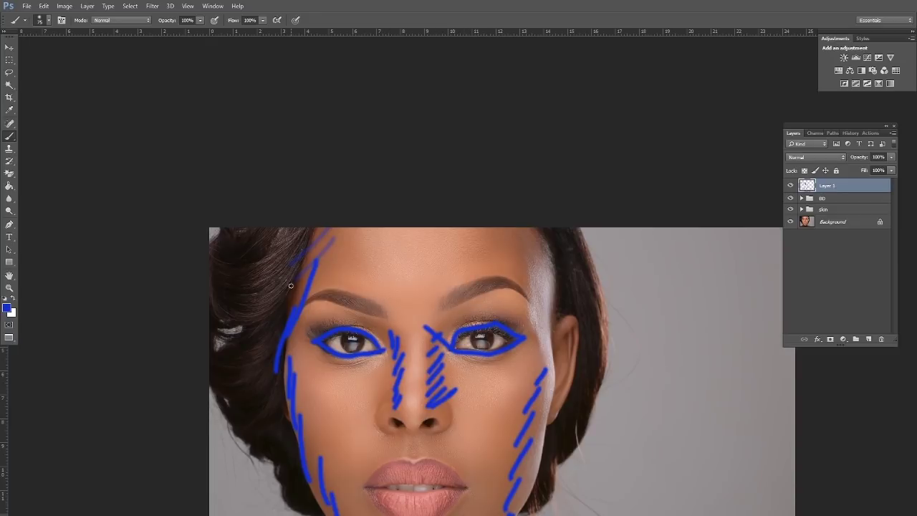
mouse_move(290, 286)
left_mouse_down()
mouse_move(304, 261)
mouse_move(293, 308)
mouse_move(323, 288)
left_mouse_up()
mouse_move(485, 229)
left_mouse_down()
mouse_move(520, 234)
mouse_move(526, 255)
mouse_move(499, 262)
mouse_move(524, 283)
mouse_move(527, 254)
left_mouse_up()
left_click_drag(478, 252, 528, 271)
mouse_move(474, 270)
left_mouse_down()
mouse_move(503, 276)
mouse_move(476, 284)
left_mouse_up()
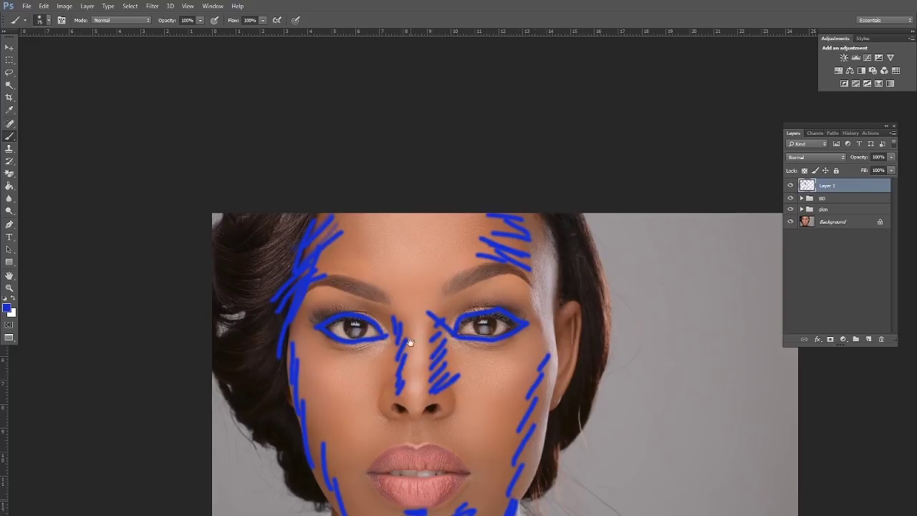
- Paint blue contour strokes down the side of the neck and along the edges of both shoulders
left_click_drag(409, 343, 463, 181)
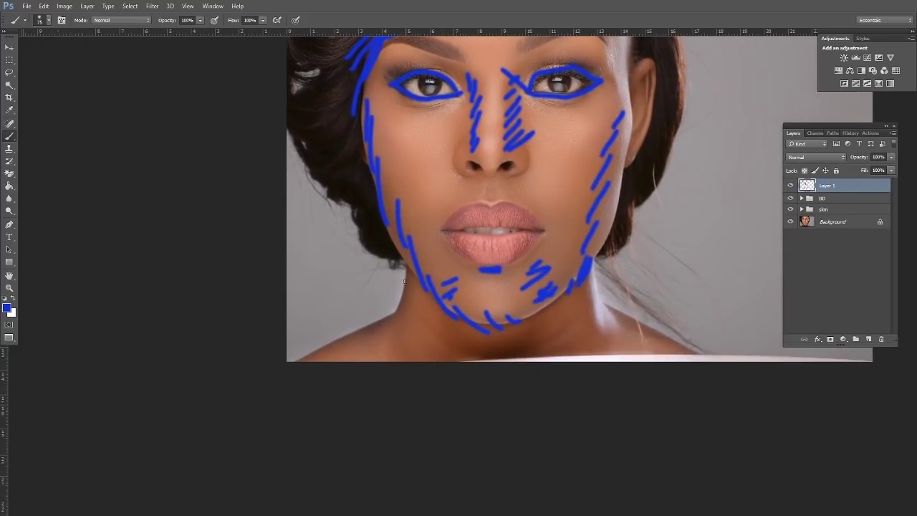
left_click_drag(410, 288, 392, 308)
mouse_move(410, 314)
left_mouse_down()
mouse_move(386, 331)
mouse_move(317, 349)
left_mouse_up()
left_click_drag(351, 351, 290, 361)
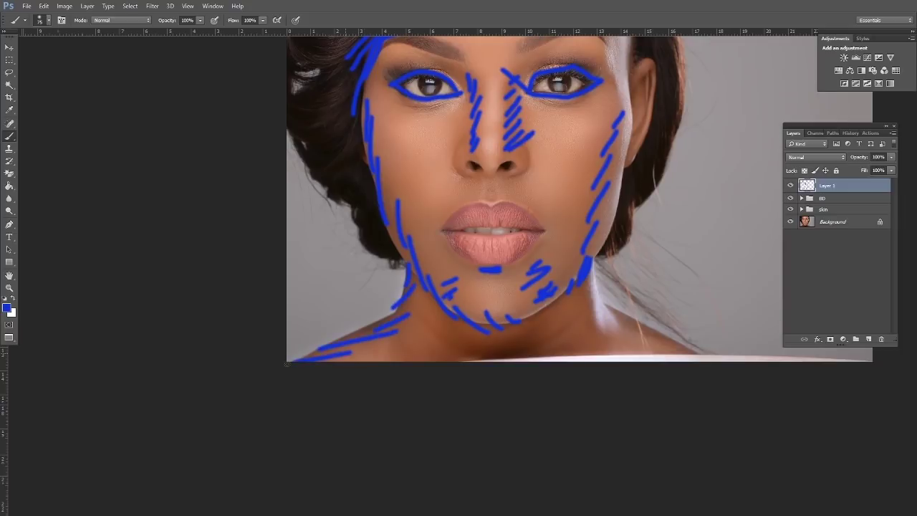
left_click_drag(621, 313, 658, 346)
mouse_move(645, 326)
left_mouse_down()
mouse_move(701, 349)
mouse_move(723, 362)
left_mouse_up()
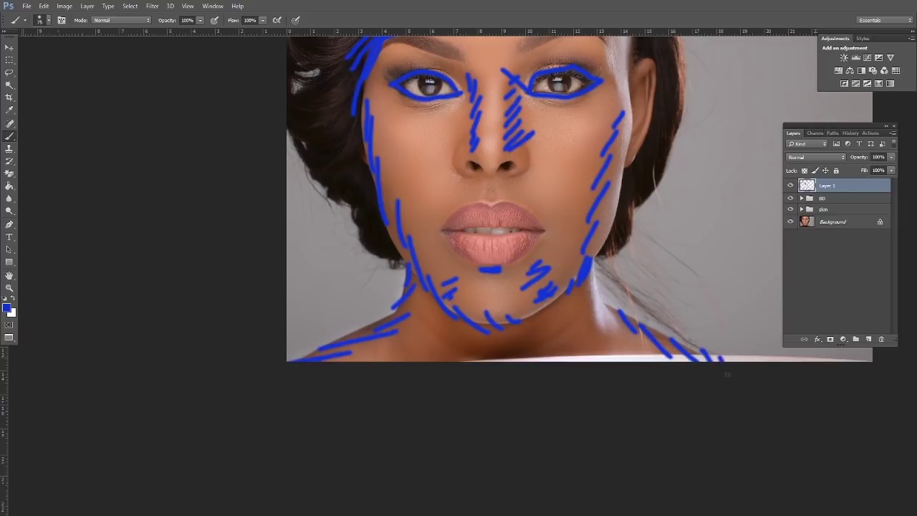
- Set the foreground color to bright red and paint a vertical highlight stroke down the bridge of the nose
left_click_drag(611, 114, 597, 285)
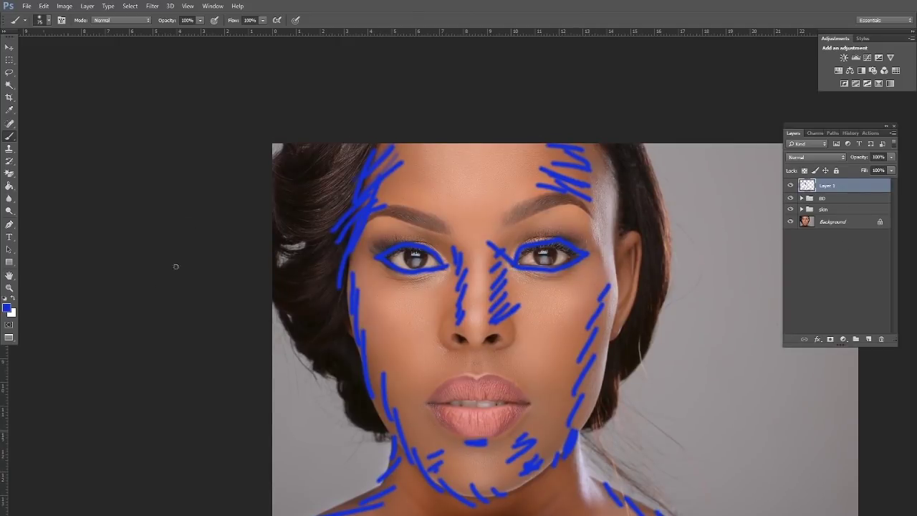
left_click(13, 298)
left_click(8, 308)
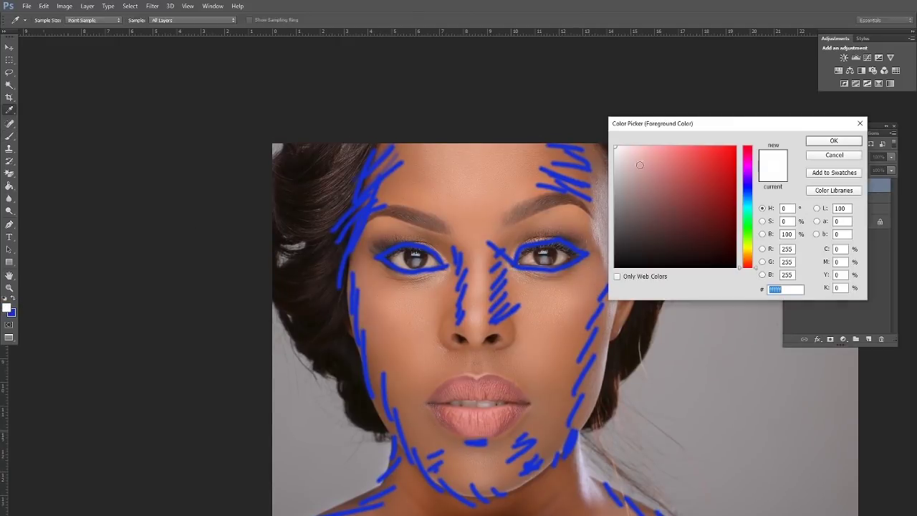
left_click(730, 154)
left_click(833, 141)
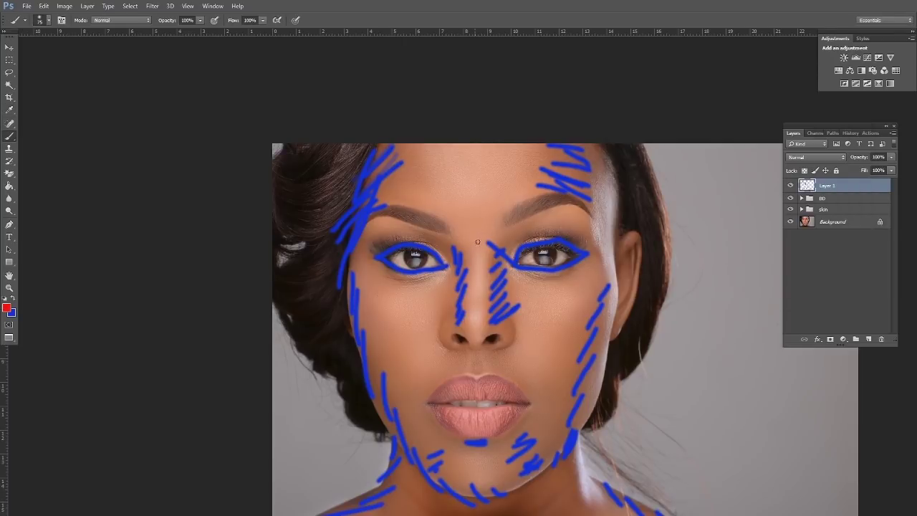
mouse_move(475, 308)
left_mouse_down()
mouse_move(479, 219)
mouse_move(473, 282)
left_mouse_up()
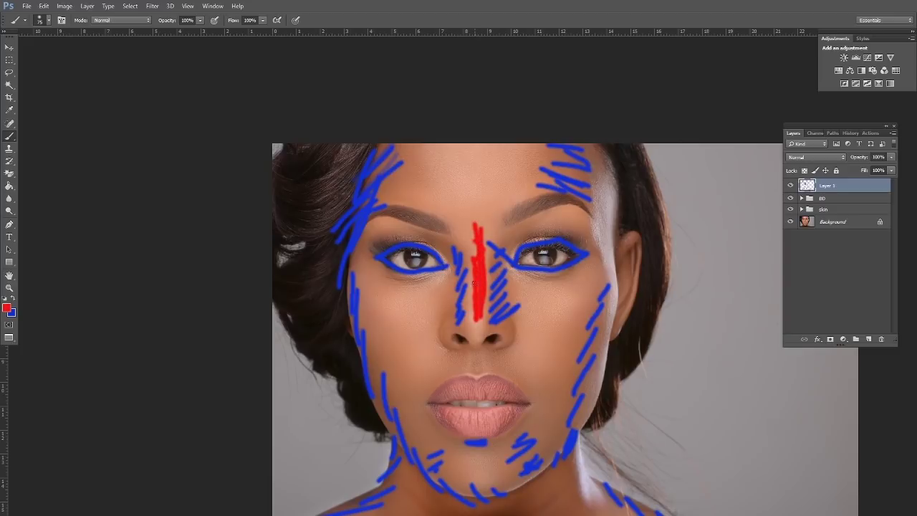
- Paint red highlight strokes across the center of the forehead, on both cheeks and on the middle of the chin
left_click_drag(468, 152, 434, 168)
mouse_move(492, 147)
left_mouse_down()
mouse_move(429, 179)
mouse_move(437, 192)
left_mouse_up()
left_click_drag(491, 174, 457, 201)
mouse_move(507, 183)
left_mouse_down()
mouse_move(470, 210)
mouse_move(479, 226)
left_mouse_up()
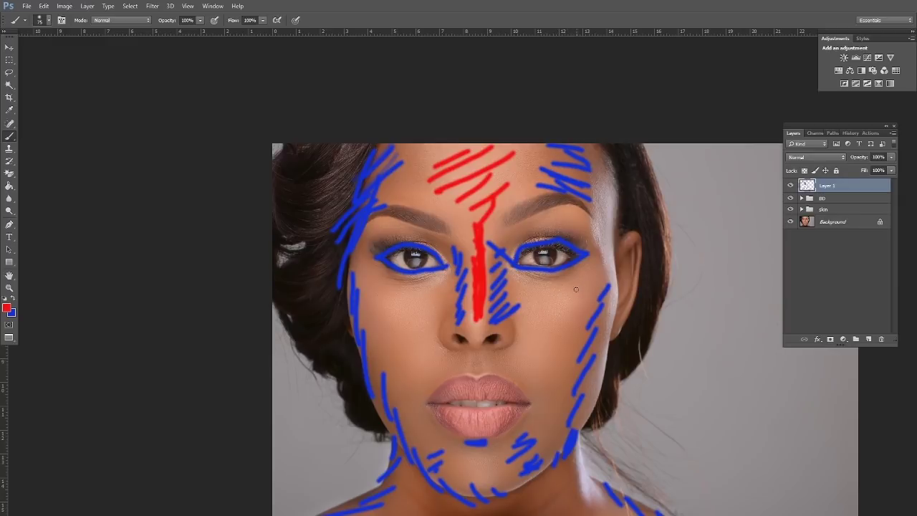
mouse_move(576, 289)
left_mouse_down()
mouse_move(525, 315)
mouse_move(510, 343)
left_mouse_up()
mouse_move(570, 313)
left_mouse_down()
mouse_move(539, 346)
mouse_move(528, 380)
left_mouse_up()
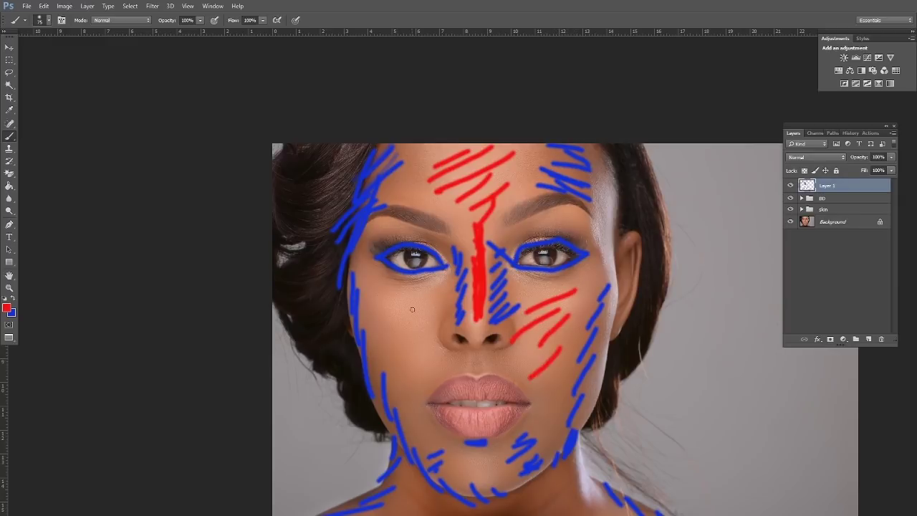
mouse_move(407, 295)
left_mouse_down()
mouse_move(390, 324)
mouse_move(396, 334)
left_mouse_up()
mouse_move(423, 312)
left_mouse_down()
mouse_move(394, 333)
mouse_move(405, 354)
mouse_move(422, 333)
mouse_move(432, 349)
mouse_move(419, 385)
left_mouse_up()
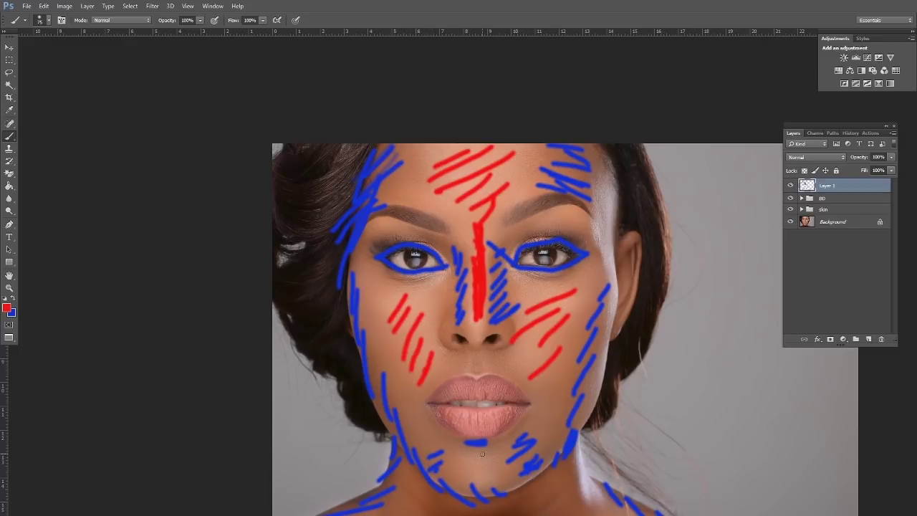
mouse_move(482, 453)
left_mouse_down()
mouse_move(464, 467)
mouse_move(491, 474)
mouse_move(473, 475)
left_mouse_up()
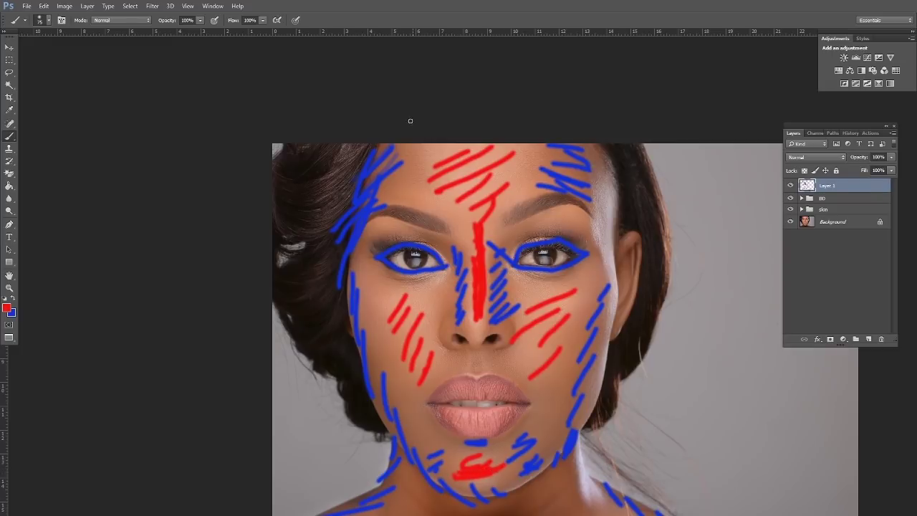
- Paint red highlight strokes along the hair curls on both sides of the head
mouse_move(357, 147)
left_mouse_down()
mouse_move(320, 184)
mouse_move(321, 225)
left_mouse_up()
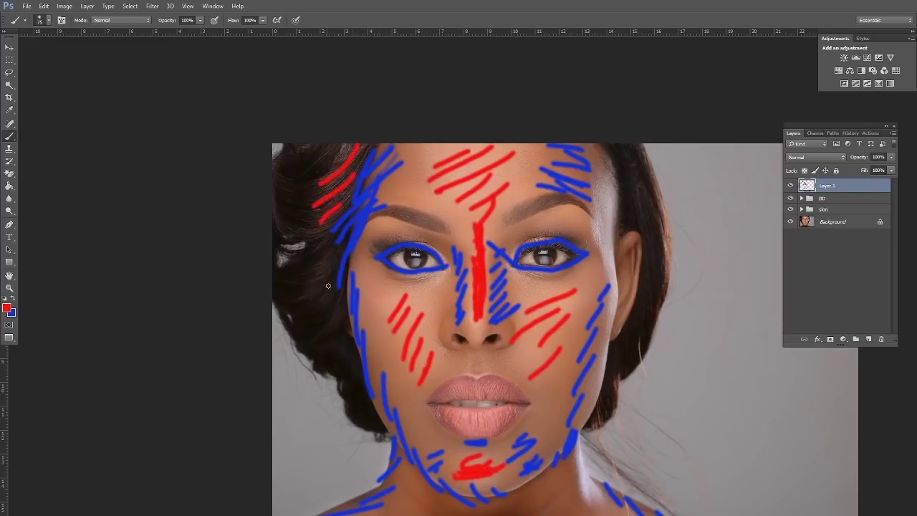
mouse_move(331, 259)
left_mouse_down()
mouse_move(294, 304)
mouse_move(294, 282)
left_mouse_up()
left_click_drag(614, 156, 653, 192)
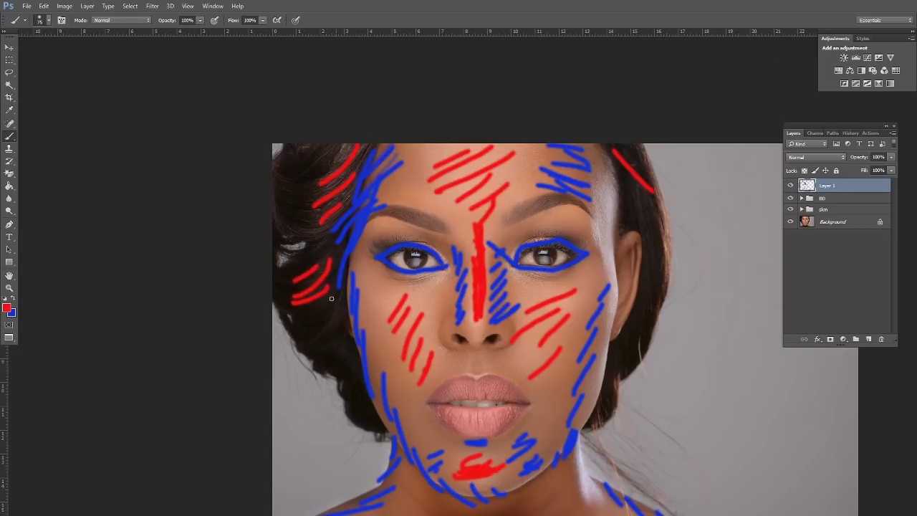
left_click_drag(330, 300, 309, 316)
mouse_move(319, 320)
left_mouse_down()
mouse_move(328, 373)
mouse_move(348, 402)
left_mouse_up()
mouse_move(341, 349)
left_mouse_down()
mouse_move(367, 413)
mouse_move(394, 444)
left_mouse_up()
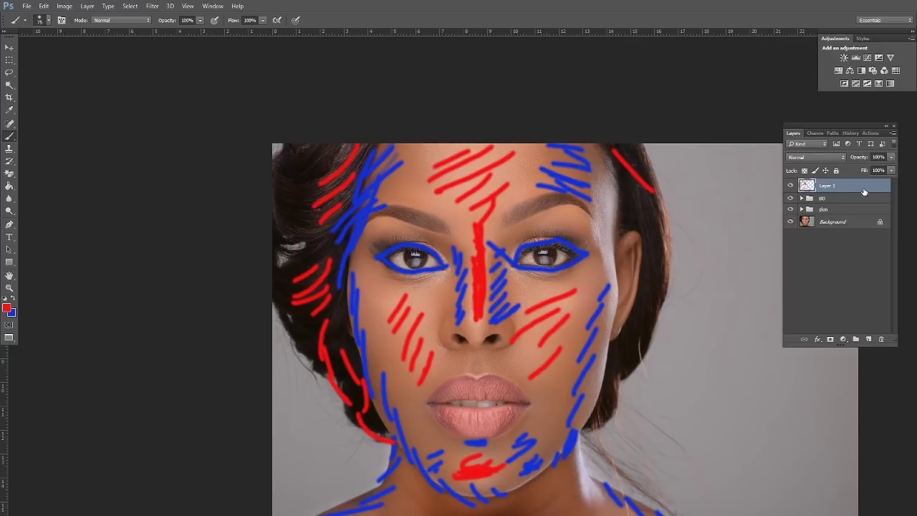
- Delete the painted guide layer, select the burn layer's mask inside the BD group and reset the colors to default
left_click_drag(870, 188, 881, 339)
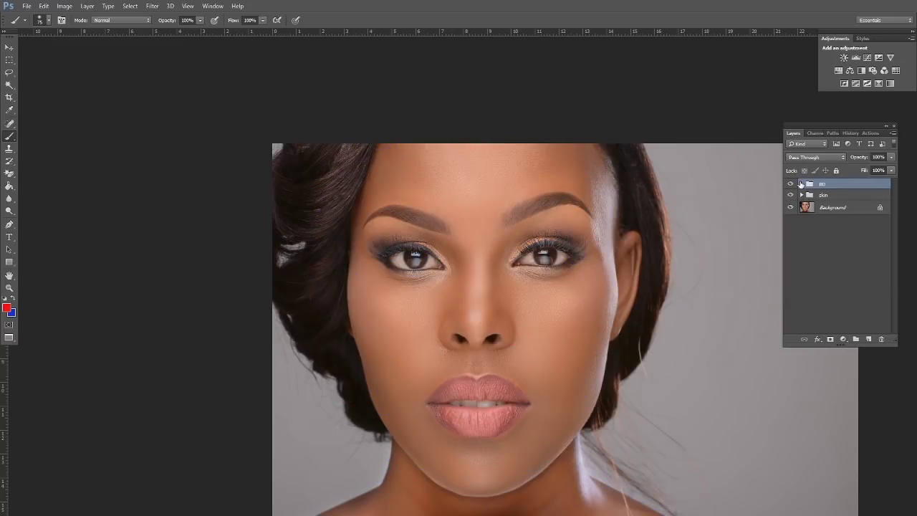
left_click(801, 183)
left_click(853, 210)
key("d")
- Set up a white soft Brush at 297 px, 0% hardness, 11% opacity and 10% flow for painting on the burn mask
key("z")
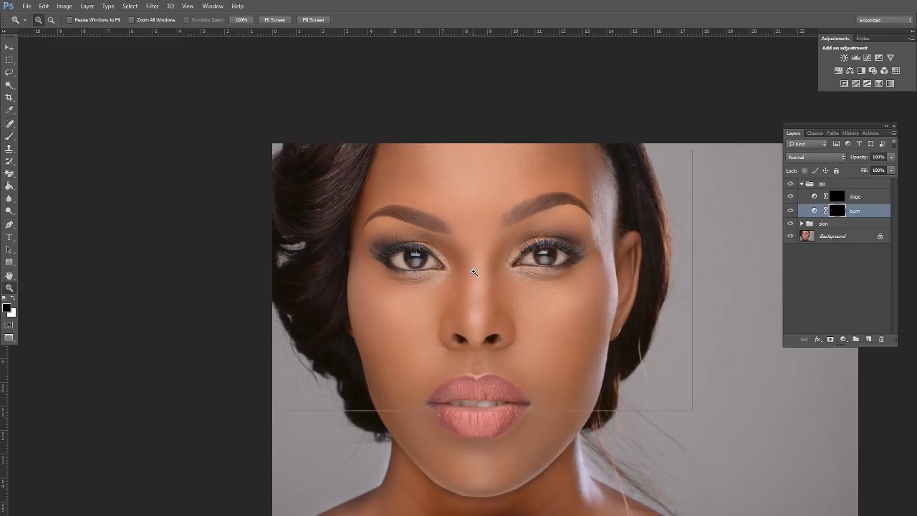
left_click(473, 271)
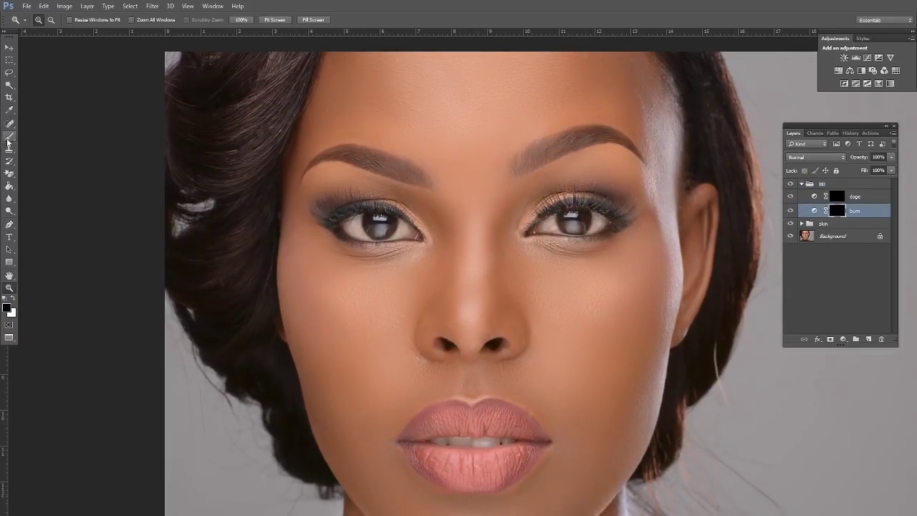
left_click(8, 137)
left_click(200, 21)
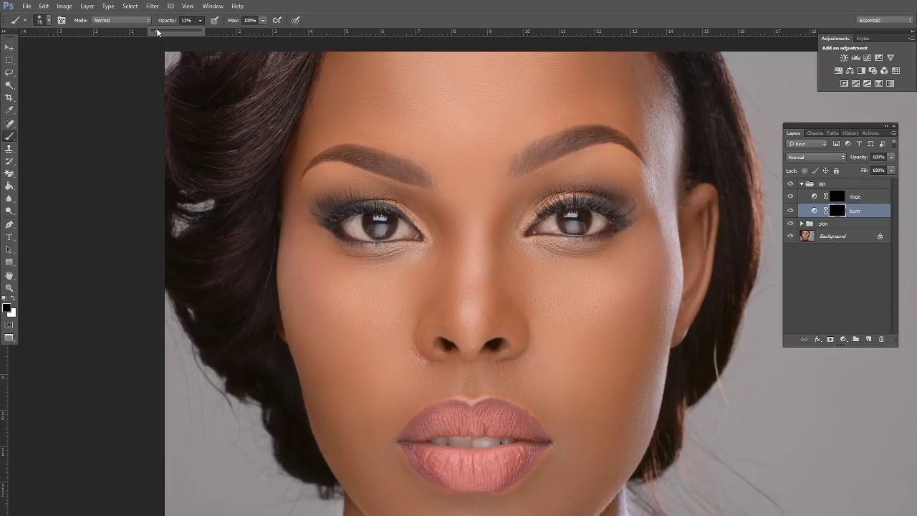
left_click(262, 21)
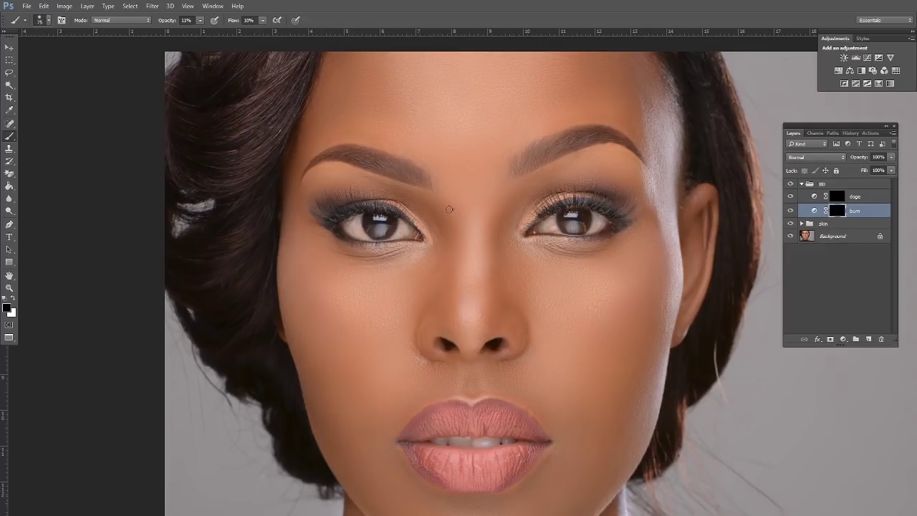
right_click(454, 212)
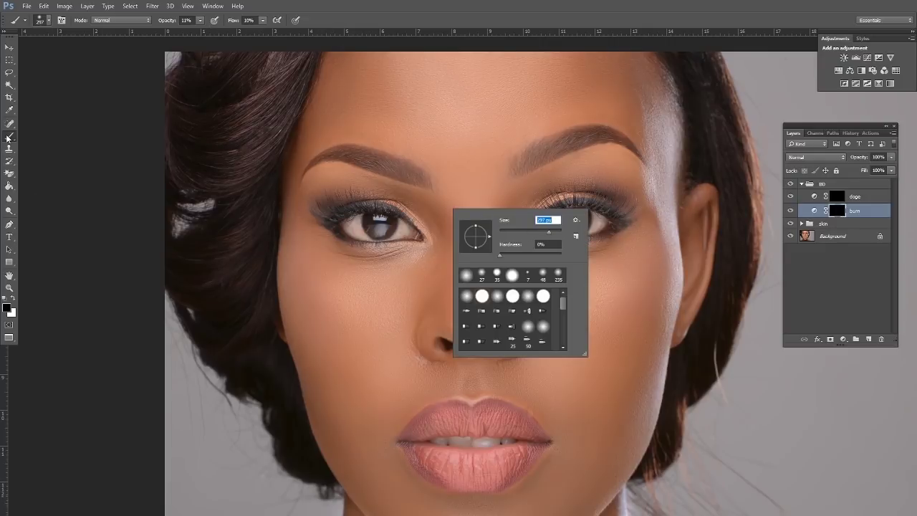
key("Return")
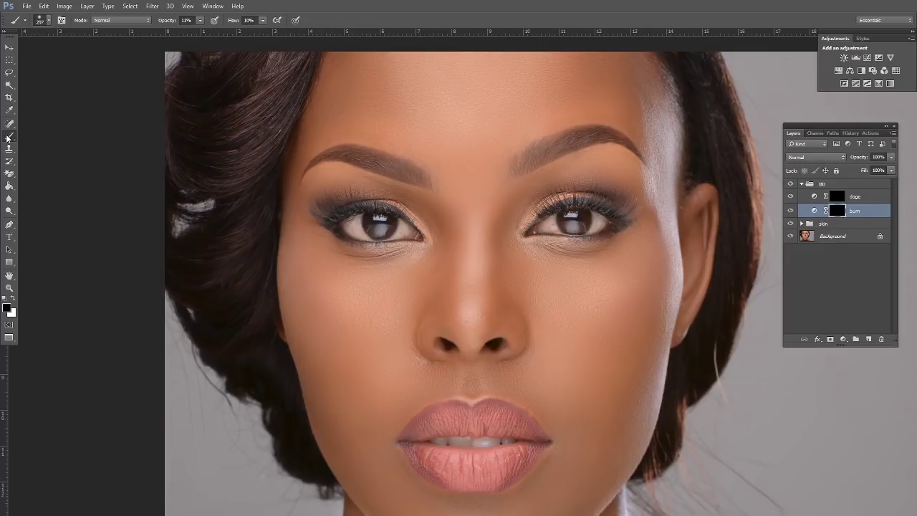
left_click(13, 298)
right_click(453, 222)
key("Return")
- Enlarge the brush to 483 px and paint the burn mask along the left hairline and down the left edge of the face
left_click_drag(413, 131, 395, 217)
left_click_drag(337, 207, 349, 175)
right_click(311, 163)
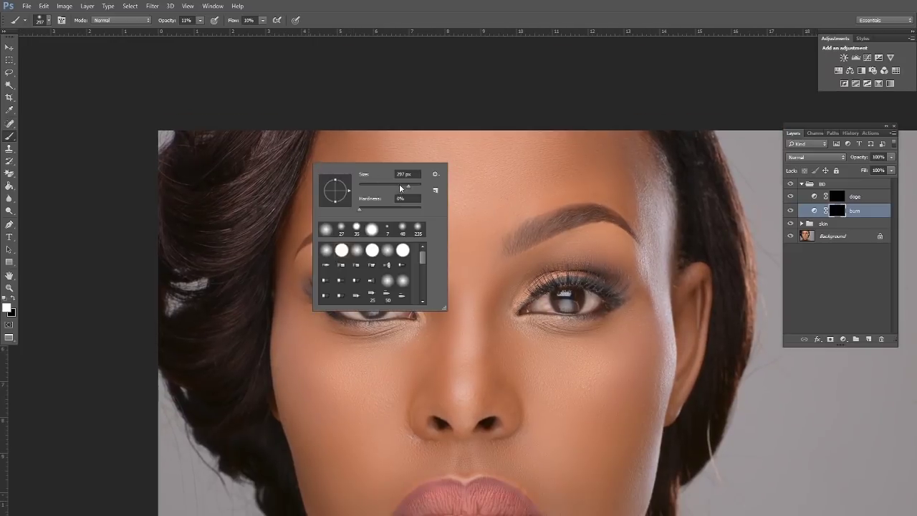
left_click_drag(402, 187, 415, 187)
key("Return")
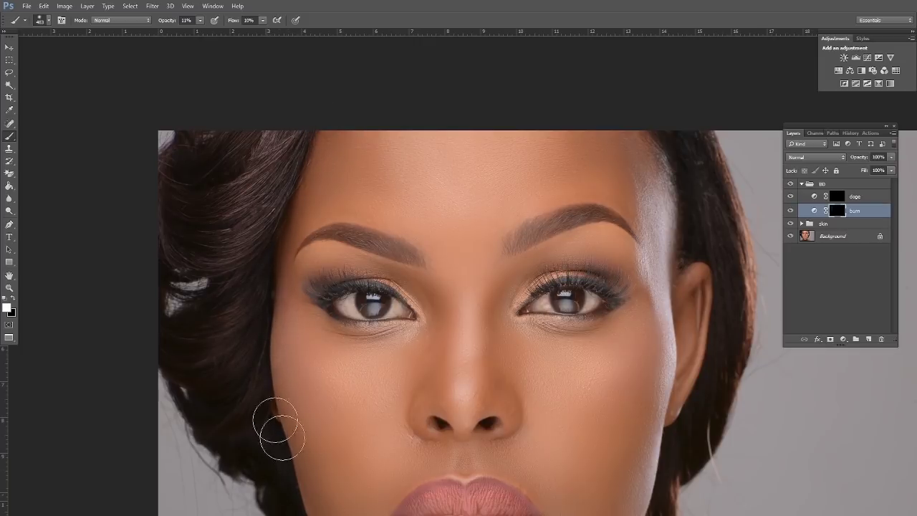
scroll(277, 430, "down", 3)
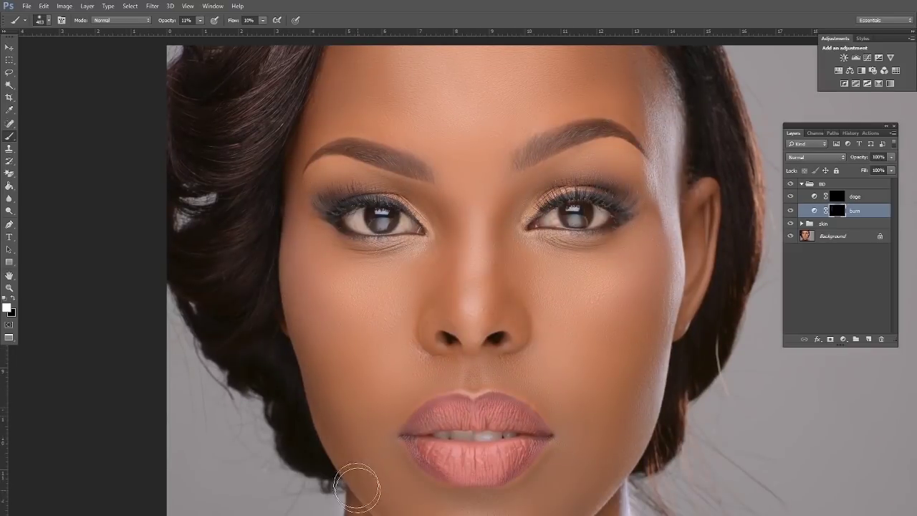
left_click_drag(308, 341, 301, 259)
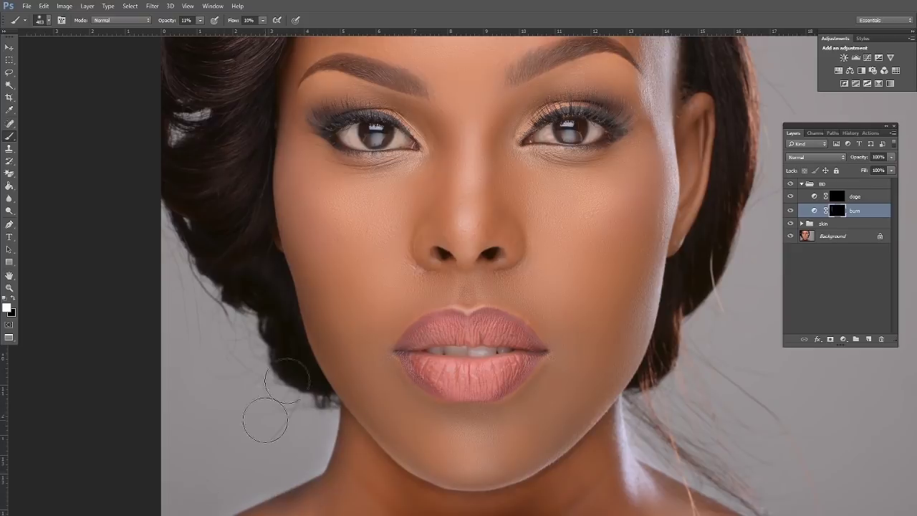
scroll(344, 303, "up", 3)
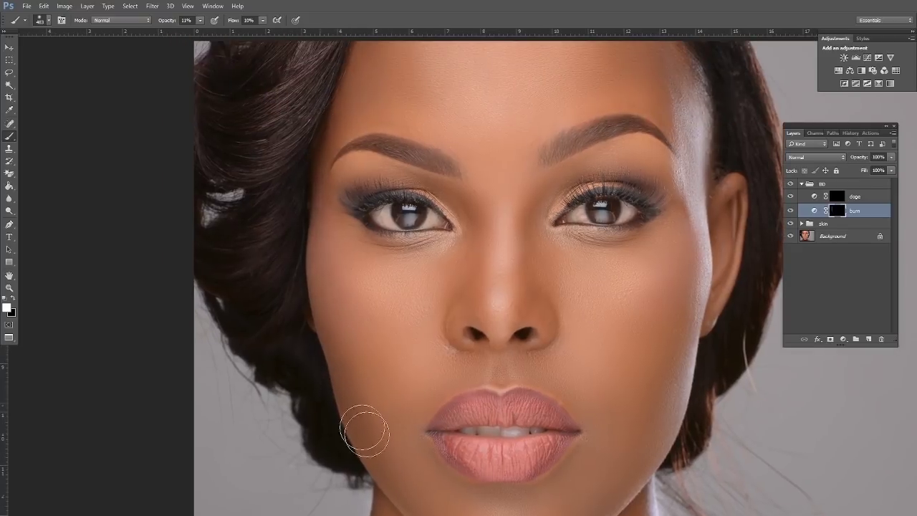
left_click_drag(371, 272, 376, 361)
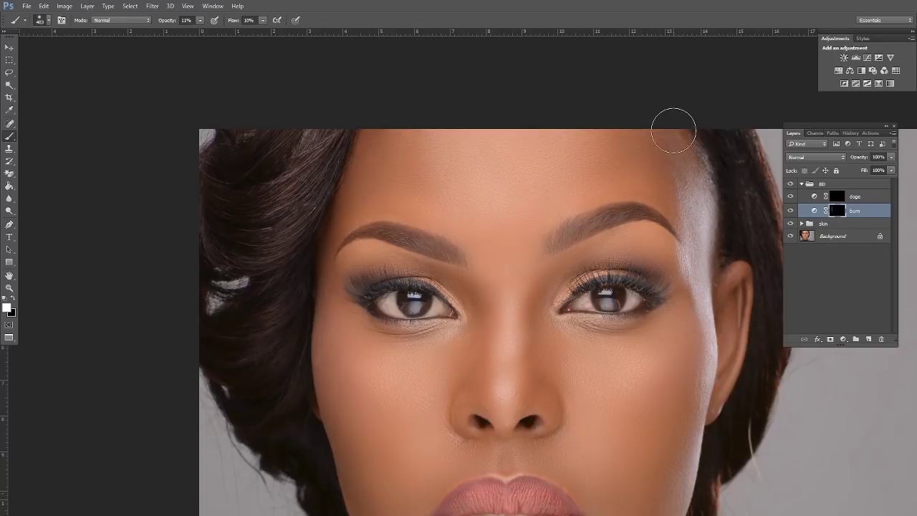
- Paint the burn mask down the right side of the face over the cheek and jaw, and hide the burn layer to compare
scroll(651, 123, "down", 4)
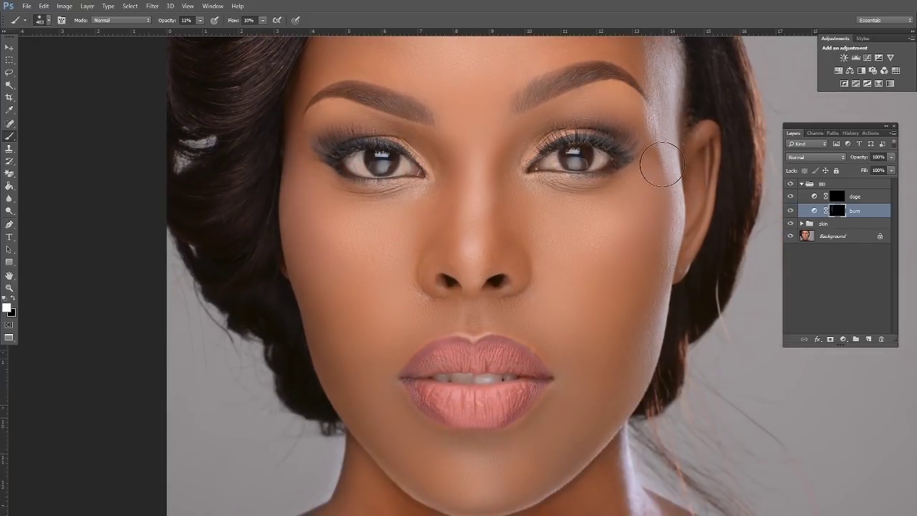
scroll(594, 344, "down", 3)
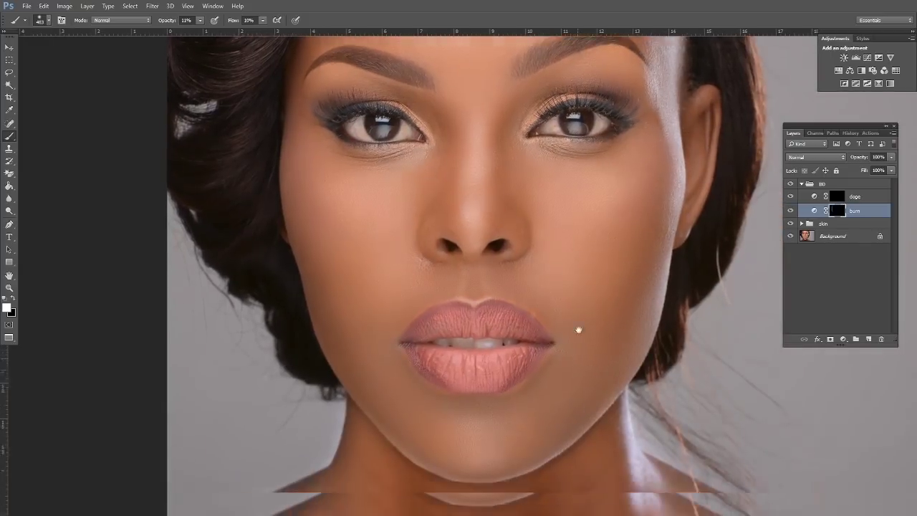
right_click(601, 231)
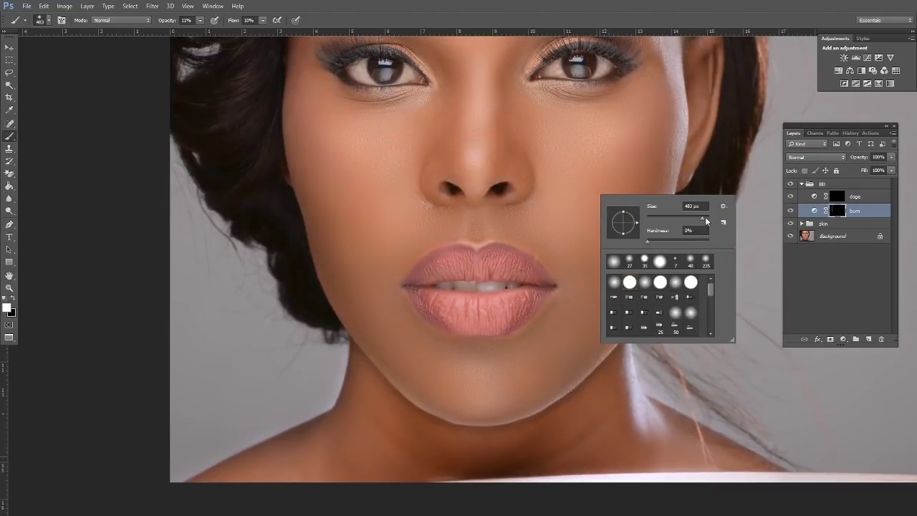
left_click(705, 218)
mouse_move(658, 166)
left_mouse_down()
mouse_move(651, 221)
mouse_move(600, 286)
mouse_move(661, 149)
mouse_move(570, 315)
mouse_move(648, 151)
mouse_move(561, 309)
mouse_move(363, 282)
mouse_move(300, 195)
mouse_move(316, 200)
mouse_move(312, 161)
mouse_move(399, 359)
mouse_move(371, 314)
mouse_move(273, 86)
mouse_move(367, 305)
mouse_move(301, 141)
mouse_move(403, 344)
mouse_move(317, 145)
mouse_move(420, 344)
mouse_move(378, 297)
mouse_move(698, 142)
mouse_move(652, 185)
mouse_move(641, 161)
mouse_move(620, 268)
left_mouse_up()
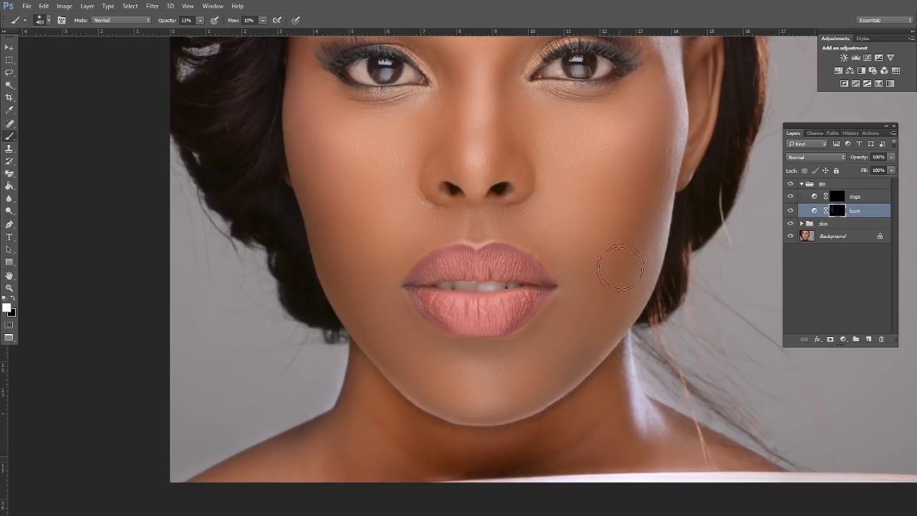
left_click(790, 211)
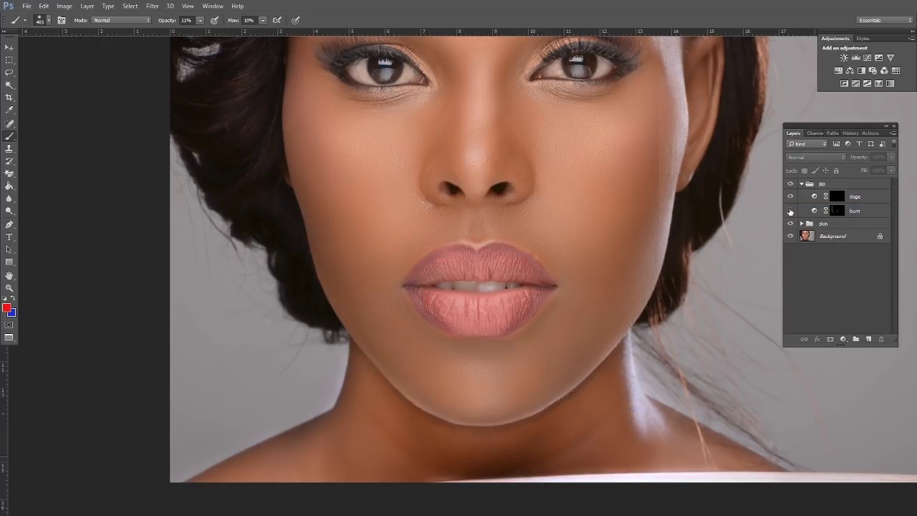
- Toggle the burn layer's visibility to compare the shaded and unshaded face
left_click(790, 211)
left_click(790, 211)
left_click(790, 210)
left_click(790, 211)
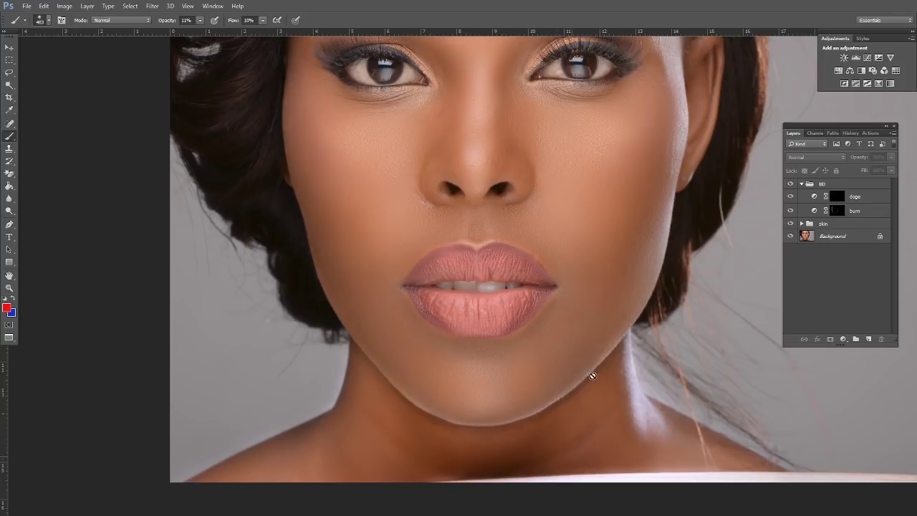
- Reselect the burn layer's mask and paint it along both sides of the lower jaw and across the chin
left_click(837, 210)
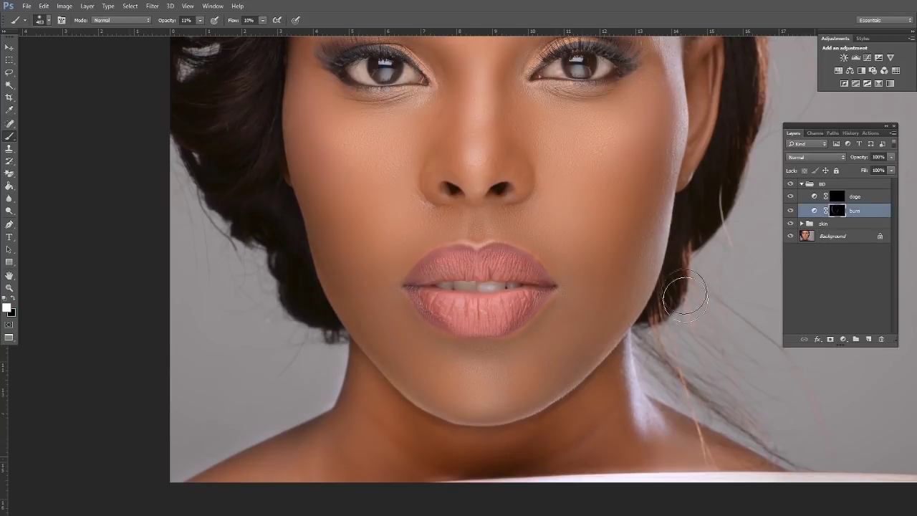
mouse_move(573, 344)
left_mouse_down()
mouse_move(605, 331)
mouse_move(623, 295)
mouse_move(517, 402)
mouse_move(613, 293)
mouse_move(562, 370)
left_mouse_up()
mouse_move(358, 334)
left_mouse_down()
mouse_move(326, 257)
mouse_move(400, 371)
mouse_move(449, 380)
mouse_move(537, 344)
mouse_move(516, 407)
mouse_move(514, 345)
left_mouse_up()
mouse_move(397, 374)
left_mouse_down()
mouse_move(423, 347)
mouse_move(445, 371)
left_mouse_up()
- Reduce the brush to 312 px and paint the burn mask over the eye sockets and down both sides of the nose
left_click_drag(576, 228, 593, 354)
right_click(501, 260)
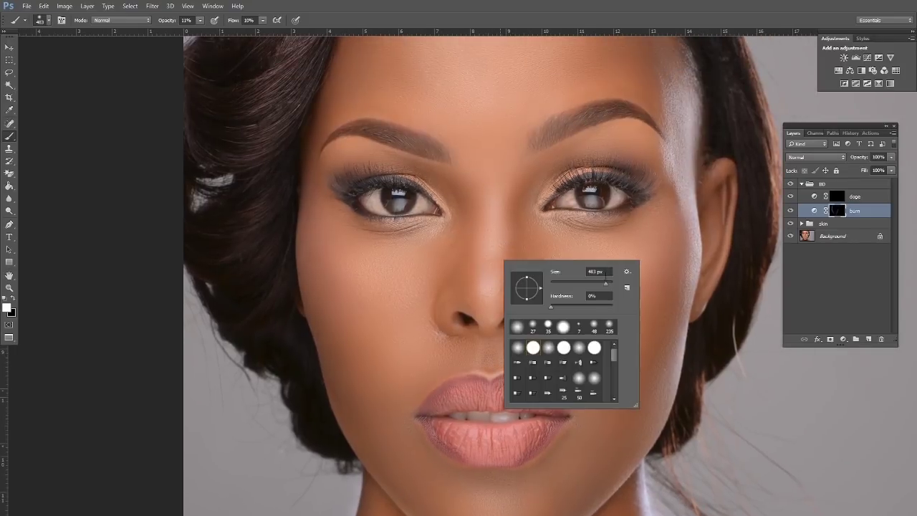
left_click_drag(605, 282, 600, 283)
mouse_move(432, 172)
left_mouse_down()
mouse_move(467, 206)
mouse_move(451, 212)
mouse_move(471, 220)
mouse_move(447, 301)
mouse_move(535, 175)
mouse_move(536, 251)
mouse_move(512, 215)
mouse_move(525, 170)
mouse_move(545, 161)
mouse_move(518, 218)
mouse_move(522, 170)
mouse_move(531, 209)
mouse_move(575, 156)
left_mouse_up()
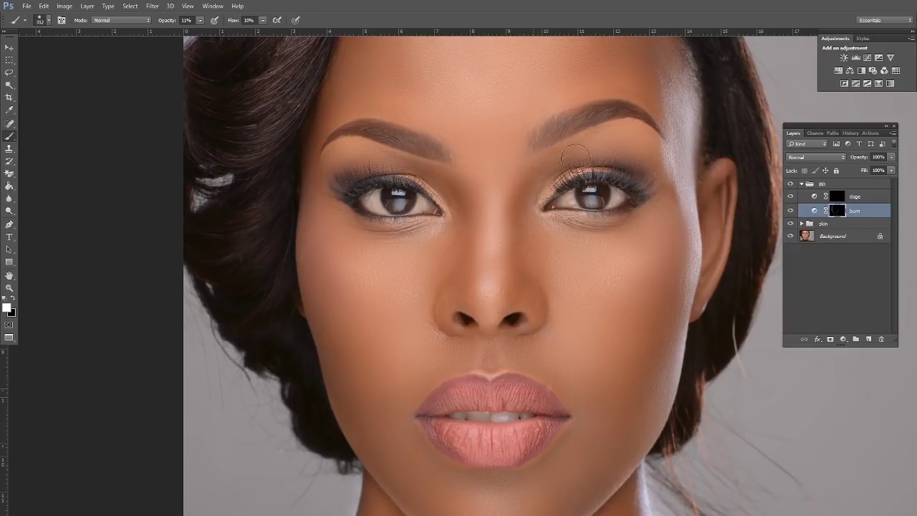
mouse_move(430, 255)
left_mouse_down()
mouse_move(447, 225)
mouse_move(446, 180)
mouse_move(472, 207)
mouse_move(461, 193)
left_mouse_up()
left_click_drag(580, 179, 538, 178)
mouse_move(553, 329)
left_mouse_down()
mouse_move(528, 260)
mouse_move(535, 212)
mouse_move(527, 227)
left_mouse_up()
left_click_drag(460, 189, 457, 191)
- Reduce the brush to 83 px and paint the burn mask in fine shadows around the eyes
left_click_drag(583, 207, 565, 289)
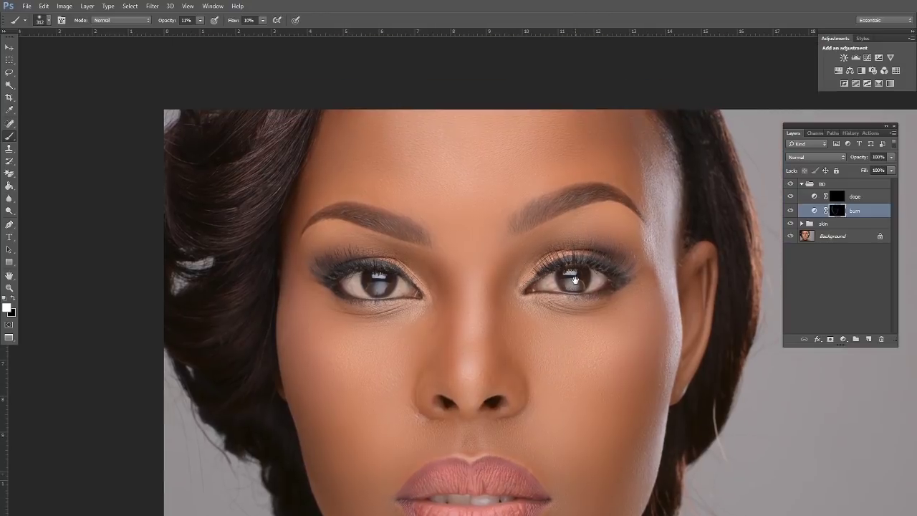
right_click(577, 278)
left_click(624, 291)
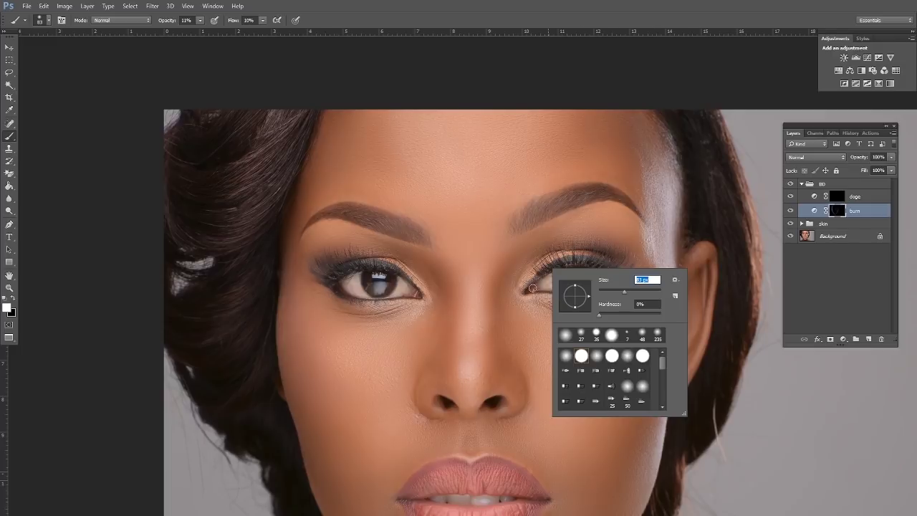
left_click(577, 252)
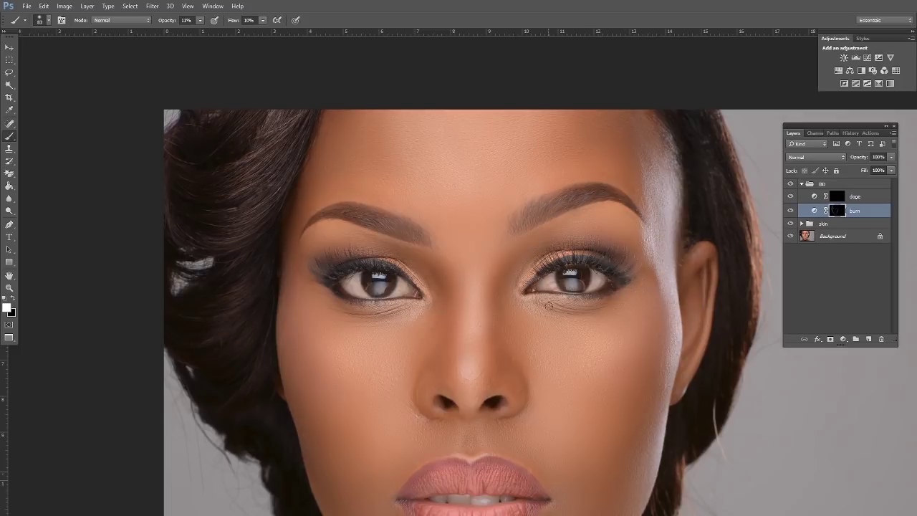
left_click_drag(555, 309, 560, 287)
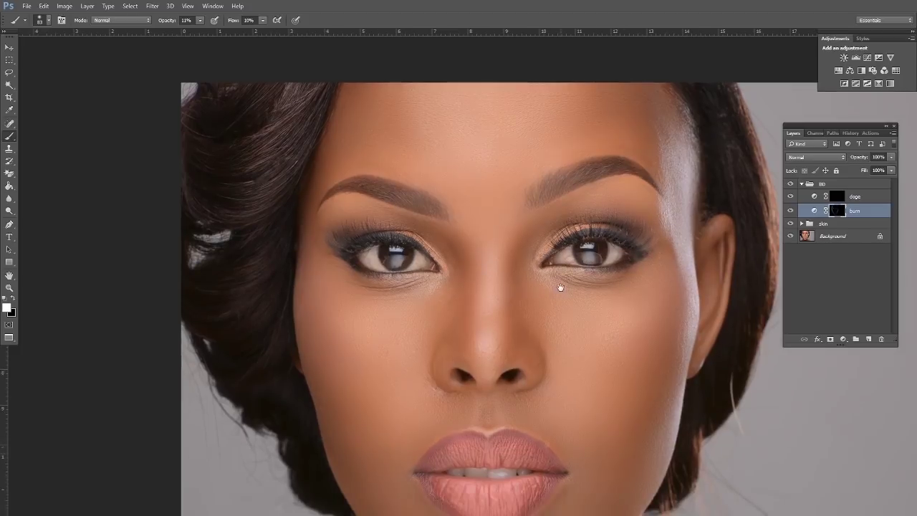
- Set the brush size to 160 px for burning the area below the lower lip
left_click(521, 262, "alt")
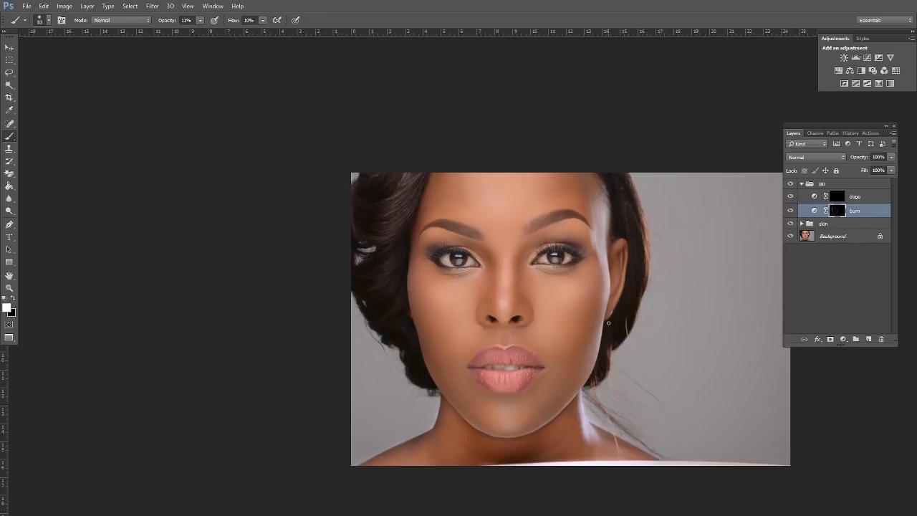
right_click(512, 398)
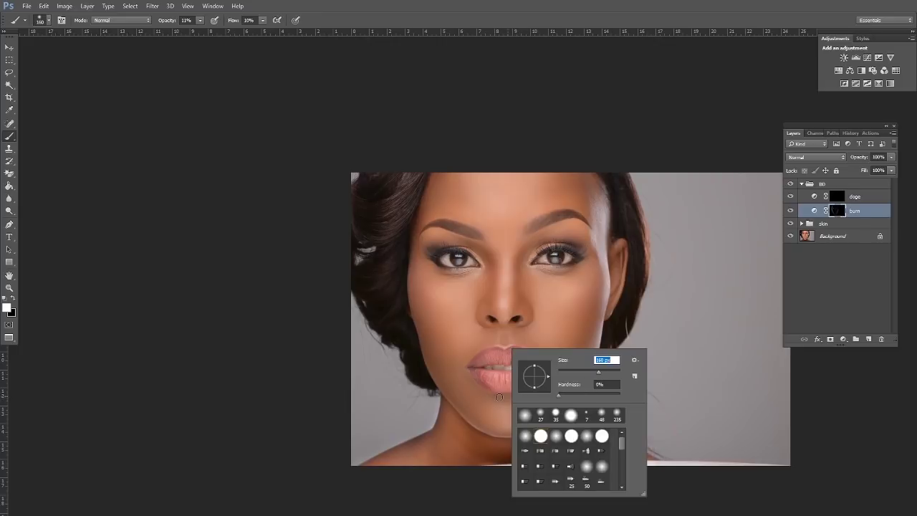
key("Return")
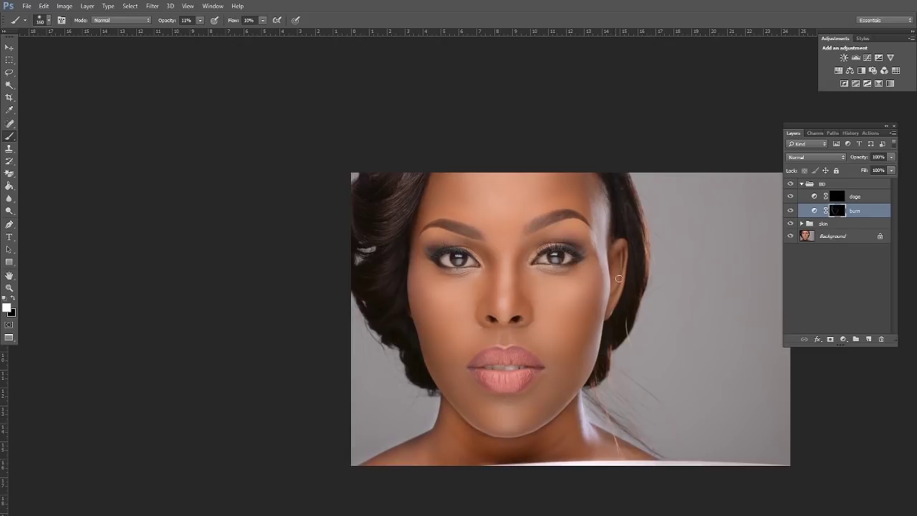
- Enlarge the brush to 1163 px and paint the burn mask down the hair on both sides of the face
right_click(623, 176)
left_click_drag(653, 210, 702, 210)
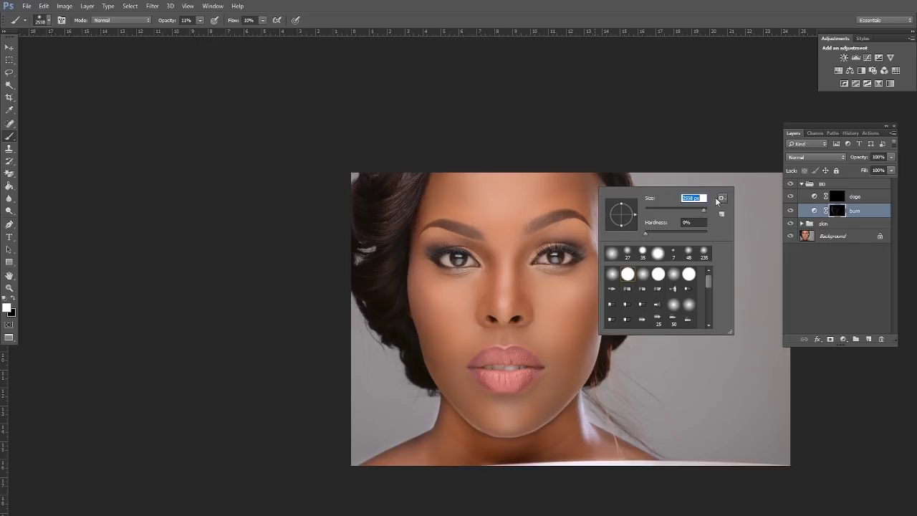
left_click(421, 187)
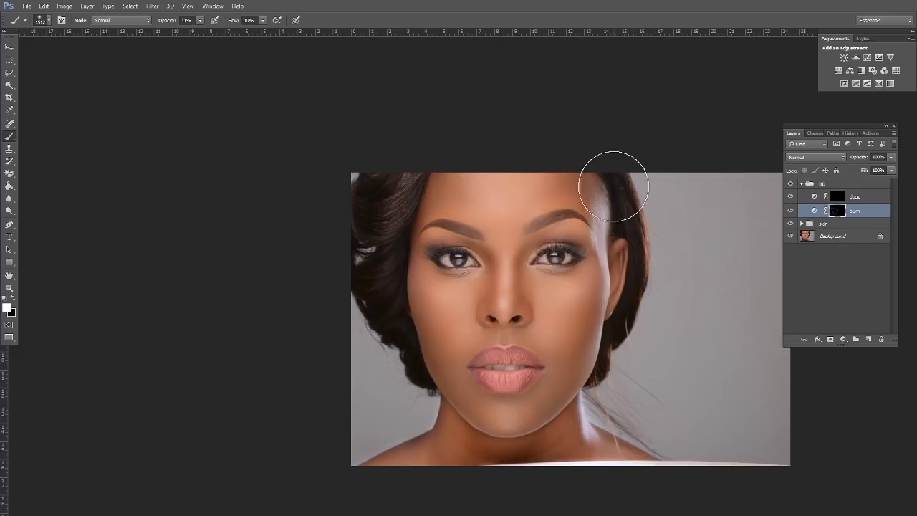
right_click(615, 235)
left_click_drag(709, 259, 713, 258)
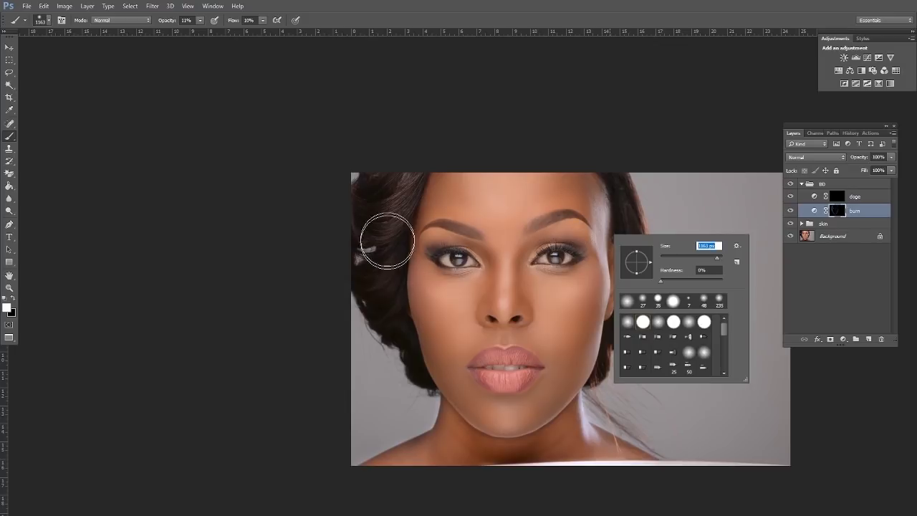
left_click_drag(387, 216, 432, 376)
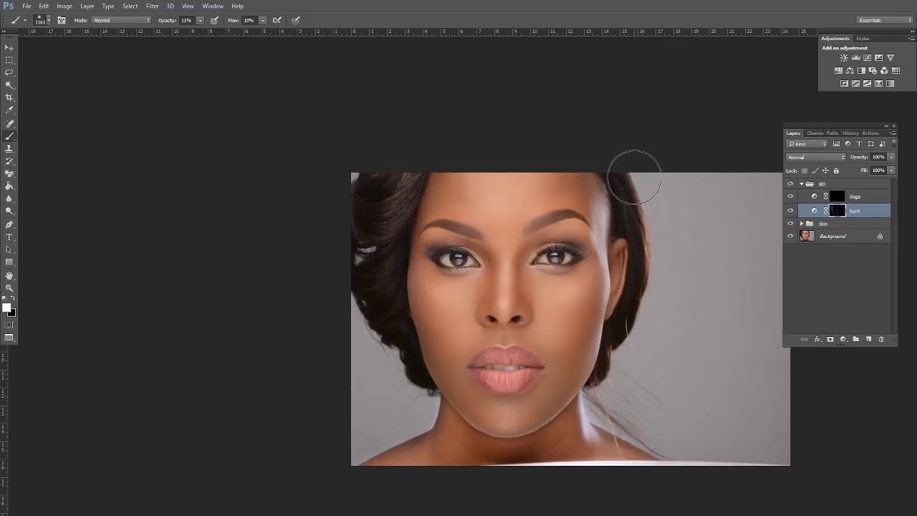
mouse_move(635, 179)
left_mouse_down()
mouse_move(621, 346)
mouse_move(632, 369)
left_mouse_up()
- Toggle the burn layer off and on to check the darkened hair and face contours
left_click(790, 211)
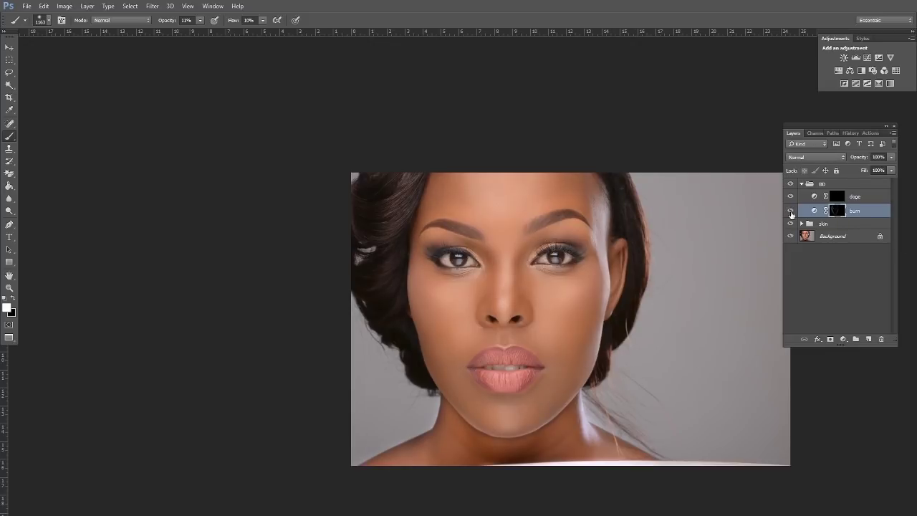
left_click(790, 211)
left_click(790, 211)
left_click(791, 210)
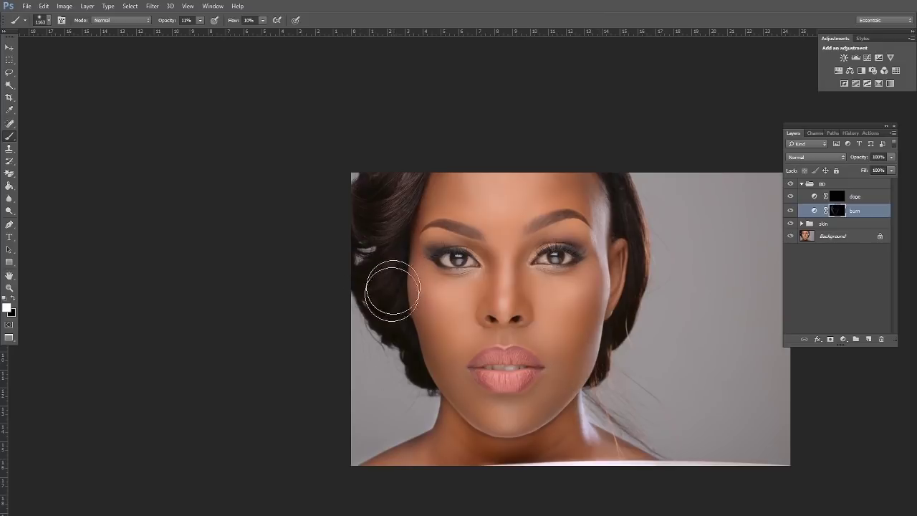
- Reduce the brush to 312 px and paint the burn mask over the right temple and down the left edge of the face
right_click(405, 262)
left_click(500, 284)
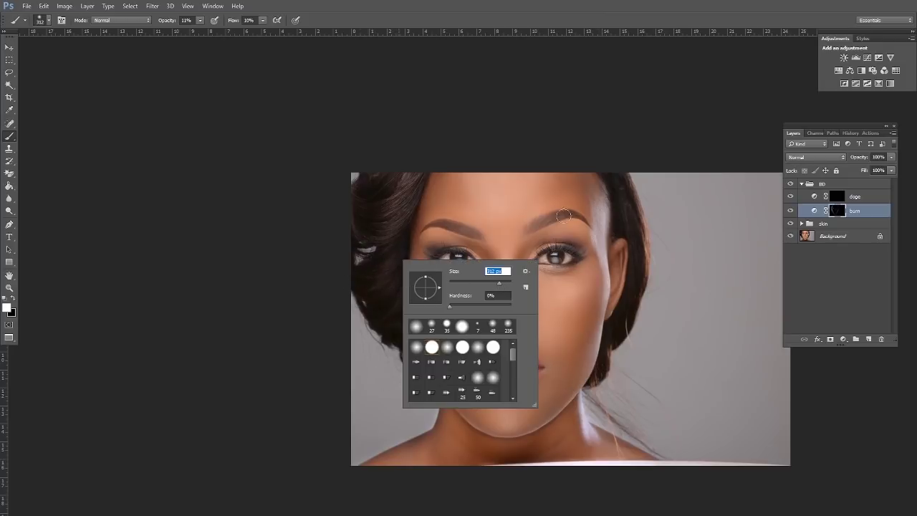
mouse_move(405, 258)
left_mouse_down()
mouse_move(421, 177)
mouse_move(403, 267)
left_mouse_up()
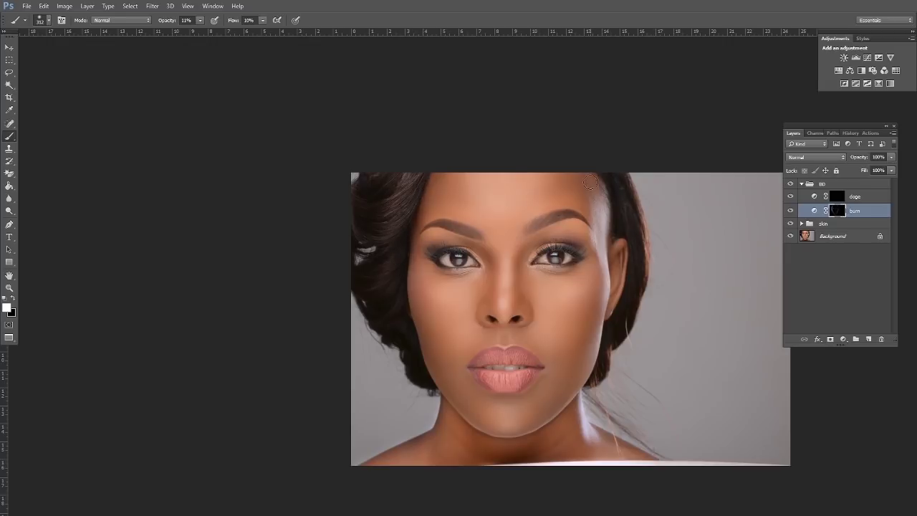
mouse_move(588, 188)
left_mouse_down()
mouse_move(599, 248)
mouse_move(584, 268)
left_mouse_up()
mouse_move(420, 170)
left_mouse_down()
mouse_move(392, 281)
mouse_move(422, 182)
mouse_move(404, 245)
mouse_move(419, 194)
mouse_move(413, 256)
mouse_move(421, 194)
mouse_move(405, 274)
mouse_move(426, 169)
mouse_move(416, 233)
mouse_move(431, 187)
mouse_move(424, 201)
mouse_move(433, 173)
mouse_move(405, 262)
mouse_move(407, 255)
mouse_move(411, 327)
mouse_move(411, 254)
mouse_move(412, 337)
mouse_move(406, 258)
mouse_move(427, 371)
mouse_move(404, 259)
mouse_move(412, 331)
mouse_move(404, 312)
mouse_move(402, 258)
mouse_move(425, 369)
mouse_move(404, 288)
mouse_move(419, 352)
left_mouse_up()
mouse_move(407, 299)
left_mouse_down()
mouse_move(399, 249)
mouse_move(406, 297)
mouse_move(440, 356)
left_mouse_up()
- Enlarge the brush to 483 px and paint the burn mask down the left cheek and jaw and along the right neck and shoulder
right_click(440, 354)
left_click_drag(540, 368, 545, 369)
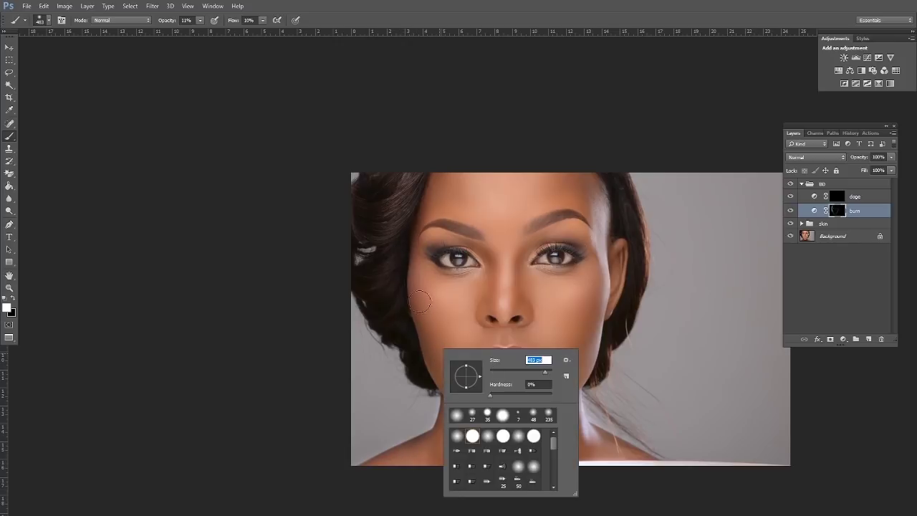
mouse_move(419, 301)
left_mouse_down()
mouse_move(456, 389)
mouse_move(420, 322)
mouse_move(469, 408)
mouse_move(442, 444)
mouse_move(439, 399)
left_mouse_up()
mouse_move(586, 404)
left_mouse_down()
mouse_move(620, 448)
mouse_move(700, 471)
left_mouse_up()
- Select the dodge layer's mask and set the Brush to 250 px for highlighting the nose bridge
scroll(676, 406, "up", 2)
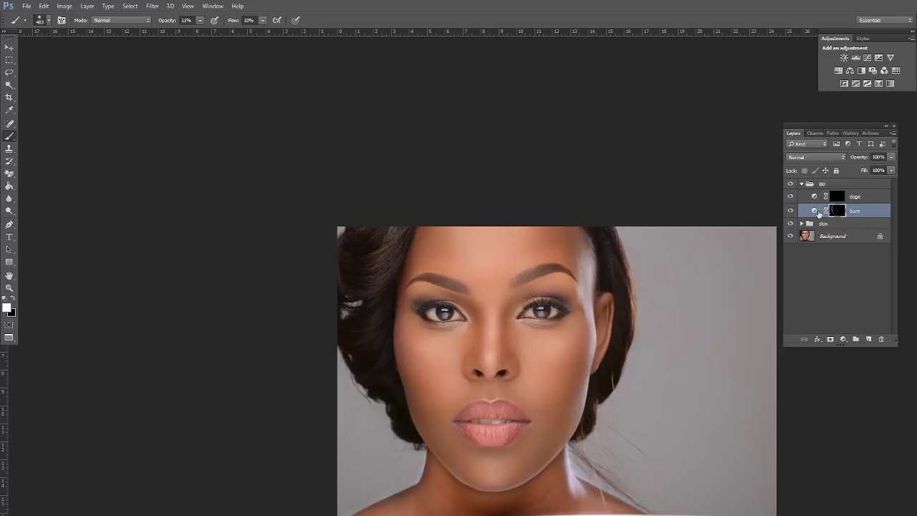
left_click(844, 194)
key("z")
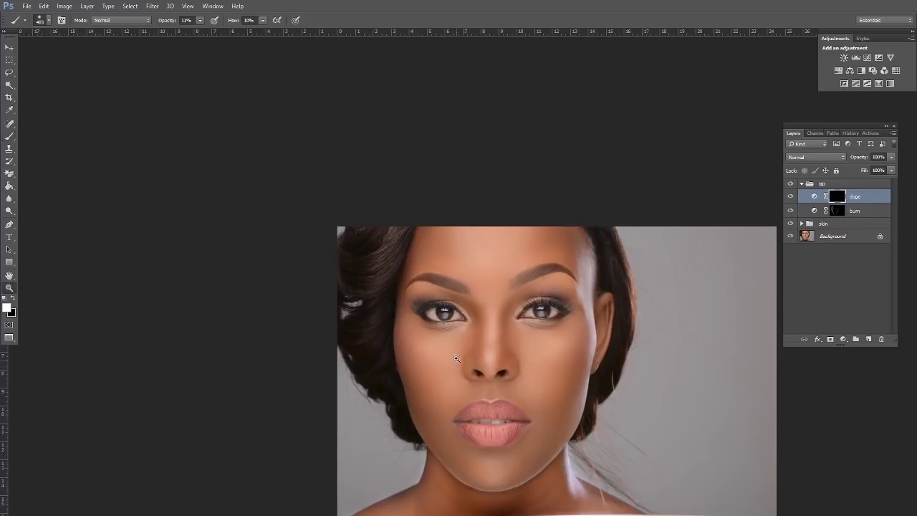
left_click(491, 297)
left_click(563, 366)
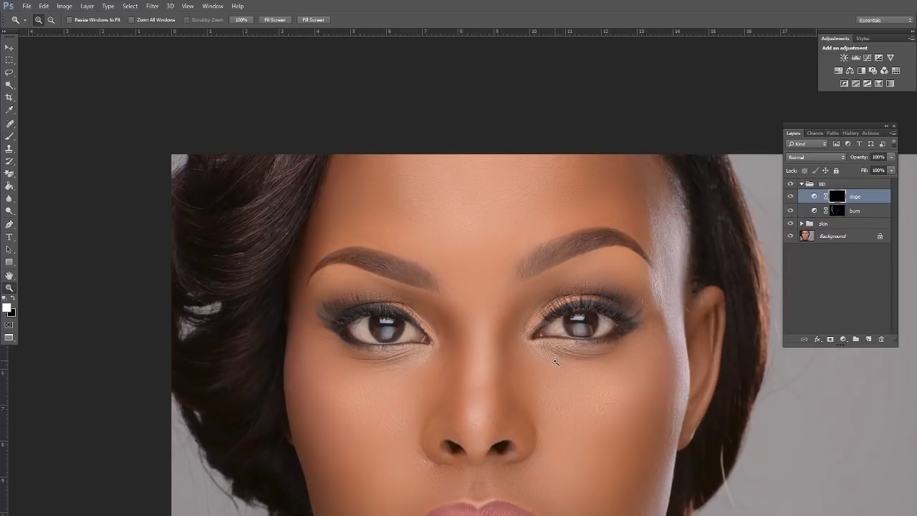
left_click_drag(551, 372, 540, 344)
left_click_drag(553, 378, 539, 328)
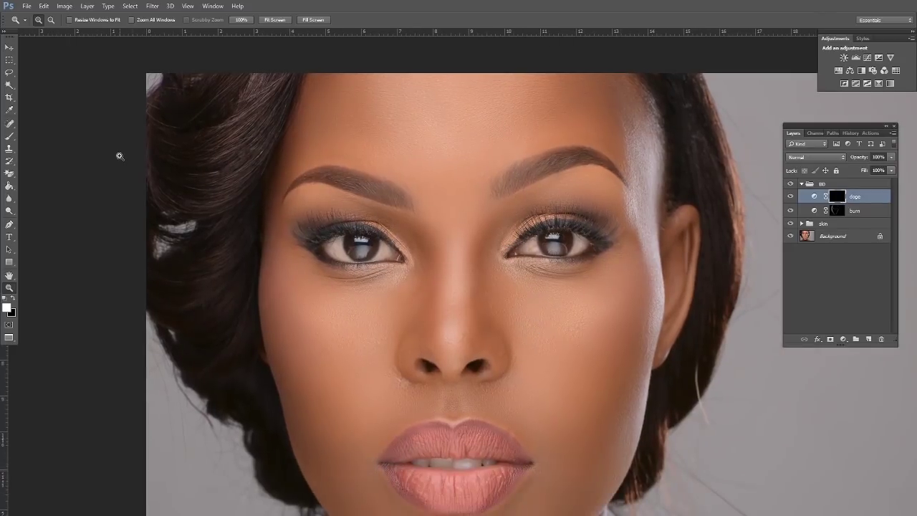
left_click(9, 135)
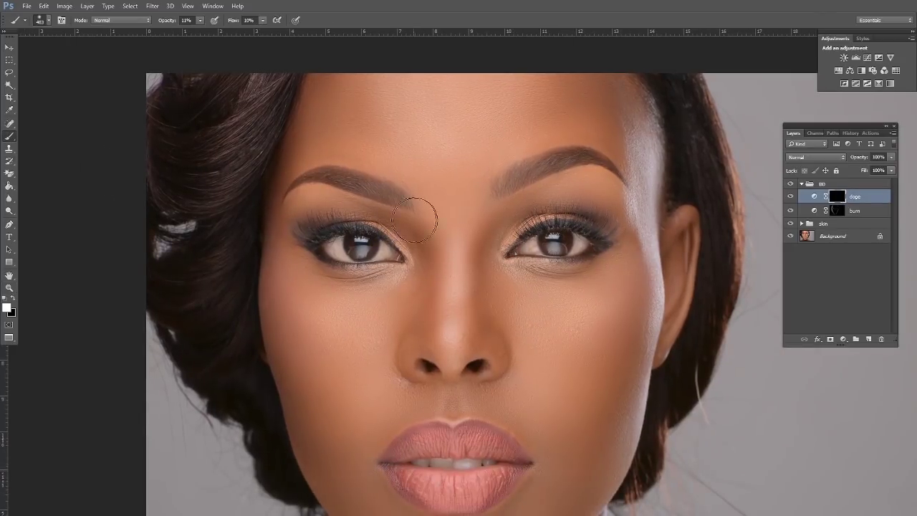
right_click(500, 285)
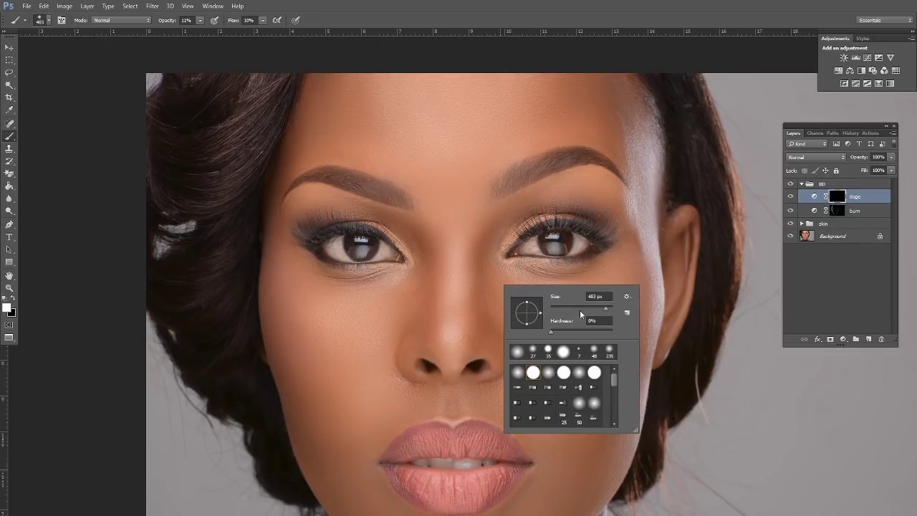
left_click_drag(602, 310, 600, 310)
left_click(833, 198)
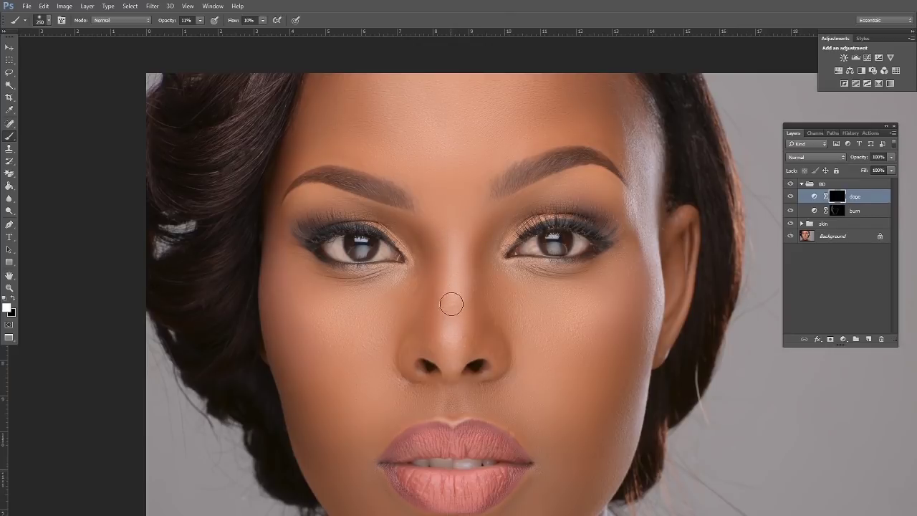
- Enlarge the brush to 436 px and paint a highlight on the chin in the dodge mask
left_click_drag(487, 285, 475, 190)
left_click_drag(480, 236, 473, 215)
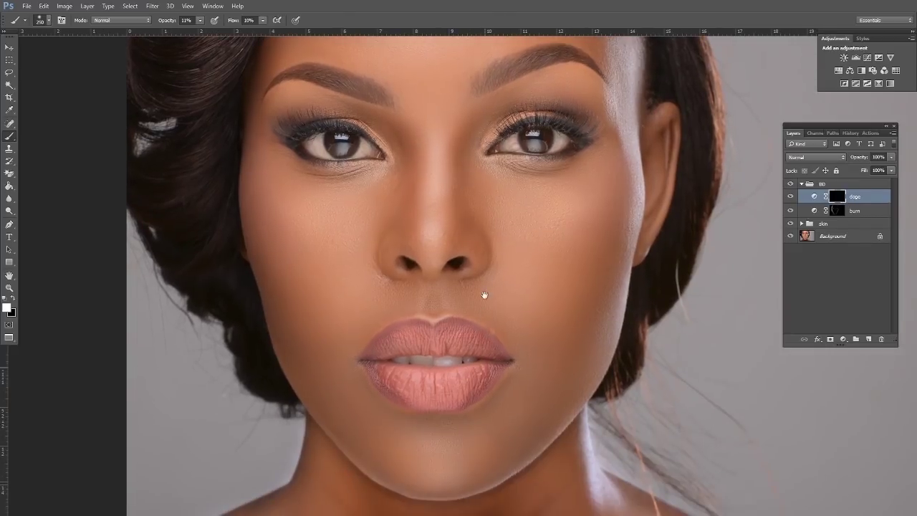
left_click_drag(484, 295, 471, 235)
right_click(436, 313)
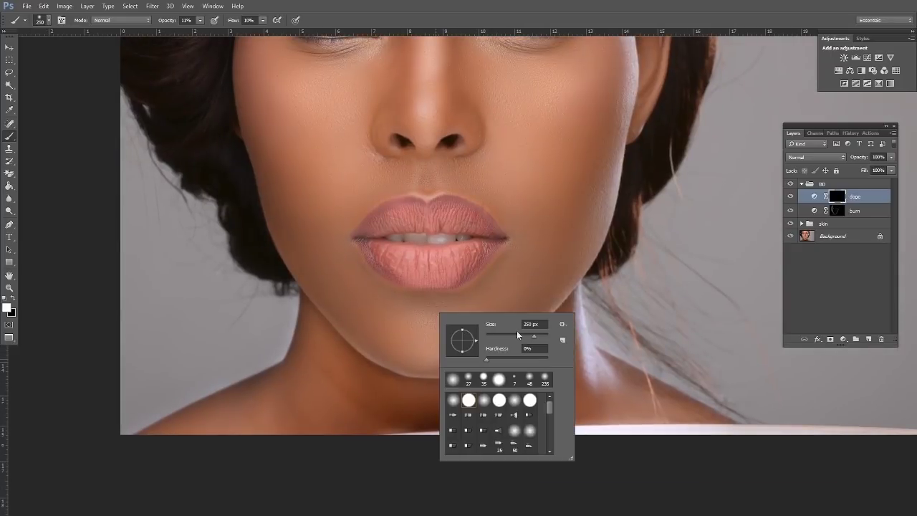
left_click(537, 338)
mouse_move(432, 337)
left_mouse_down()
mouse_move(393, 338)
mouse_move(447, 340)
mouse_move(396, 340)
mouse_move(449, 329)
mouse_move(416, 336)
left_mouse_up()
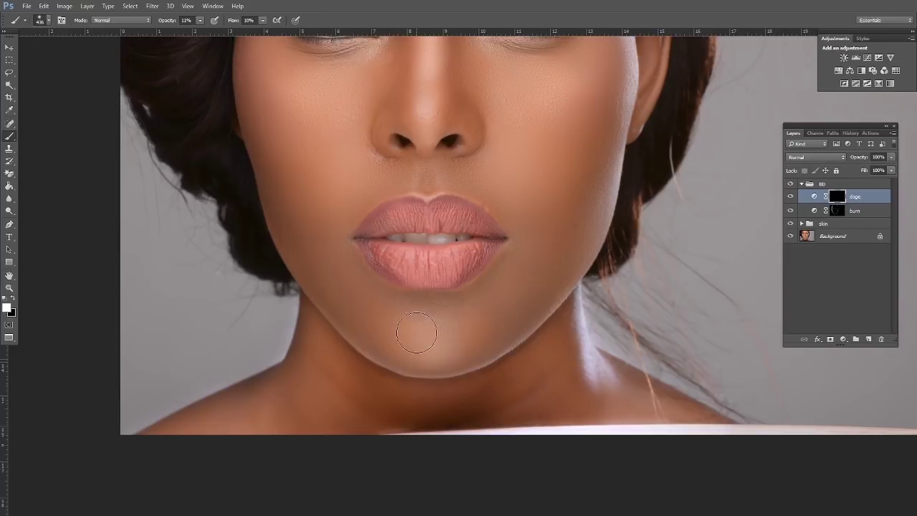
- Shrink the brush and paint highlights on the dodge mask at the right eye's inner corner and below the right eyebrow
left_click_drag(499, 228, 497, 294)
left_click_drag(469, 245, 502, 264)
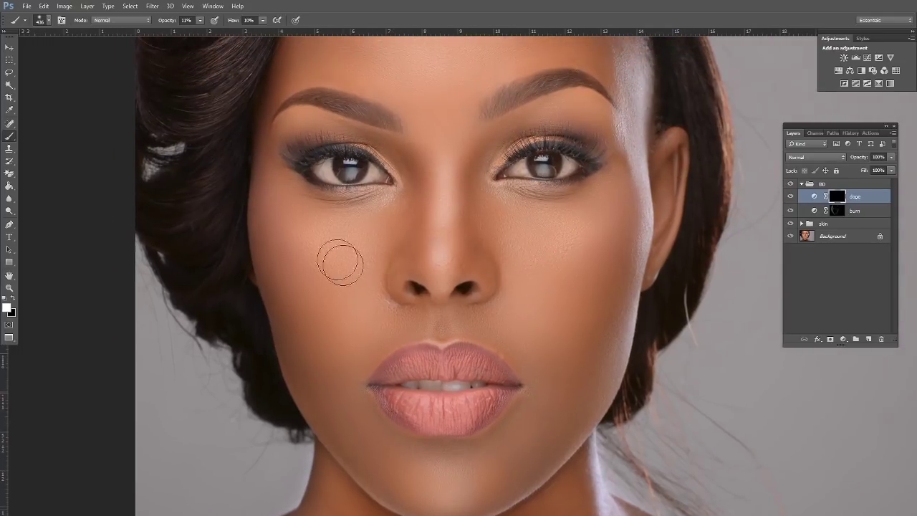
right_click(384, 210)
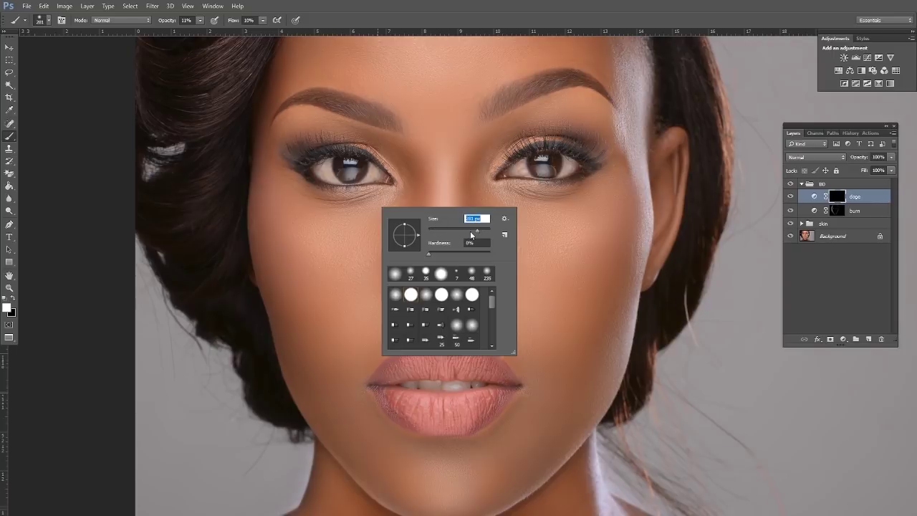
key("Return")
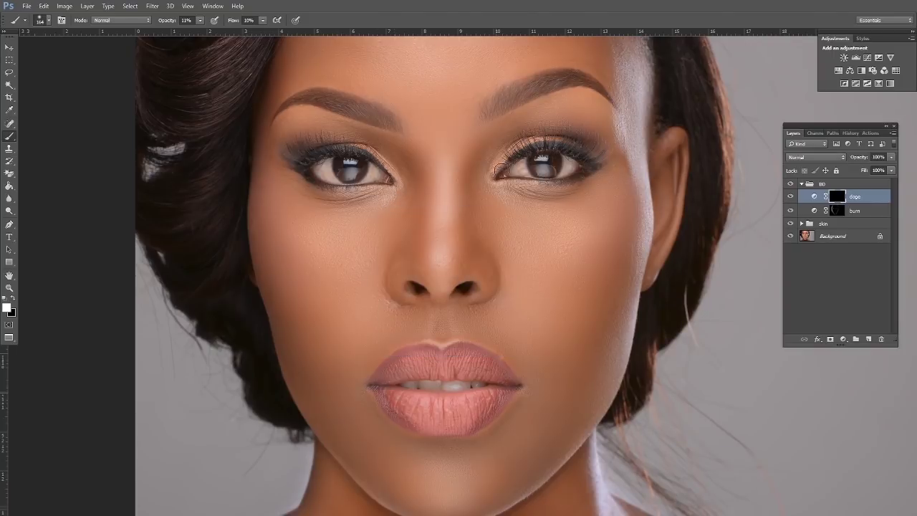
mouse_move(492, 185)
left_mouse_down()
mouse_move(540, 196)
mouse_move(493, 191)
left_mouse_up()
mouse_move(540, 231)
left_mouse_down()
mouse_move(535, 186)
mouse_move(505, 275)
left_mouse_up()
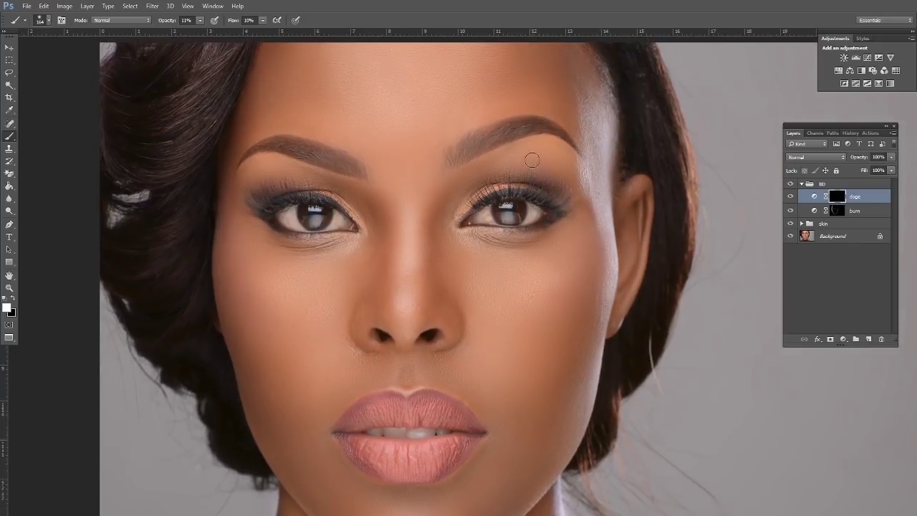
mouse_move(579, 162)
left_mouse_down()
mouse_move(526, 146)
mouse_move(553, 146)
mouse_move(572, 160)
left_mouse_up()
left_click_drag(331, 238, 368, 184)
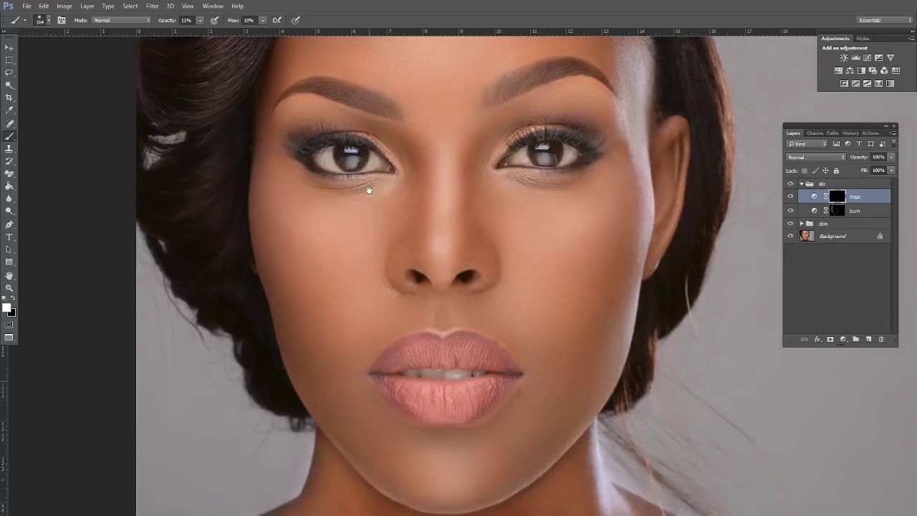
- Enlarge the brush to 405 px and paint highlights on the cheeks below the eyes in the dodge mask
right_click(376, 244)
left_click(480, 266)
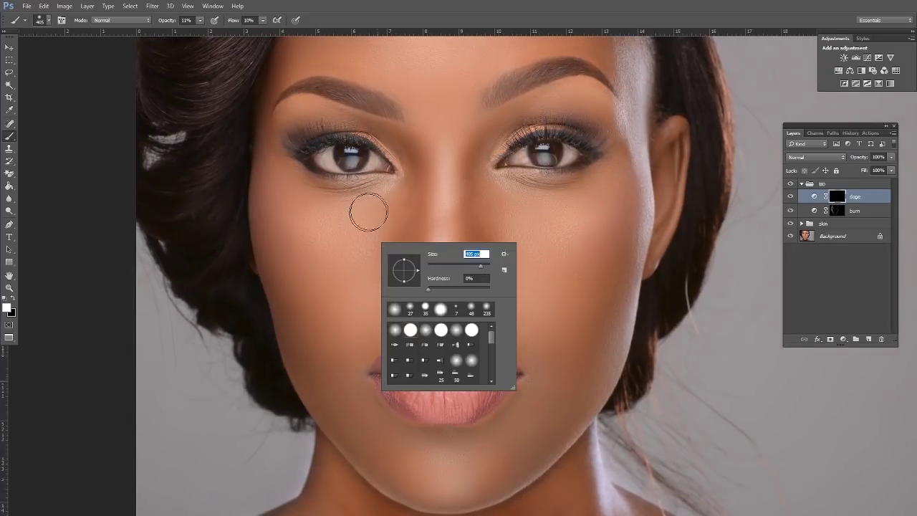
left_click_drag(299, 249, 366, 229)
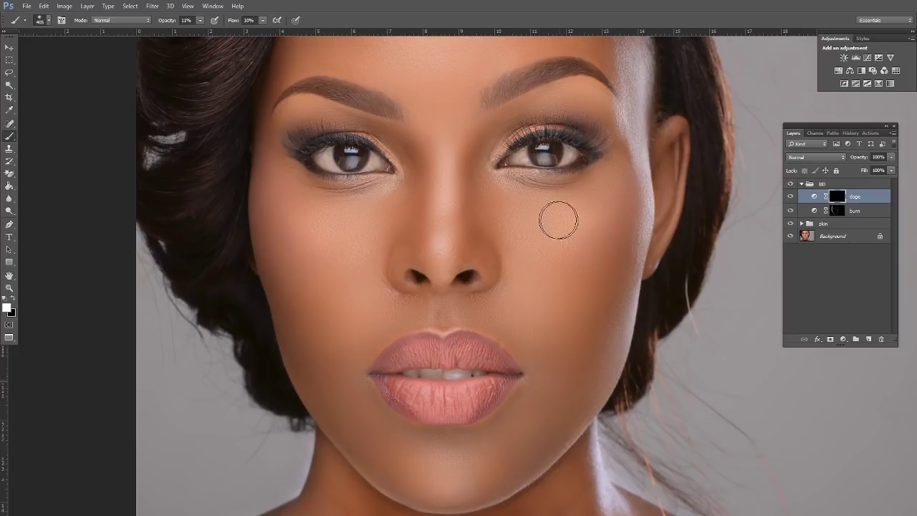
left_click_drag(629, 128, 582, 171)
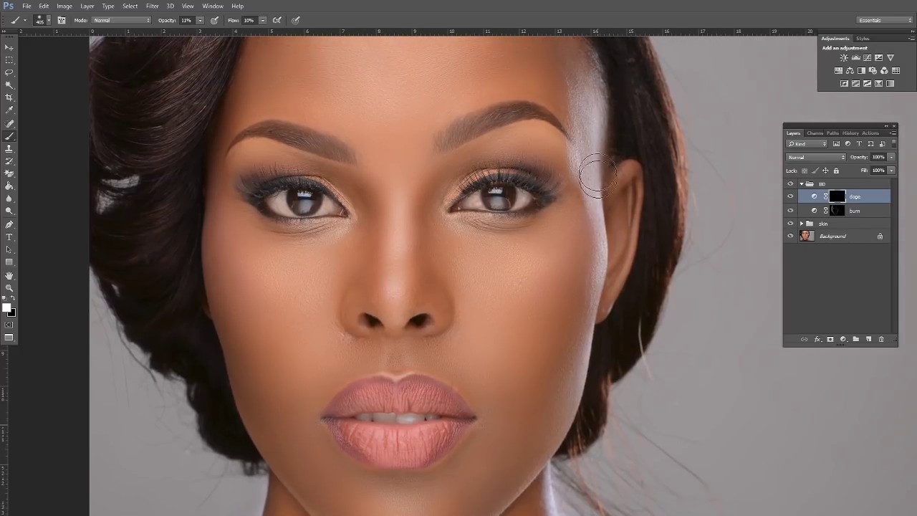
left_click_drag(599, 334, 594, 271)
left_click_drag(460, 310, 516, 287)
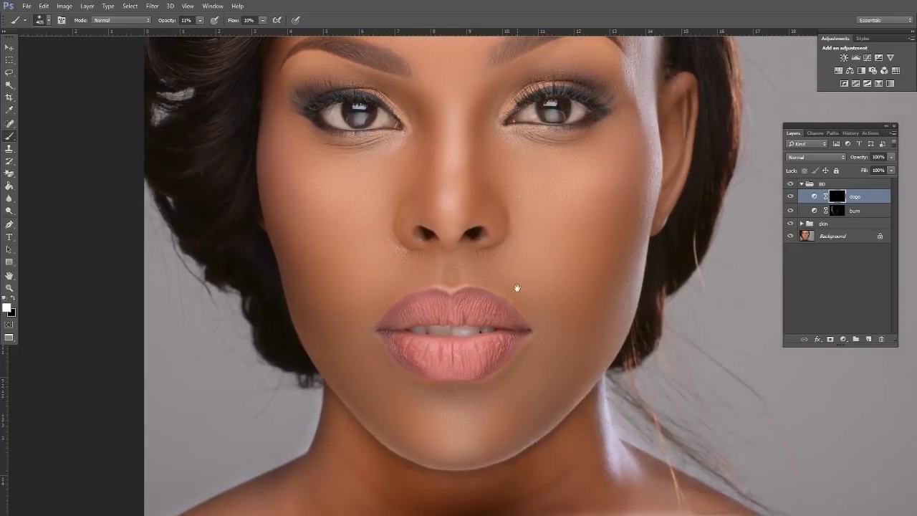
left_click_drag(374, 237, 380, 132)
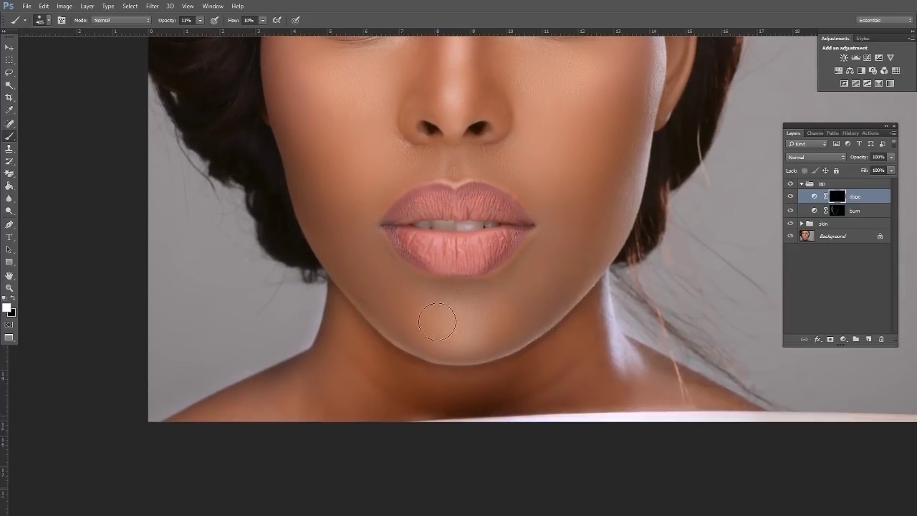
left_click_drag(466, 316, 475, 287)
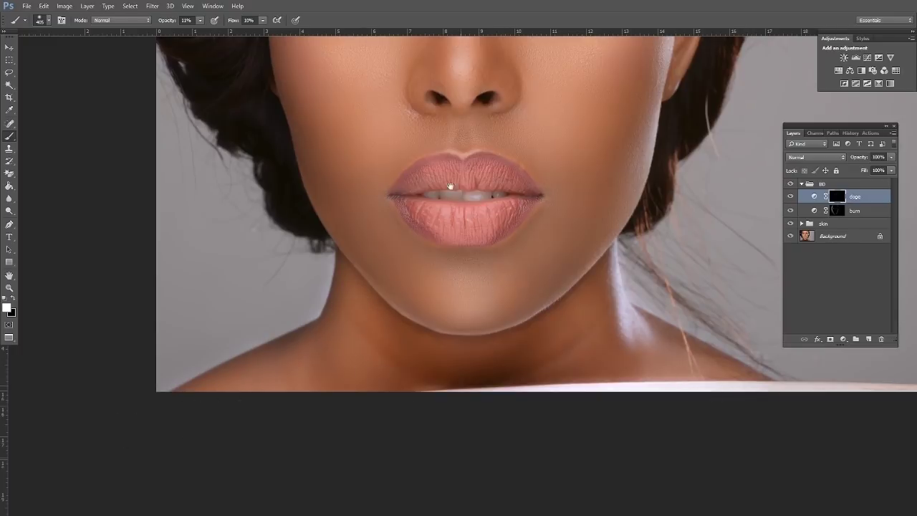
- Enlarge the brush to 467 px and paint a highlight on the upper forehead in the dodge mask
scroll(473, 290, "up", 5)
scroll(505, 214, "up", 2)
right_click(500, 205)
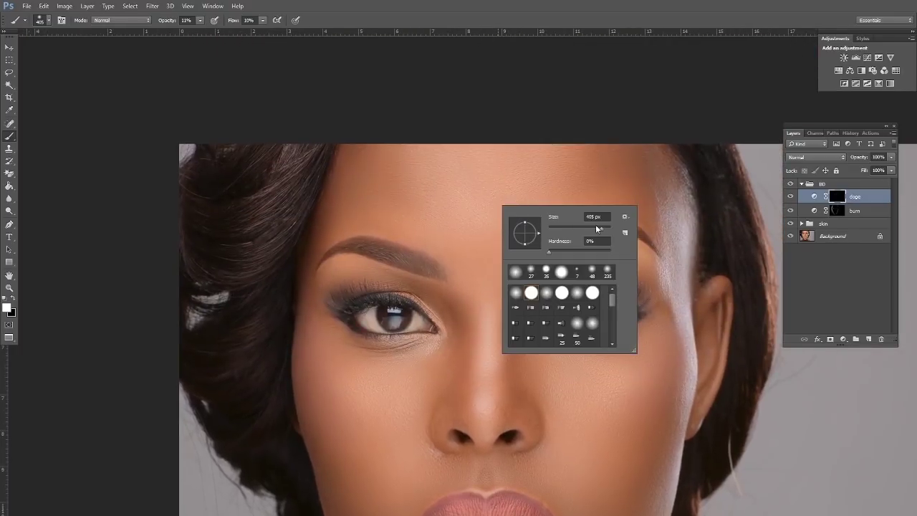
left_click_drag(598, 228, 605, 229)
mouse_move(436, 170)
left_mouse_down()
mouse_move(460, 188)
mouse_move(527, 205)
mouse_move(475, 239)
mouse_move(549, 159)
mouse_move(420, 180)
left_mouse_up()
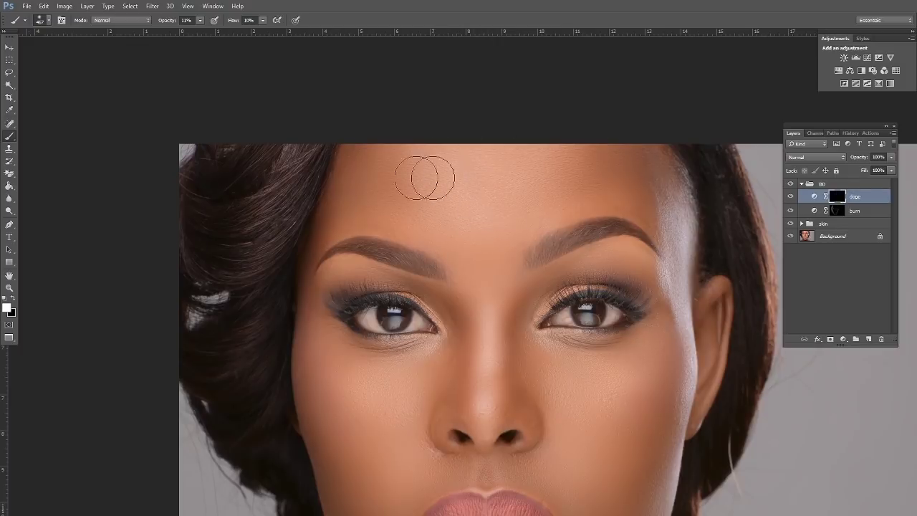
- Shrink the brush to 219 px and paint highlights along the outer eyebrows and directly below both eyes in the dodge mask
scroll(742, 360, "down", 1)
right_click(630, 229)
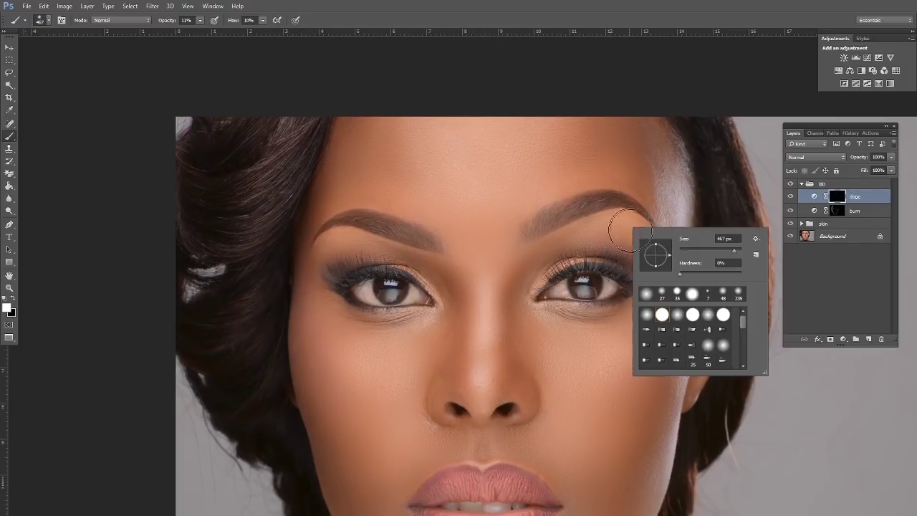
left_click(724, 251)
mouse_move(628, 217)
left_mouse_down()
mouse_move(653, 253)
mouse_move(615, 220)
mouse_move(657, 256)
mouse_move(632, 223)
left_mouse_up()
mouse_move(330, 225)
left_mouse_down()
mouse_move(319, 263)
mouse_move(337, 233)
mouse_move(326, 263)
mouse_move(359, 231)
mouse_move(316, 282)
mouse_move(348, 239)
left_mouse_up()
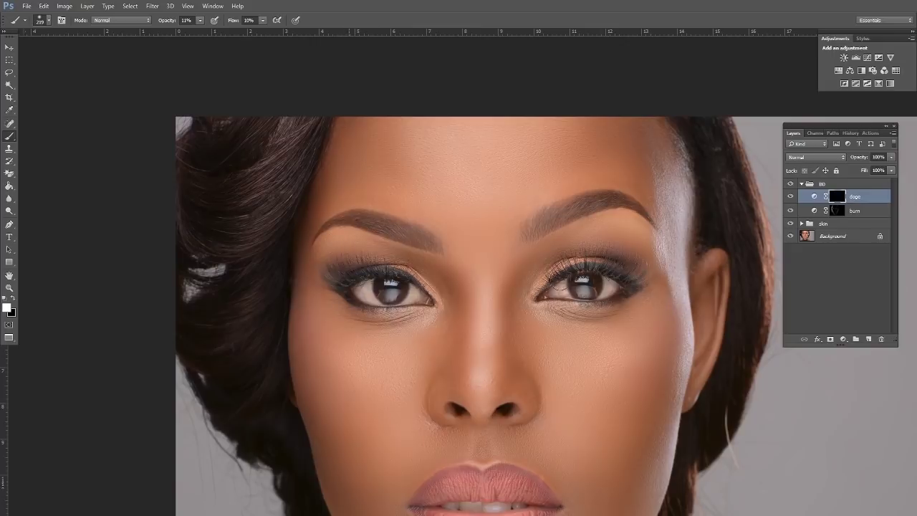
mouse_move(610, 254)
left_mouse_down()
mouse_move(611, 221)
mouse_move(676, 300)
mouse_move(624, 221)
left_mouse_up()
left_click_drag(587, 318, 582, 312)
left_click_drag(400, 319, 425, 315)
- Reduce the brush to 157 px and highlight the upper lip's cupid's bow in the dodge mask
left_click_drag(560, 369, 567, 274)
right_click(504, 347)
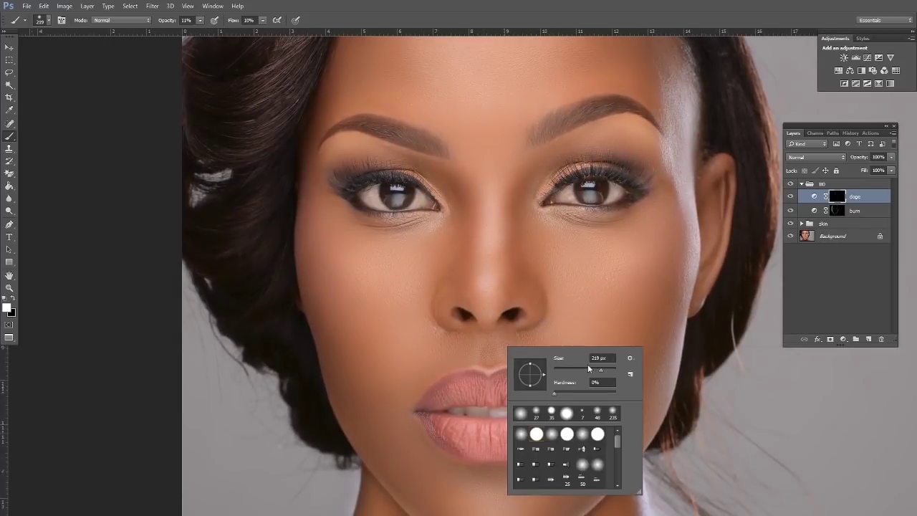
left_click_drag(596, 369, 591, 369)
mouse_move(504, 339)
left_mouse_down()
mouse_move(511, 363)
mouse_move(502, 336)
mouse_move(500, 371)
mouse_move(476, 363)
left_mouse_up()
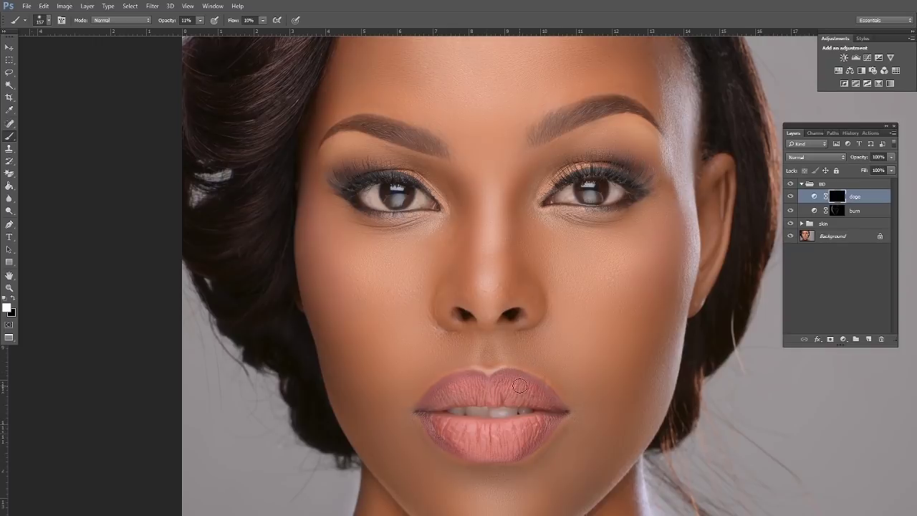
scroll(437, 451, "down", 2)
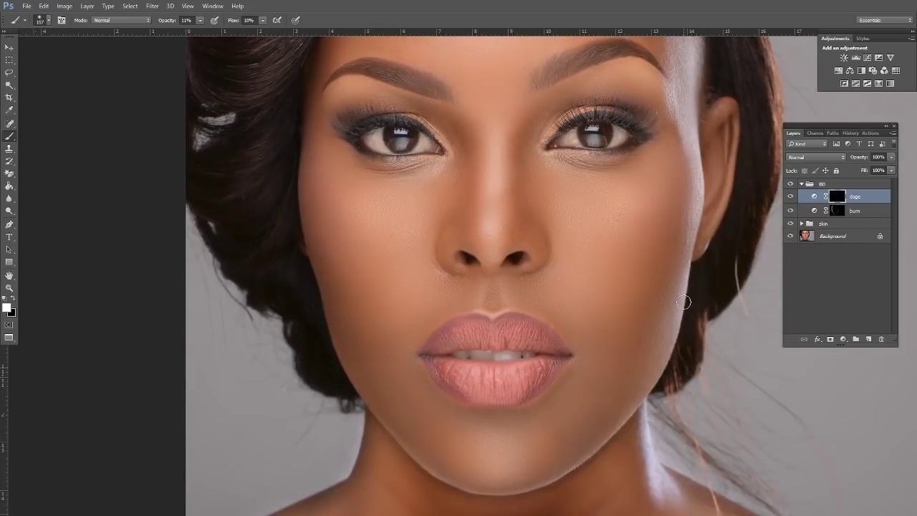
scroll(384, 321, "down", 2)
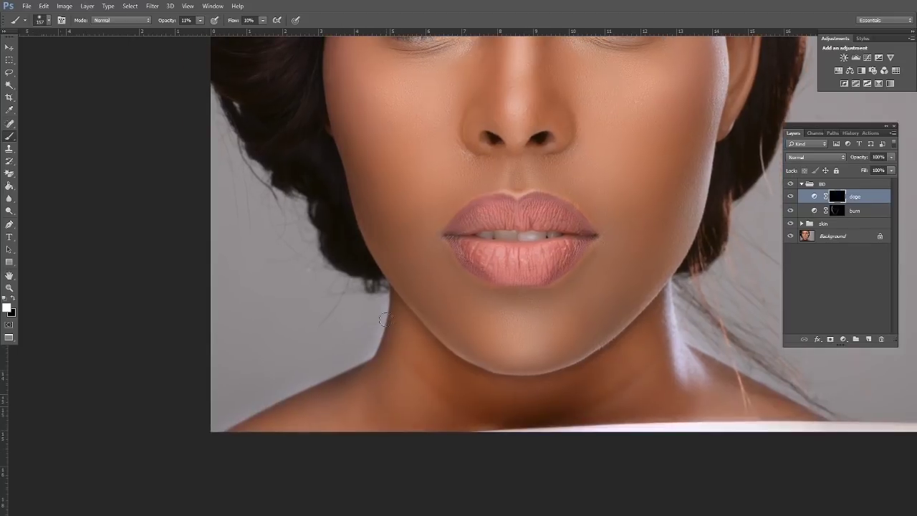
- Collapse the BD group and toggle its visibility to compare the whole portrait with and without the contouring
key("alt+space")
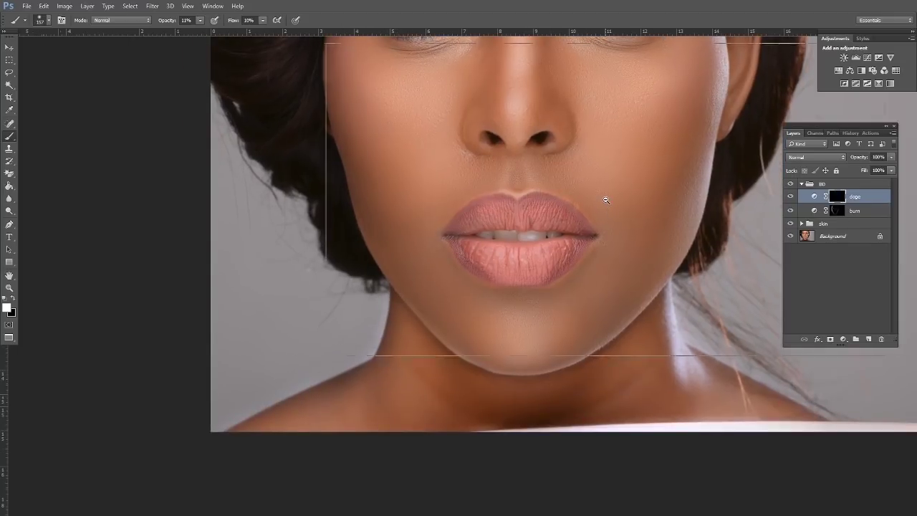
left_click(606, 202, "alt")
left_click(606, 201, "alt")
left_click(692, 250, "alt")
key("alt+space")
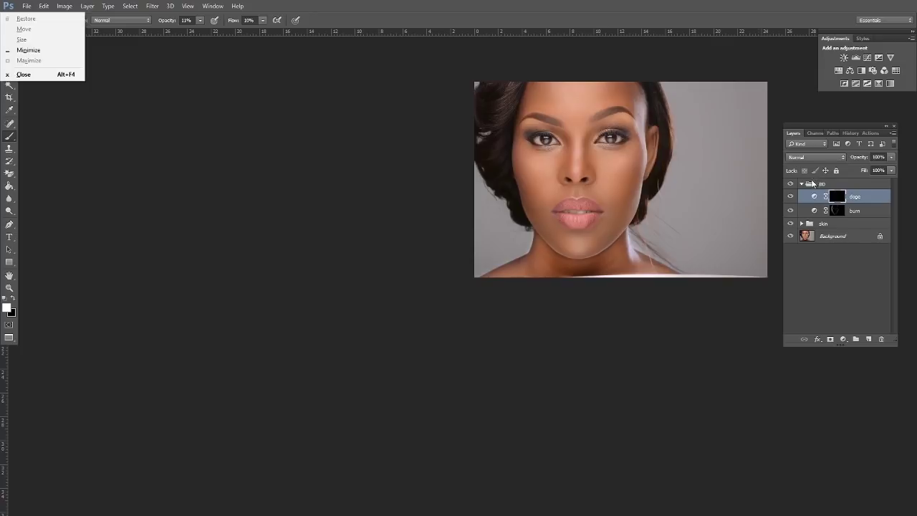
left_click(803, 185)
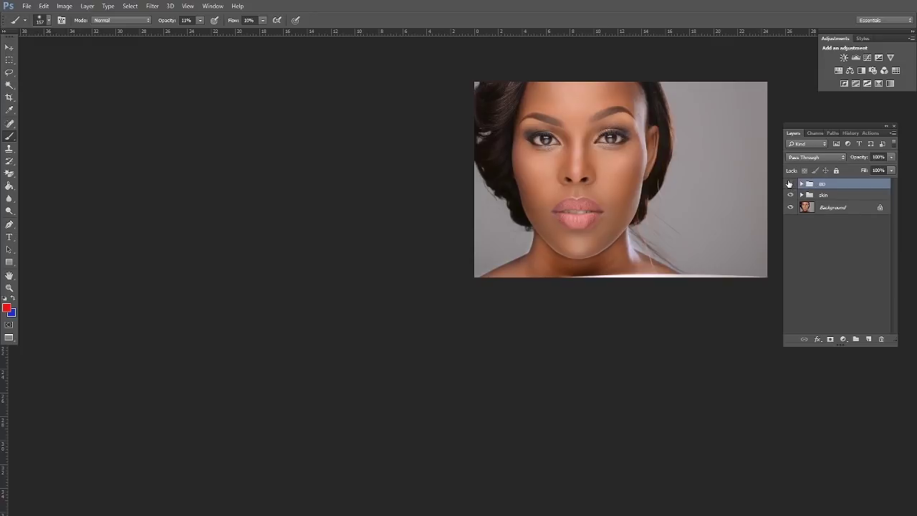
left_click(790, 184)
left_click(790, 185)
left_click(789, 184)
left_click(789, 184)
left_click(789, 184)
left_click(789, 184)
left_click_drag(682, 154, 604, 226)
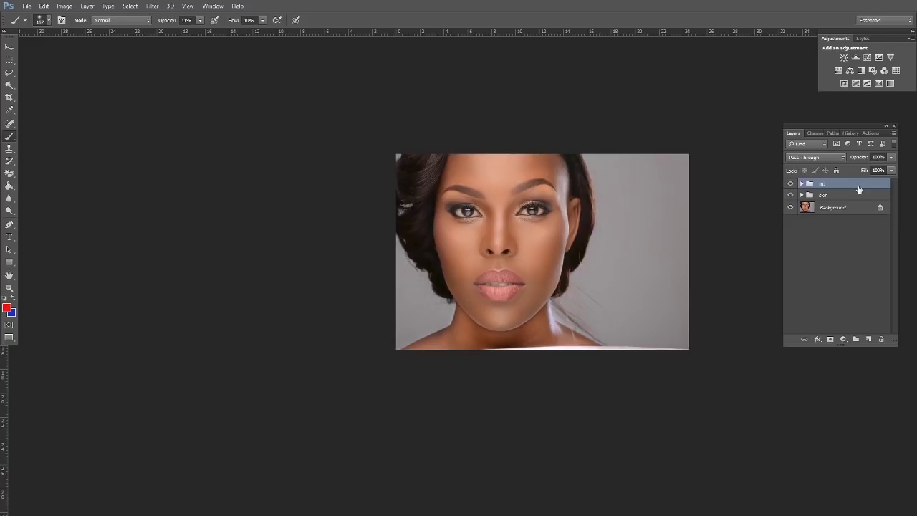
- Stamp all visible layers into a new layer at the top of the stack
key("ctrl+shift+alt+e")
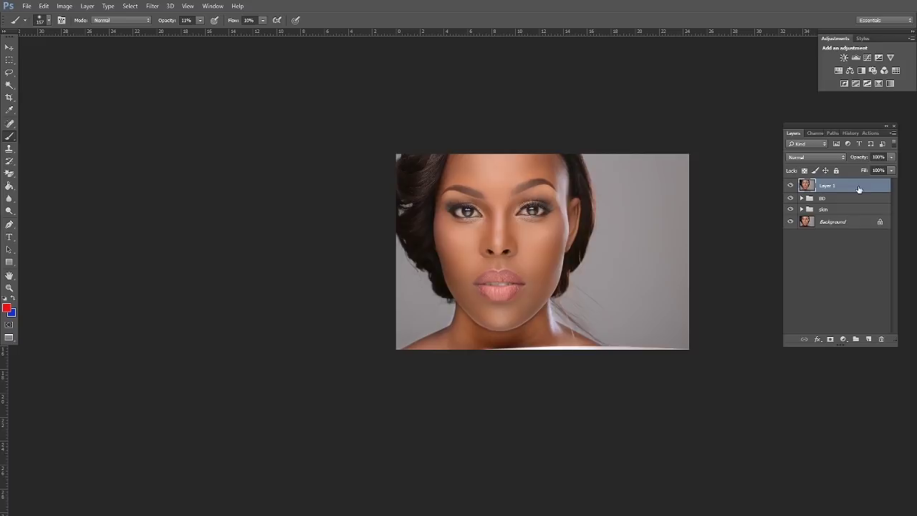
key("z")
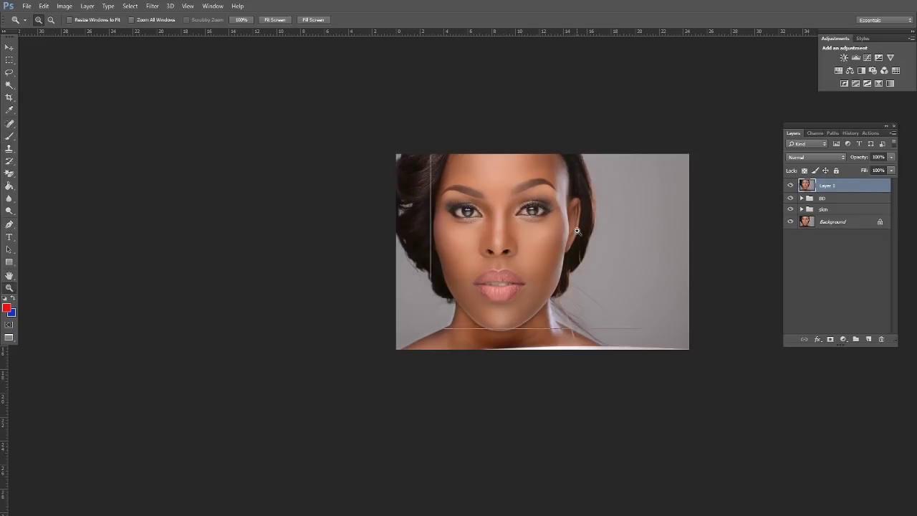
left_click(577, 230)
left_click(577, 230)
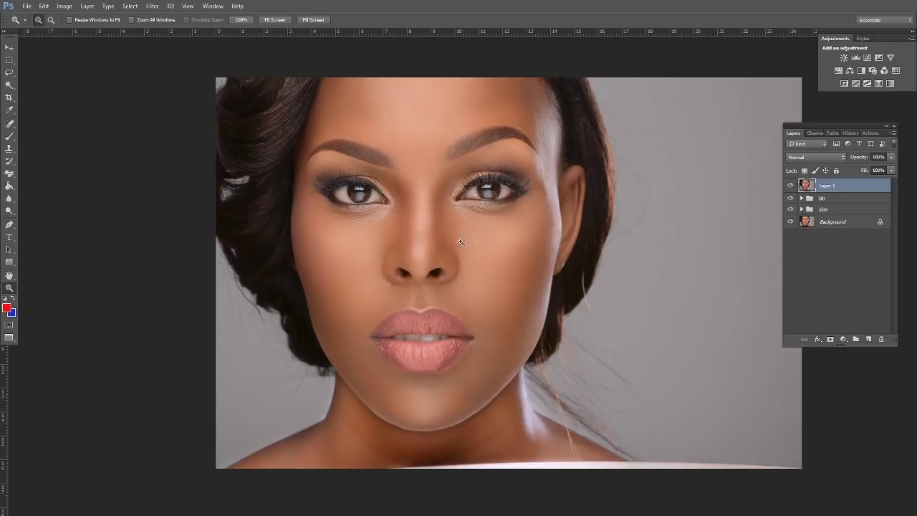
left_click(330, 166)
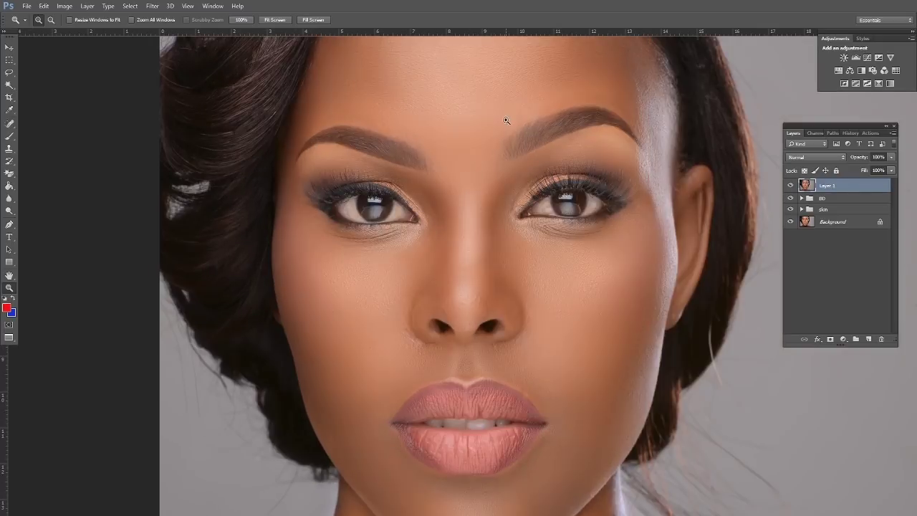
left_click(407, 152)
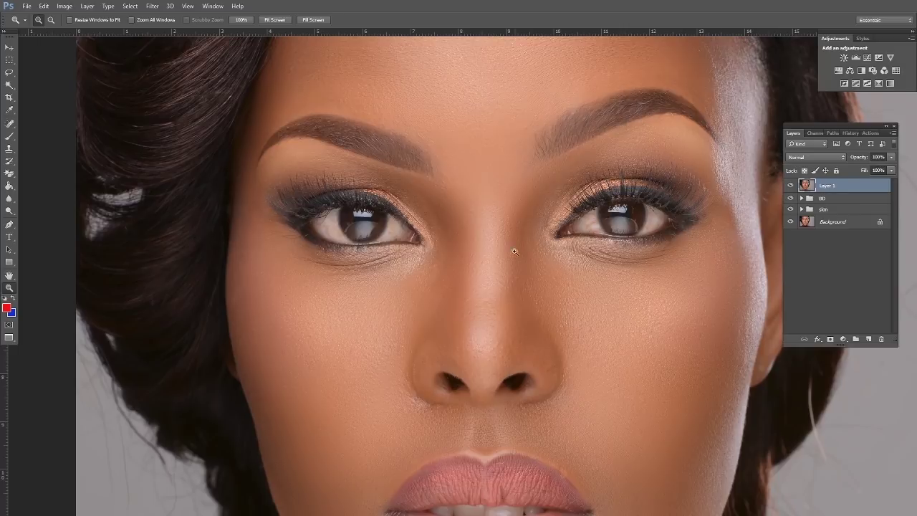
left_click(509, 177)
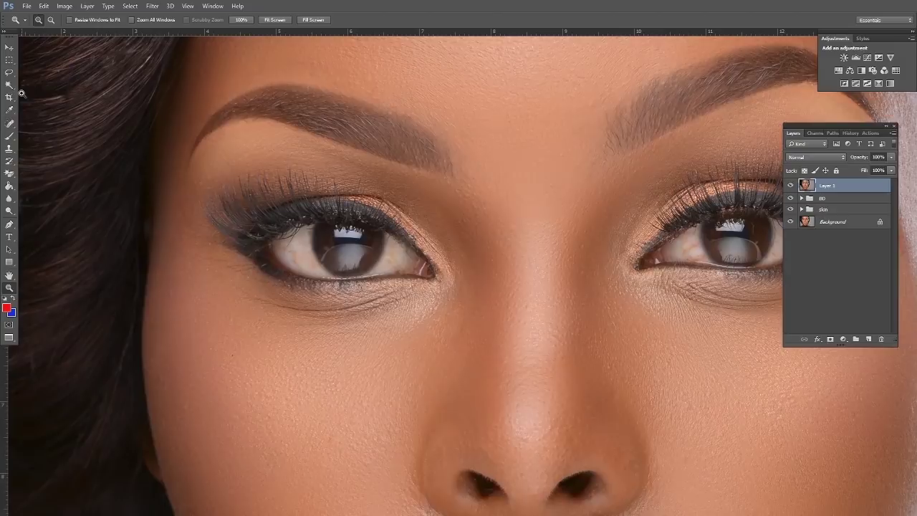
- With the Color Replacement Tool at 126 px, sample the clean eye white and recolour the left eye's white on both sides of the iris
left_click(12, 137)
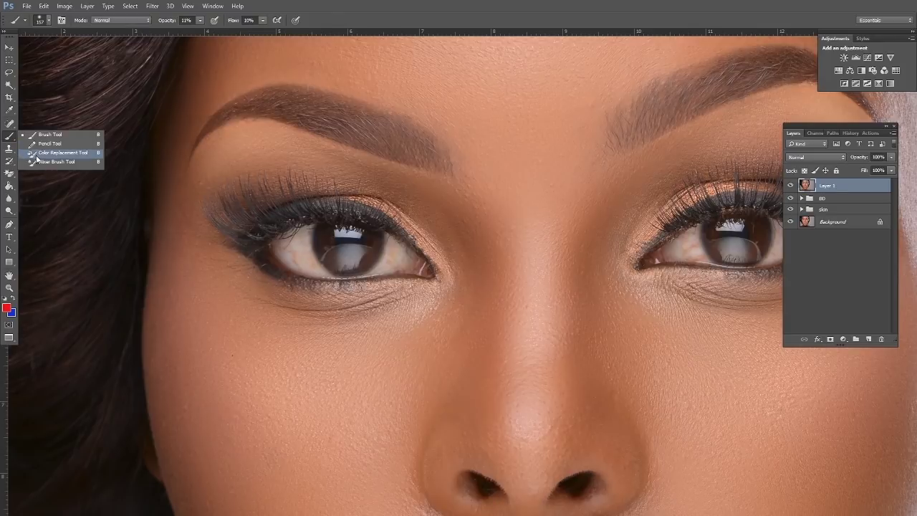
left_click(43, 156)
right_click(333, 259)
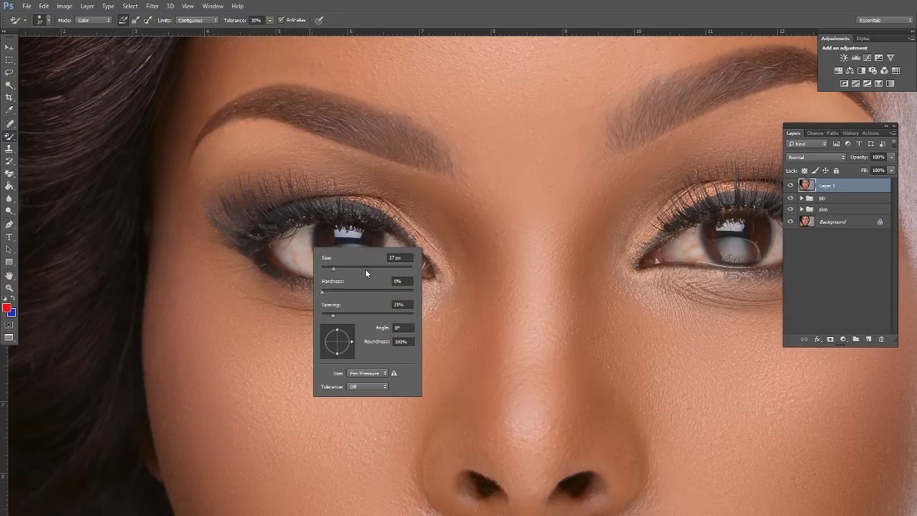
left_click(365, 268)
left_click(292, 254, "alt")
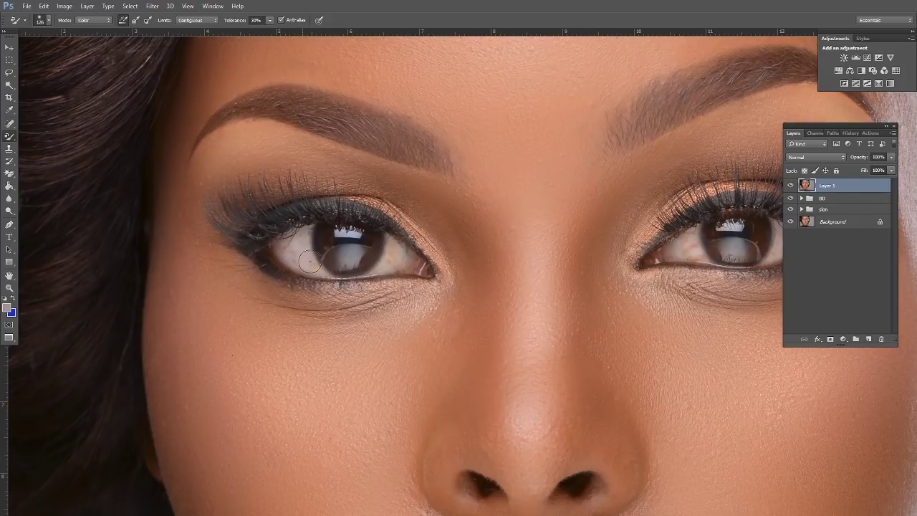
mouse_move(287, 249)
left_mouse_down()
mouse_move(312, 266)
mouse_move(308, 232)
left_mouse_up()
mouse_move(392, 254)
left_mouse_down()
mouse_move(391, 246)
mouse_move(387, 265)
mouse_move(392, 244)
left_mouse_up()
- Neutralise the reddish tint in the left eye's inner corner and recolour the white of the right eye
left_click_drag(659, 236, 515, 221)
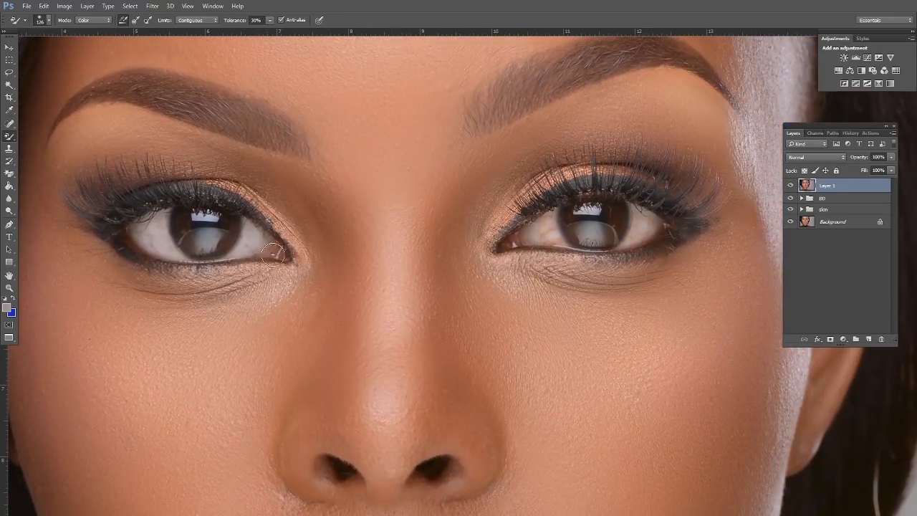
mouse_move(282, 256)
left_mouse_down()
mouse_move(255, 263)
mouse_move(258, 248)
left_mouse_up()
mouse_move(164, 217)
left_mouse_down()
mouse_move(149, 230)
mouse_move(163, 243)
left_mouse_up()
mouse_move(237, 230)
left_mouse_down()
mouse_move(254, 234)
mouse_move(245, 241)
left_mouse_up()
mouse_move(548, 232)
left_mouse_down()
mouse_move(558, 215)
mouse_move(557, 237)
mouse_move(545, 236)
left_mouse_up()
mouse_move(677, 229)
left_mouse_down()
mouse_move(635, 215)
mouse_move(629, 235)
mouse_move(649, 222)
mouse_move(631, 239)
mouse_move(658, 230)
mouse_move(634, 212)
mouse_move(640, 234)
left_mouse_up()
- Toggle the visibility of Layer 1 to compare the eyes before and after the colour correction
key("alt+space")
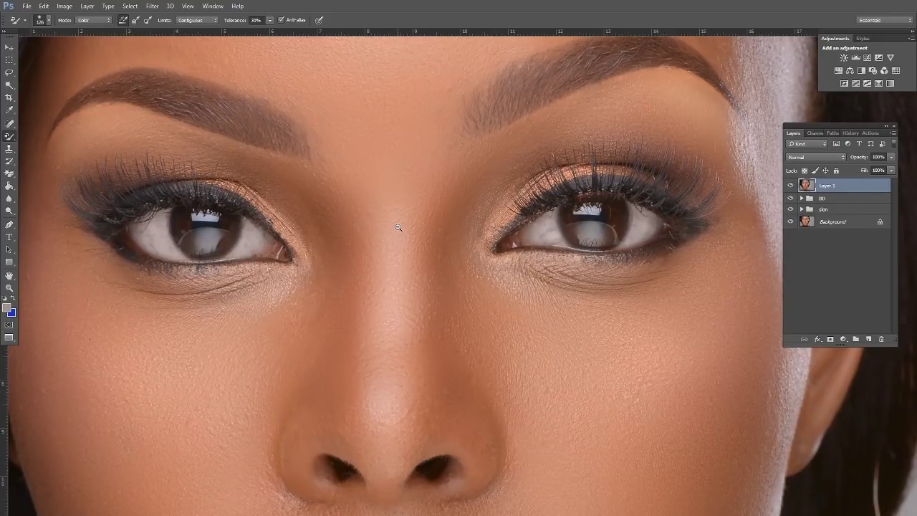
left_click(398, 227, "alt")
left_click(399, 227, "alt")
key("alt+space")
left_click(675, 289, "alt")
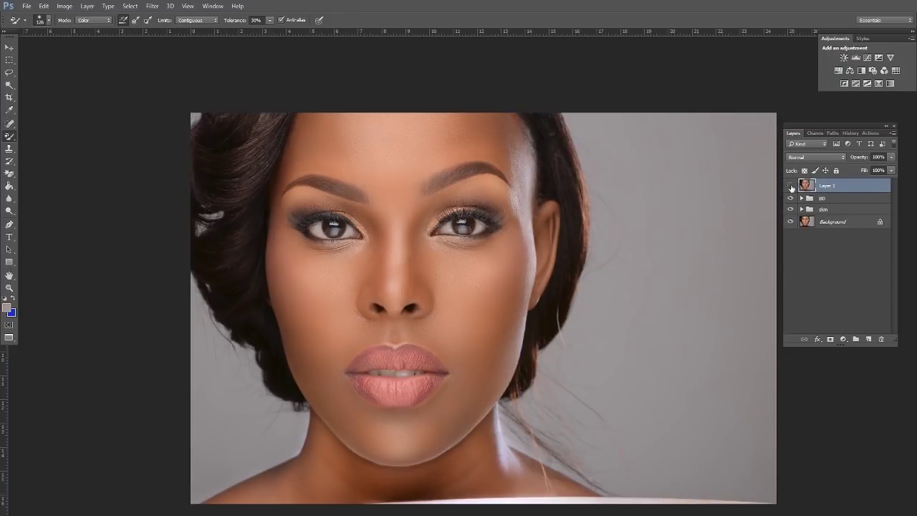
left_click(791, 186)
left_click(790, 186)
- Add a Selective Color adjustment layer above Layer 1 and adjust its cyan and yellow amounts to shift the skin colour
left_click(843, 340)
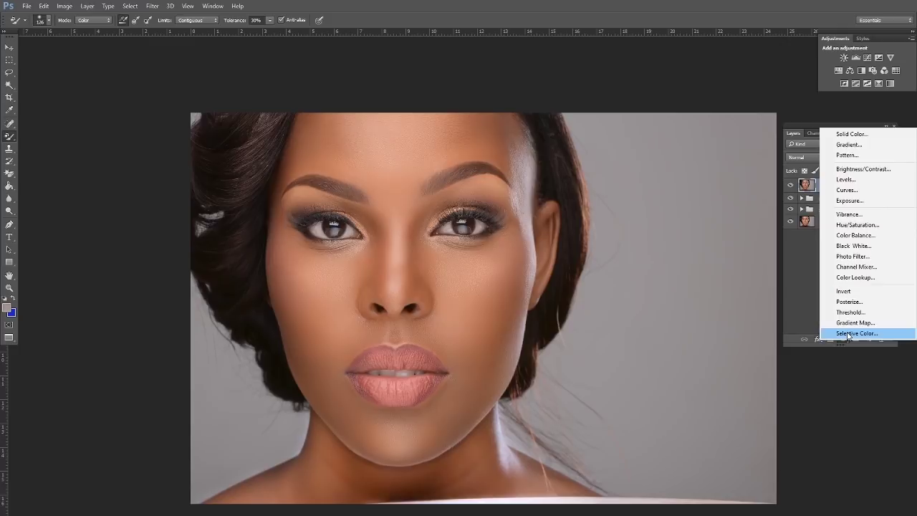
left_click(847, 334)
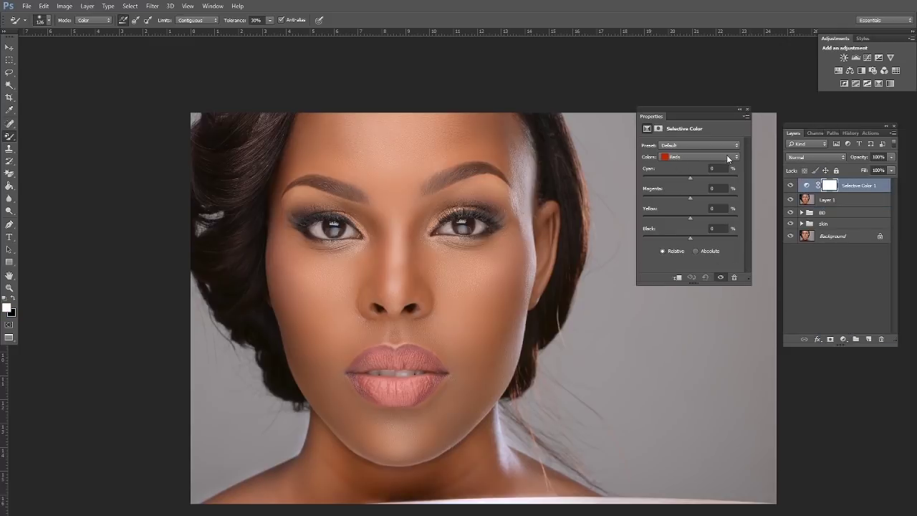
left_click(694, 176)
mouse_move(689, 218)
left_mouse_down()
mouse_move(658, 218)
mouse_move(700, 218)
left_mouse_up()
left_click(748, 111)
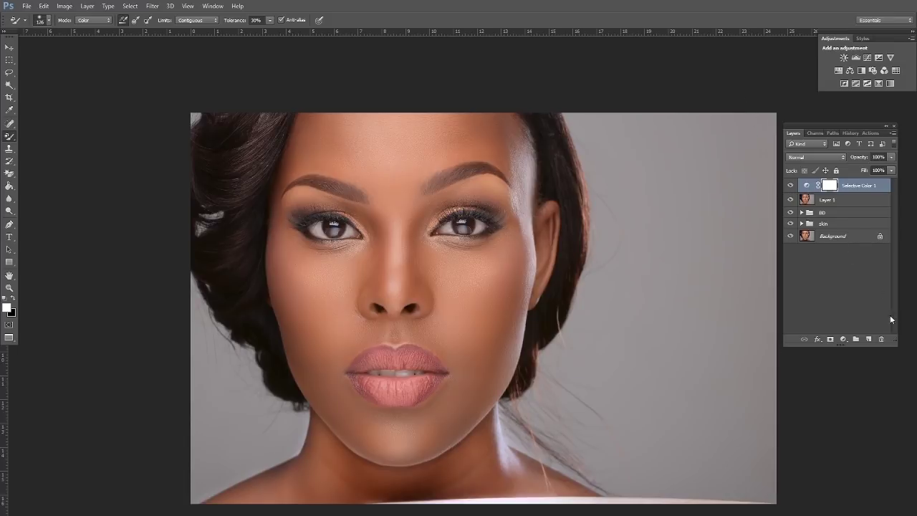
- Add a Gradient Map adjustment layer above Selective Color 1 and open its gradient for editing
left_click(844, 340)
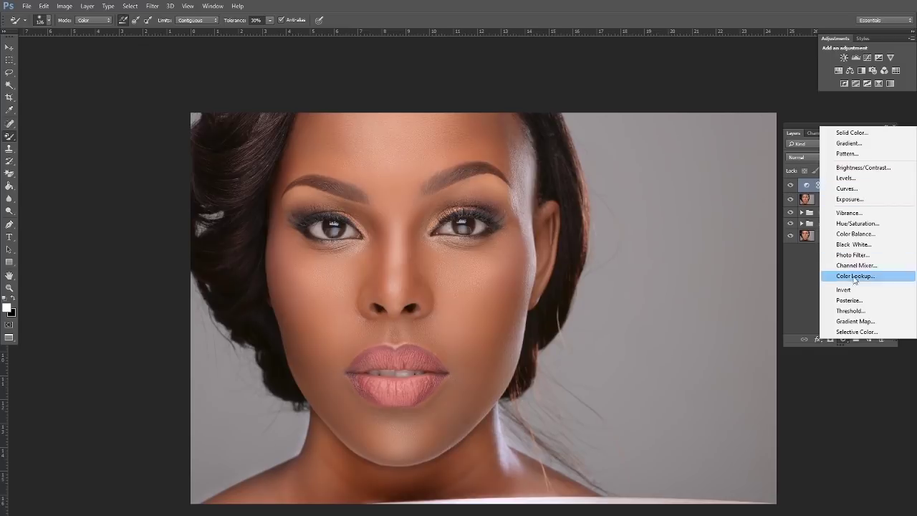
left_click(858, 323)
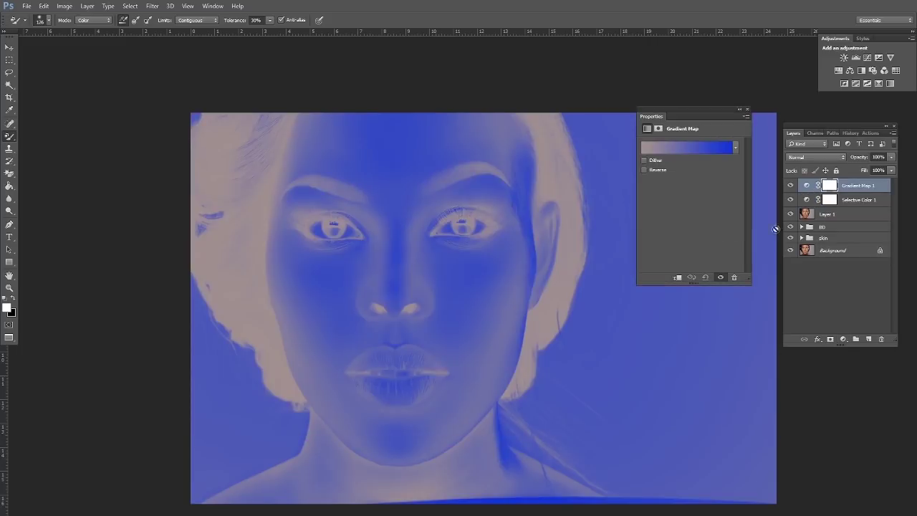
left_click(653, 149)
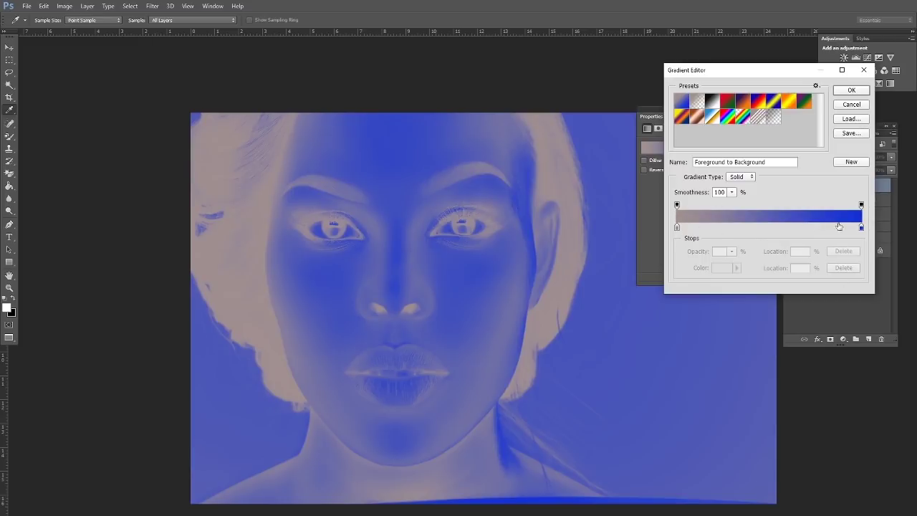
- Set the gradient's shadow stop at location 0% to the dark teal 02262e
left_click(676, 228)
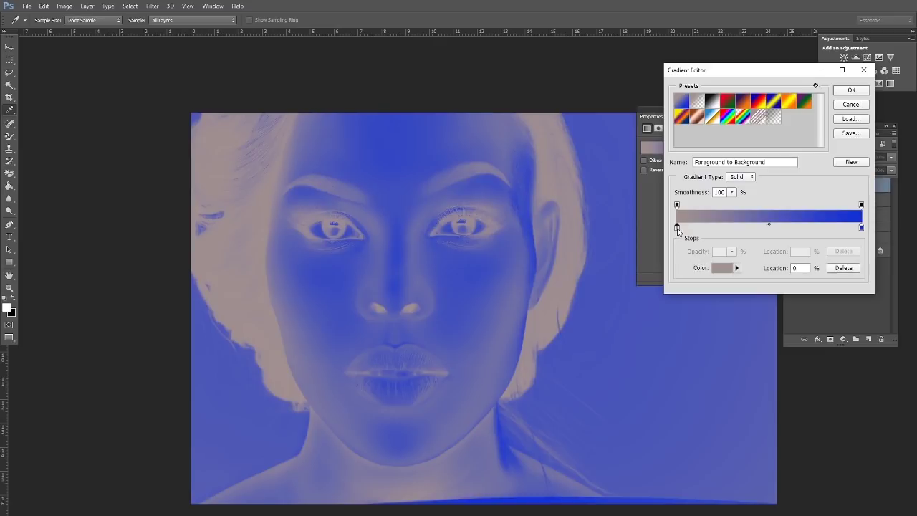
double_click(676, 228)
left_click(618, 277)
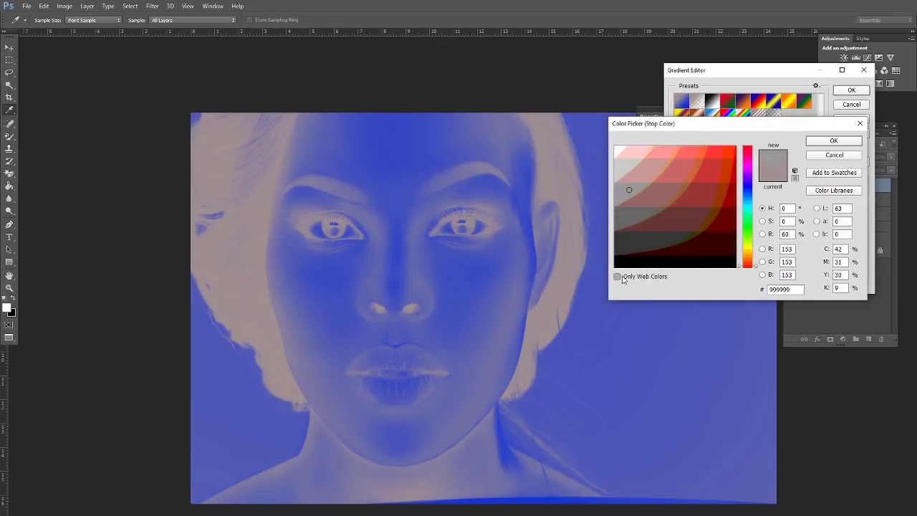
left_click(749, 201)
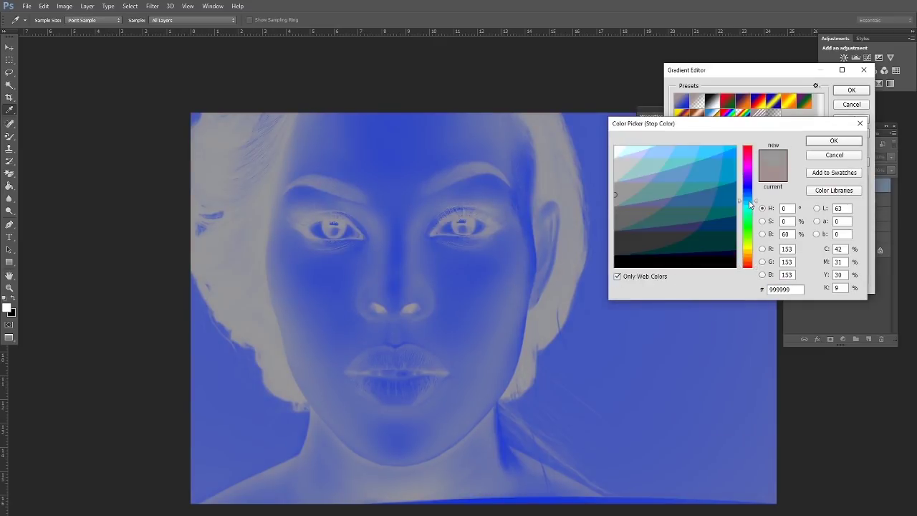
left_click(618, 276)
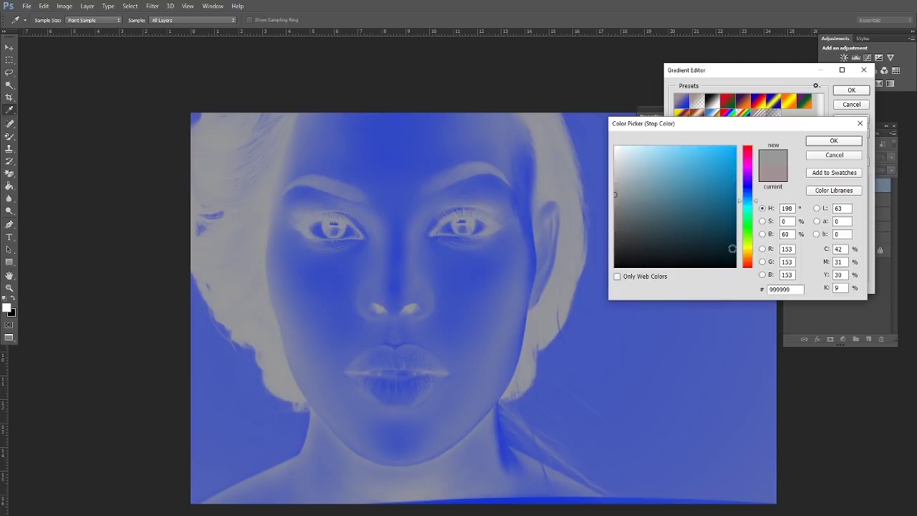
left_click(751, 203)
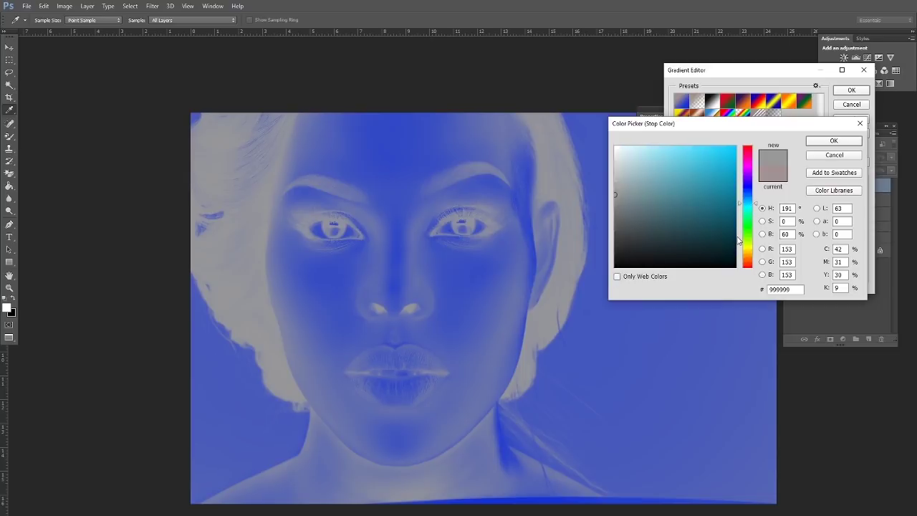
left_click(730, 241)
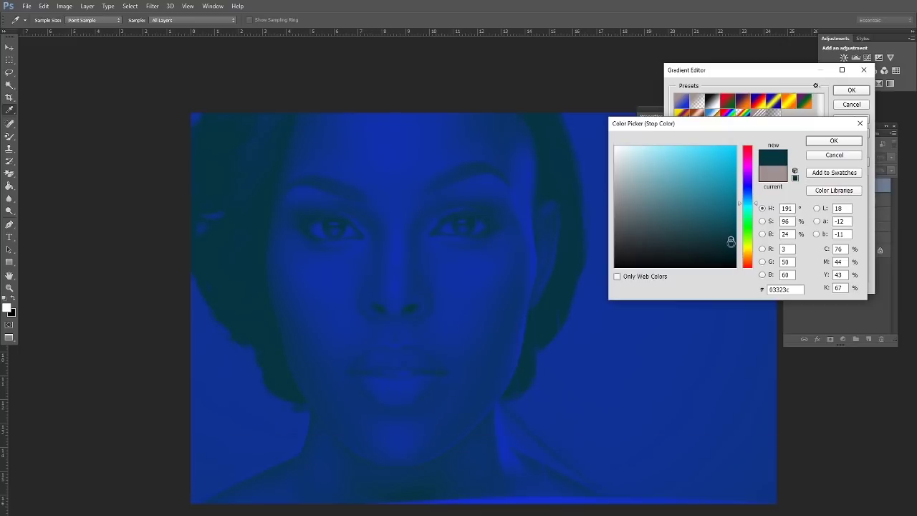
left_click_drag(731, 241, 731, 246)
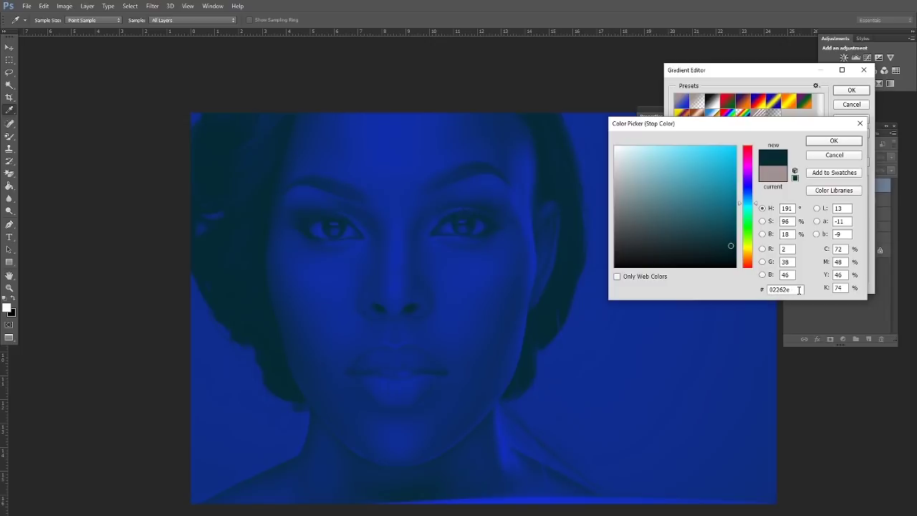
left_click(833, 141)
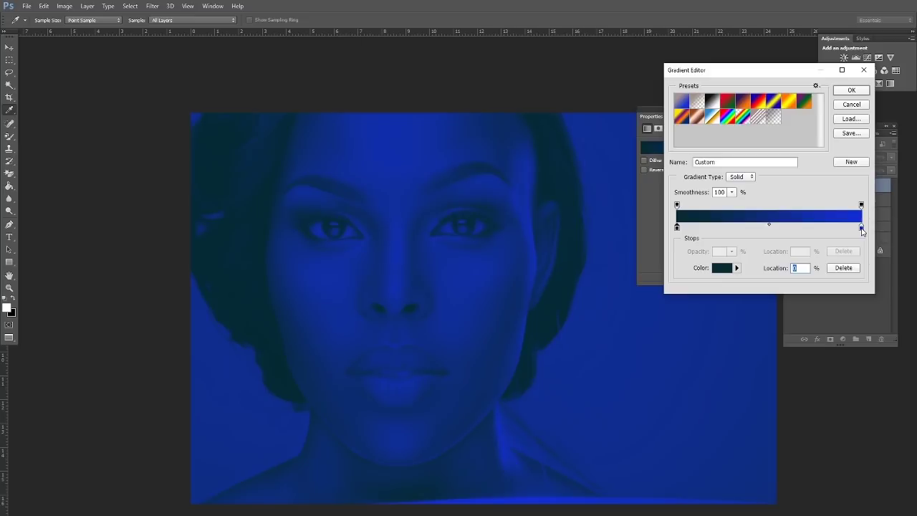
- Set the gradient's highlight stop at location 100% to the pale pink ffcccc and accept the gradient
left_click(862, 228)
left_click(725, 269)
left_click_drag(748, 187, 747, 160)
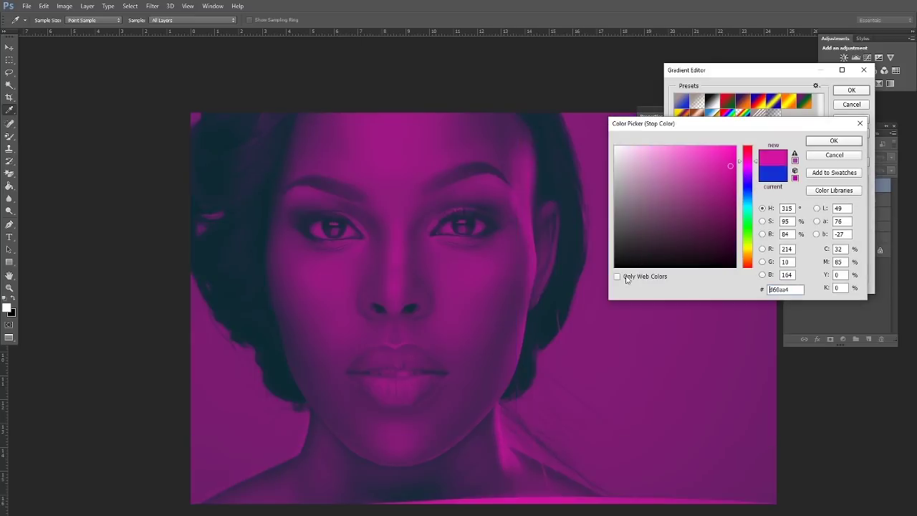
left_click(620, 277)
left_click(747, 151)
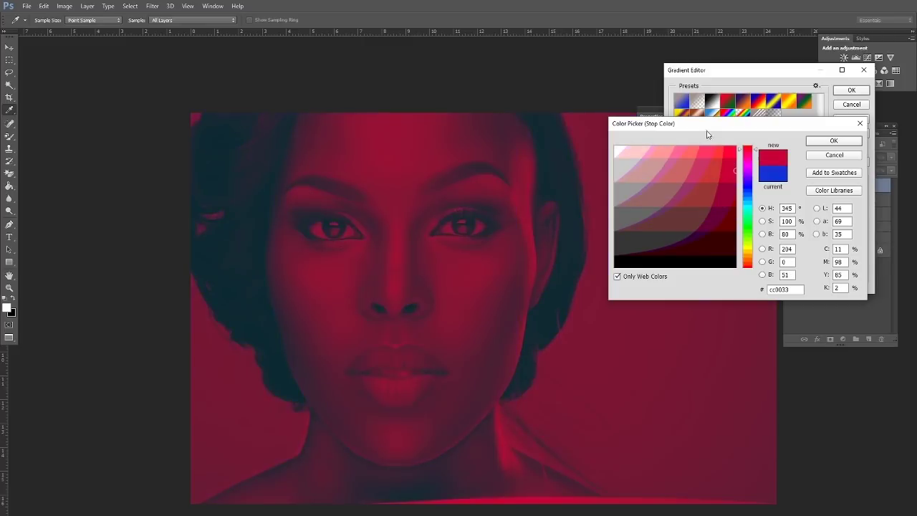
left_click(638, 153)
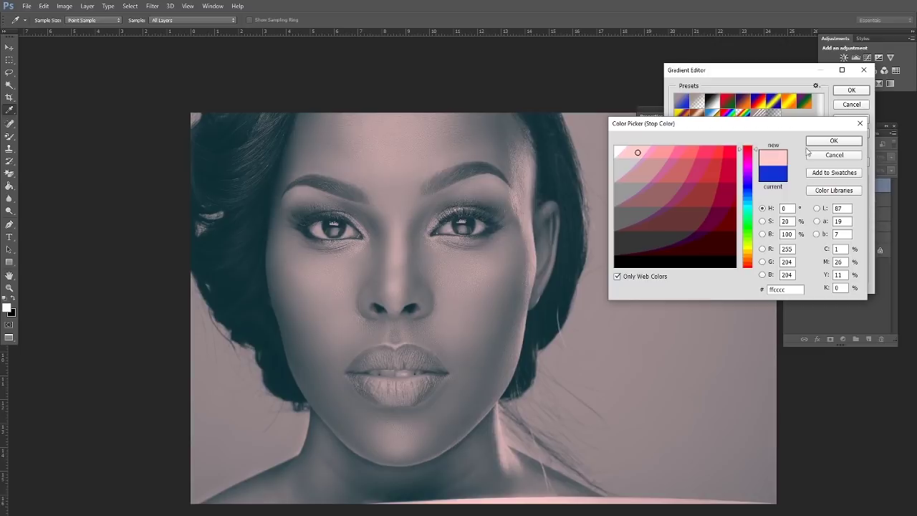
left_click(835, 147)
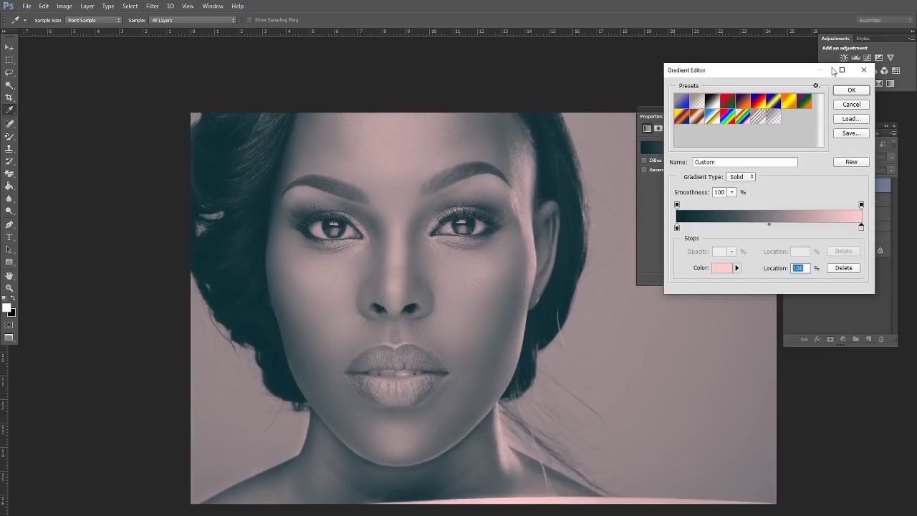
left_click(851, 90)
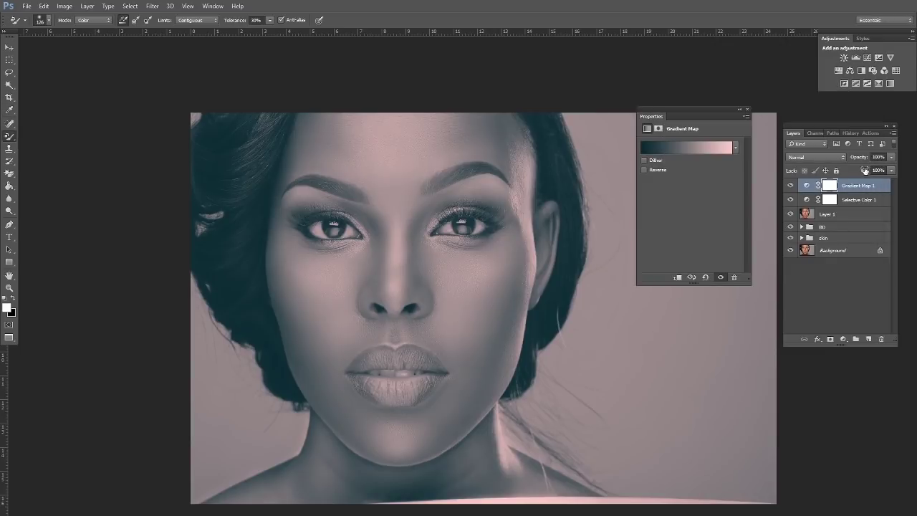
- Lower the Gradient Map layer's opacity to 12%, compare it on and off, and set its blend mode to Color
left_click_drag(891, 161, 852, 166)
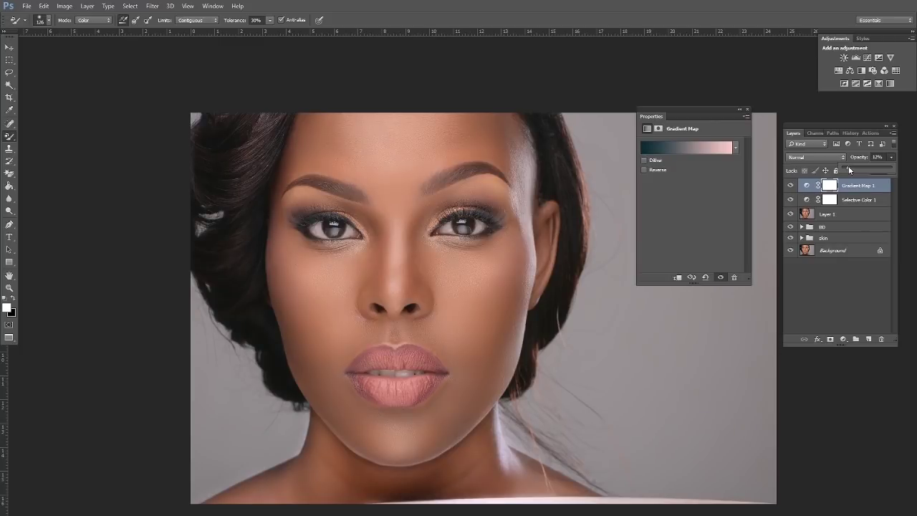
left_click(791, 186)
left_click(791, 186)
left_click(842, 157)
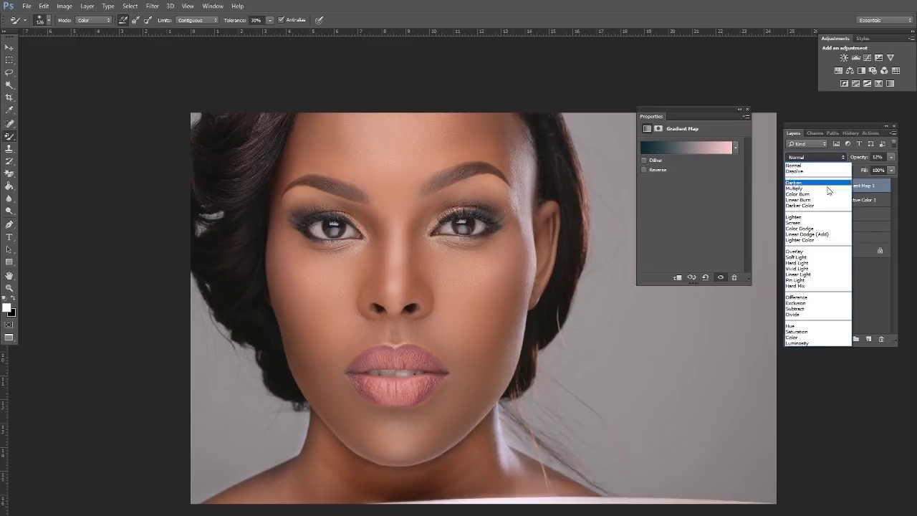
left_click(795, 337)
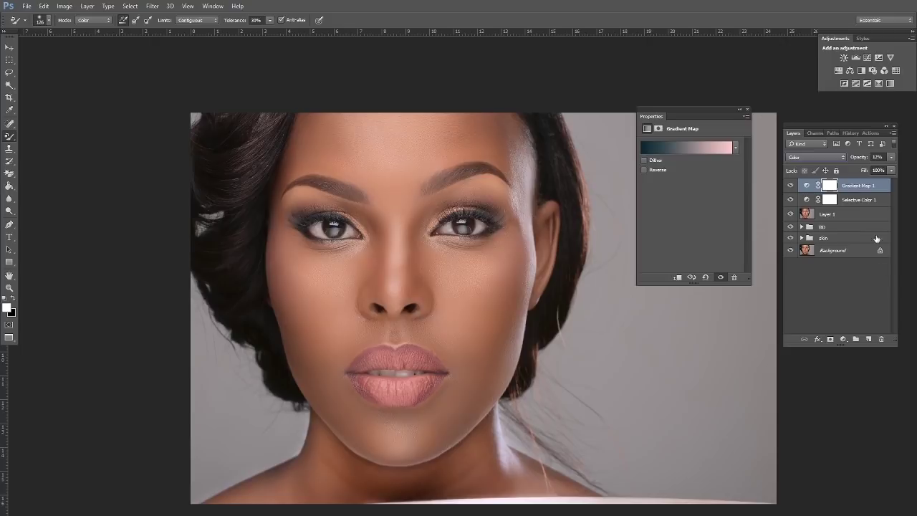
- Add a Curves adjustment layer and shape a gentle RGB S-curve, lowering the shadows and lifting the highlights to input 186, output 195
left_click(843, 338)
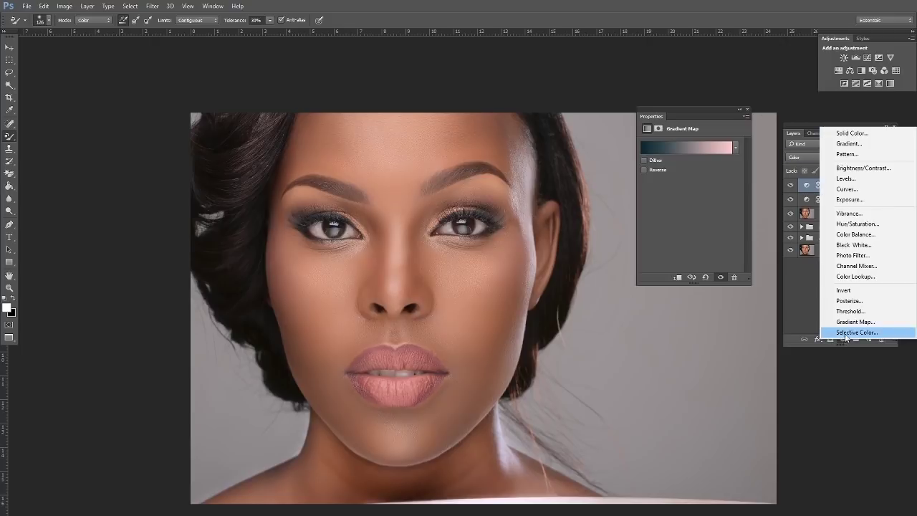
left_click(848, 189)
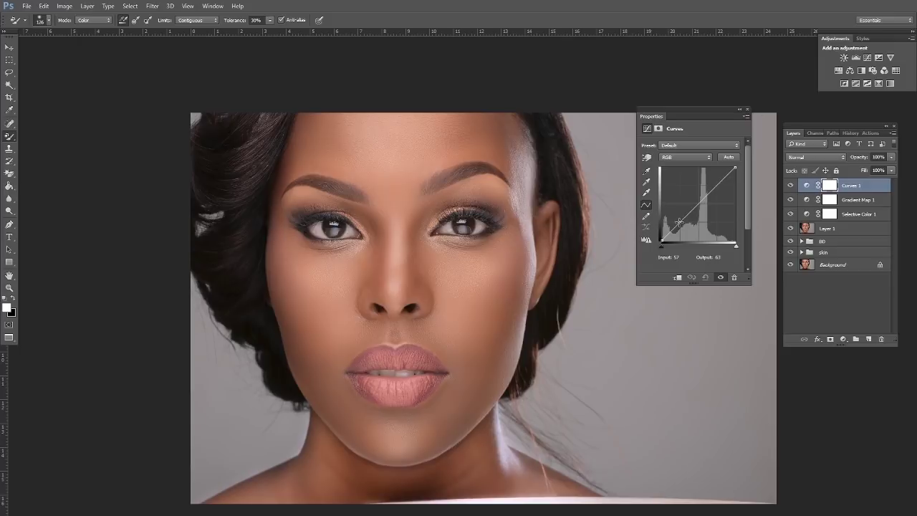
left_click(678, 223)
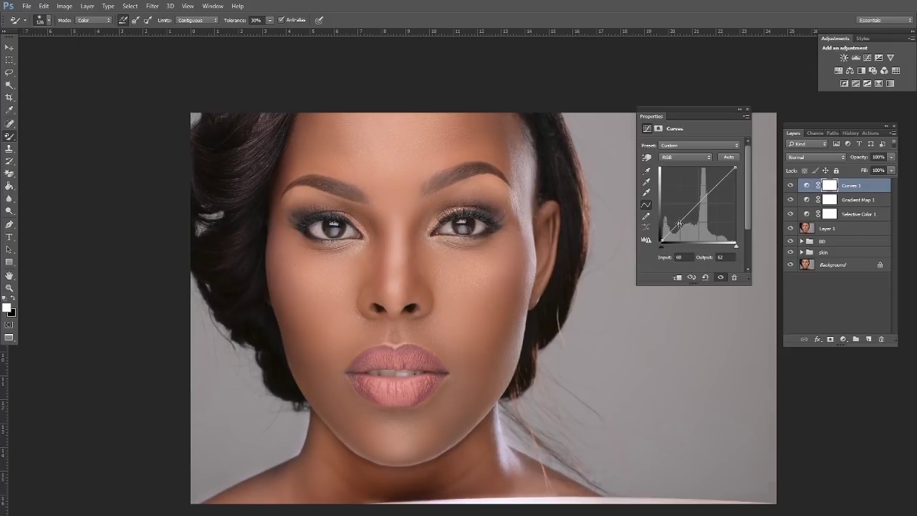
left_click_drag(678, 223, 681, 225)
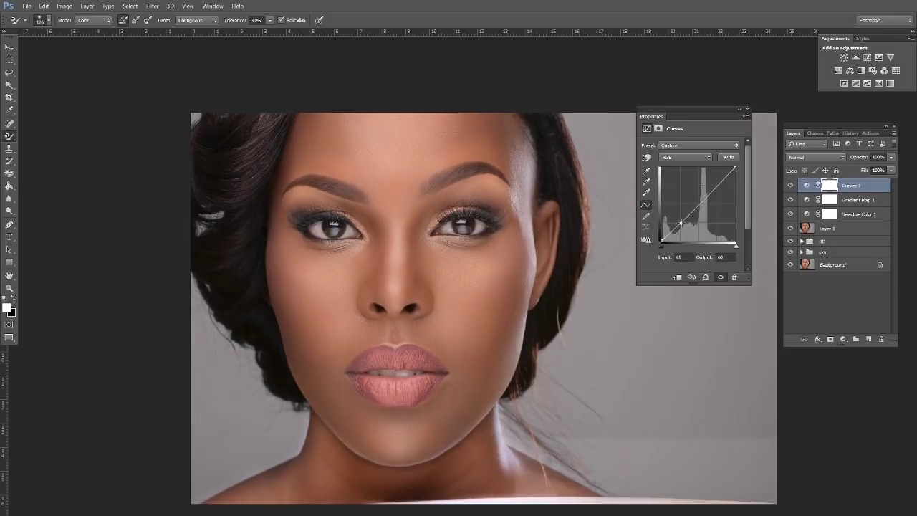
left_click(714, 184)
left_click_drag(715, 185, 716, 184)
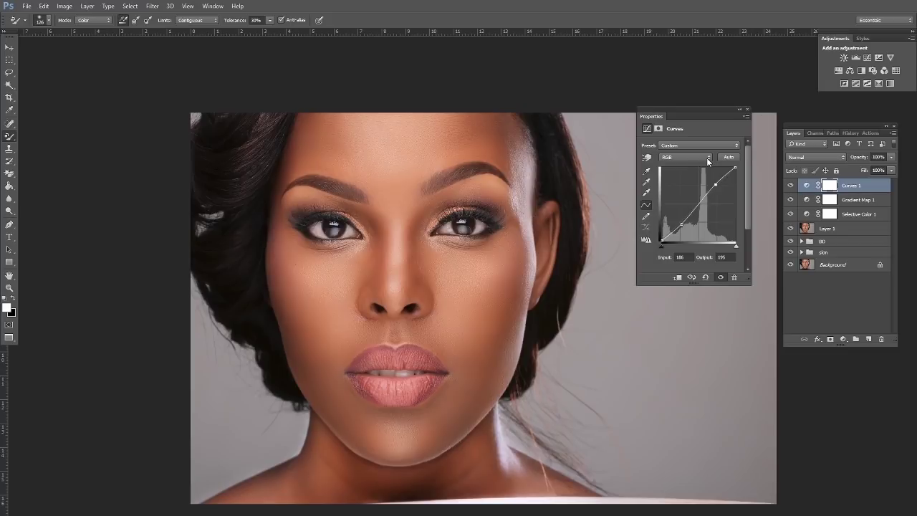
- Warm the midtones in the Curves layer's Blue channel by moving the midpoint to about input 135, output 127
left_click(706, 158)
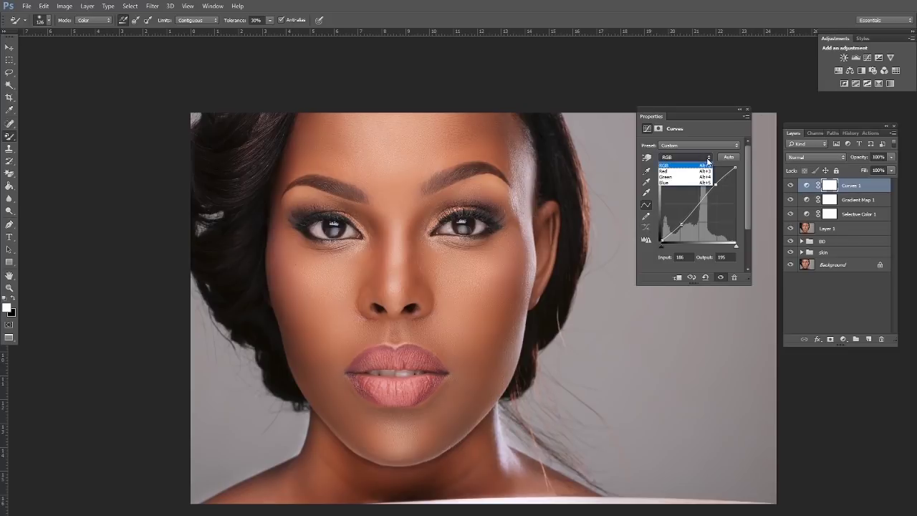
left_click(673, 185)
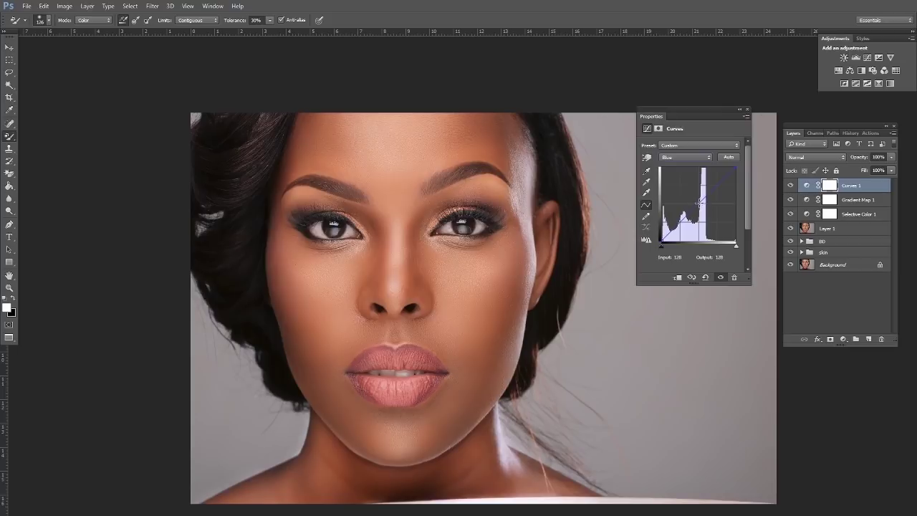
left_click_drag(699, 203, 702, 203)
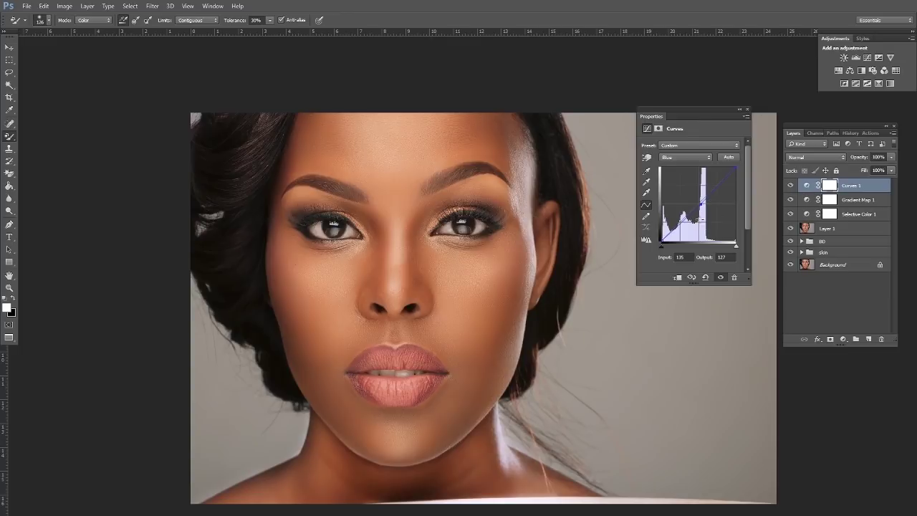
left_click(747, 111)
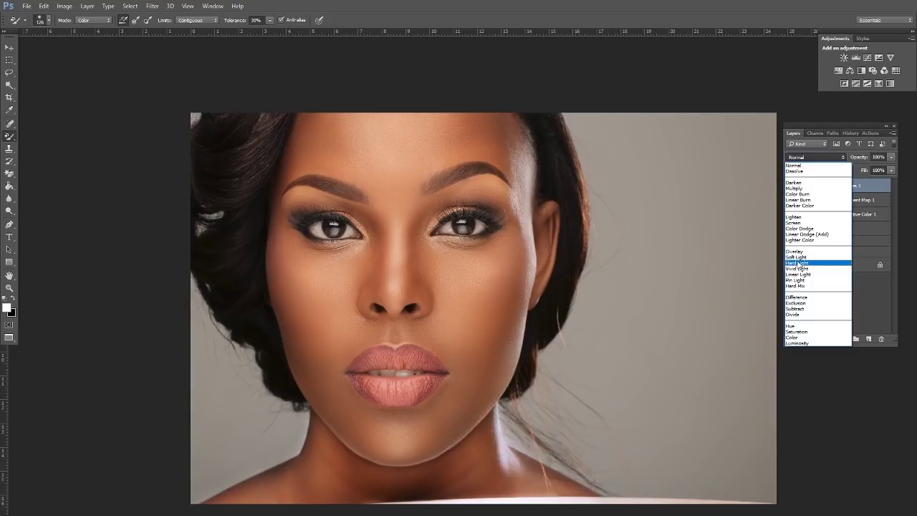
left_click(828, 159)
left_click(844, 339)
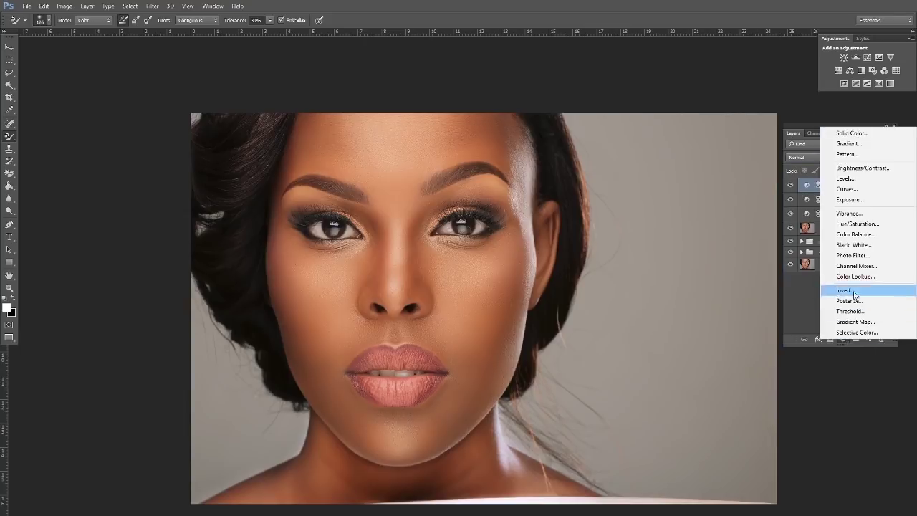
left_click(862, 227)
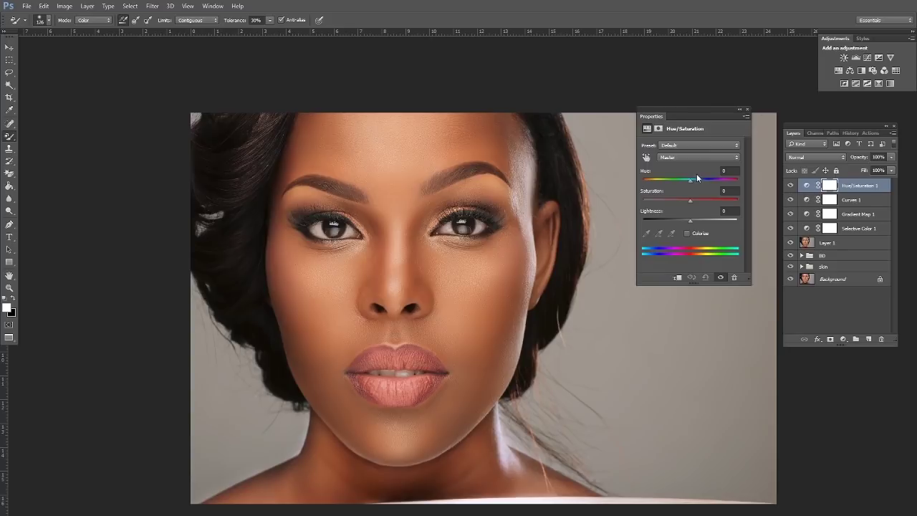
left_click(745, 110)
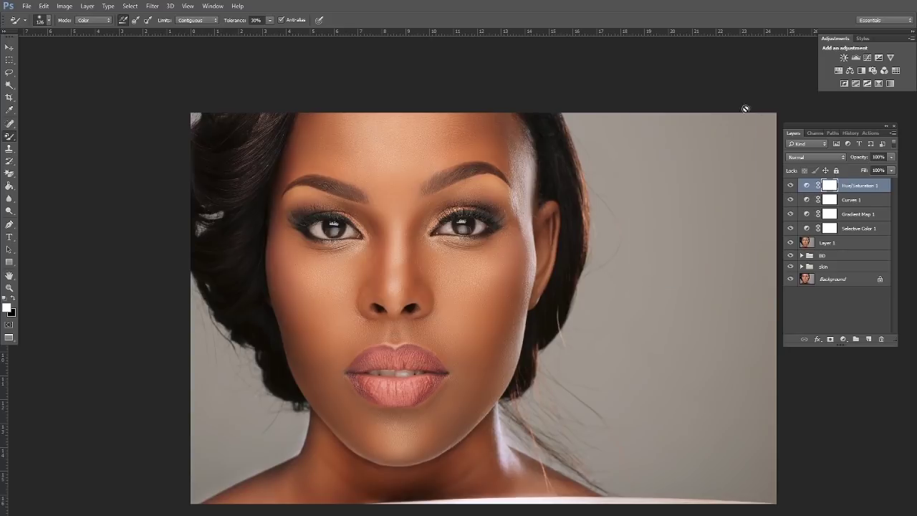
left_click_drag(868, 189, 880, 338)
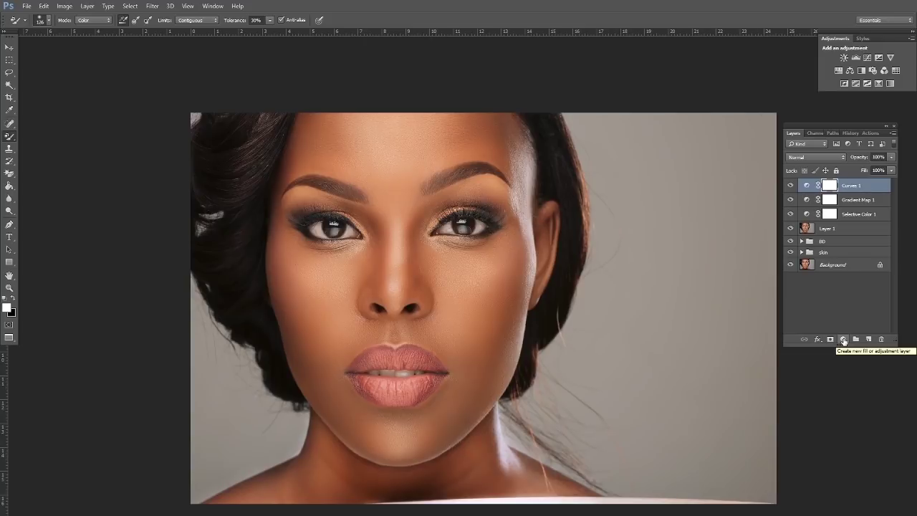
- Add a Vibrance adjustment layer above Curves 1 and raise its vibrance slightly
left_click(843, 340)
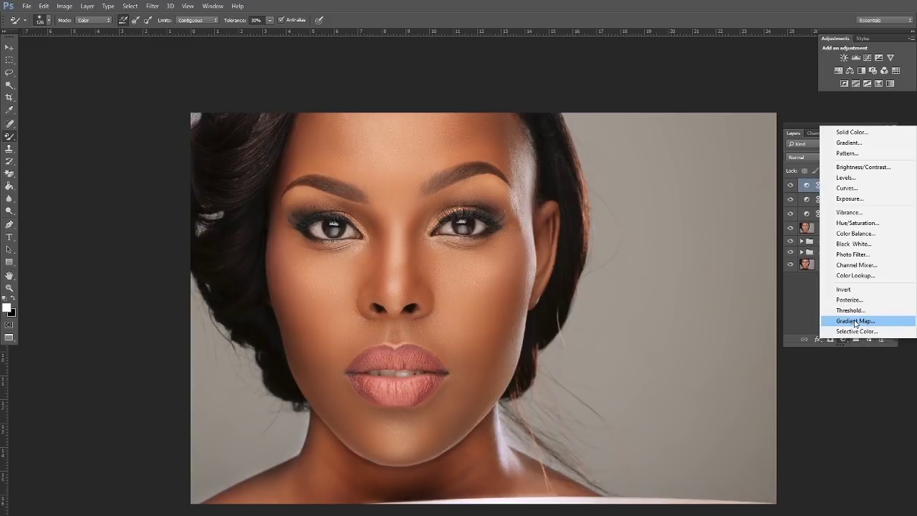
left_click(858, 214)
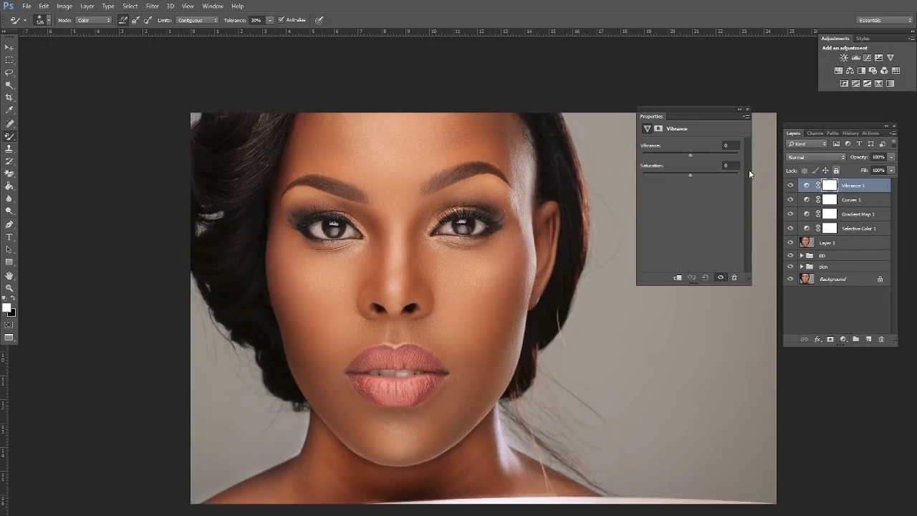
left_click(697, 153)
left_click(747, 112)
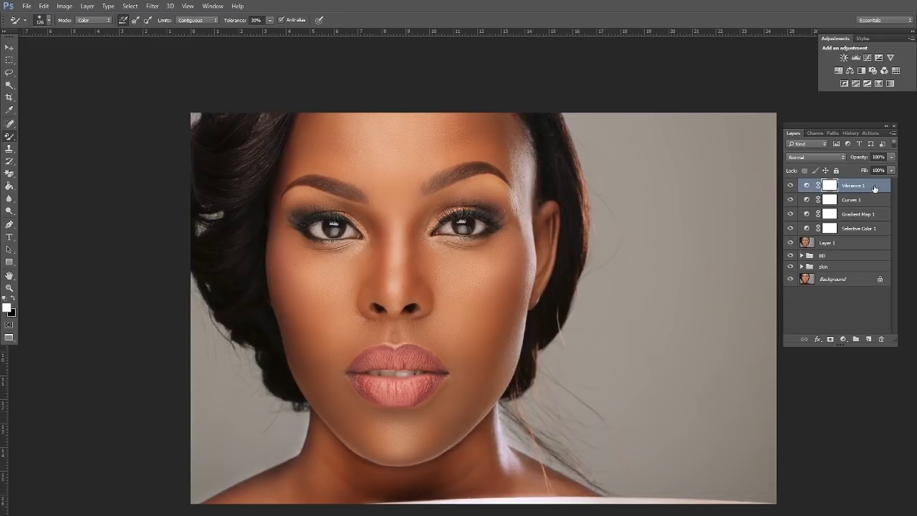
- Group the four adjustment layers from Vibrance 1 down to Selective Color 1 and name the group "color"
left_click(858, 229, "shift")
left_click_drag(859, 230, 855, 339)
double_click(827, 184)
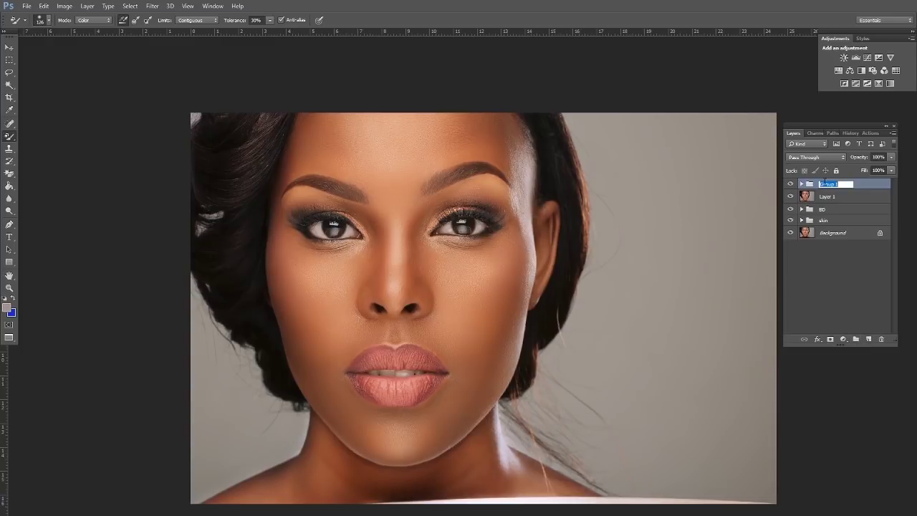
type("color")
left_click(826, 272)
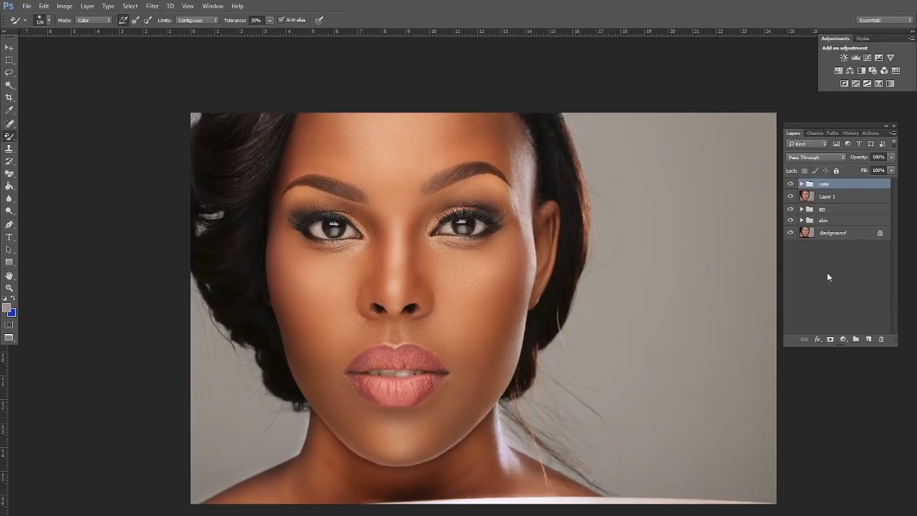
- Compare the image with the color group hidden and shown, and stamp all visible layers into a new layer above it
left_click(792, 185)
left_click(792, 185)
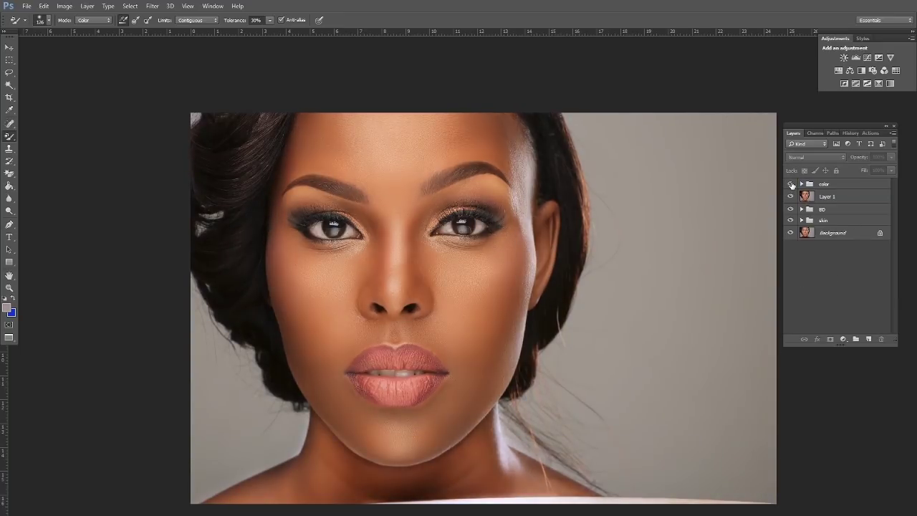
left_click(792, 185)
left_click(792, 185)
left_click(843, 185)
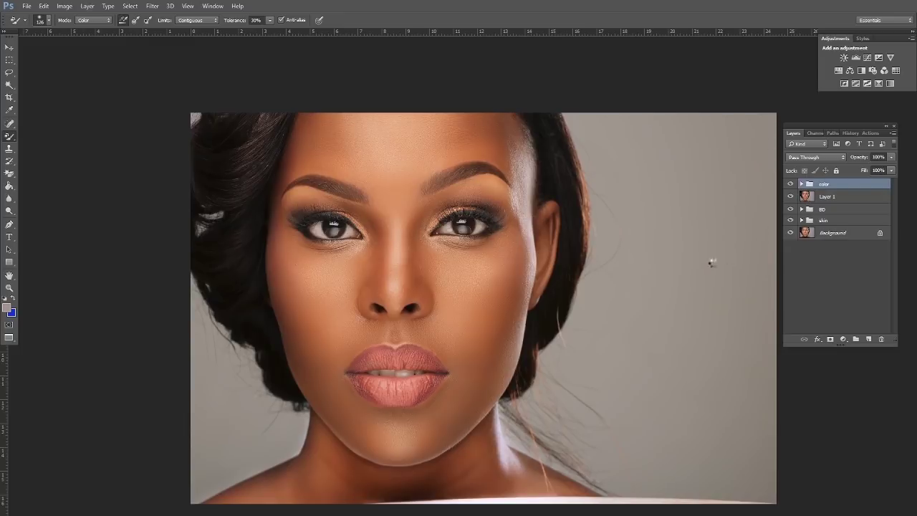
key("ctrl+shift+alt+e")
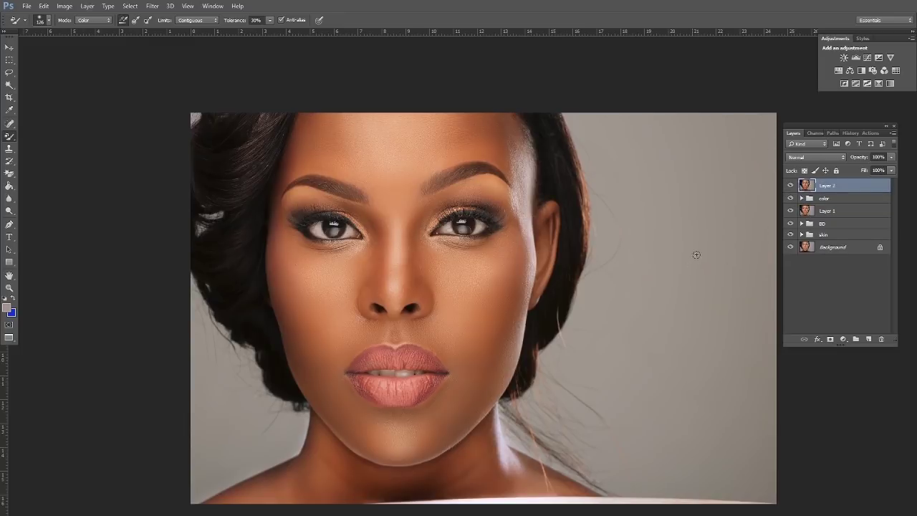
- Start a Pen tool path on the hair's outer edge beside the ear and trace the hair outline down to the neck
left_click(10, 287)
left_click_drag(615, 265, 550, 129)
left_click(10, 224)
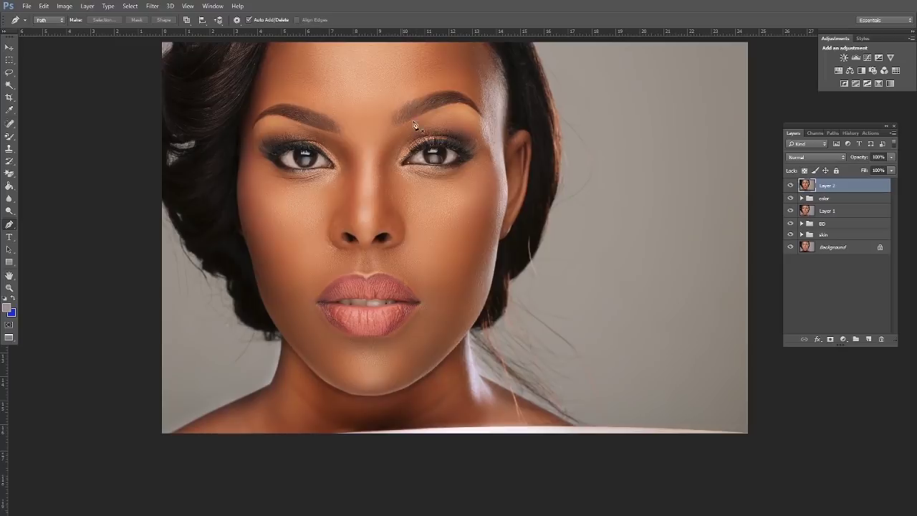
left_click(558, 112)
left_click_drag(556, 208, 535, 234)
key("ctrl+z")
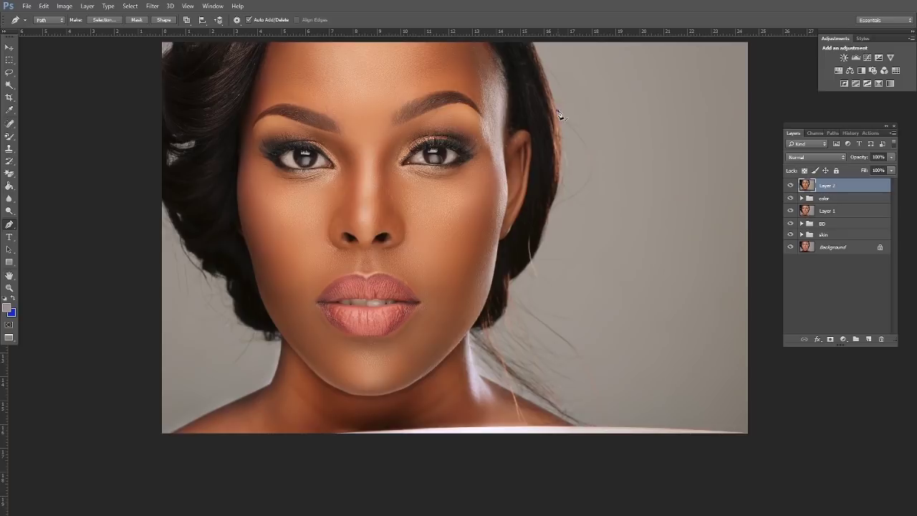
left_click(552, 212)
left_click_drag(551, 213, 529, 267)
left_click(550, 208, "alt")
left_click_drag(511, 283, 500, 286)
left_click(512, 284, "alt")
left_click_drag(495, 325, 472, 333)
- Continue the path down the neck and along the shoulder to the white garment at the image's lower edge
left_click(471, 330)
left_click_drag(471, 370, 484, 375)
left_click(478, 373, "alt")
left_click_drag(566, 361, 435, 214)
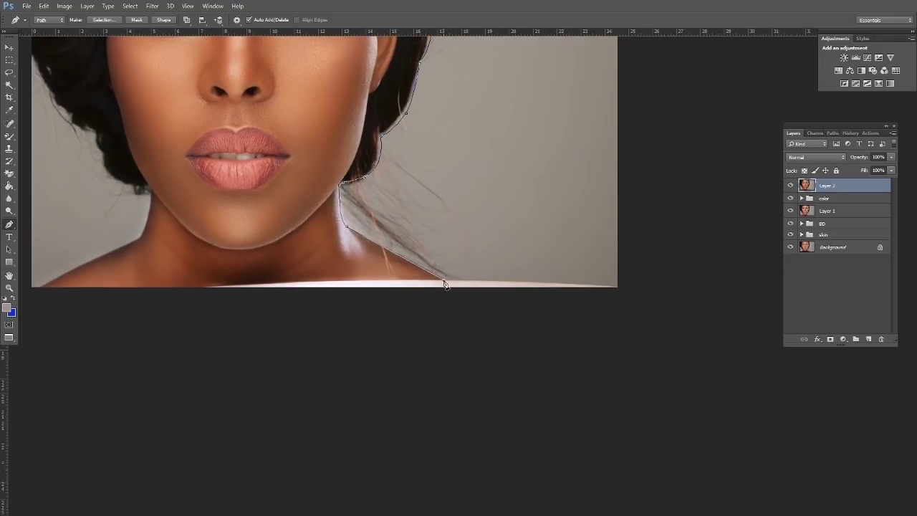
left_click_drag(444, 281, 462, 293)
left_click(444, 280, "alt")
- Carry the path outside the canvas around the grey background beside the face and close it at its starting point
left_click_drag(534, 309, 559, 305)
left_click_drag(627, 281, 637, 262)
left_click_drag(641, 224, 643, 191)
left_click_drag(636, 148, 594, 350)
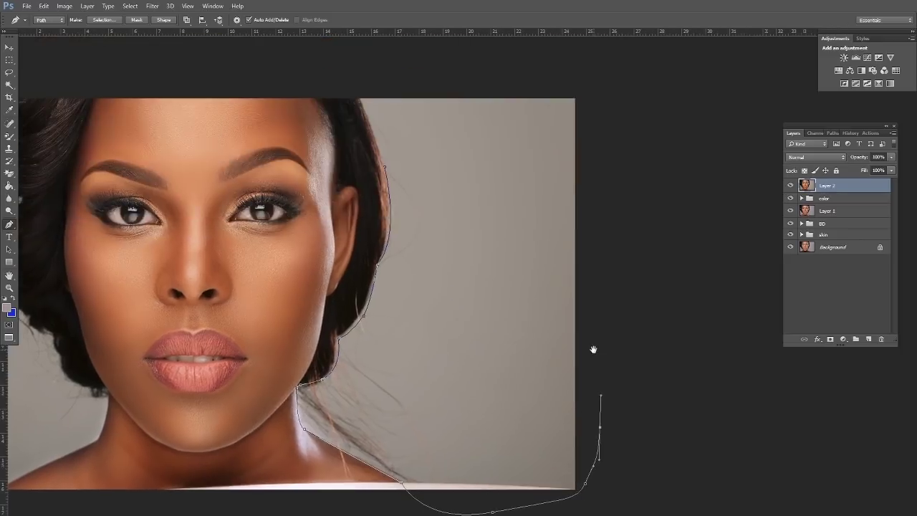
left_click_drag(596, 264, 601, 206)
left_click_drag(592, 151, 555, 133)
left_click_drag(507, 108, 473, 105)
left_click_drag(393, 114, 394, 195)
left_click(395, 213)
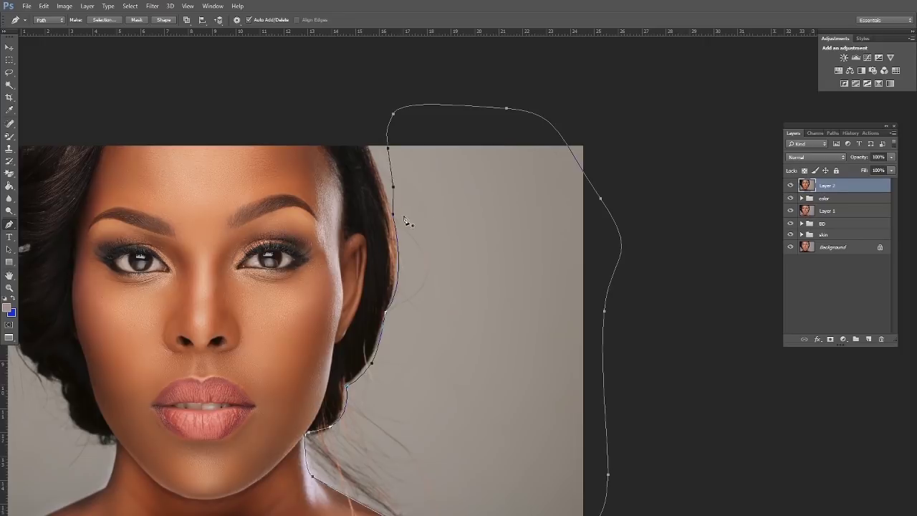
- Convert the closed background path into a selection
right_click(464, 210)
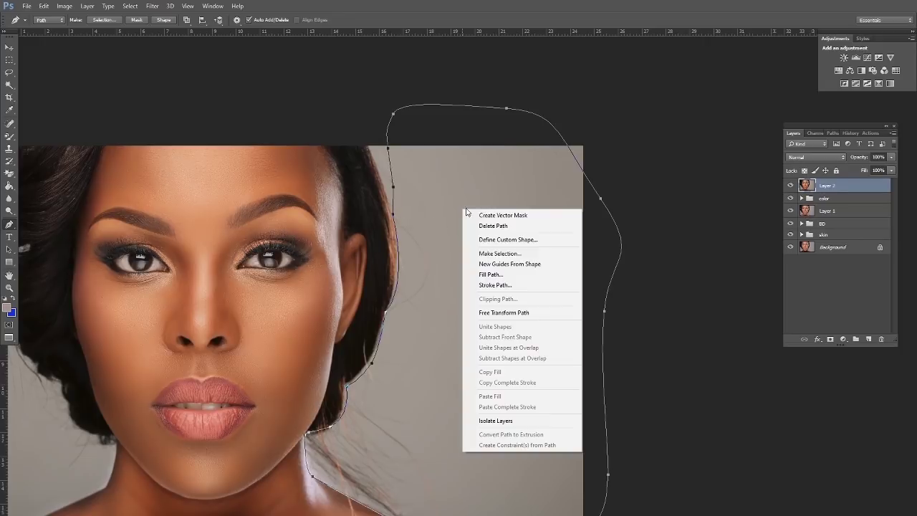
left_click(512, 254)
left_click(680, 203)
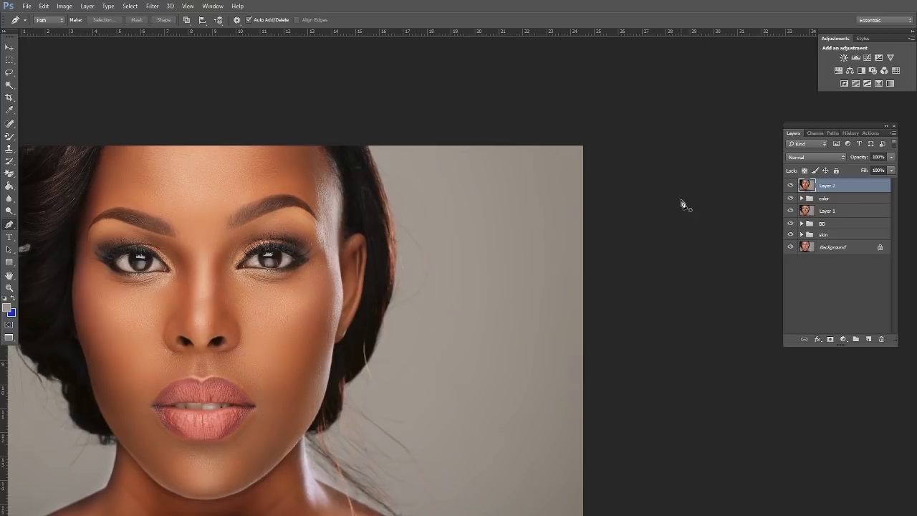
- Set the Clone Stamp brush size to about 1163 px for retouching the selected background
left_click_drag(583, 296, 553, 201)
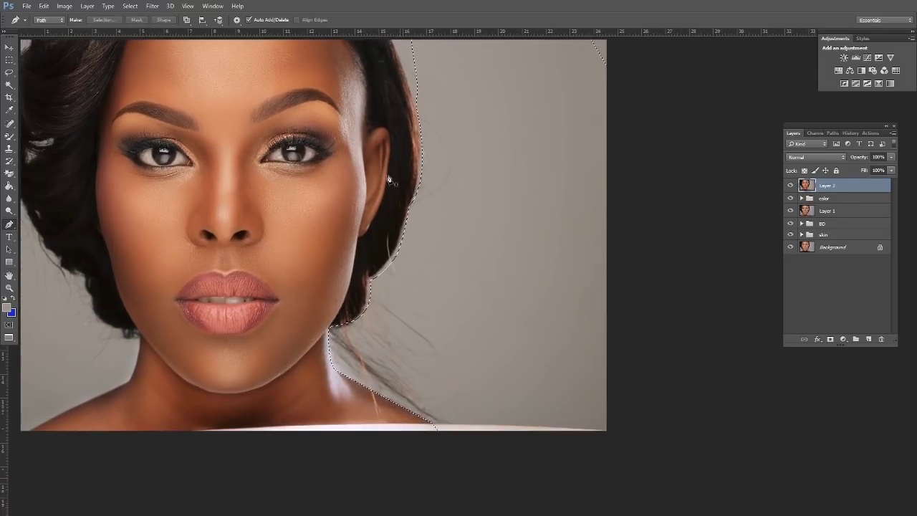
left_click(9, 148)
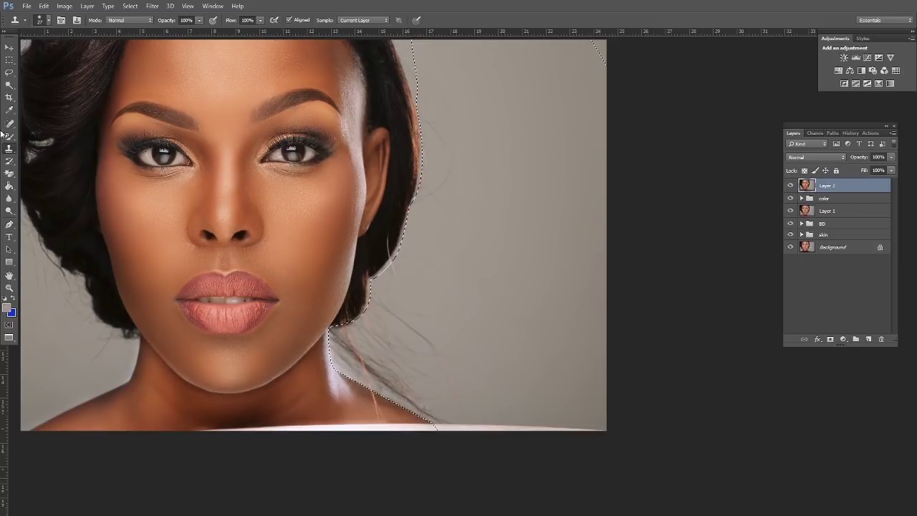
right_click(517, 139)
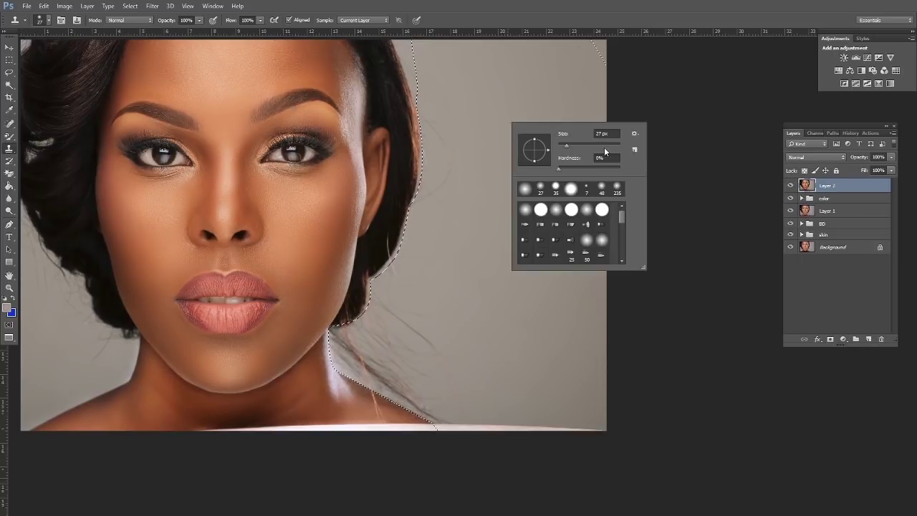
left_click(606, 146)
left_click(617, 145)
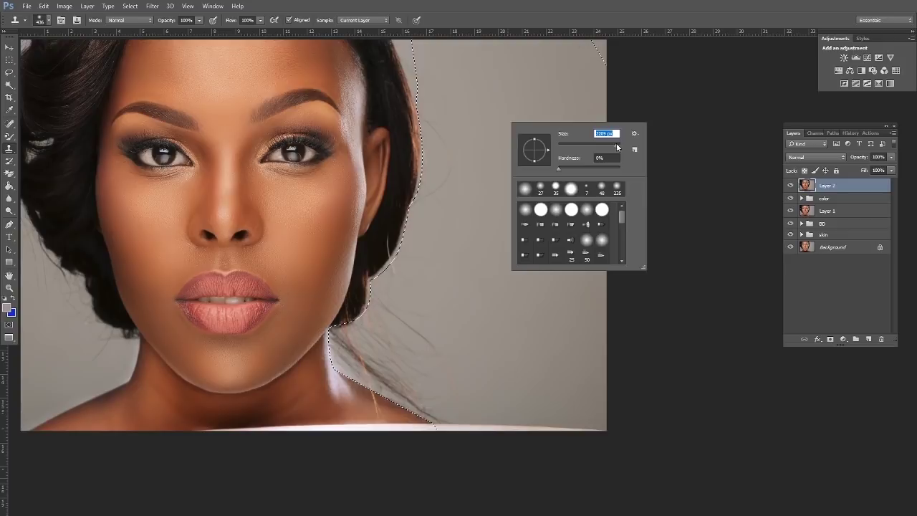
left_click(614, 146)
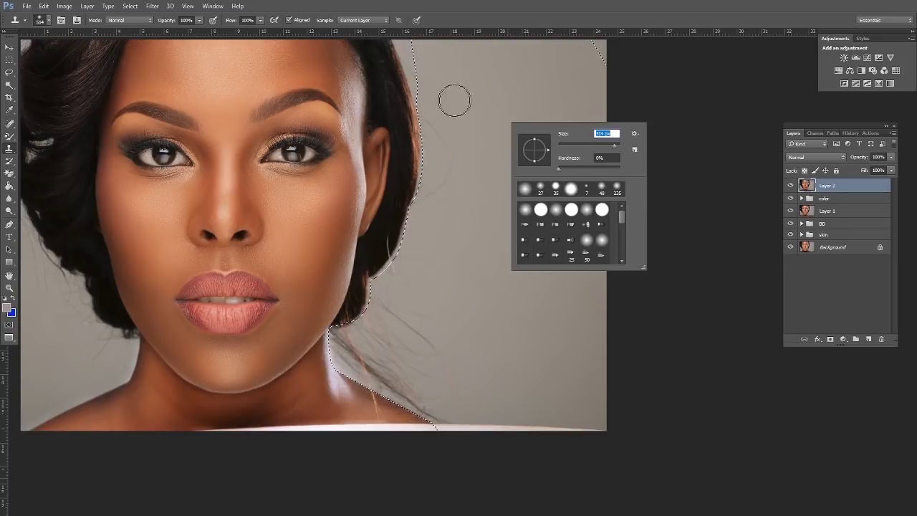
left_click(618, 146)
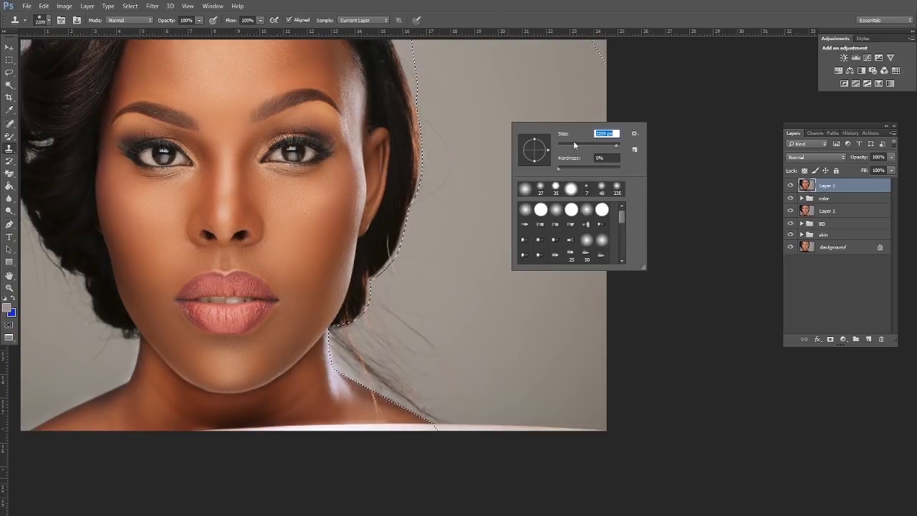
left_click(615, 144)
- Clone clean grey background over the flyaway hairs beside the hair, neck and shoulder, and over part of the white strip below
left_click(479, 96, "alt")
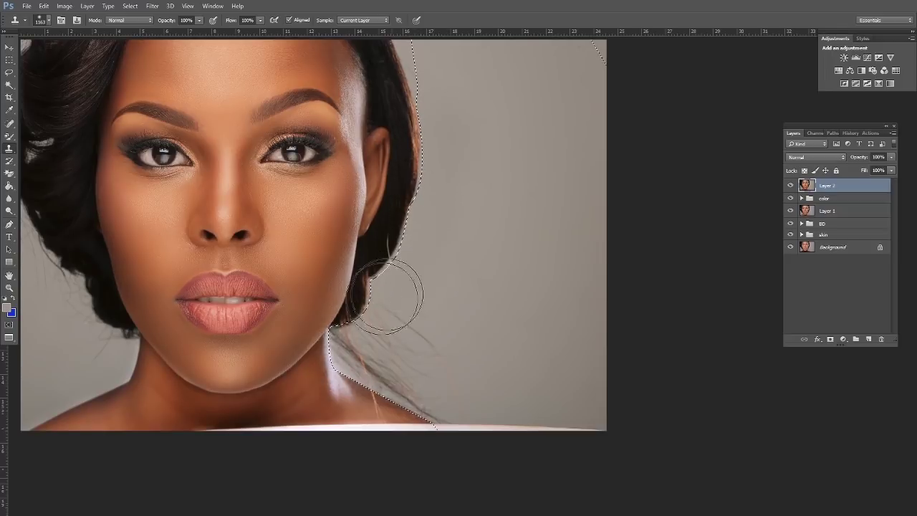
mouse_move(354, 349)
left_mouse_down()
mouse_move(399, 403)
mouse_move(438, 332)
mouse_move(434, 409)
mouse_move(413, 388)
mouse_move(455, 428)
mouse_move(452, 379)
left_mouse_up()
left_click_drag(471, 432, 514, 434)
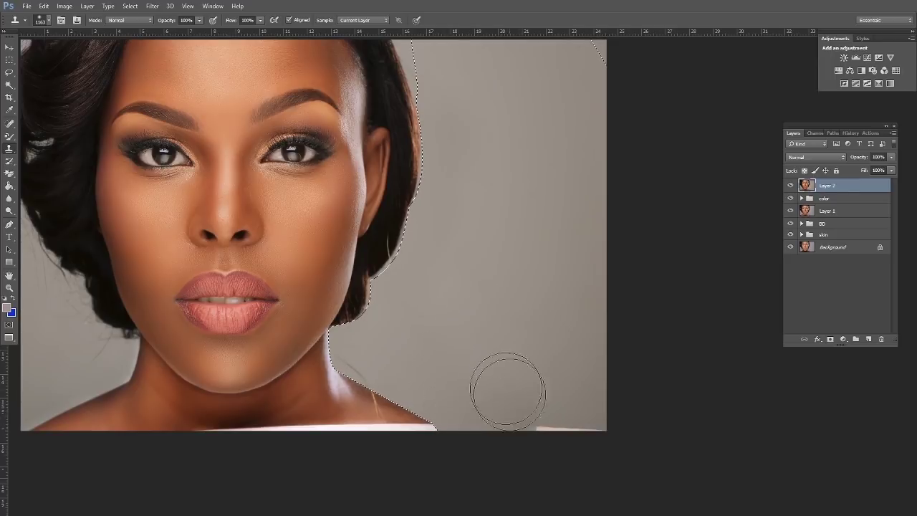
left_click(411, 341, "alt")
left_click_drag(356, 365, 361, 357)
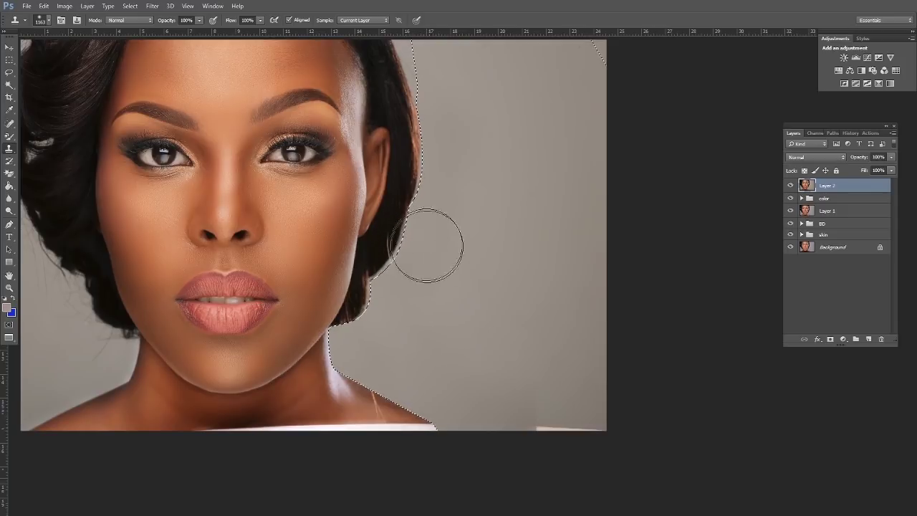
left_click_drag(446, 103, 463, 161)
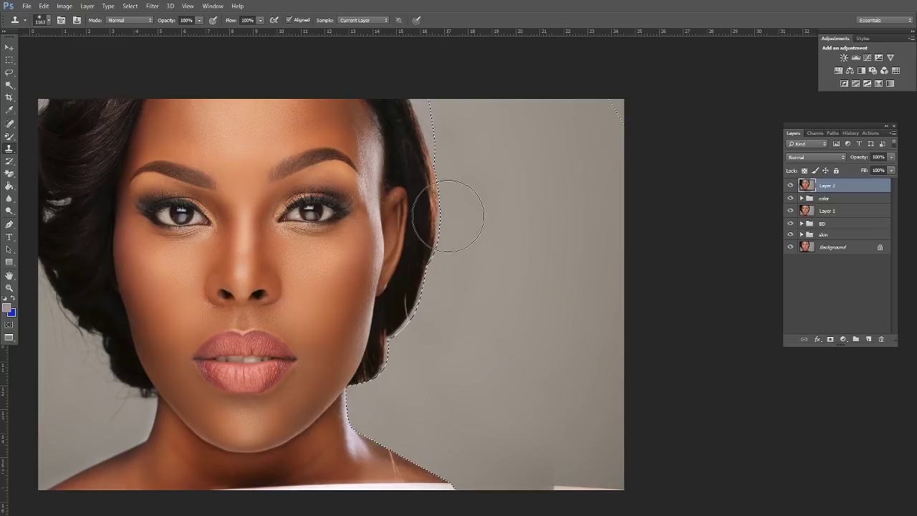
- Deselect the background area
left_click(9, 73)
right_click(347, 152)
left_click(400, 159)
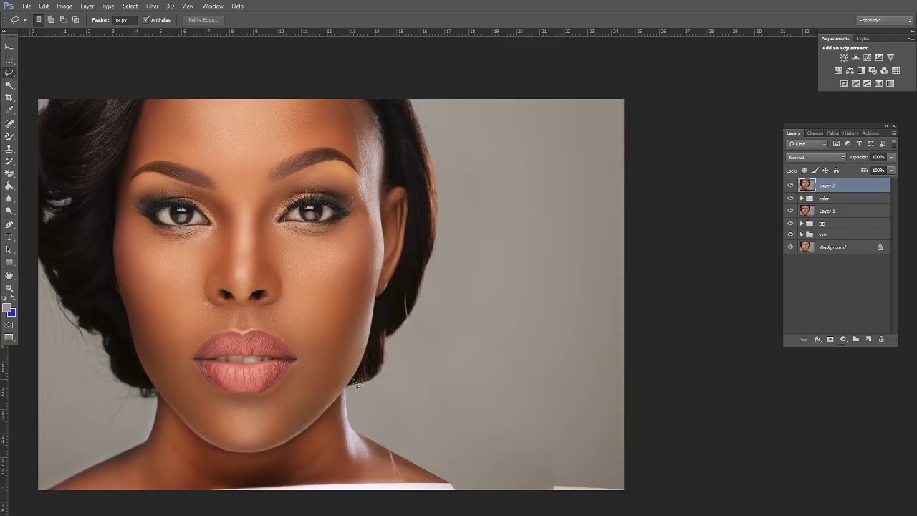
- Set up the Blur tool with a 120 px brush and 72% strength for the hair and neck edges
key("z")
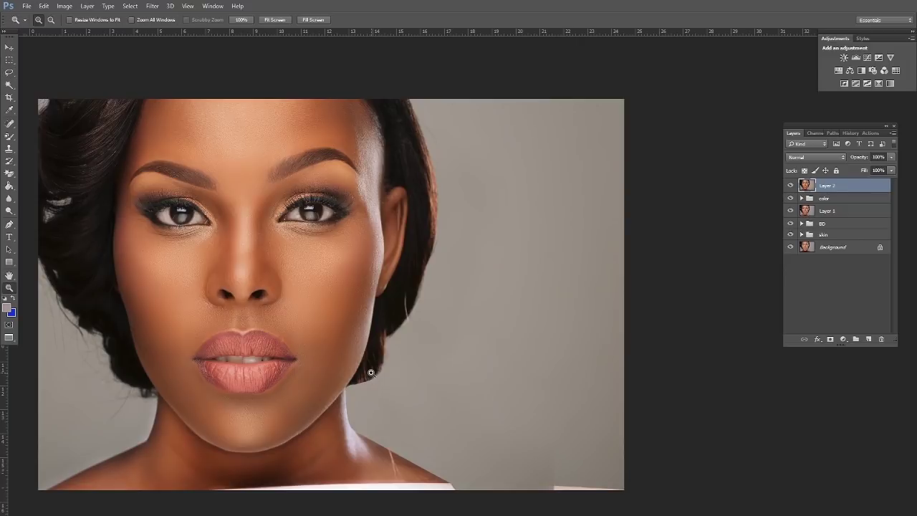
left_click(374, 373)
left_click_drag(458, 368, 430, 306)
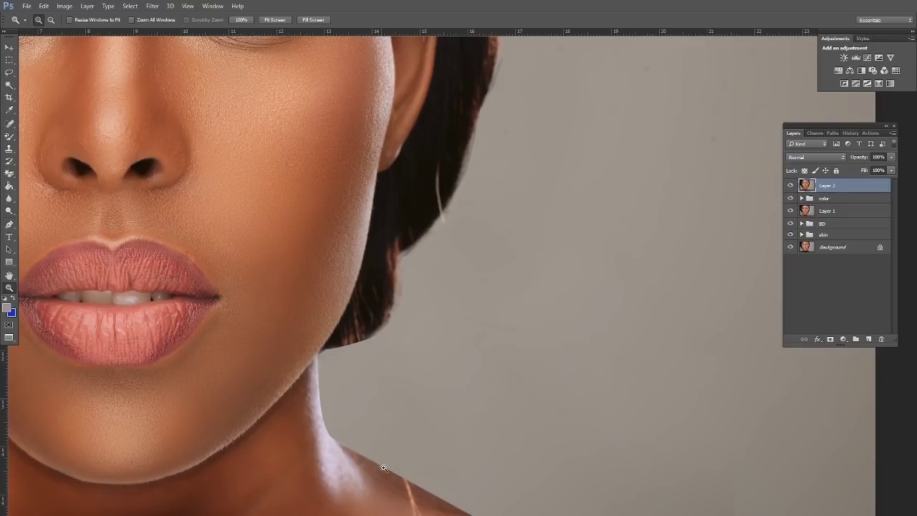
left_click(9, 198)
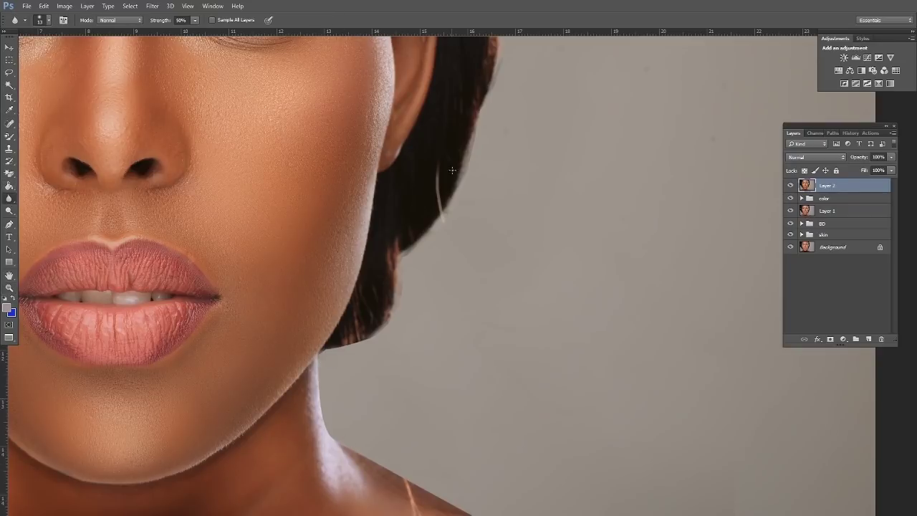
right_click(477, 137)
type("120")
key("Return")
left_click(194, 21)
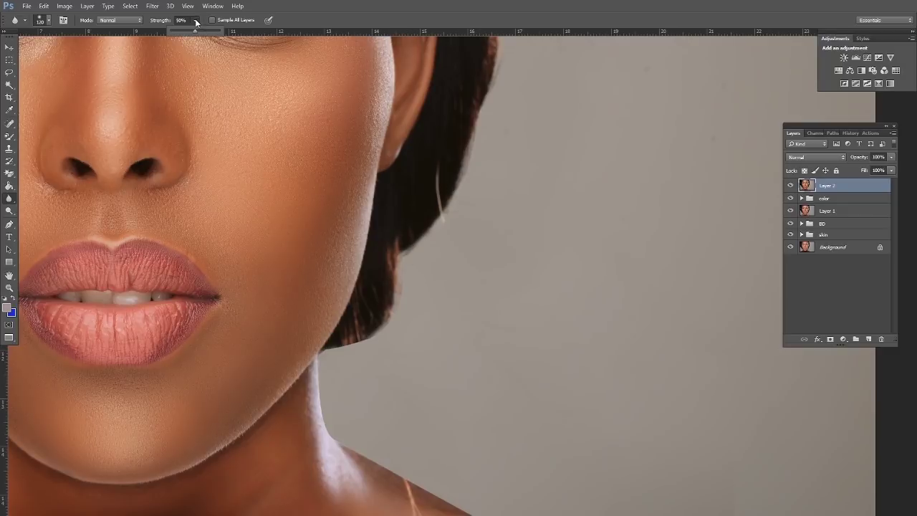
left_click(206, 32)
- Blur the hard cut-out edges along the lower hair, neck and shoulder
left_click(429, 220)
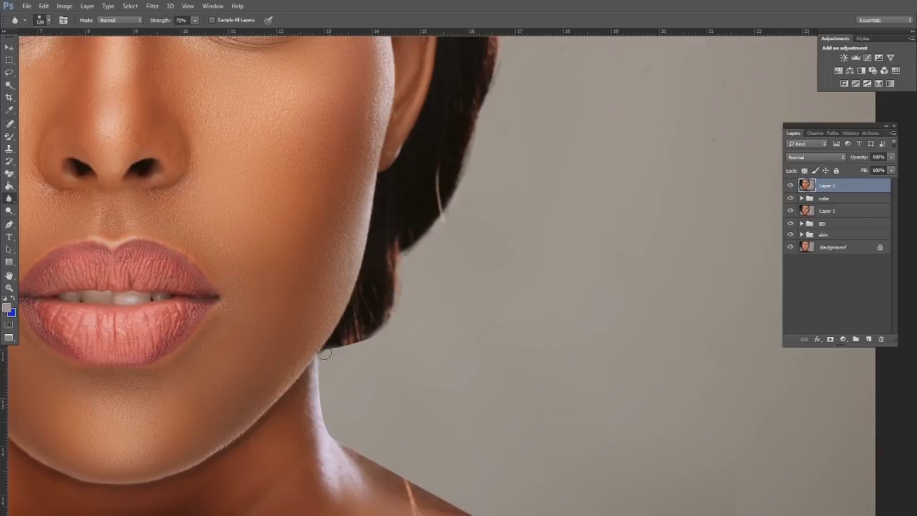
mouse_move(316, 373)
left_mouse_down()
mouse_move(328, 437)
mouse_move(454, 501)
left_mouse_up()
mouse_move(380, 318)
left_mouse_down()
mouse_move(408, 302)
mouse_move(407, 260)
left_mouse_up()
left_click_drag(404, 308, 418, 222)
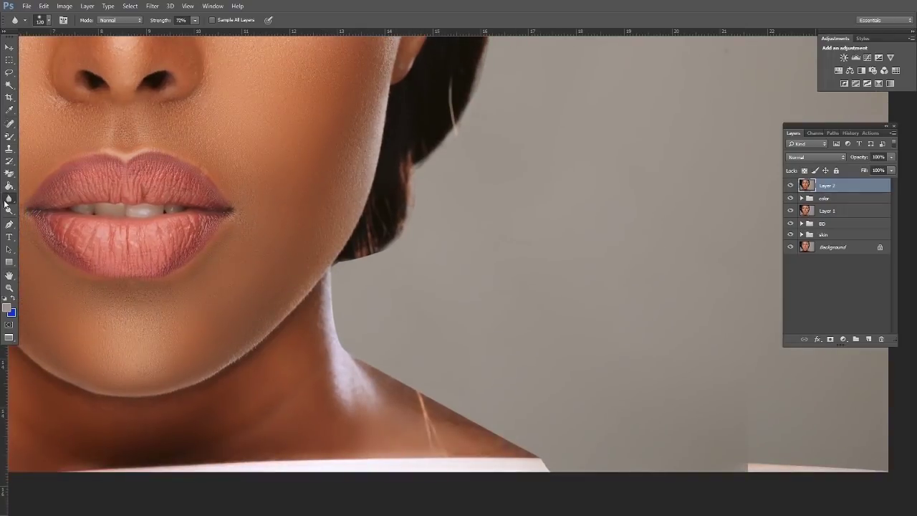
left_click(196, 20)
mouse_move(404, 221)
left_mouse_down()
mouse_move(384, 252)
mouse_move(337, 275)
mouse_move(345, 358)
mouse_move(425, 391)
left_mouse_up()
left_click_drag(483, 424, 544, 464)
left_click_drag(510, 439, 541, 453)
- Remove the light stray hair on the shoulder with the Patch tool, using clean skin beside it, and deselect
left_click(10, 124)
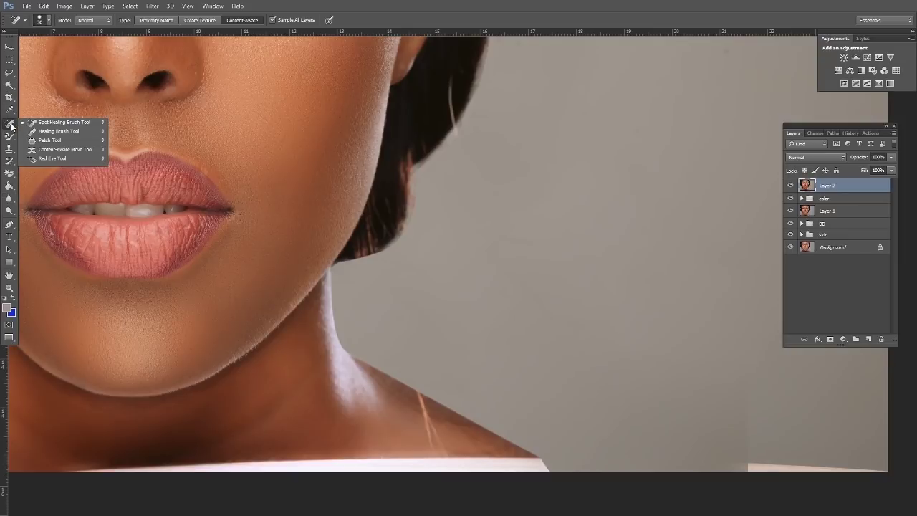
left_click(47, 140)
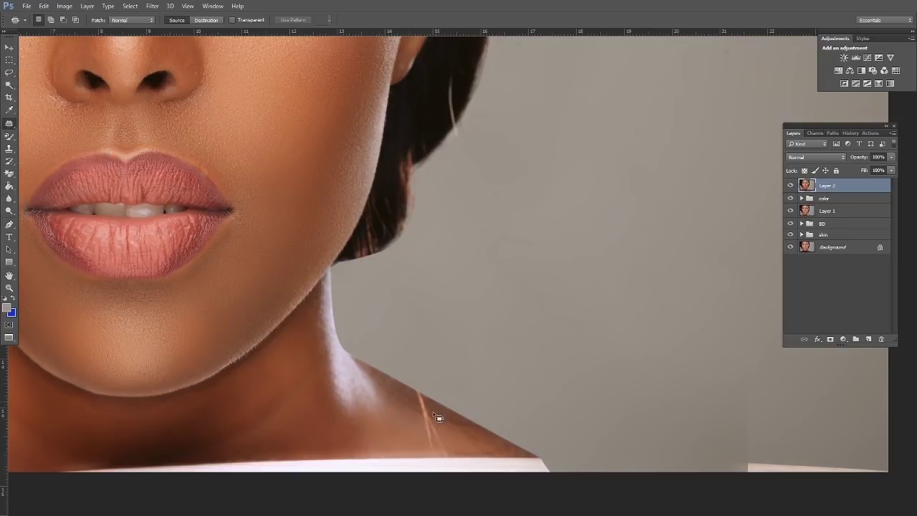
mouse_move(413, 399)
left_mouse_down()
mouse_move(427, 451)
mouse_move(441, 458)
mouse_move(450, 453)
mouse_move(414, 397)
left_mouse_up()
left_click_drag(429, 431, 389, 420)
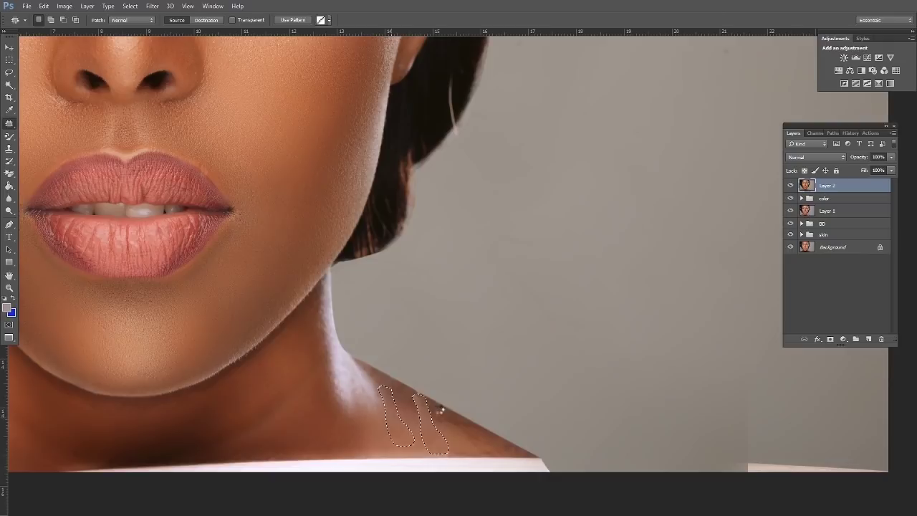
key("ctrl+d")
- Patch the light stray strand on the hair below the ear with darker hair from above it, and deselect
scroll(497, 323, "up", 5)
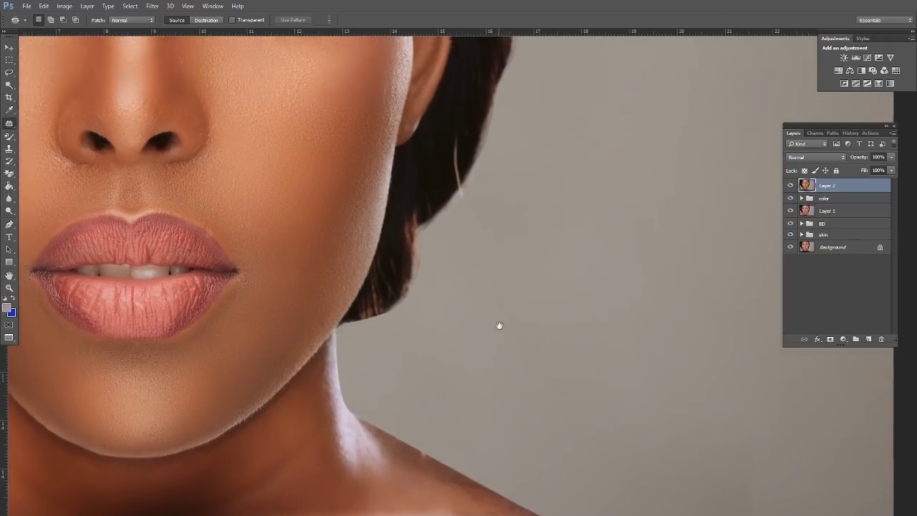
mouse_move(467, 232)
left_mouse_down()
mouse_move(471, 299)
mouse_move(453, 285)
mouse_move(465, 231)
mouse_move(462, 180)
left_mouse_up()
key("ctrl+d")
- Try another patch on the hair below the ear, and undo it
left_click_drag(462, 238, 448, 257)
key("ctrl+d")
key("ctrl+alt+z")
key("ctrl+alt+z")
key("ctrl+alt+z")
key("ctrl+alt+z")
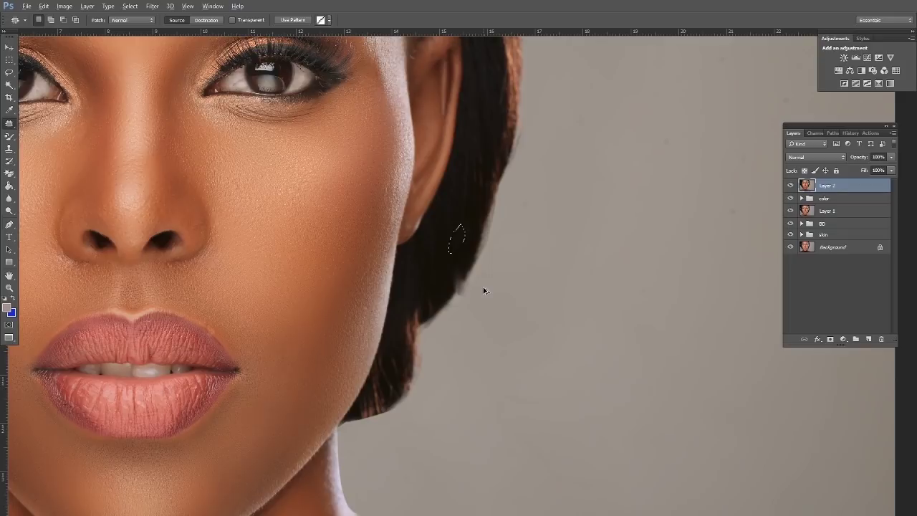
- Patch the remaining traces of the light strand near the hair's lower edge, and deselect
mouse_move(461, 225)
left_mouse_down()
mouse_move(460, 242)
mouse_move(443, 247)
mouse_move(451, 280)
left_mouse_up()
key("ctrl+d")
mouse_move(459, 222)
left_mouse_down()
mouse_move(448, 265)
mouse_move(458, 272)
mouse_move(467, 203)
left_mouse_up()
key("ctrl+d")
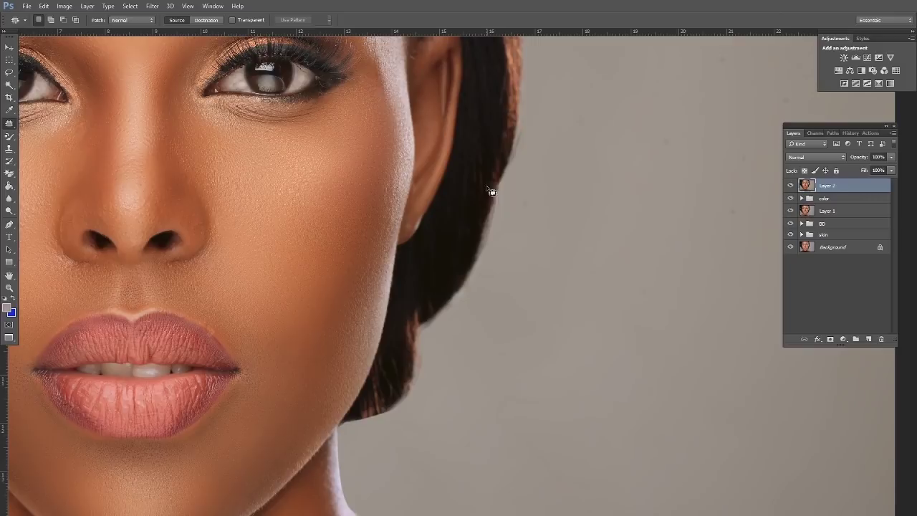
- Duplicate the topmost cleaned-up layer, Layer 2, with the whole portrait in view
left_click_drag(572, 221, 515, 349)
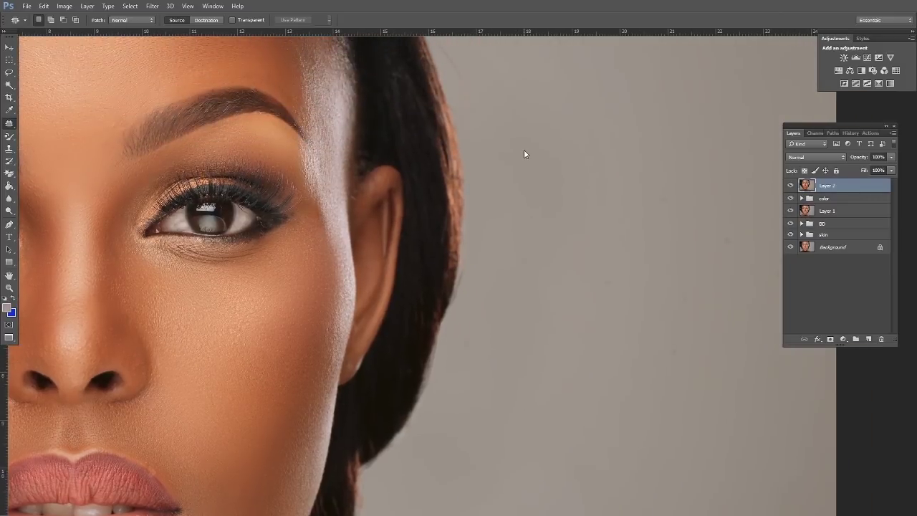
left_click(524, 150, "alt")
left_click(524, 150, "alt")
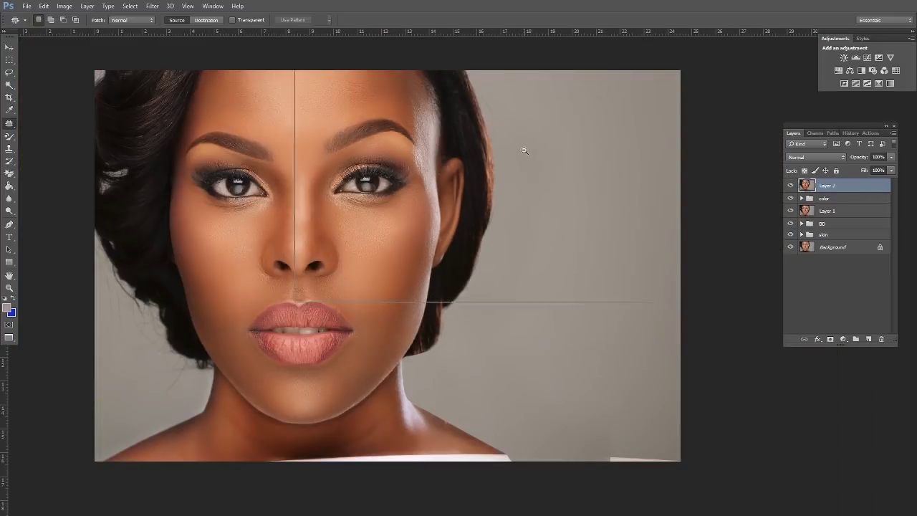
left_click(524, 150, "alt")
left_click(684, 257)
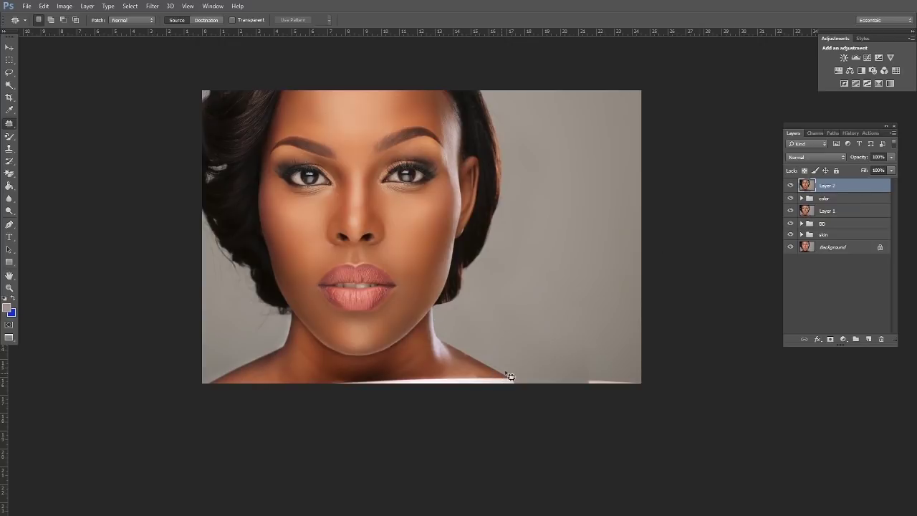
left_click_drag(853, 189, 868, 339)
- Apply a Gaussian Blur with a reduced radius to Layer 2 copy, softening the image while keeping its features recognisable
left_click(151, 6)
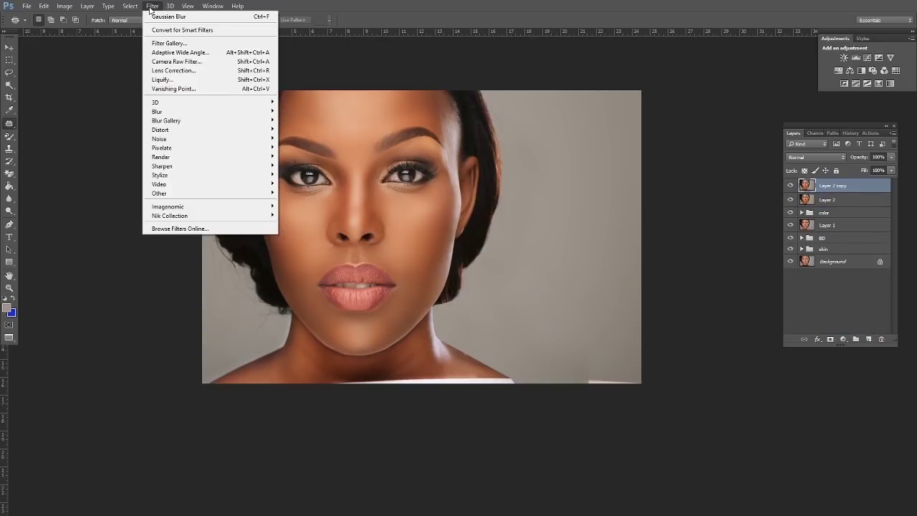
mouse_move(160, 112)
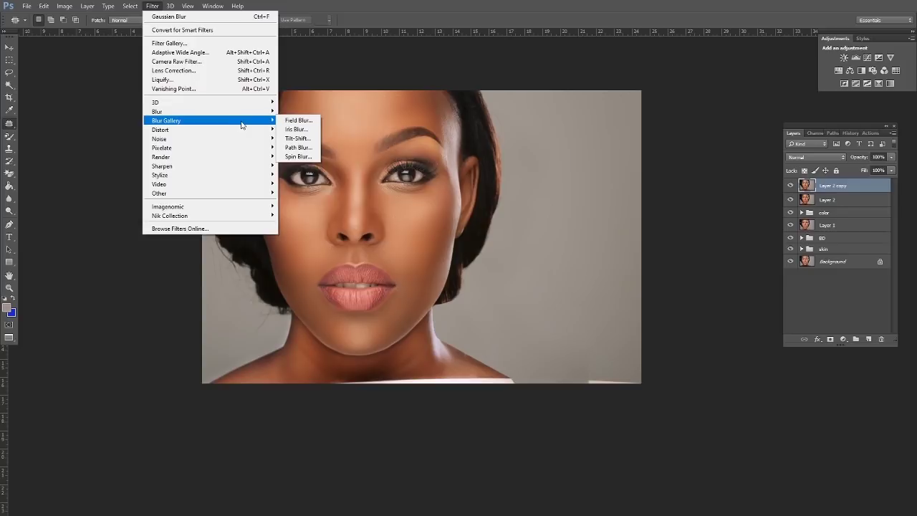
left_click(301, 148)
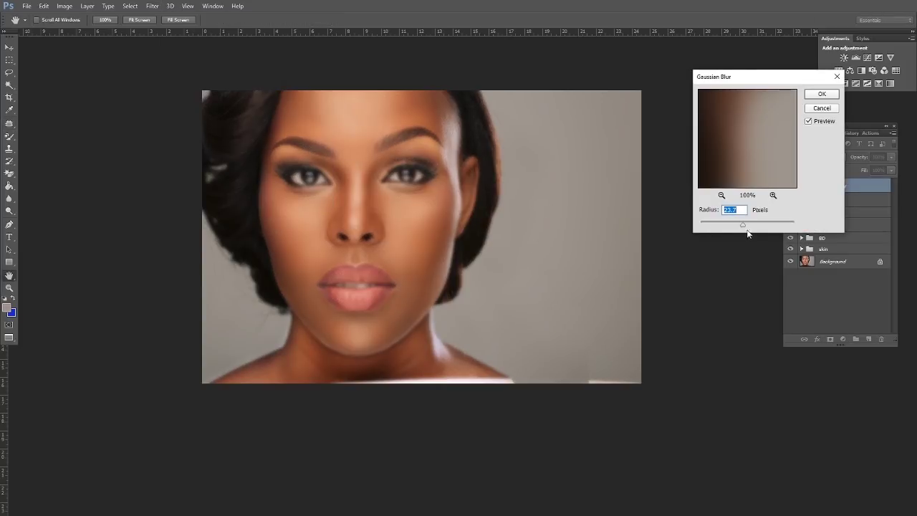
left_click_drag(747, 230, 702, 229)
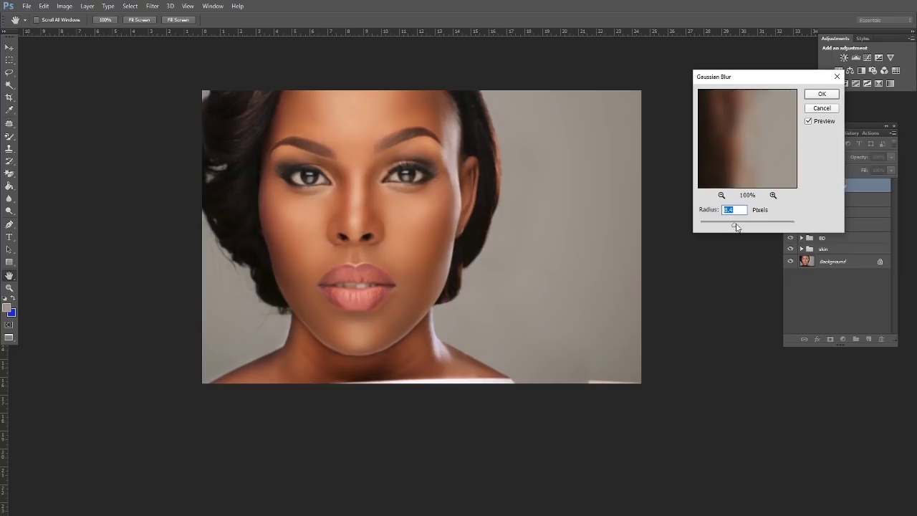
left_click_drag(736, 227, 740, 228)
left_click(821, 94)
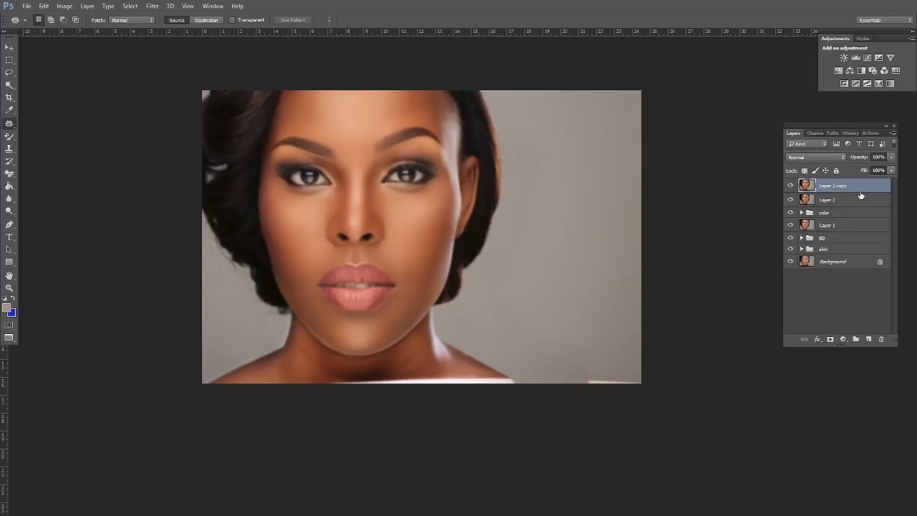
- Add a layer mask to the blurred copy, invert it to black, and choose the Brush tool for painting on it
left_click(830, 339)
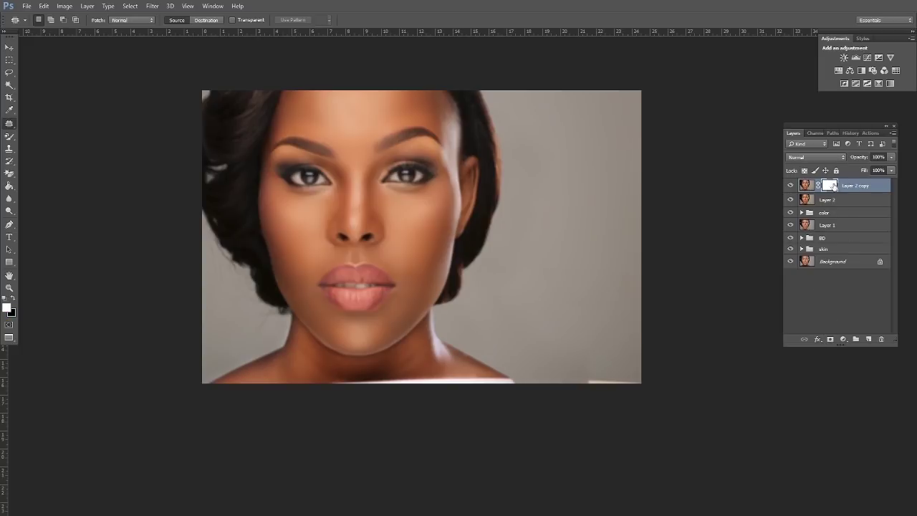
key("ctrl+i")
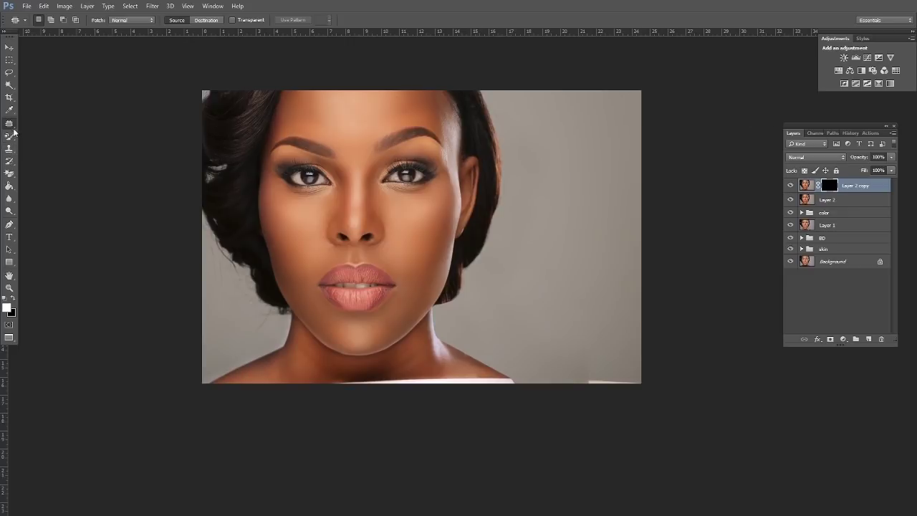
left_click_drag(8, 138, 35, 145)
left_click(50, 135)
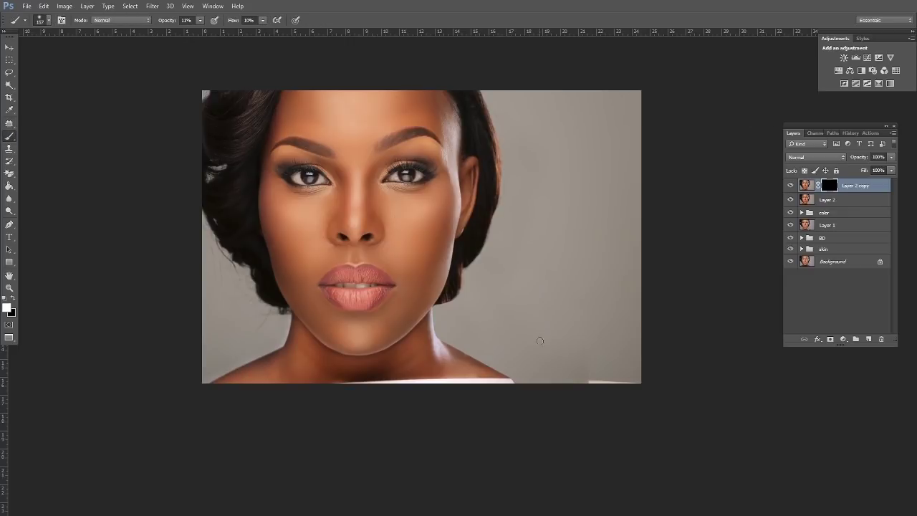
- Enlarge the mask brush and set both its opacity and flow to 100%
right_click(448, 327)
left_click(546, 350)
left_click(435, 310)
left_click(201, 23)
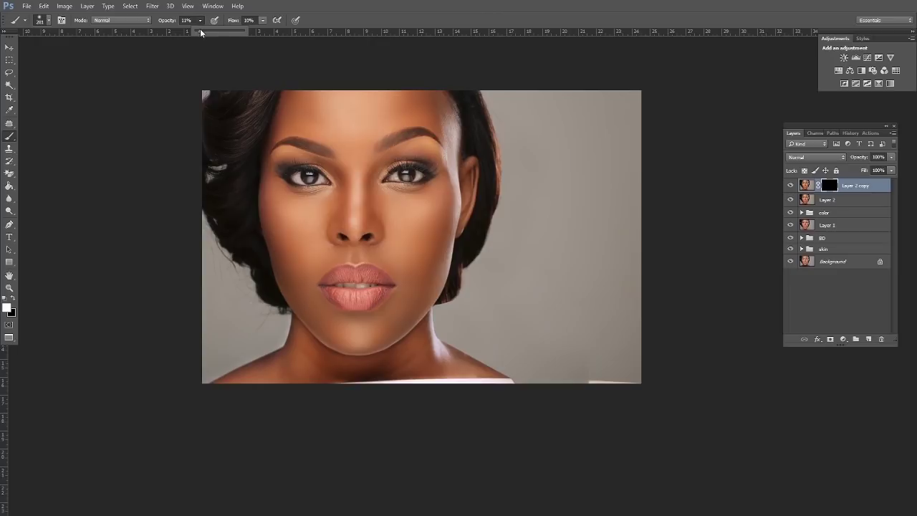
left_click_drag(200, 32, 258, 34)
left_click(263, 20)
left_click(263, 20)
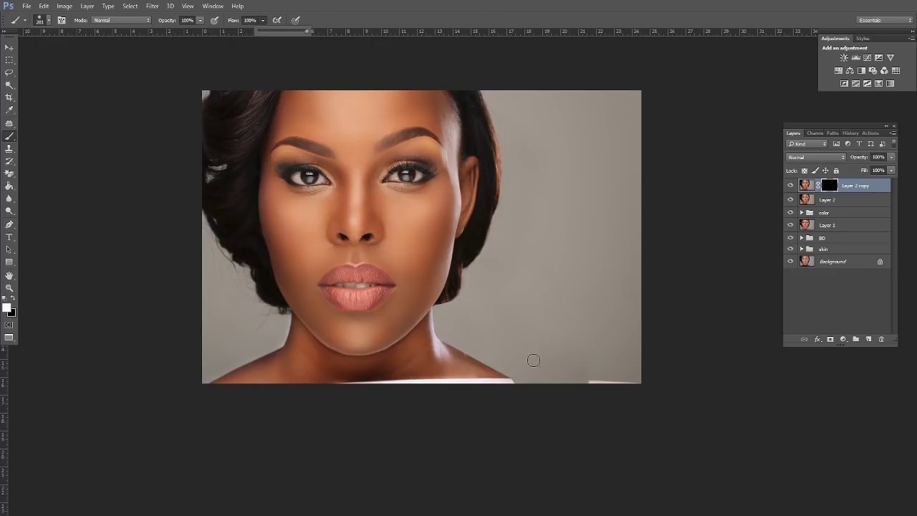
- Paint the blur back in along the neck, shoulder edge, hair edge and nearby background, and compare with the blurred layer hidden
left_click(437, 318)
left_click_drag(437, 325, 503, 367)
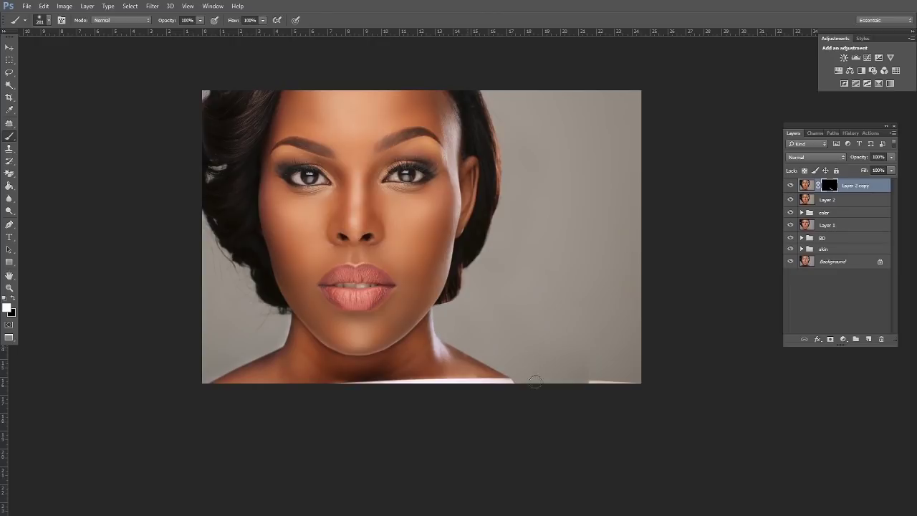
mouse_move(469, 287)
left_mouse_down()
mouse_move(434, 311)
mouse_move(483, 265)
left_mouse_up()
mouse_move(512, 191)
left_mouse_down()
mouse_move(502, 199)
mouse_move(517, 134)
left_mouse_up()
mouse_move(437, 324)
left_mouse_down()
mouse_move(515, 373)
mouse_move(509, 361)
mouse_move(468, 349)
left_mouse_up()
left_click(791, 186)
left_click(790, 187)
- Group all layers above Background into one group and toggle its visibility to compare the retouch with the original
left_click(876, 187)
left_click(846, 251, "shift")
left_click_drag(875, 195, 856, 338)
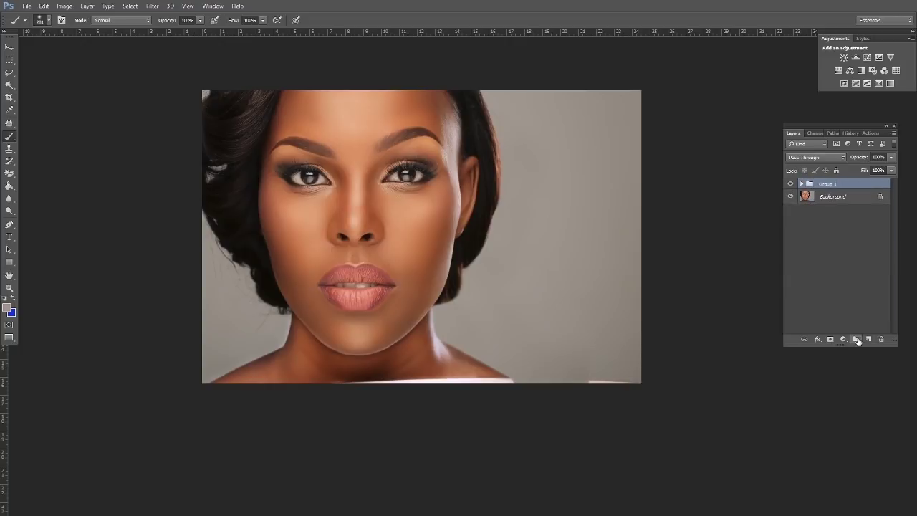
left_click(791, 185)
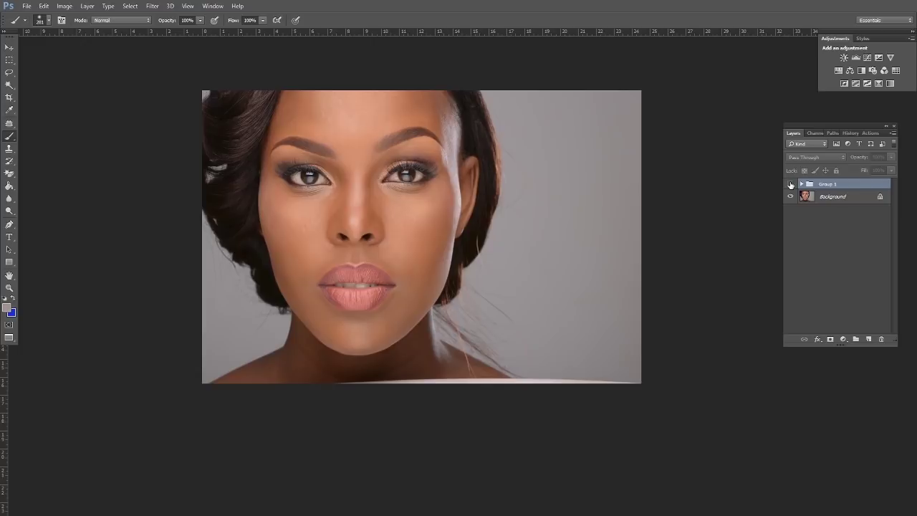
left_click(791, 184)
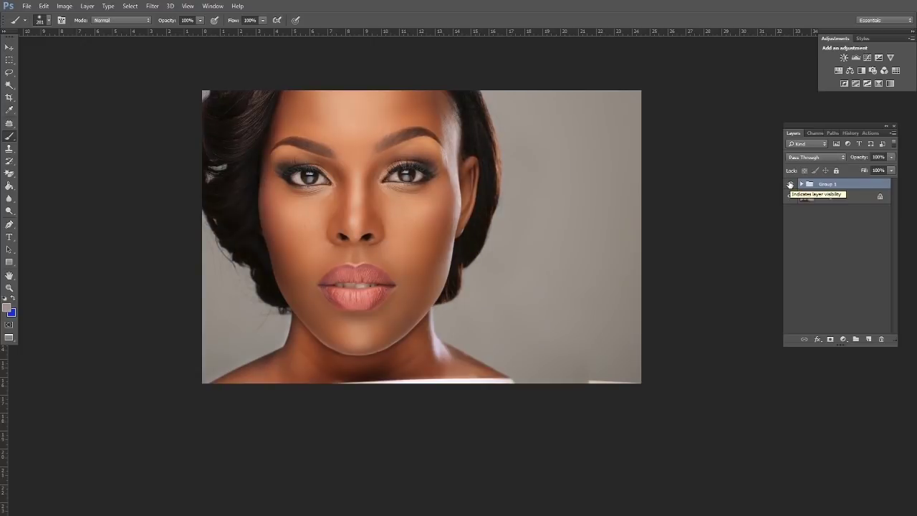
left_click(790, 184)
left_click(790, 185)
- Crop the portrait slightly from its top-left corner to about 23.8 by 16 in and apply the crop
left_click(9, 99)
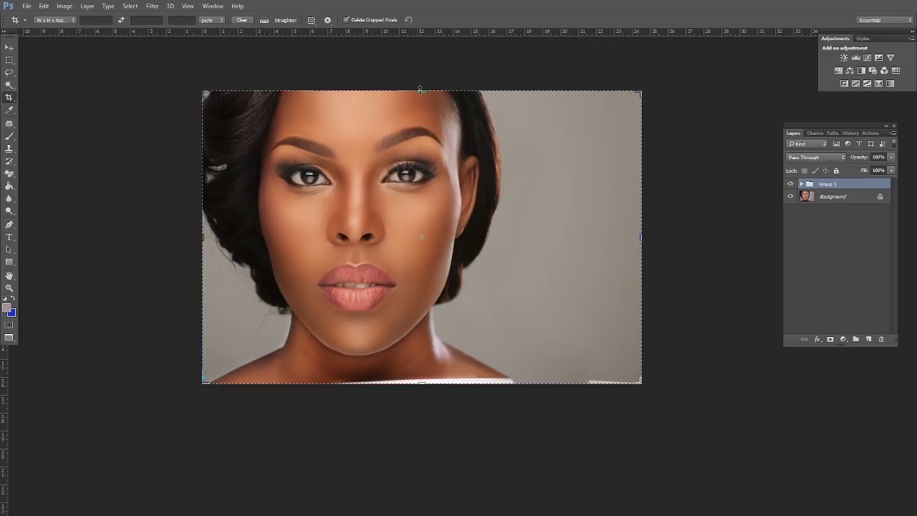
mouse_move(419, 90)
left_mouse_down()
mouse_move(419, 100)
mouse_move(421, 92)
left_mouse_up()
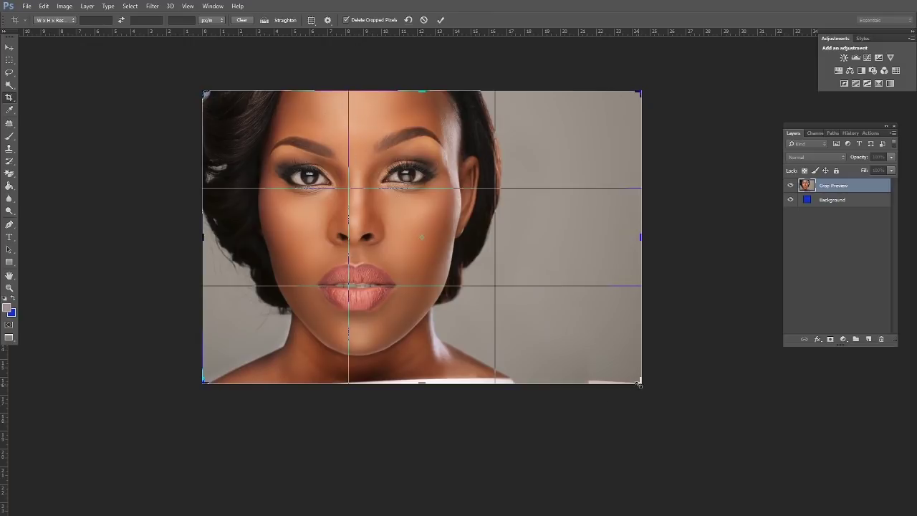
mouse_move(638, 383)
left_mouse_down()
mouse_move(629, 382)
mouse_move(639, 382)
left_mouse_up()
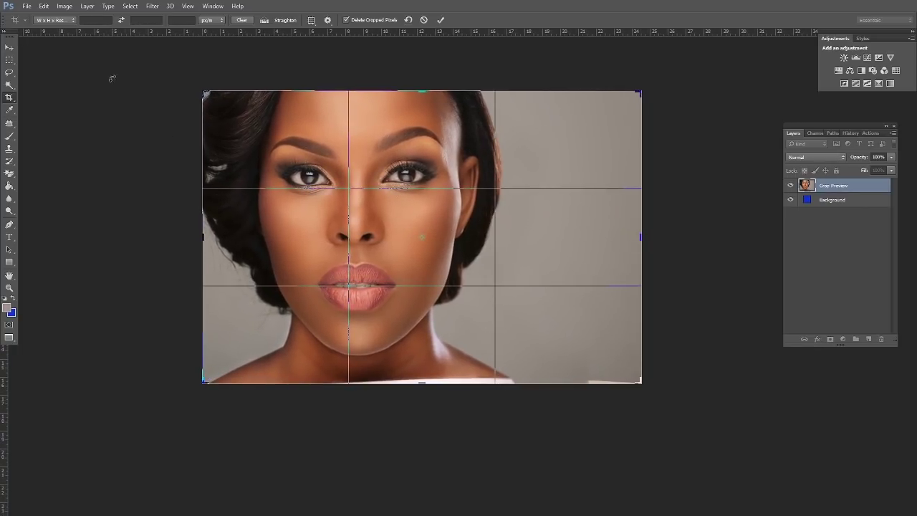
left_click_drag(206, 92, 212, 94)
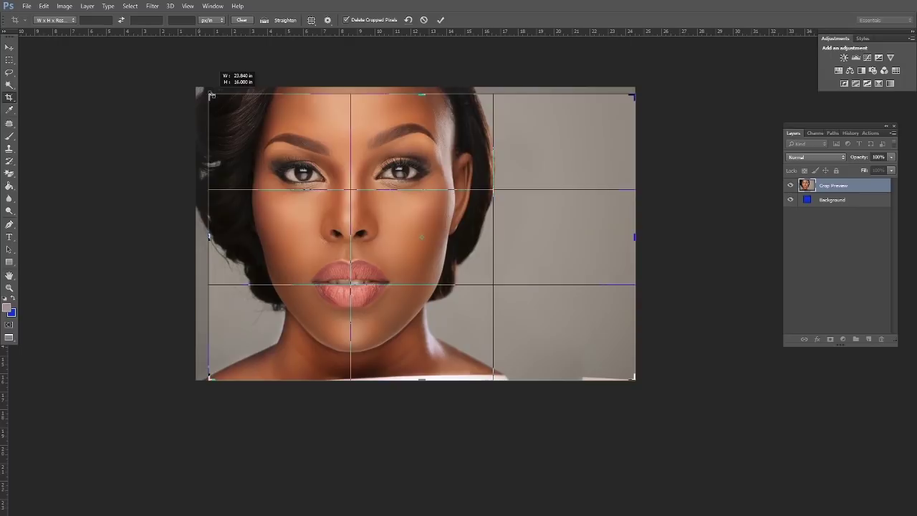
left_click_drag(212, 94, 212, 95)
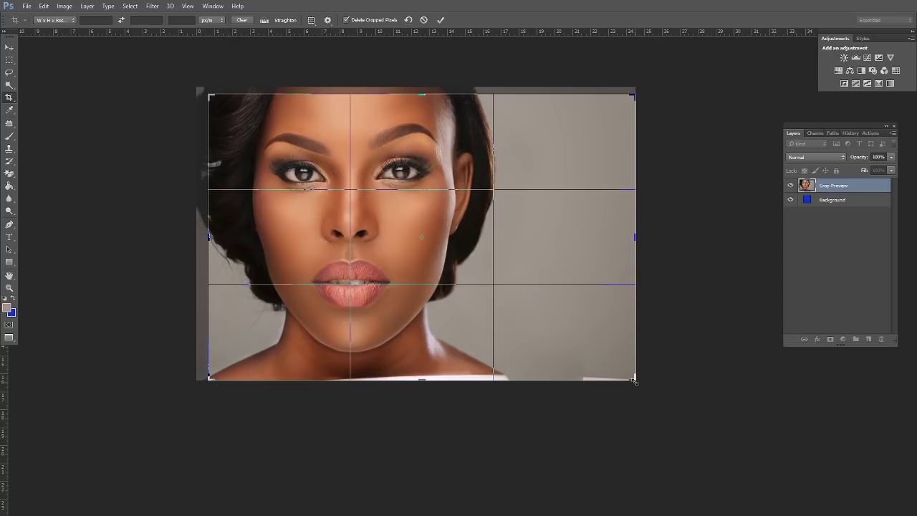
left_click_drag(634, 380, 633, 380)
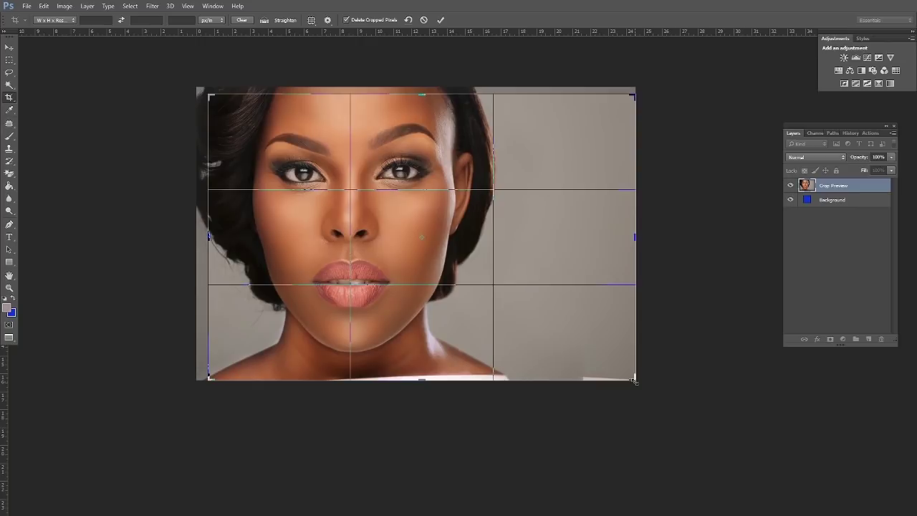
left_click_drag(633, 380, 633, 381)
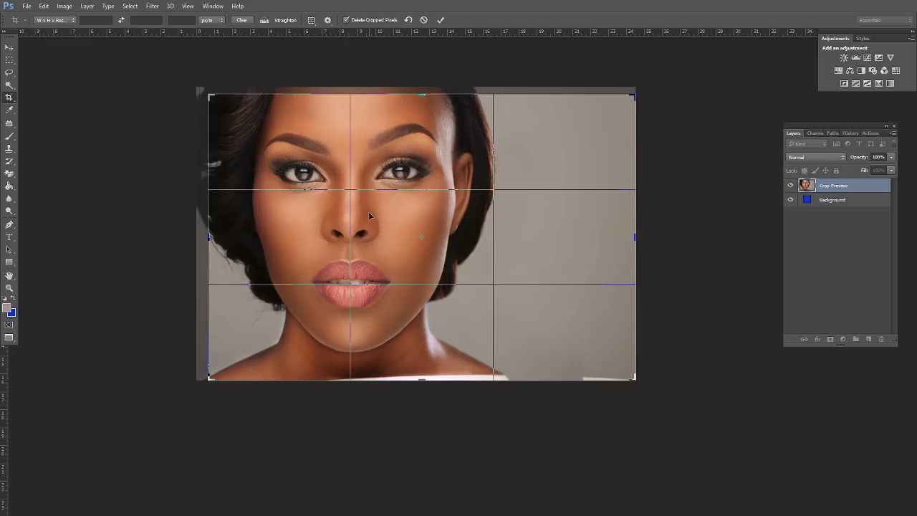
key("Return")
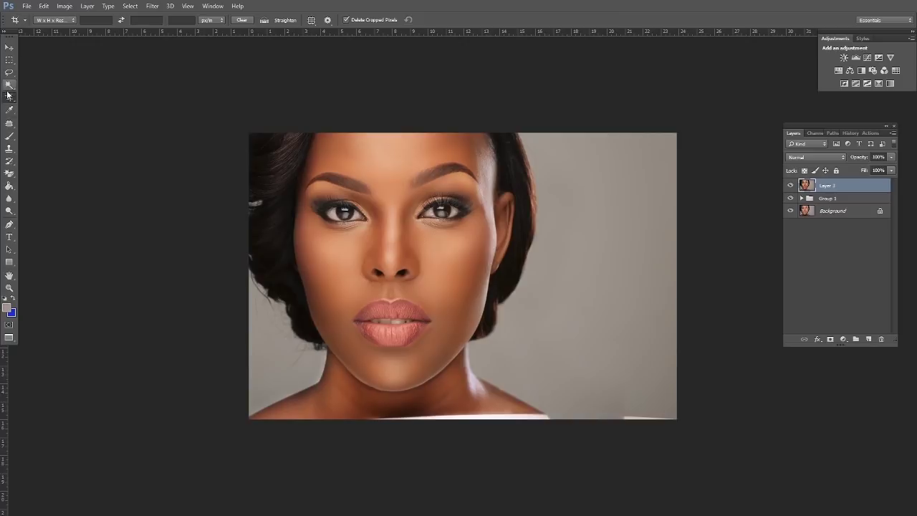
- Use Liquify on the merged top layer to push the white clothing strip out past the bottom edge, enlarging the brush as needed
left_click(153, 6)
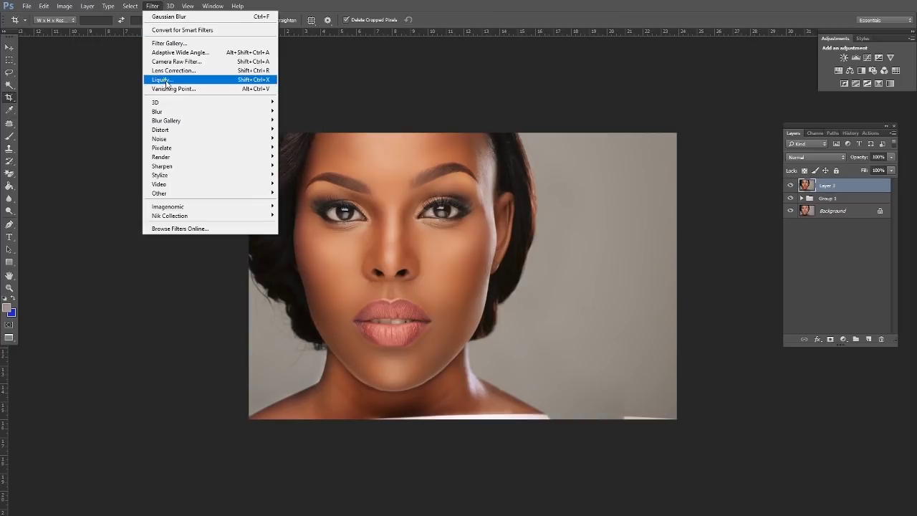
left_click(164, 80)
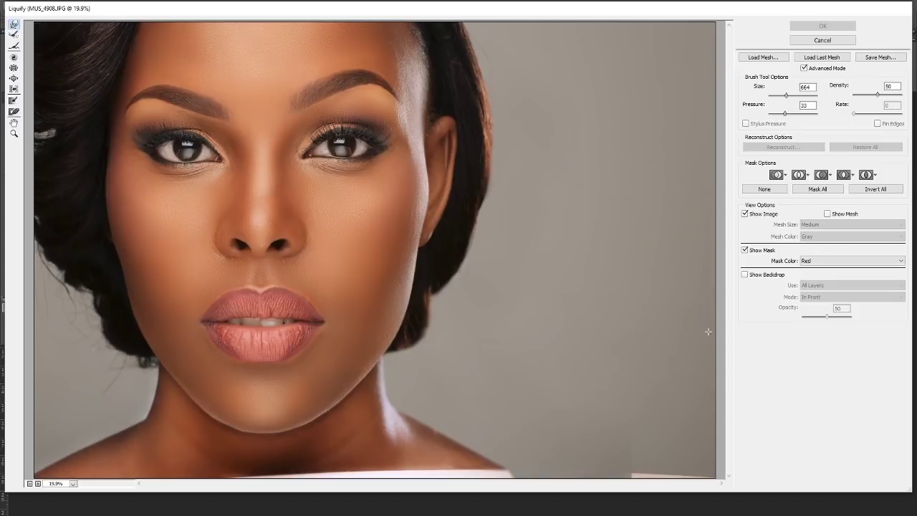
left_click_drag(494, 468, 508, 477)
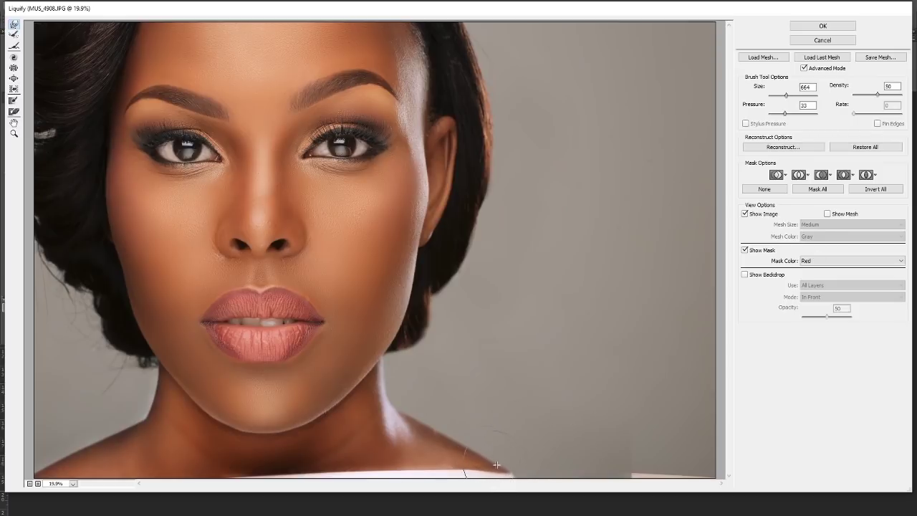
left_click_drag(786, 95, 794, 96)
mouse_move(460, 476)
left_mouse_down()
mouse_move(350, 480)
mouse_move(355, 492)
left_mouse_up()
left_click_drag(793, 95, 788, 95)
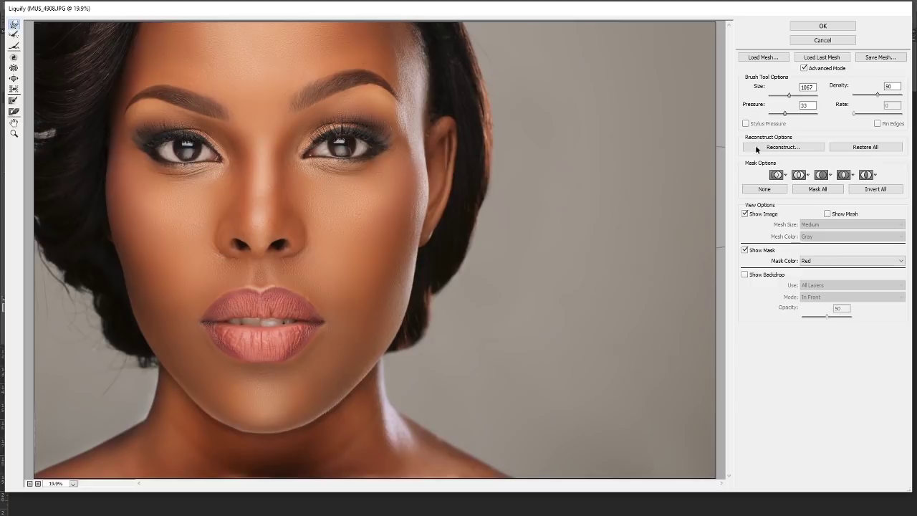
left_click(822, 25)
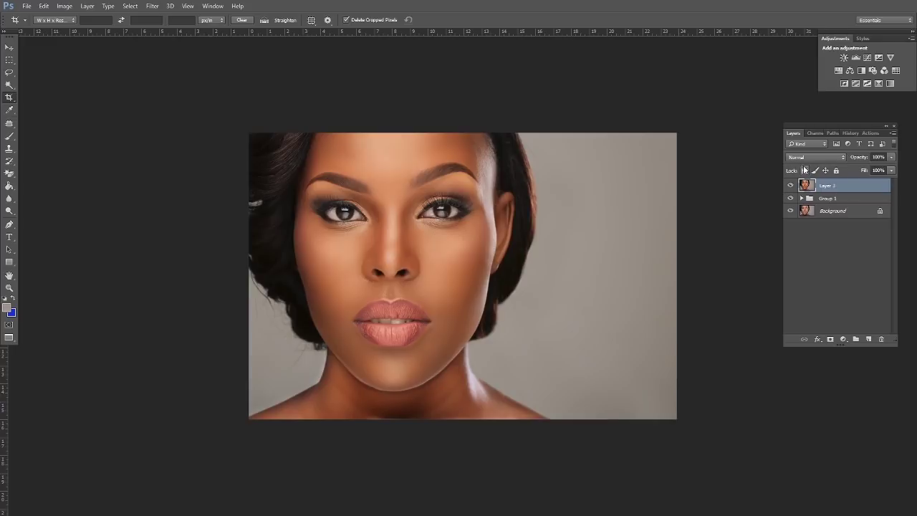
- Save a JPEG copy named "edit" to the Desktop, raising the image quality toward the largest file size
key("ctrl+shift+s")
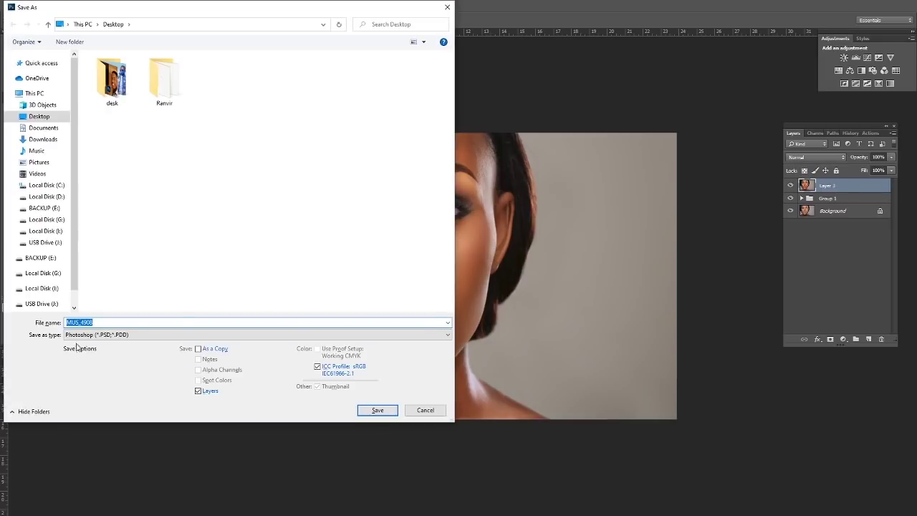
type("edit")
left_click(446, 334)
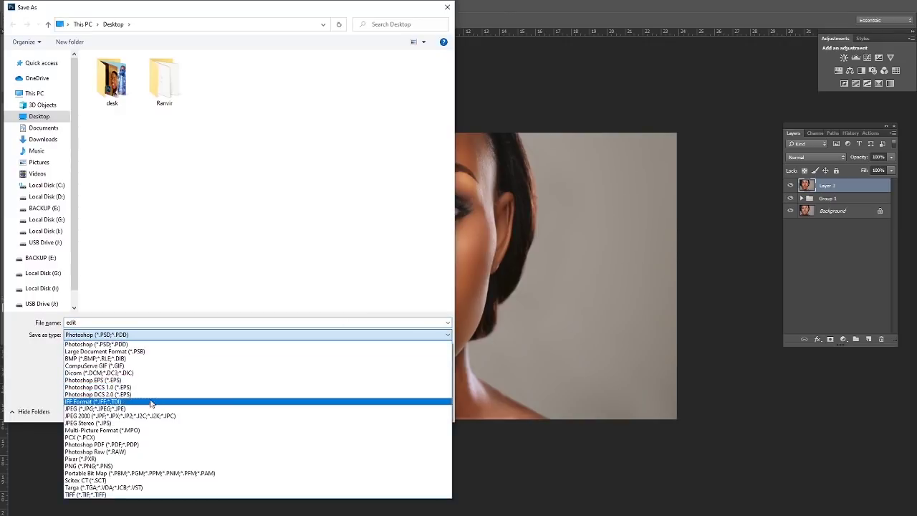
left_click(152, 408)
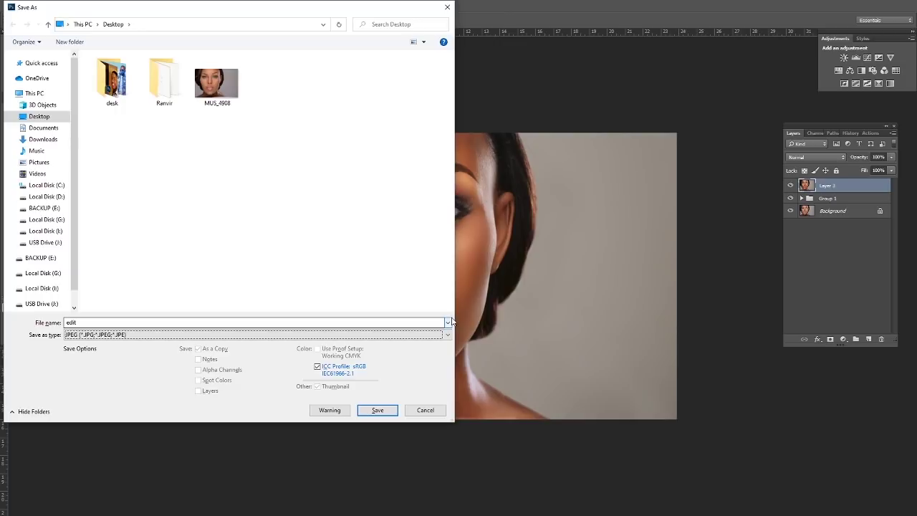
left_click(379, 411)
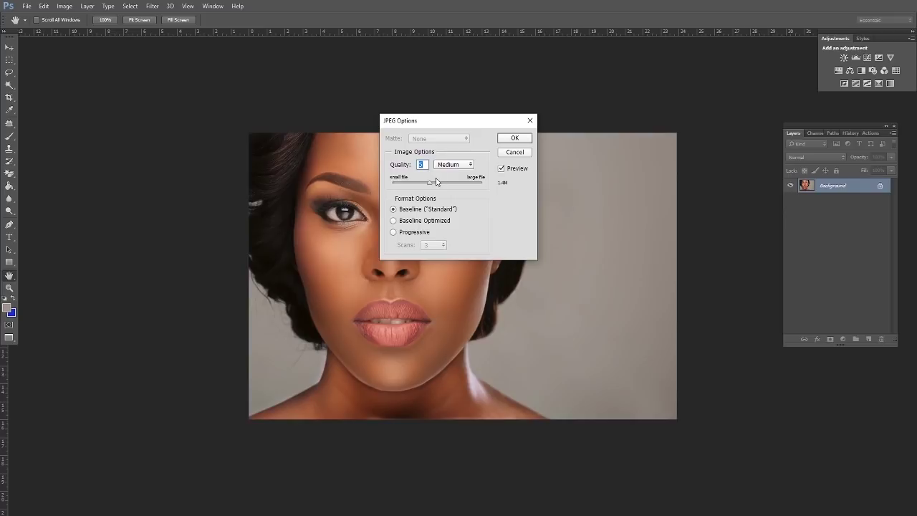
left_click_drag(437, 182, 480, 188)
left_click(516, 139)
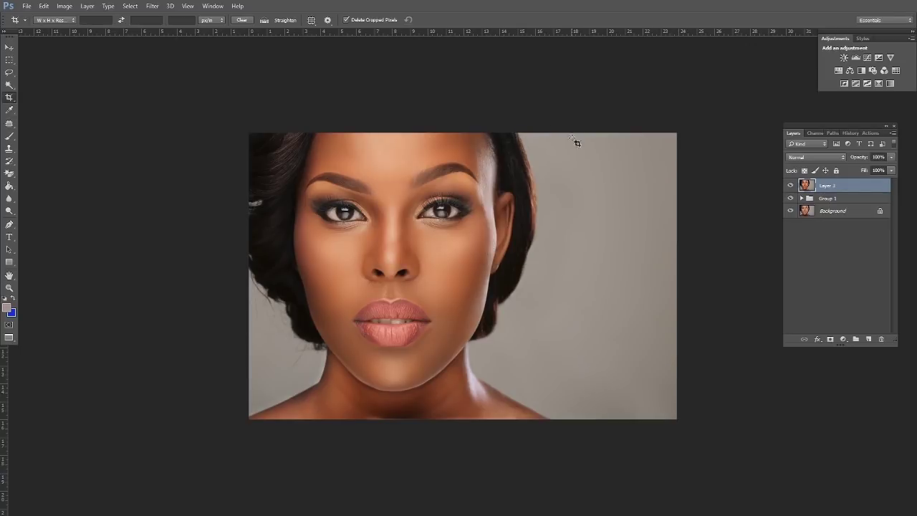
- Examine the finished portrait's face and hair edge at a closer view
left_click(9, 287)
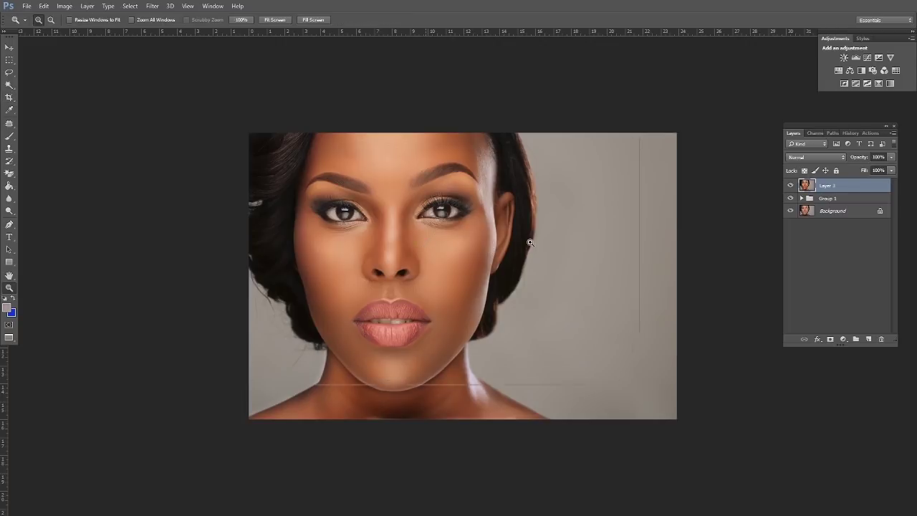
left_click(530, 242)
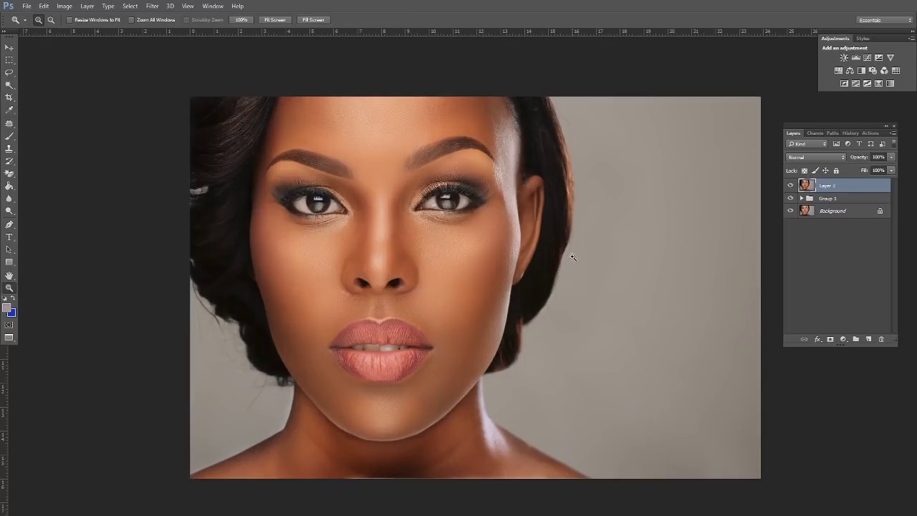